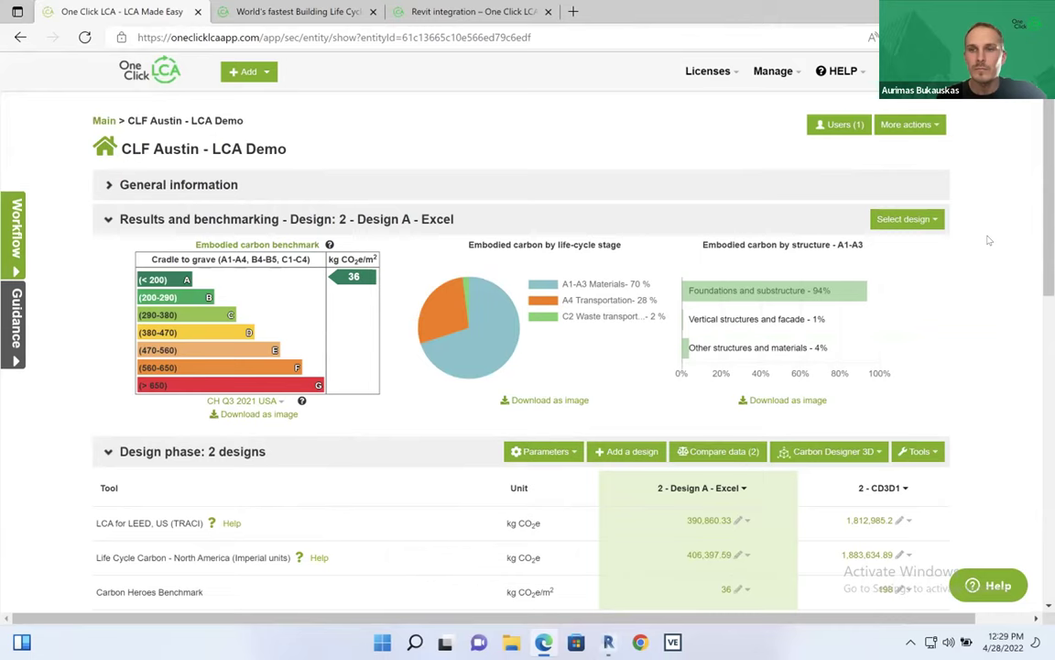
Step: Examine the project's embodied carbon benchmark charts, the results table of both designs and the all-impact-categories graph
{"action": "scroll", "coordinate": [970, 227], "scroll_direction": "down", "scroll_amount": 1}
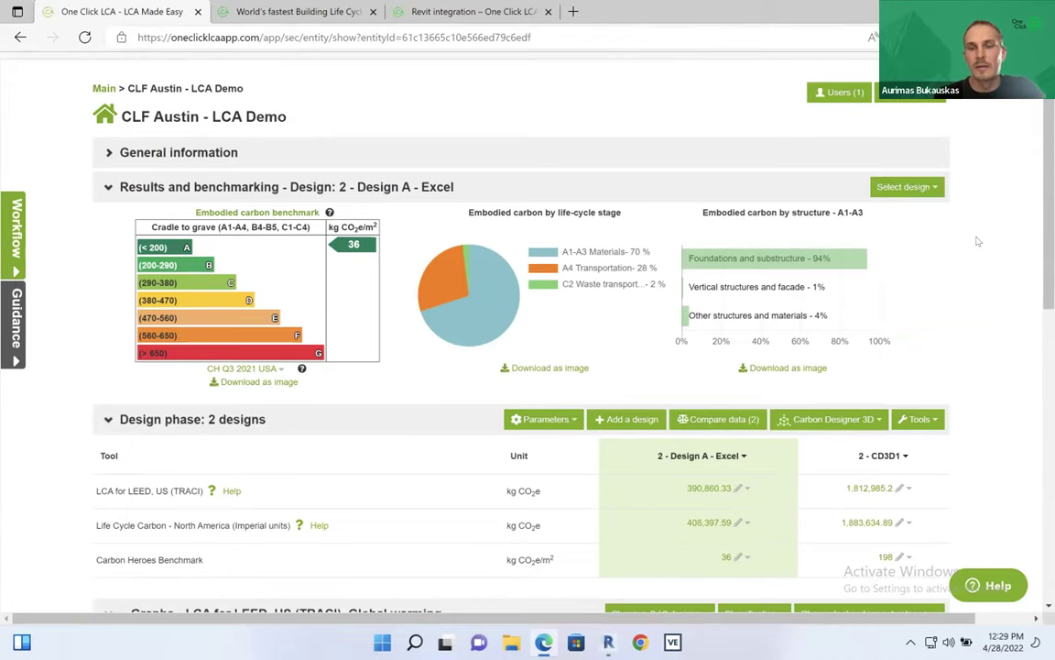
{"action": "scroll", "coordinate": [978, 241], "scroll_direction": "down", "scroll_amount": 1}
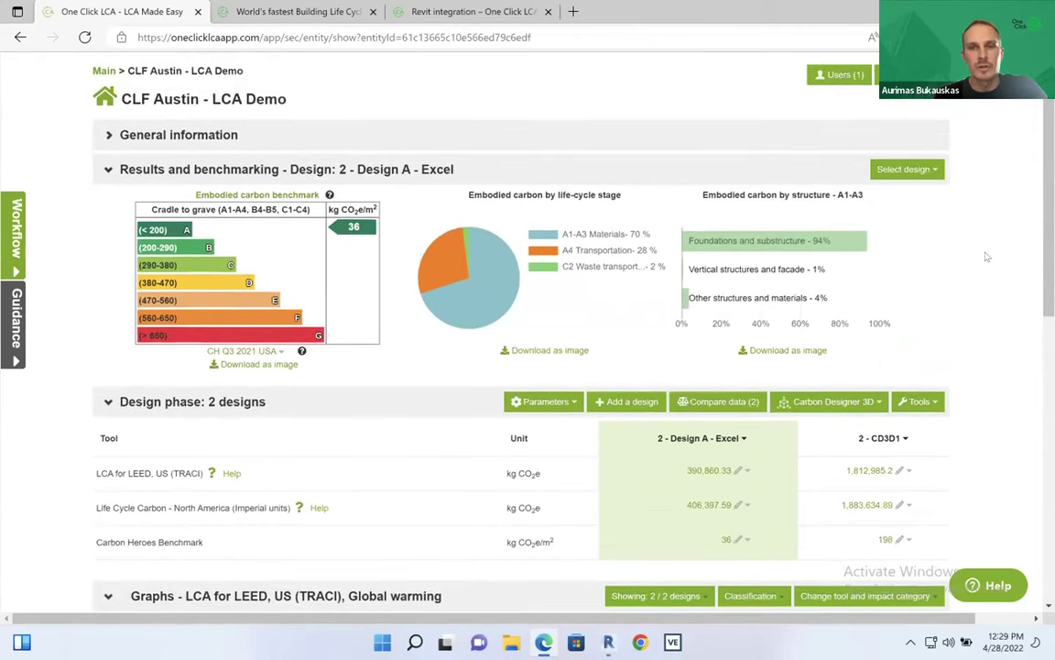
{"action": "scroll", "coordinate": [987, 266], "scroll_direction": "up", "scroll_amount": 1}
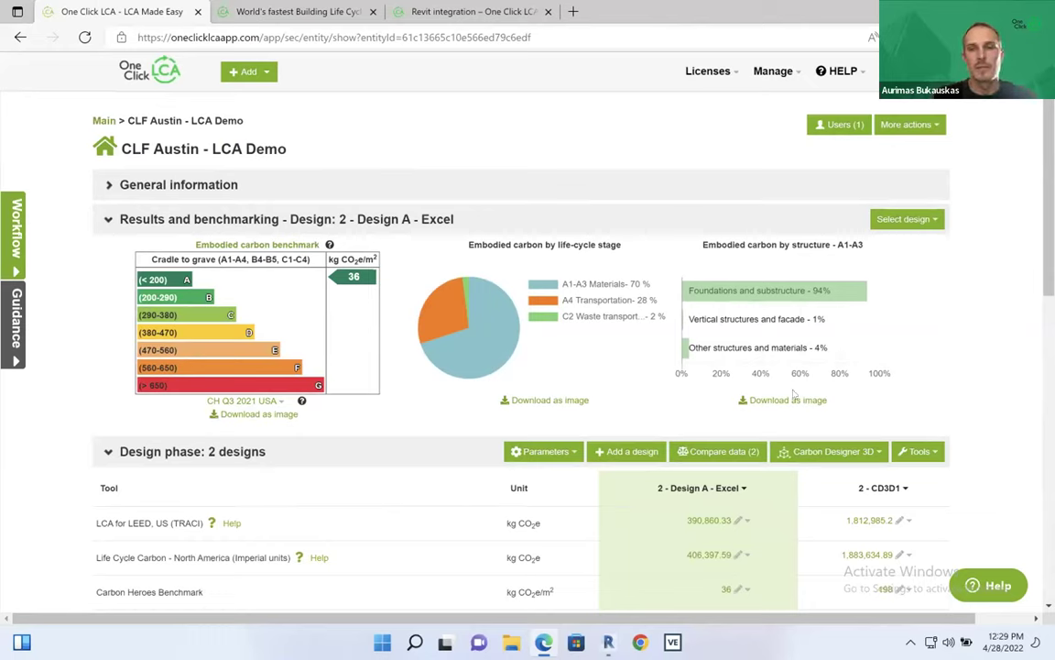
{"action": "scroll", "coordinate": [599, 347], "scroll_direction": "down", "scroll_amount": 1}
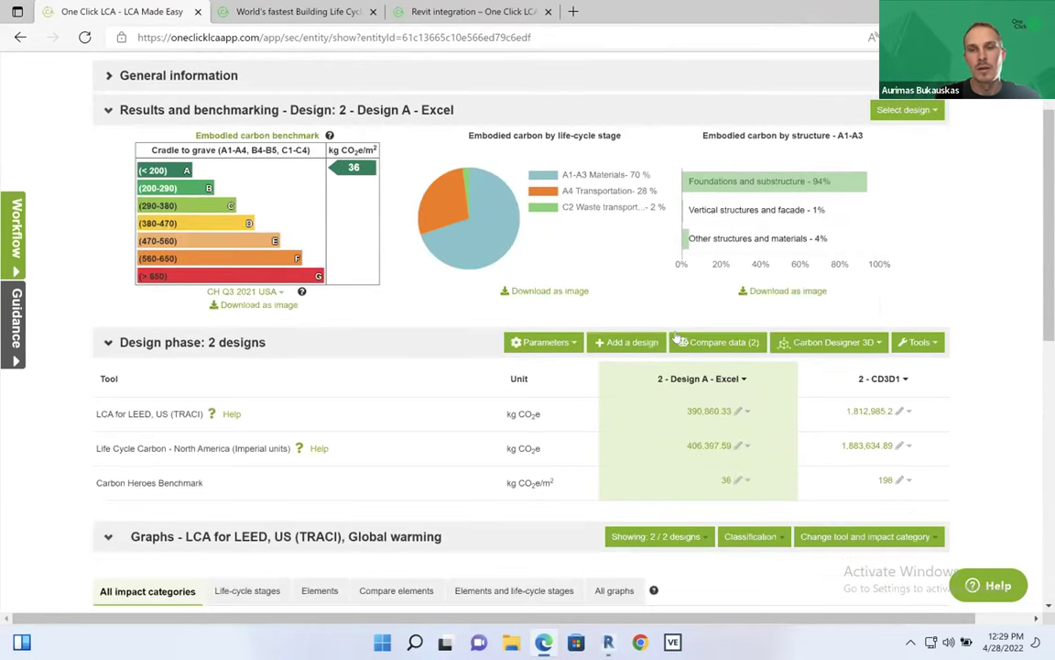
{"action": "scroll", "coordinate": [675, 335], "scroll_direction": "down", "scroll_amount": 1}
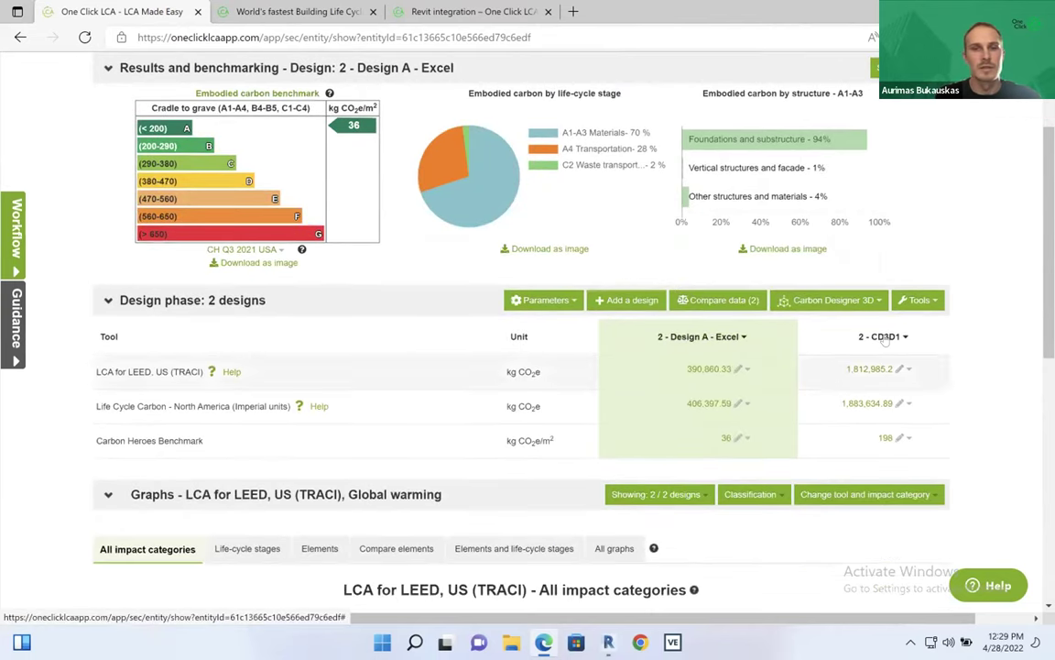
{"action": "mouse_move", "coordinate": [986, 328]}
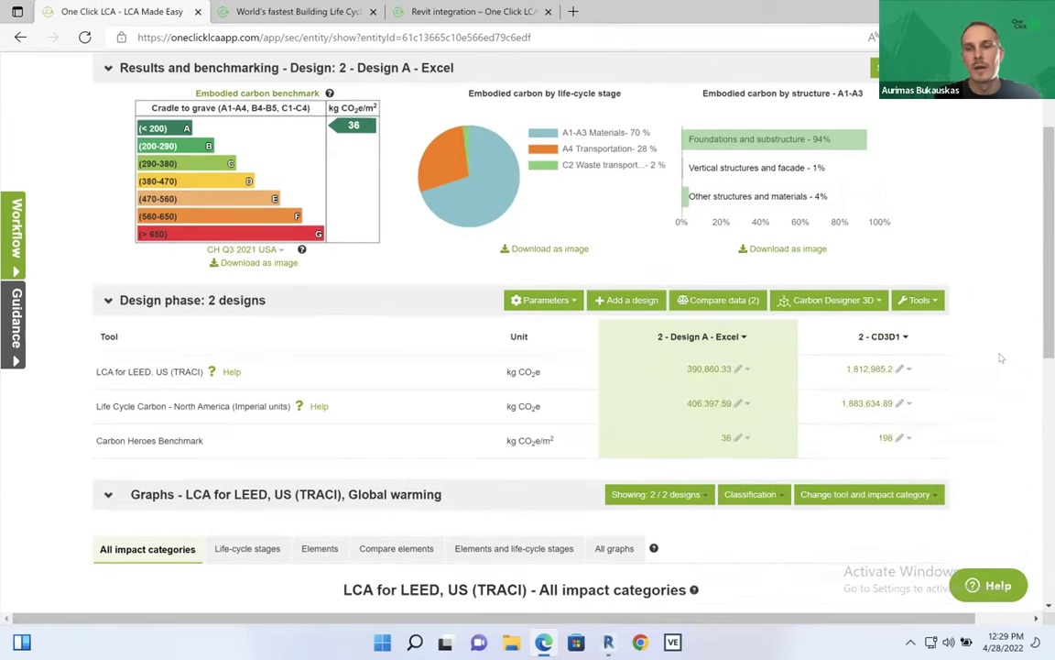
{"action": "scroll", "coordinate": [999, 343], "scroll_direction": "up", "scroll_amount": 1}
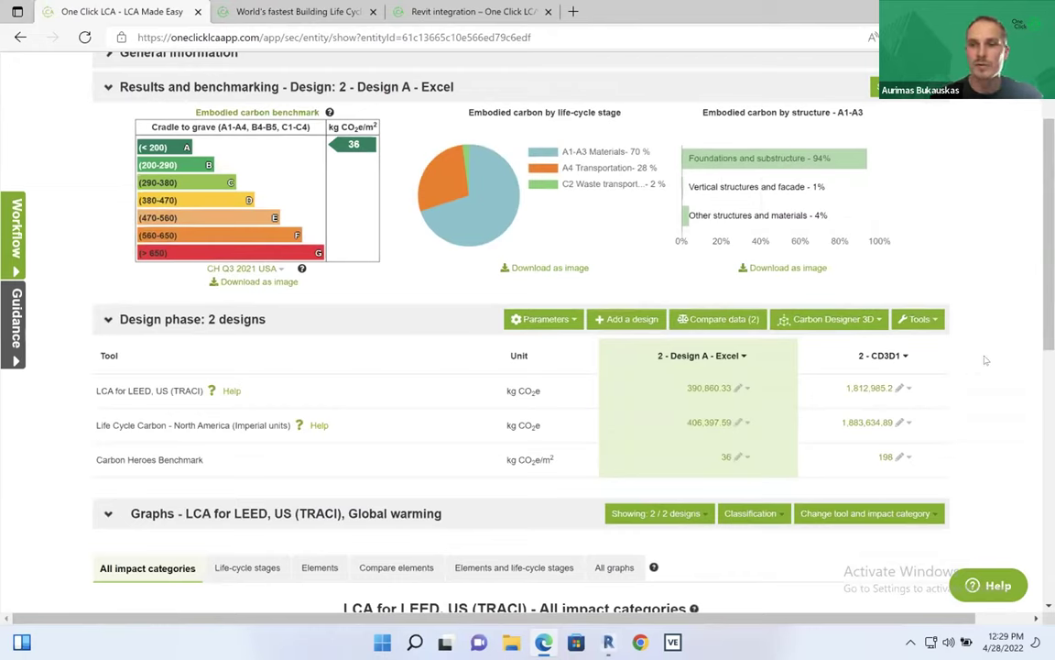
{"action": "mouse_move", "coordinate": [772, 349]}
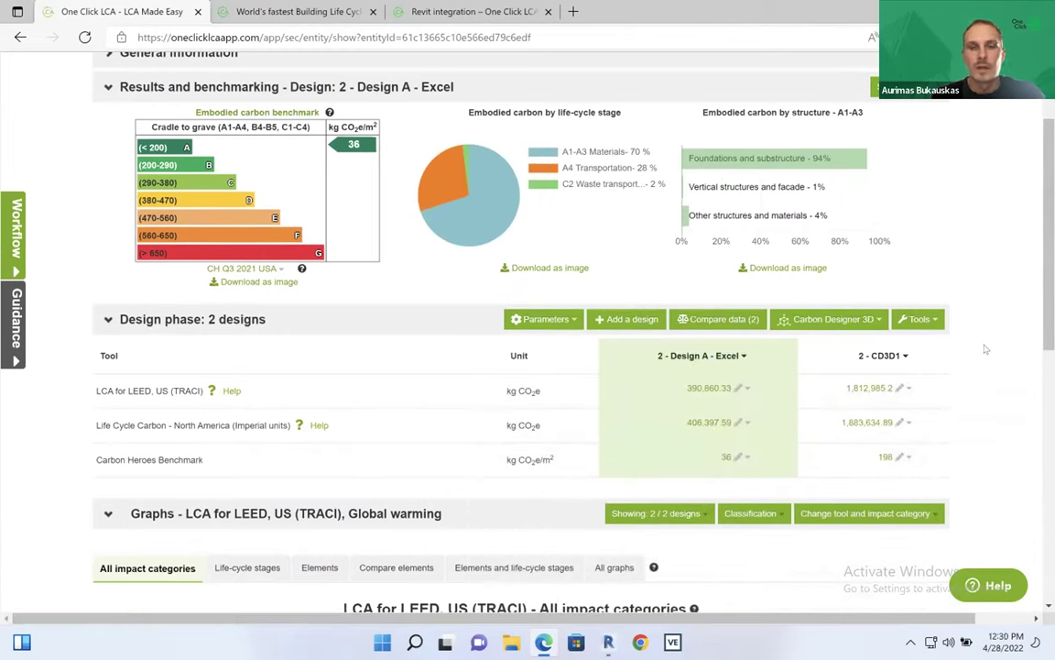
{"action": "scroll", "coordinate": [981, 267], "scroll_direction": "down", "scroll_amount": 6}
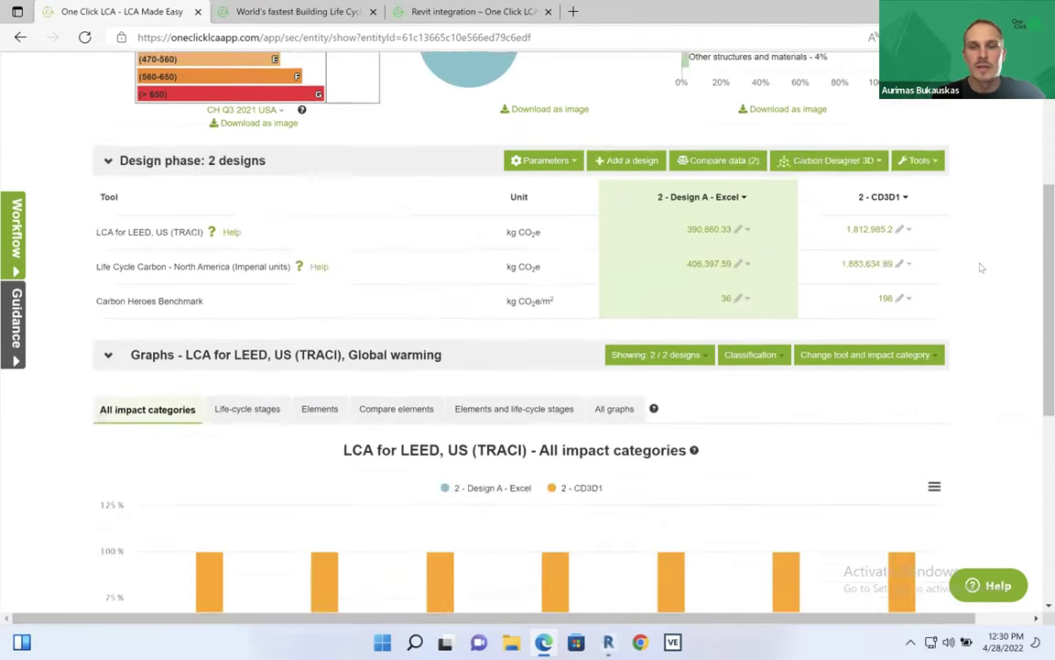
{"action": "mouse_move", "coordinate": [685, 236]}
{"action": "scroll", "coordinate": [685, 236], "scroll_direction": "up", "scroll_amount": 2}
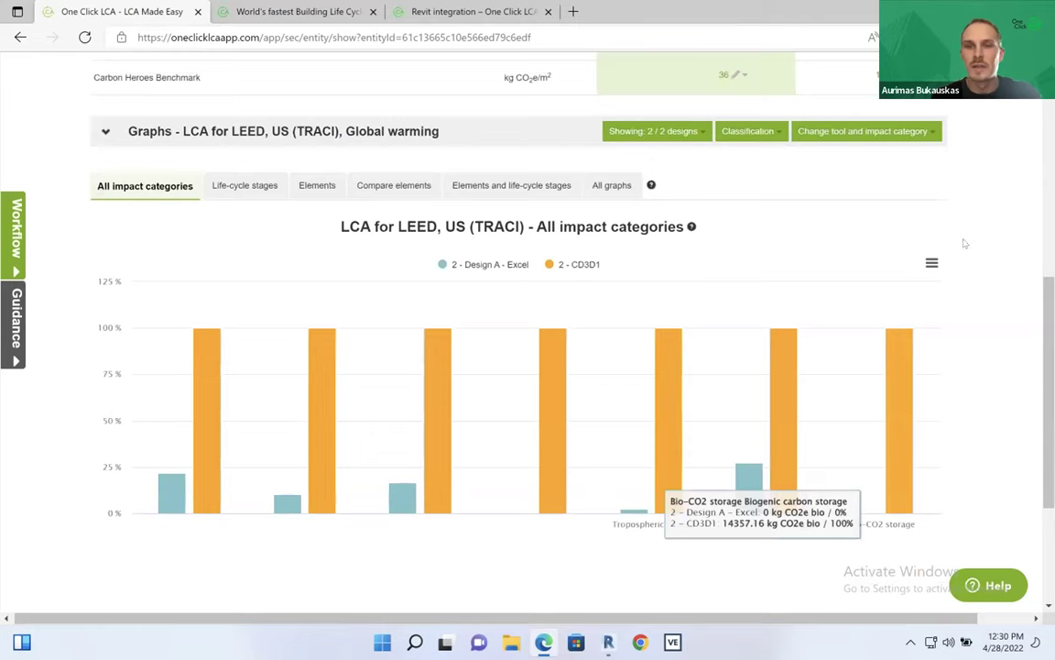
{"action": "scroll", "coordinate": [968, 205], "scroll_direction": "up", "scroll_amount": 1}
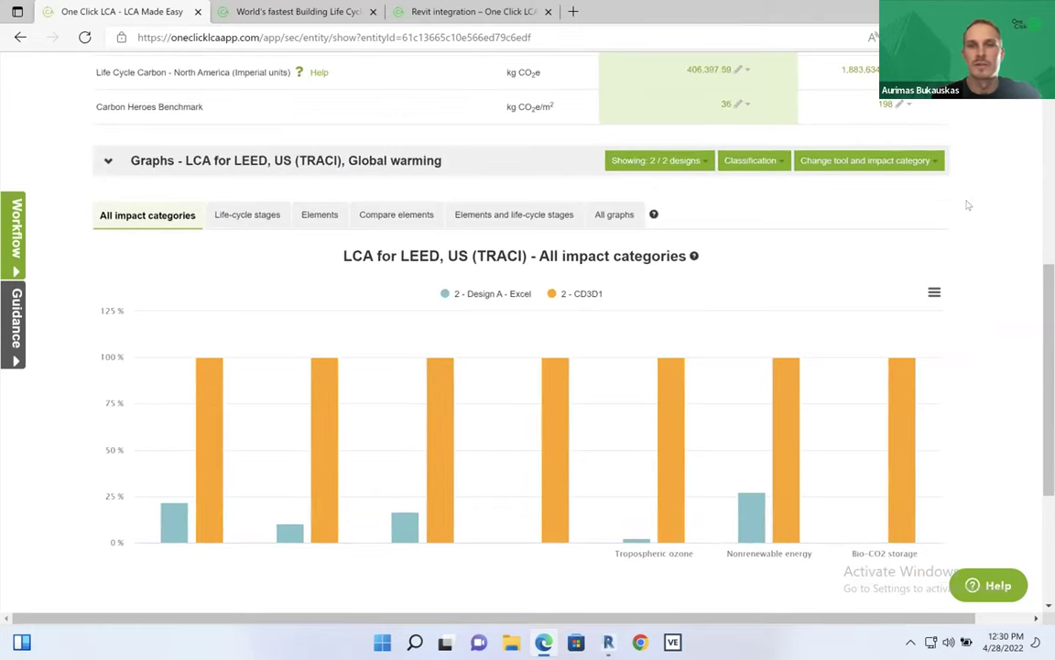
Step: Review the LCA for LEED graphs for life-cycle stages, elements, compared elements, and combined elements and life-cycle stages
{"action": "left_click", "coordinate": [247, 214]}
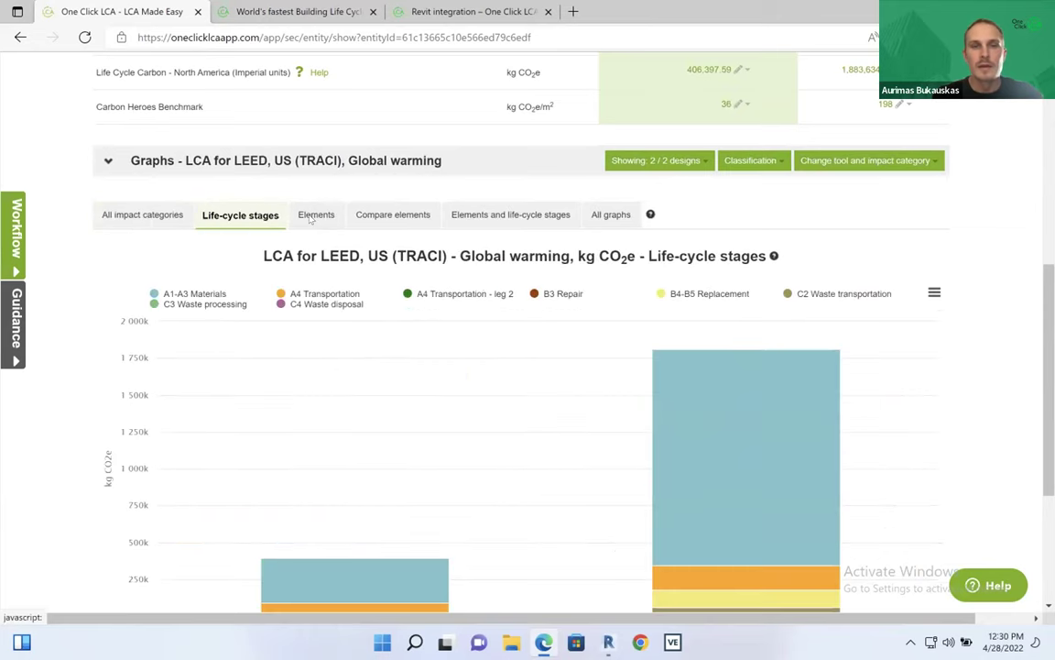
{"action": "left_click", "coordinate": [316, 215]}
{"action": "left_click", "coordinate": [417, 216]}
{"action": "left_click", "coordinate": [506, 214]}
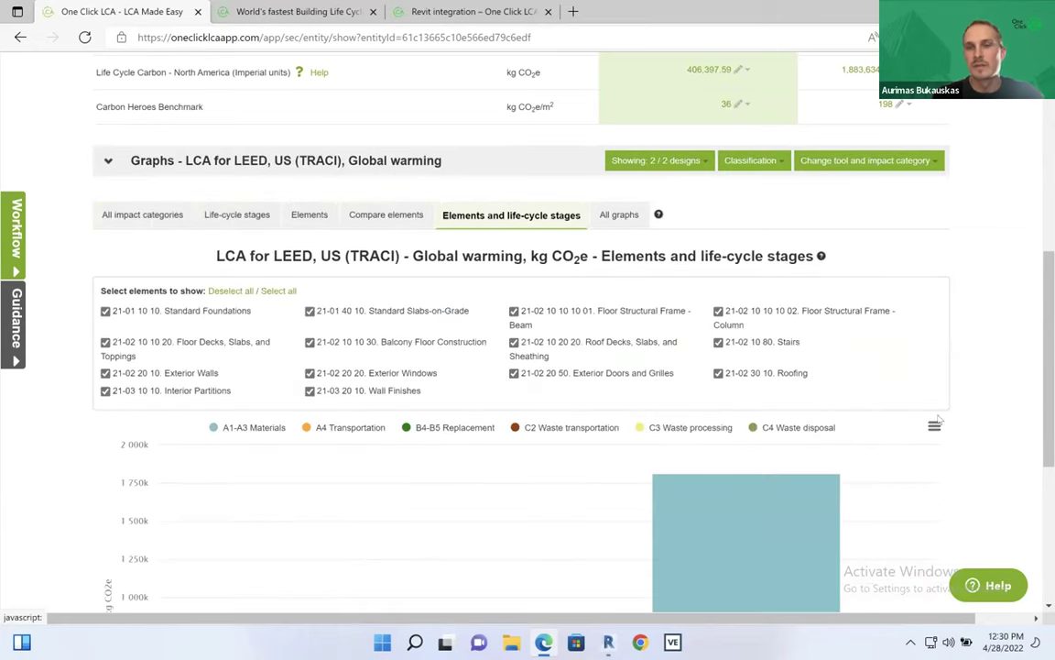
{"action": "scroll", "coordinate": [979, 312], "scroll_direction": "down", "scroll_amount": 2}
{"action": "left_click", "coordinate": [934, 292]}
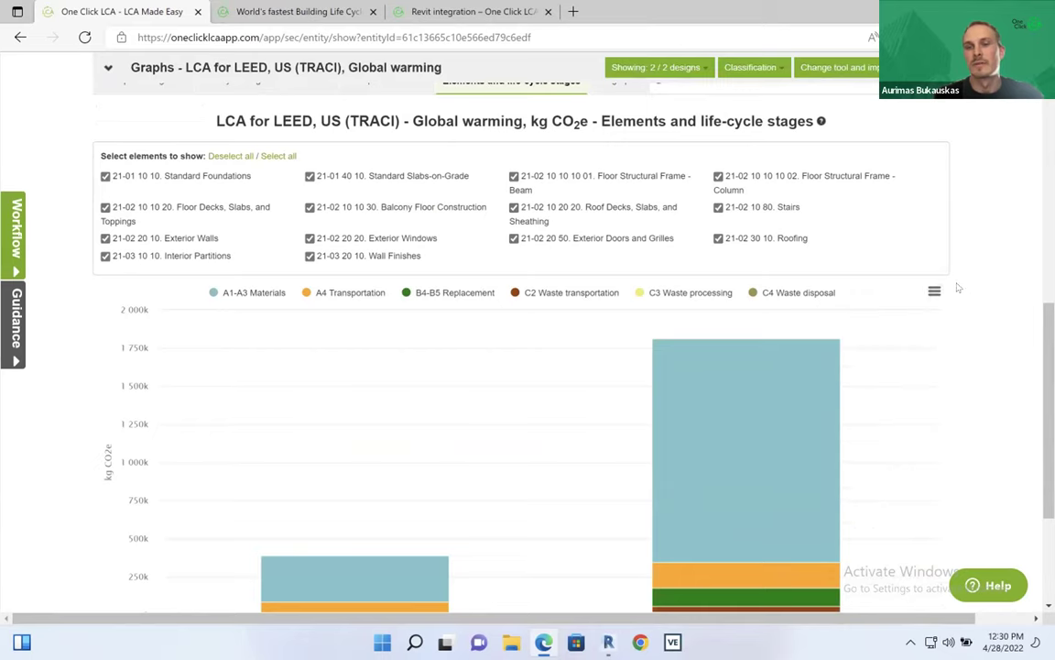
{"action": "scroll", "coordinate": [975, 304], "scroll_direction": "down", "scroll_amount": 3}
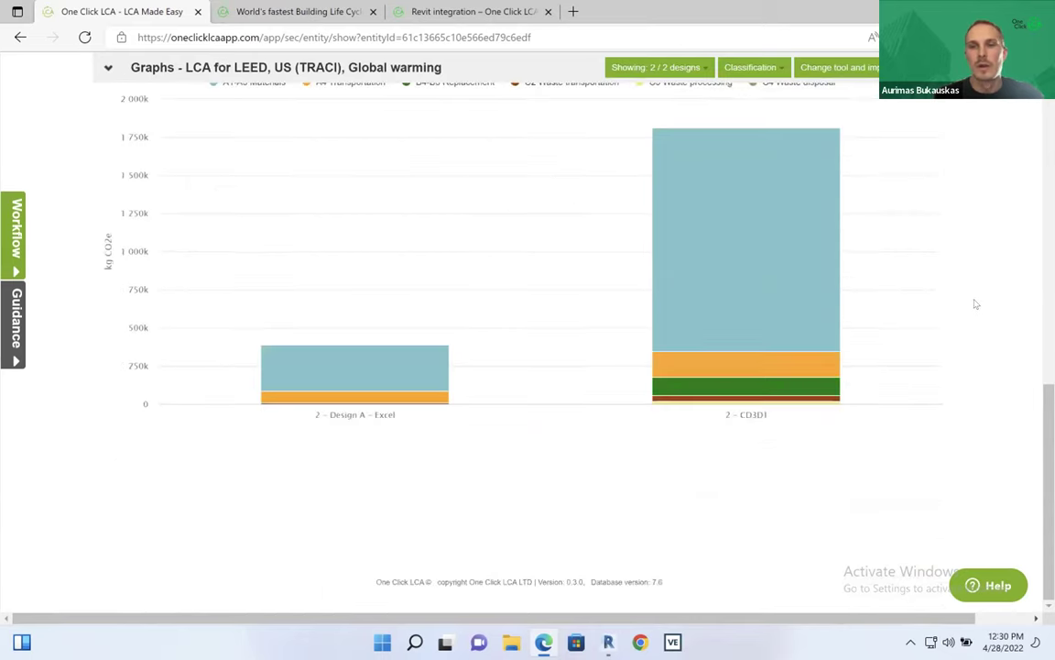
Step: Open the building materials data inputs of Design A - Excel for the LCA for LEED, US (TRACI) tool
{"action": "scroll", "coordinate": [974, 302], "scroll_direction": "up", "scroll_amount": 10}
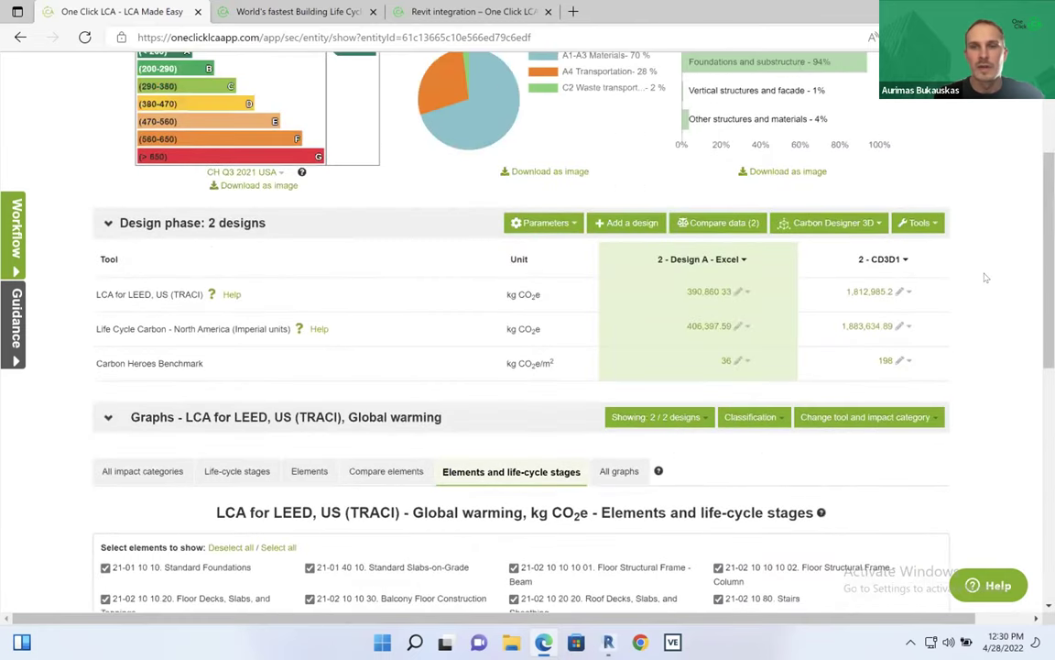
{"action": "scroll", "coordinate": [986, 277], "scroll_direction": "up", "scroll_amount": 2}
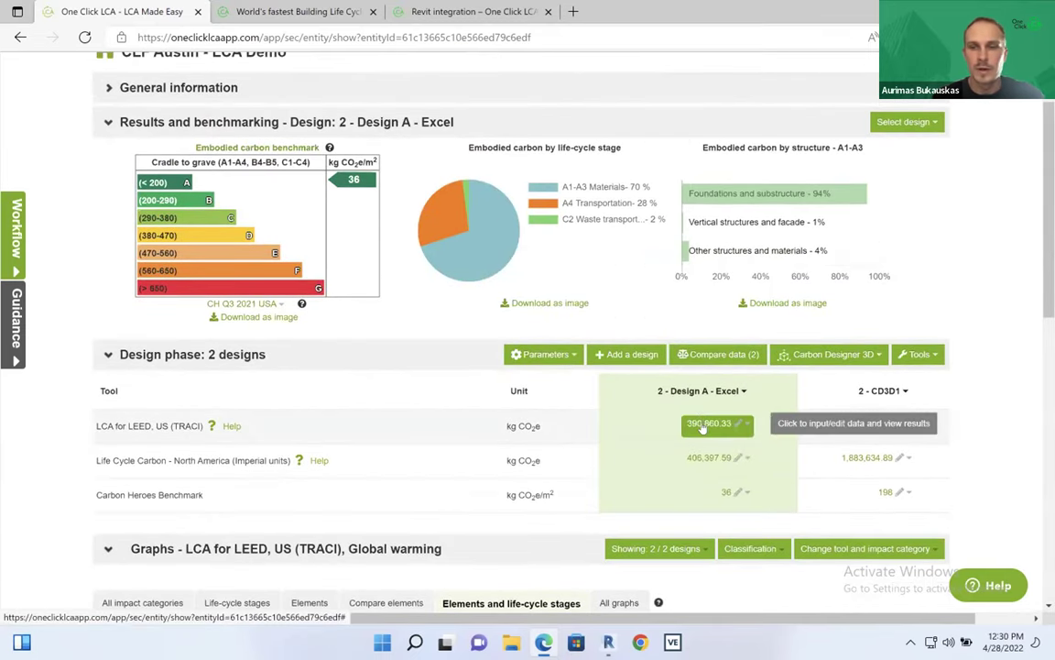
{"action": "left_click", "coordinate": [703, 425]}
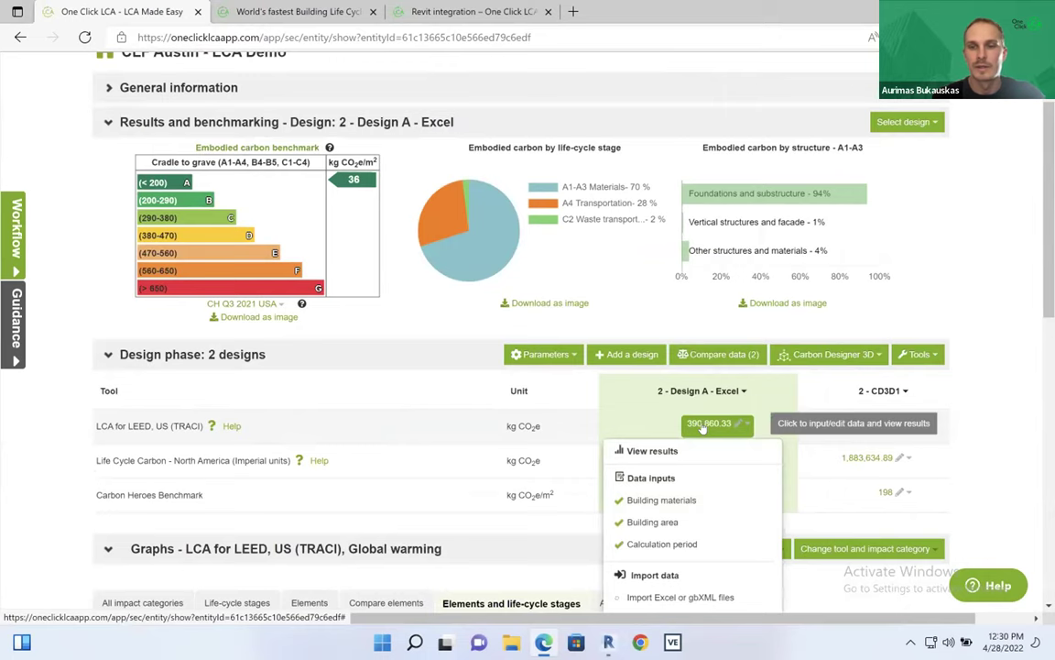
{"action": "left_click", "coordinate": [686, 502]}
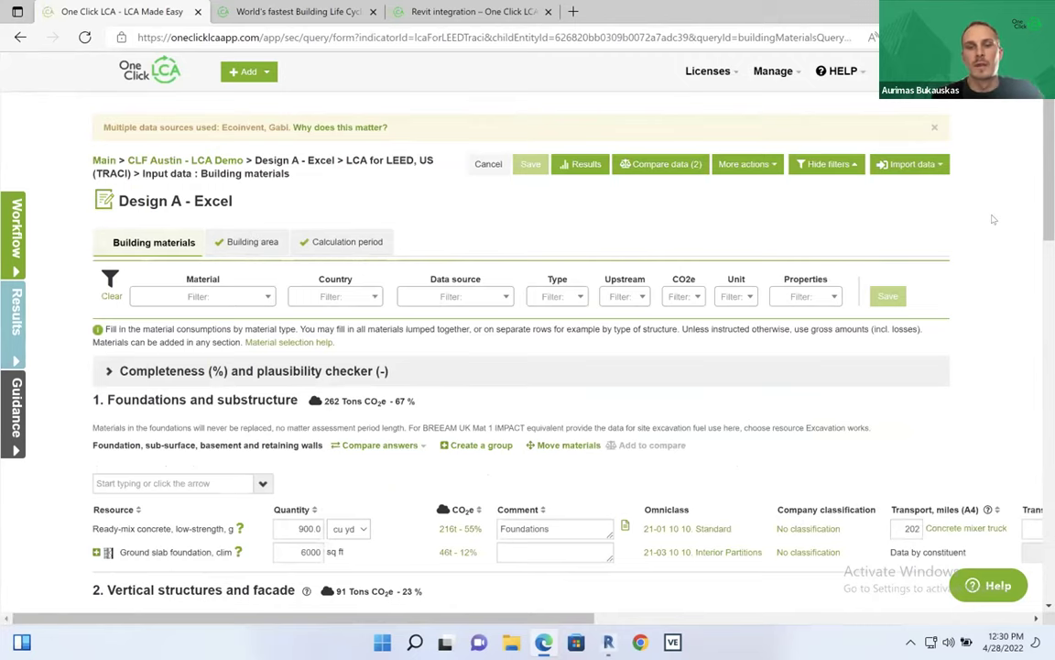
Step: Browse the categories and subcategories offered by the Material filter of the building materials query
{"action": "scroll", "coordinate": [994, 220], "scroll_direction": "down", "scroll_amount": 1}
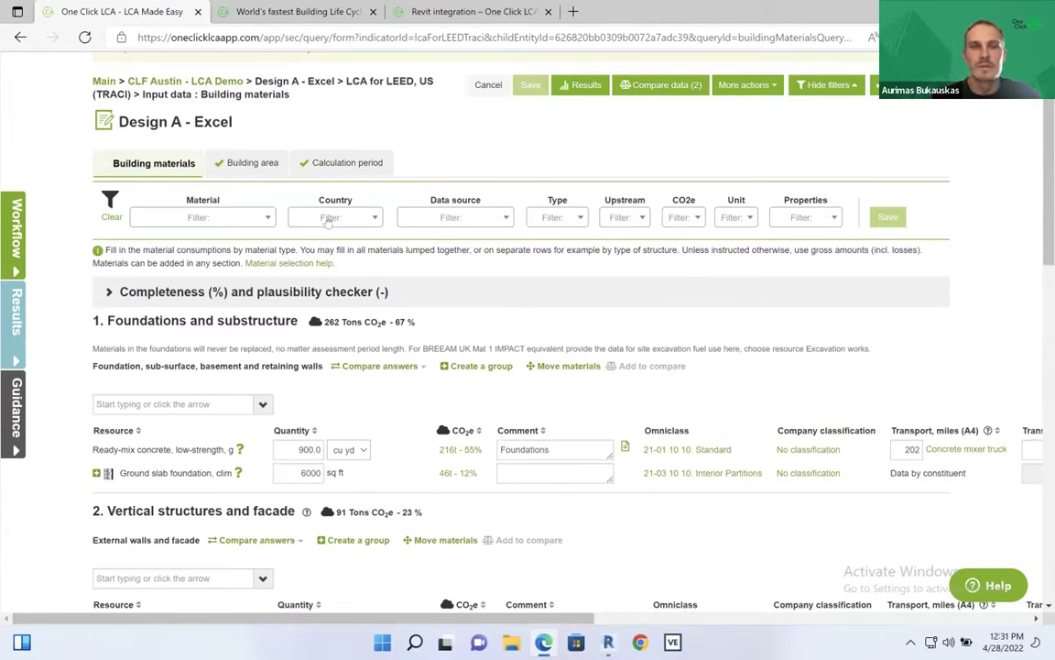
{"action": "left_click", "coordinate": [225, 217]}
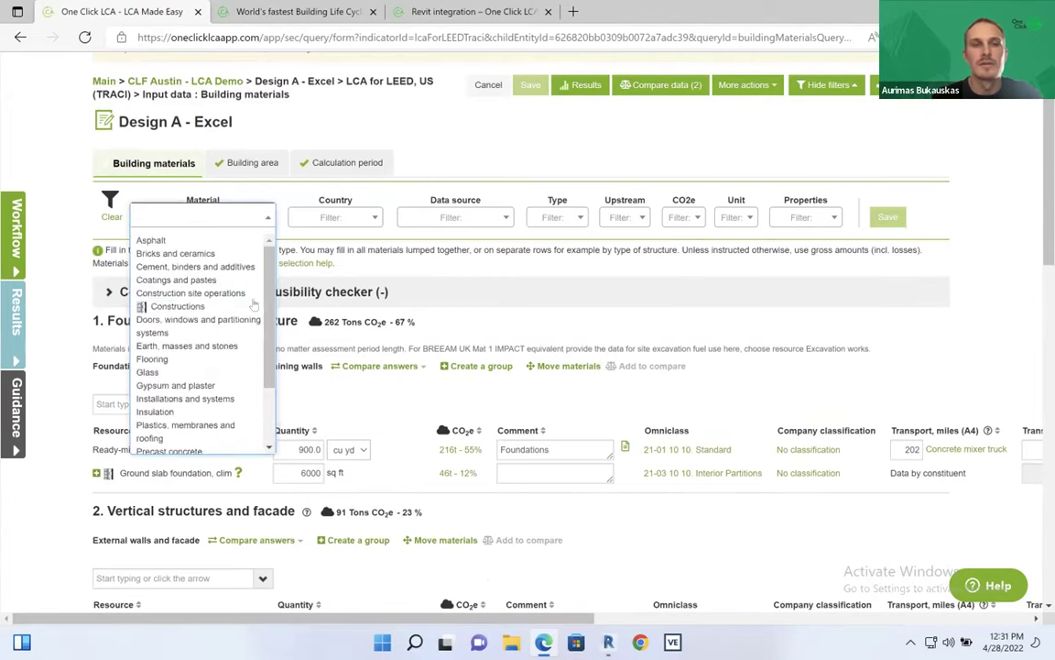
{"action": "left_click_drag", "start_coordinate": [271, 273], "coordinate": [279, 335]}
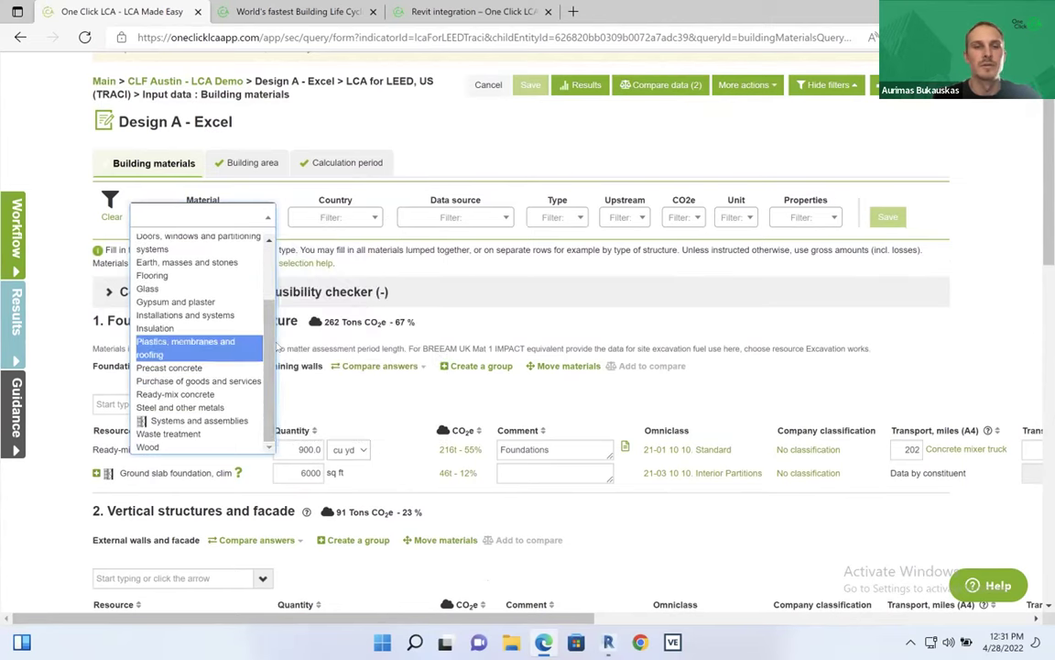
{"action": "mouse_move", "coordinate": [265, 358]}
{"action": "left_click_drag", "start_coordinate": [264, 360], "coordinate": [264, 217]}
{"action": "left_click", "coordinate": [264, 217]}
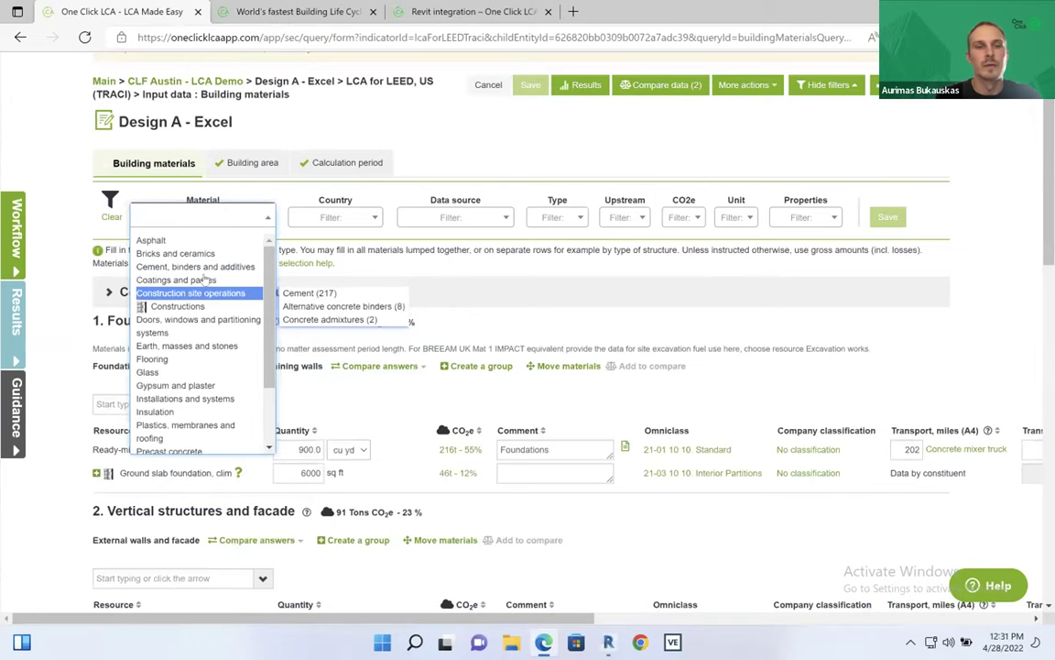
{"action": "mouse_move", "coordinate": [207, 279]}
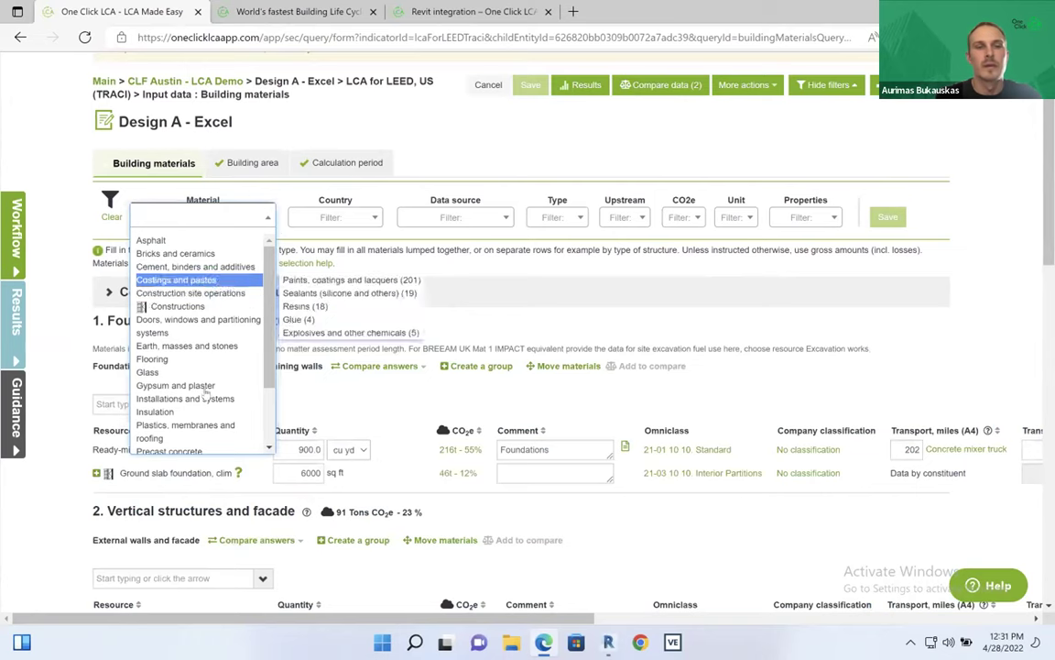
Step: Look through the options of the Country, Data source, Type and CO2e filters, including the United States' state list
{"action": "left_click", "coordinate": [336, 219]}
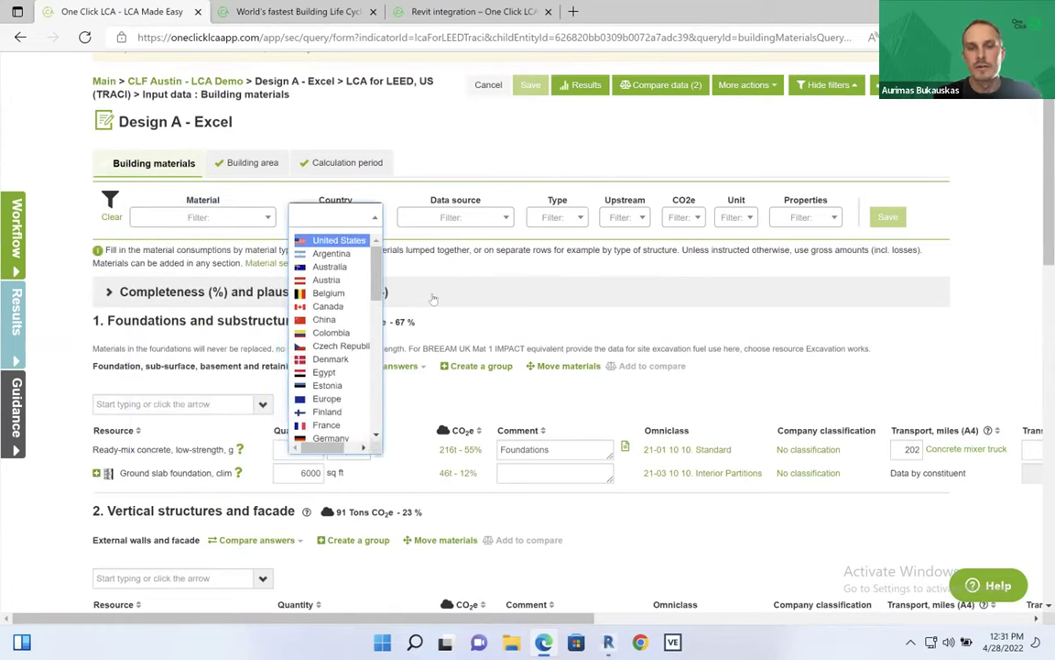
{"action": "mouse_move", "coordinate": [339, 240]}
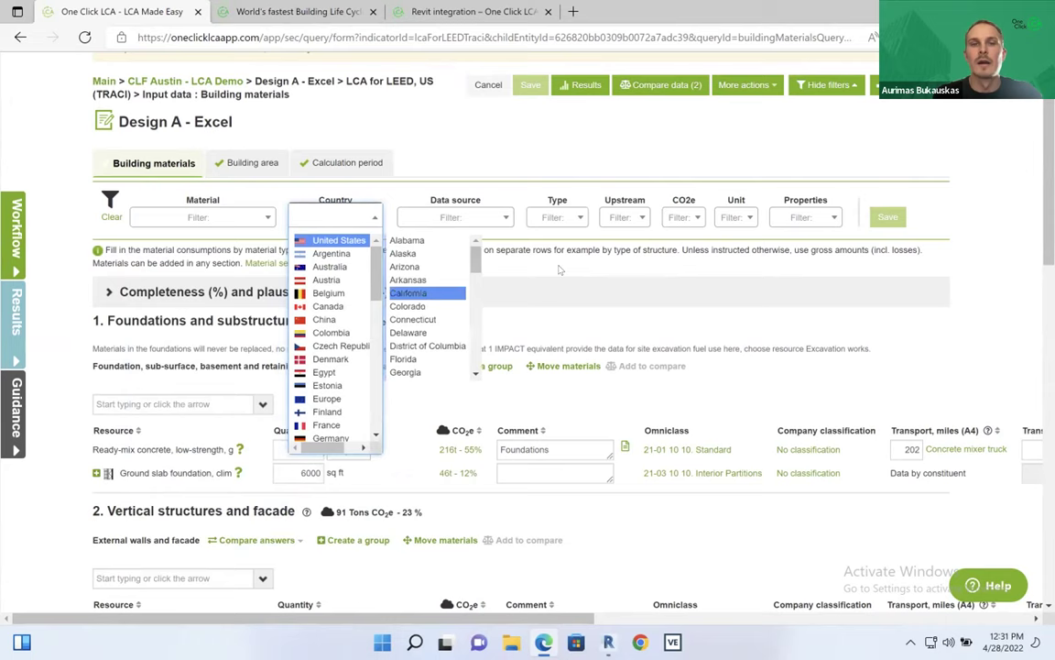
{"action": "left_click", "coordinate": [472, 318]}
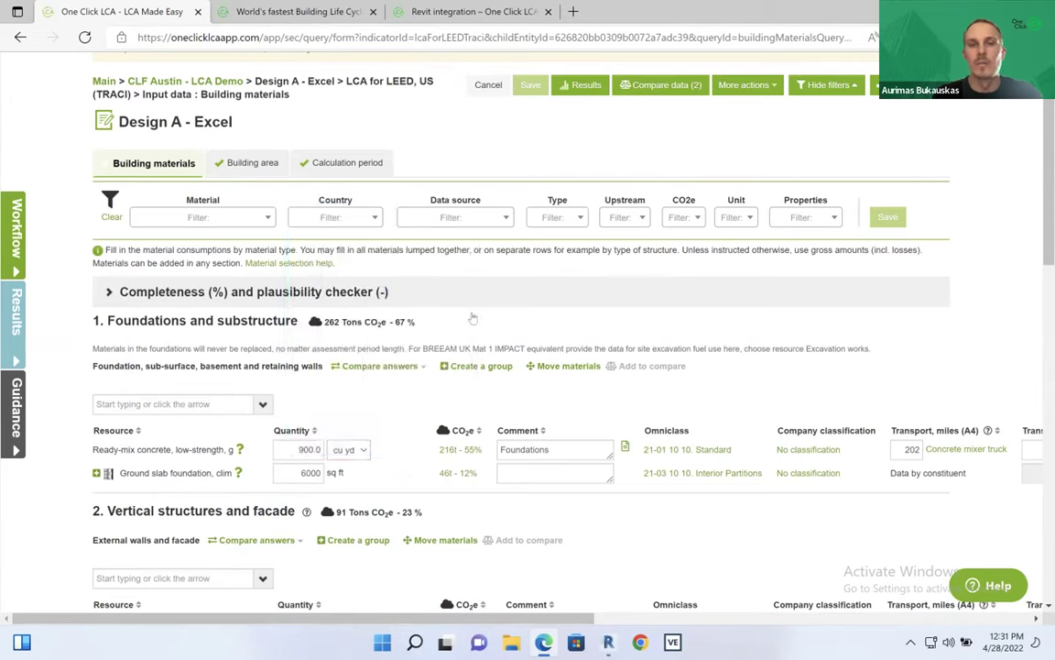
{"action": "left_click", "coordinate": [456, 217]}
{"action": "scroll", "coordinate": [471, 313], "scroll_direction": "down", "scroll_amount": 2}
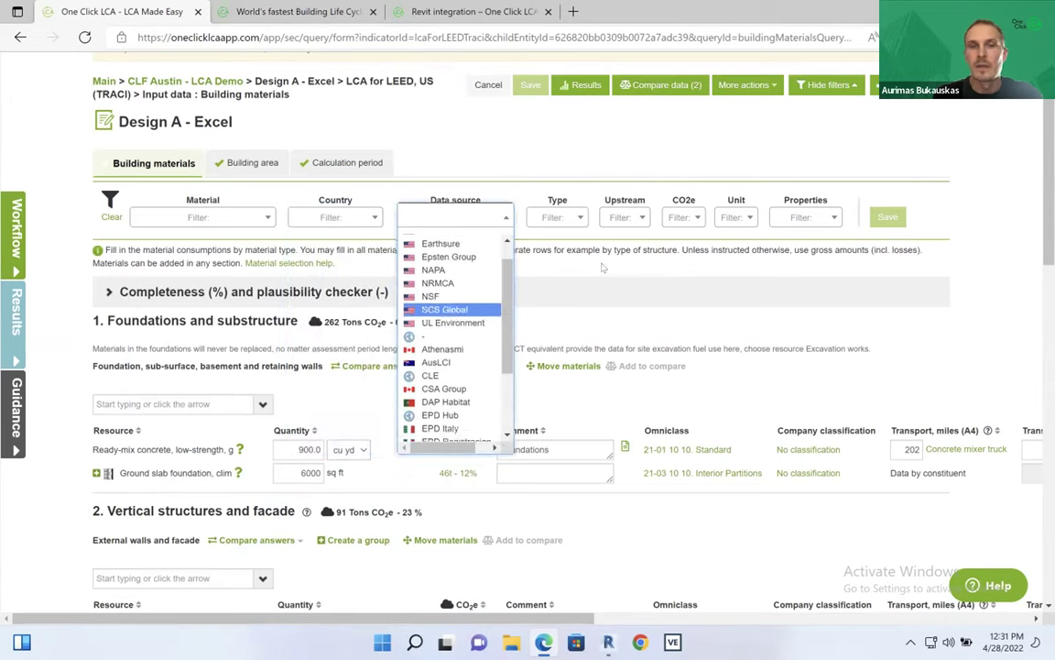
{"action": "left_click", "coordinate": [556, 218]}
{"action": "left_click", "coordinate": [556, 217]}
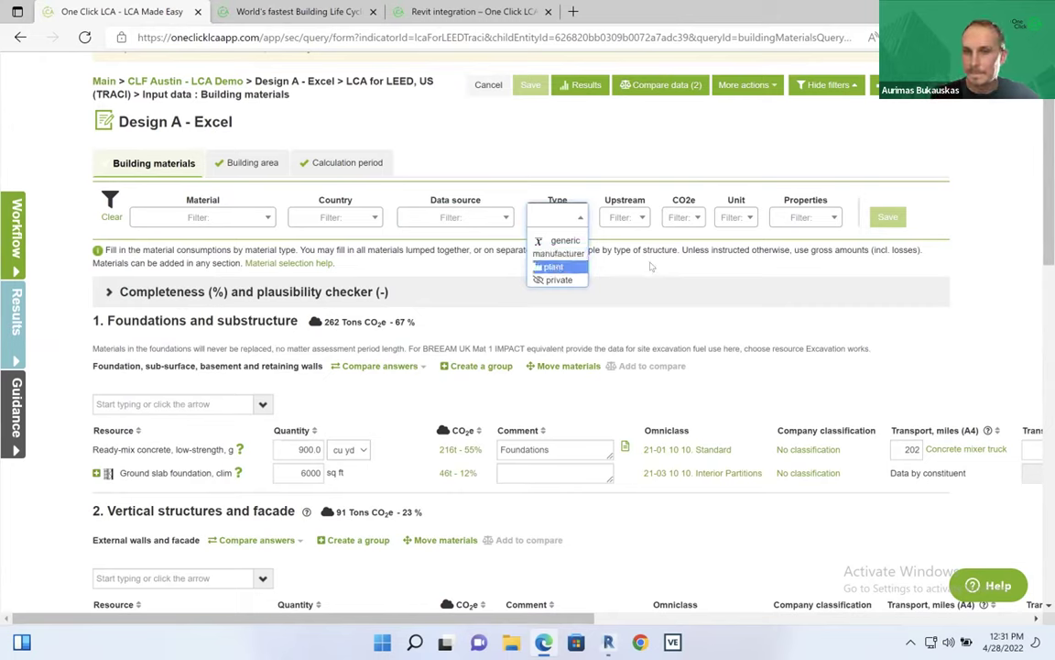
{"action": "left_click", "coordinate": [591, 240]}
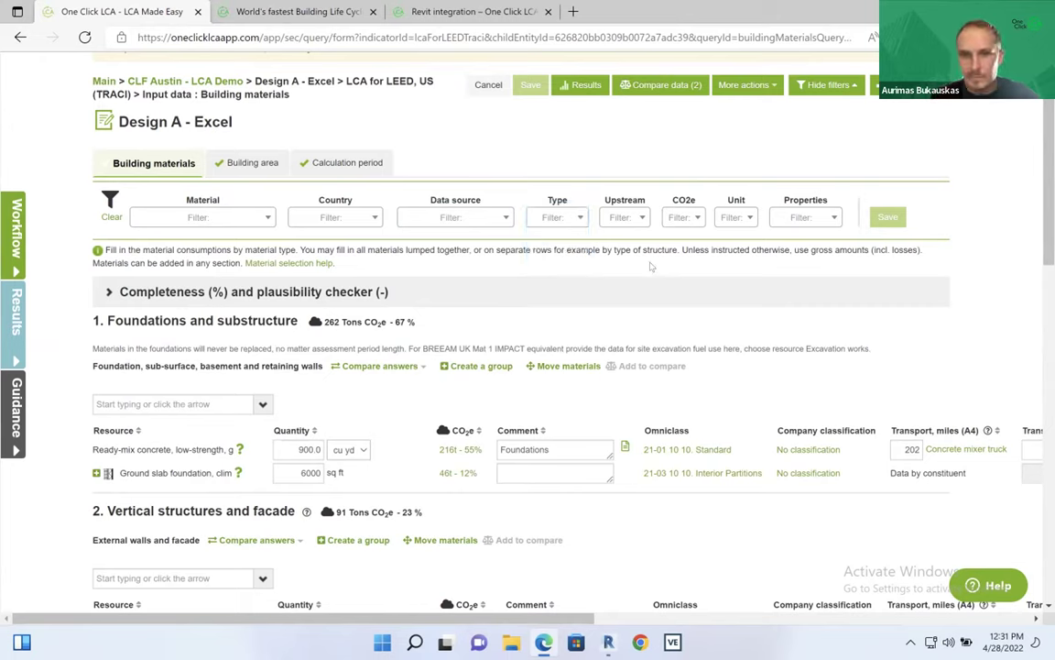
{"action": "left_click", "coordinate": [692, 217]}
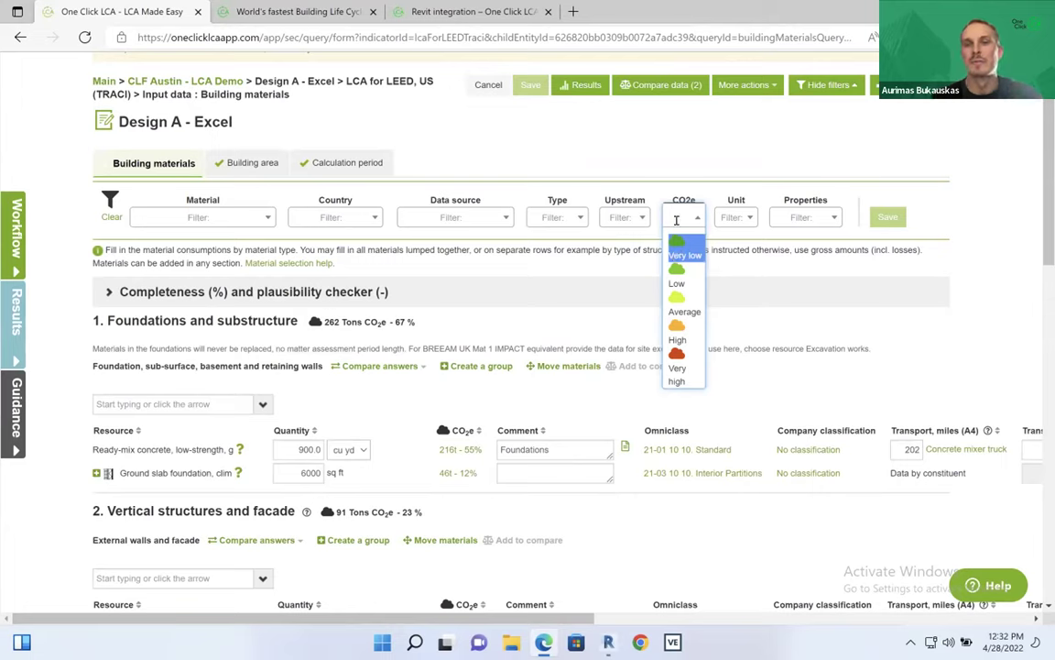
Step: Expand the completeness and plausibility checker to review its missing elements and material checks, and collapse it again
{"action": "left_click", "coordinate": [825, 305]}
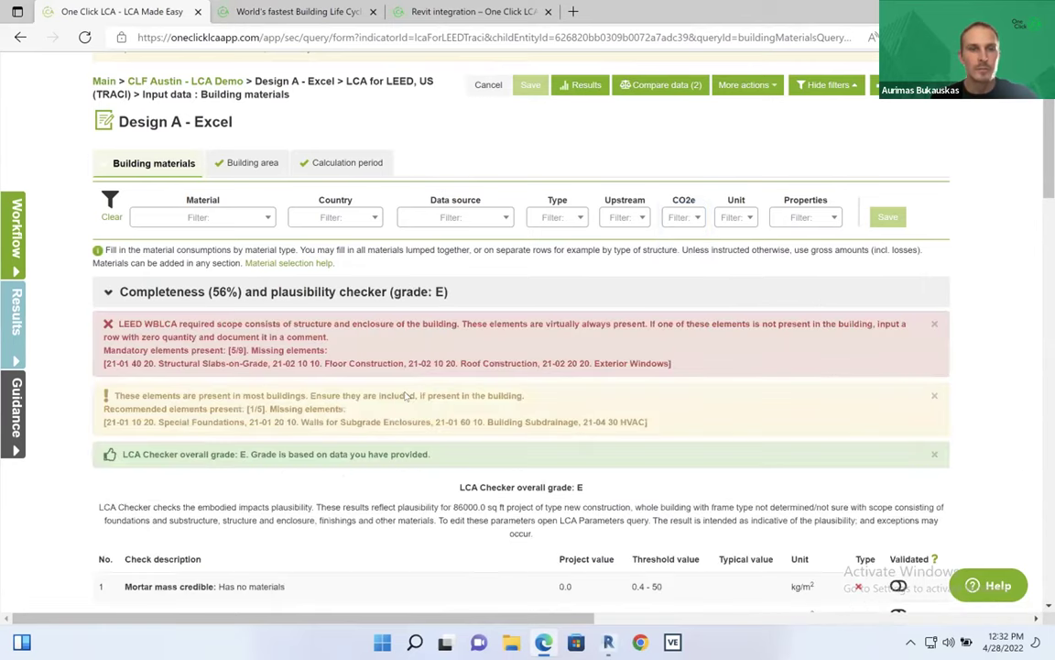
{"action": "scroll", "coordinate": [211, 190], "scroll_direction": "down", "scroll_amount": 2}
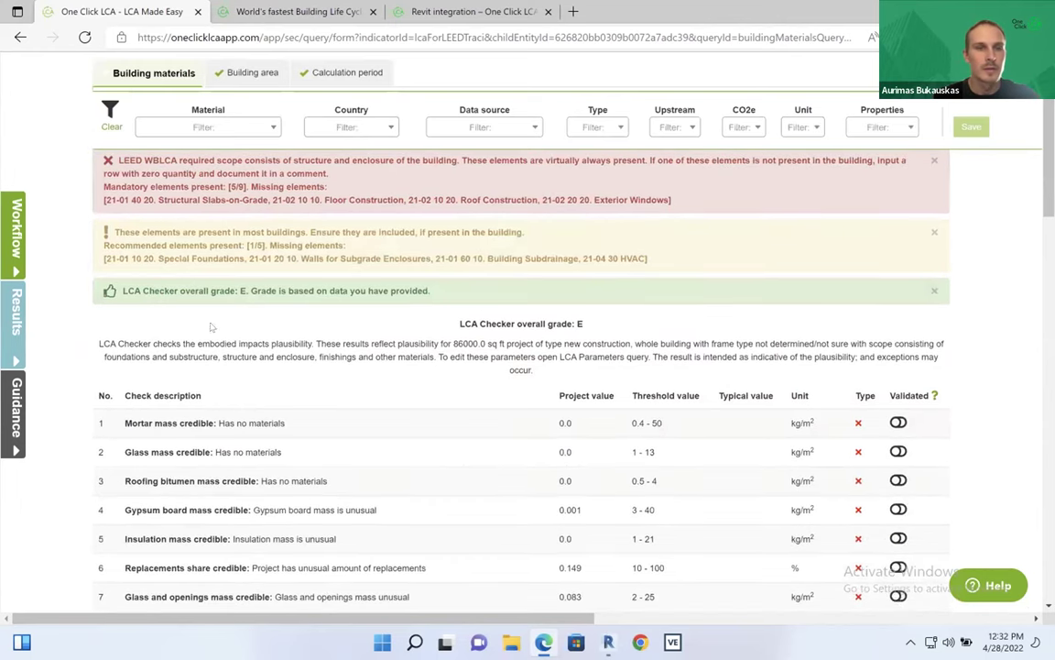
{"action": "scroll", "coordinate": [99, 334], "scroll_direction": "up", "scroll_amount": 3}
{"action": "left_click", "coordinate": [106, 370]}
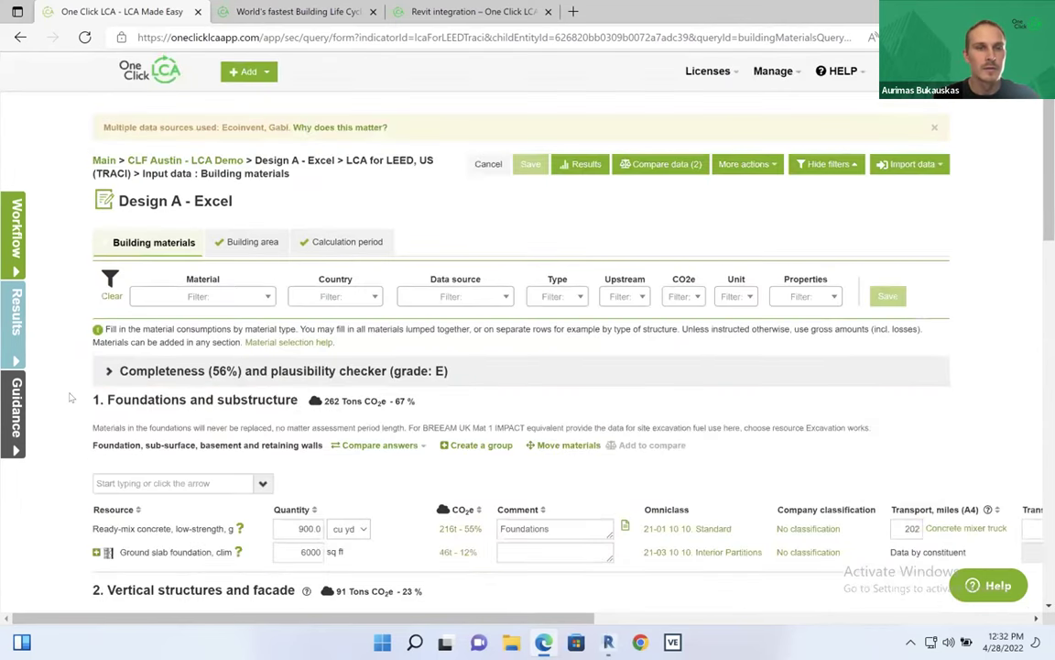
{"action": "scroll", "coordinate": [70, 396], "scroll_direction": "down", "scroll_amount": 1}
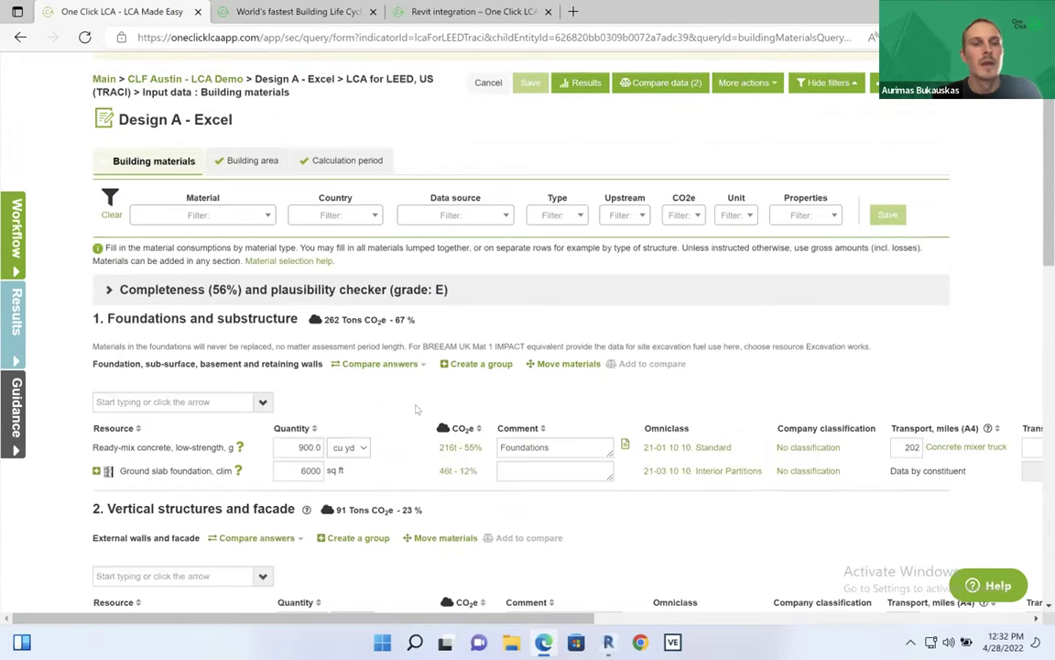
Step: Open the data card of the foundations' low-strength ready-mix concrete and review its general and datapoint background information
{"action": "scroll", "coordinate": [364, 383], "scroll_direction": "down", "scroll_amount": 1}
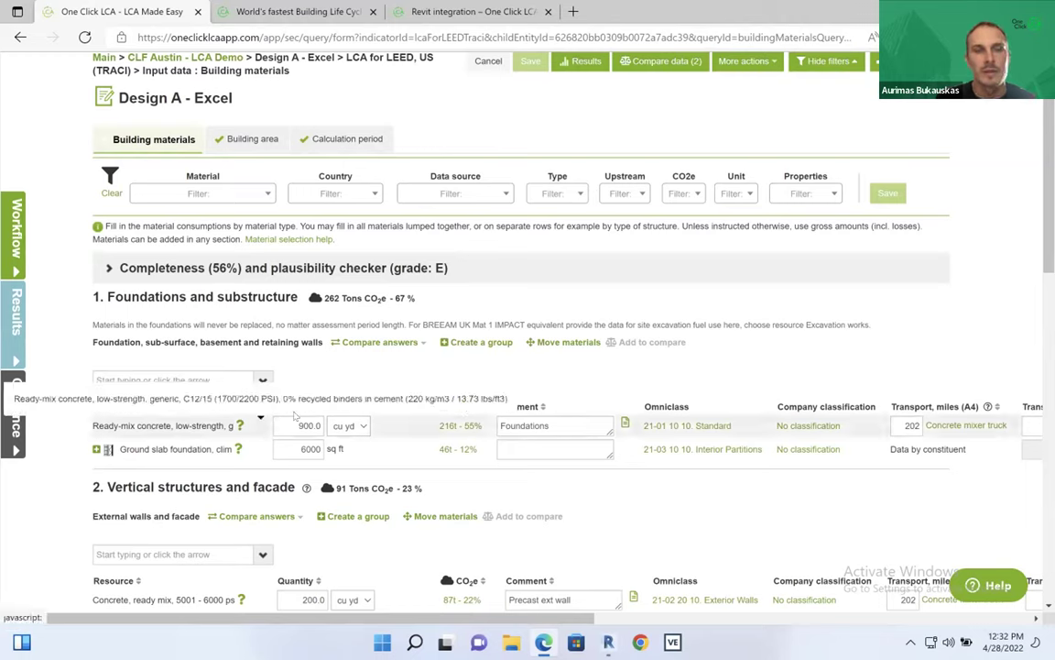
{"action": "left_click", "coordinate": [239, 424]}
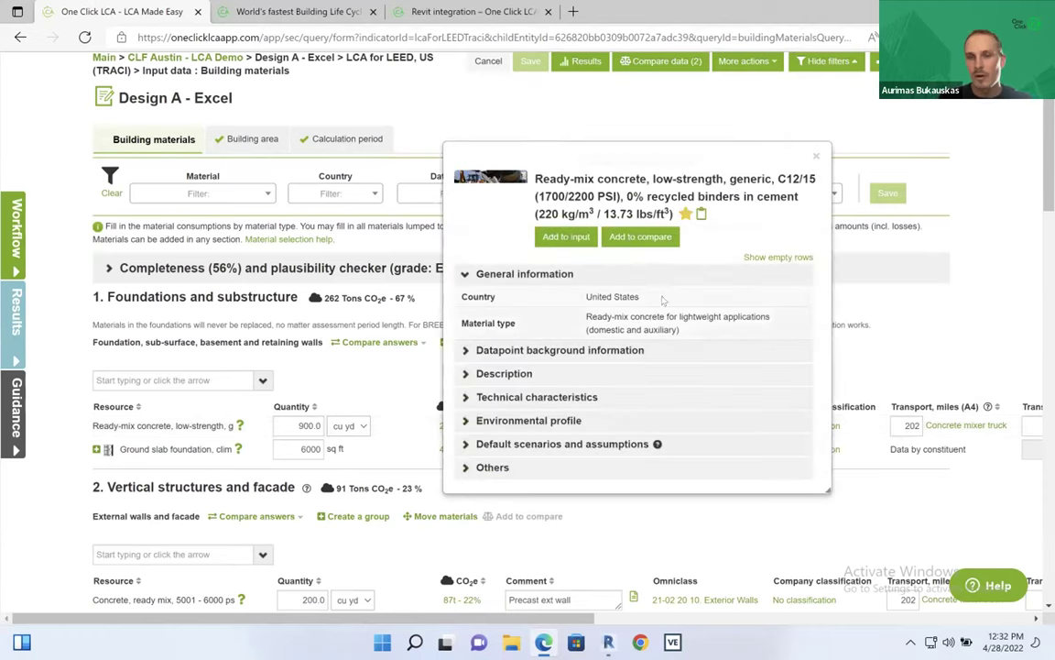
{"action": "scroll", "coordinate": [617, 351], "scroll_direction": "down", "scroll_amount": 1}
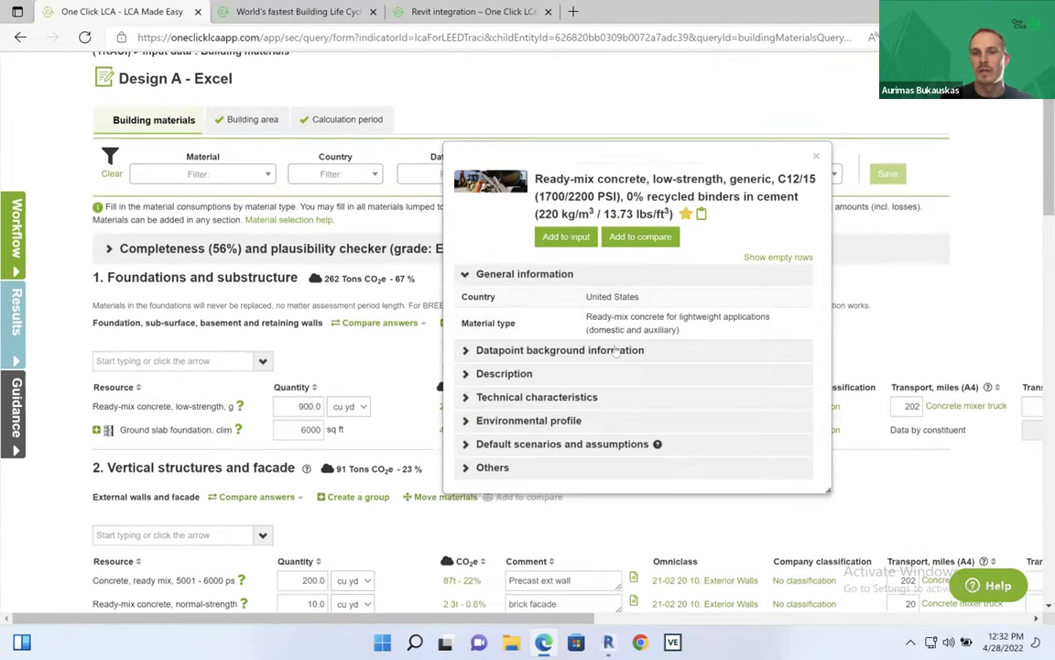
{"action": "left_click", "coordinate": [617, 351]}
{"action": "scroll", "coordinate": [688, 330], "scroll_direction": "down", "scroll_amount": 2}
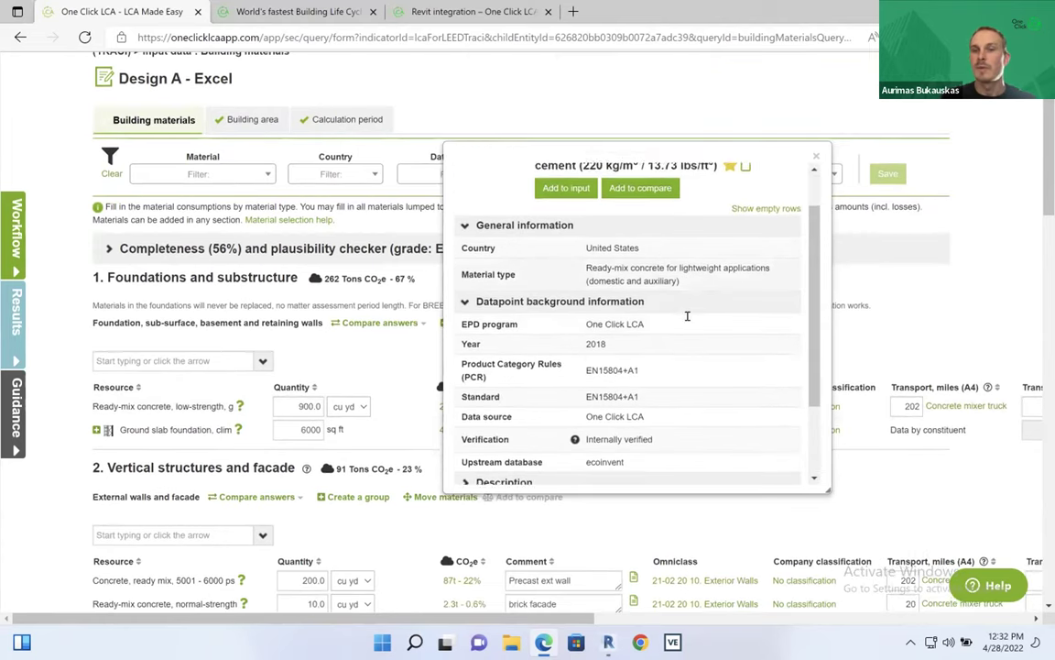
{"action": "scroll", "coordinate": [578, 320], "scroll_direction": "up", "scroll_amount": 2}
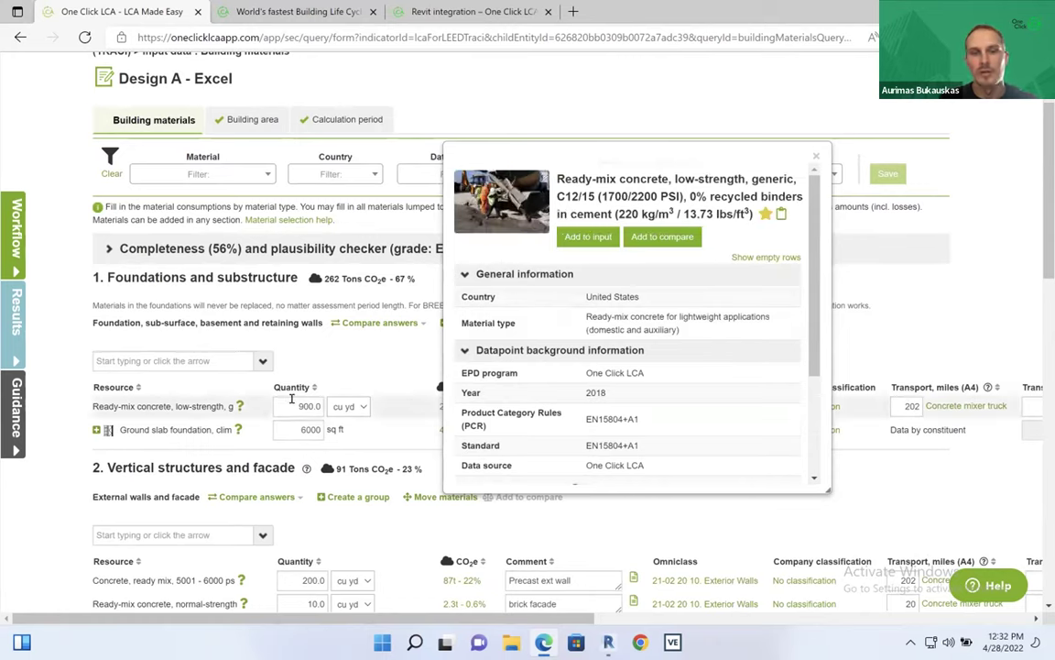
{"action": "scroll", "coordinate": [683, 338], "scroll_direction": "down", "scroll_amount": 1}
{"action": "scroll", "coordinate": [684, 338], "scroll_direction": "up", "scroll_amount": 1}
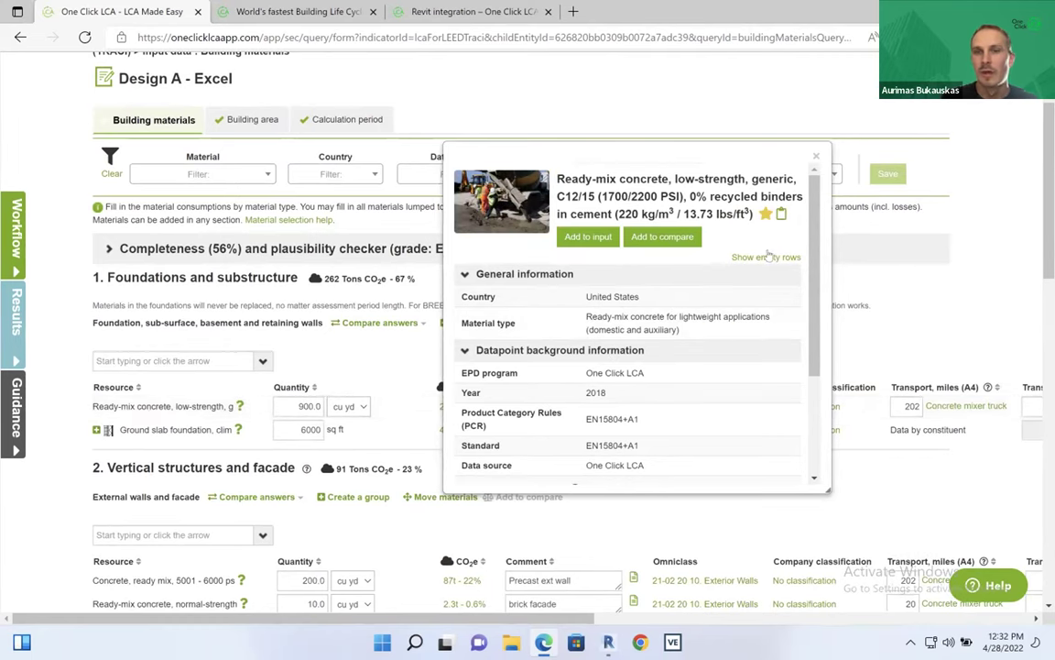
{"action": "scroll", "coordinate": [684, 322], "scroll_direction": "down", "scroll_amount": 1}
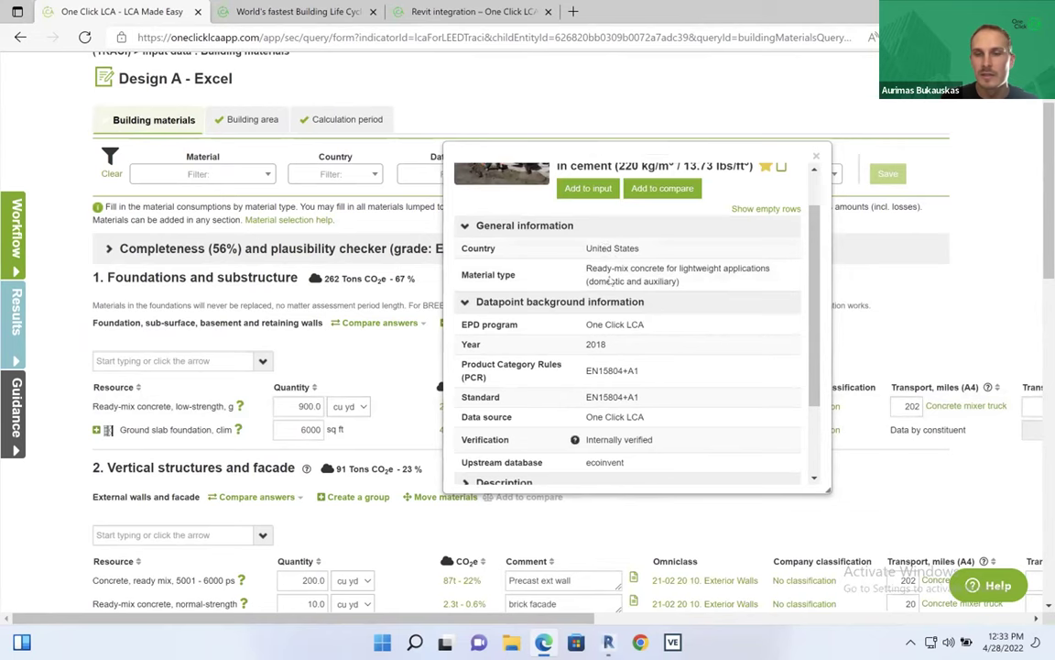
{"action": "scroll", "coordinate": [632, 385], "scroll_direction": "down", "scroll_amount": 2}
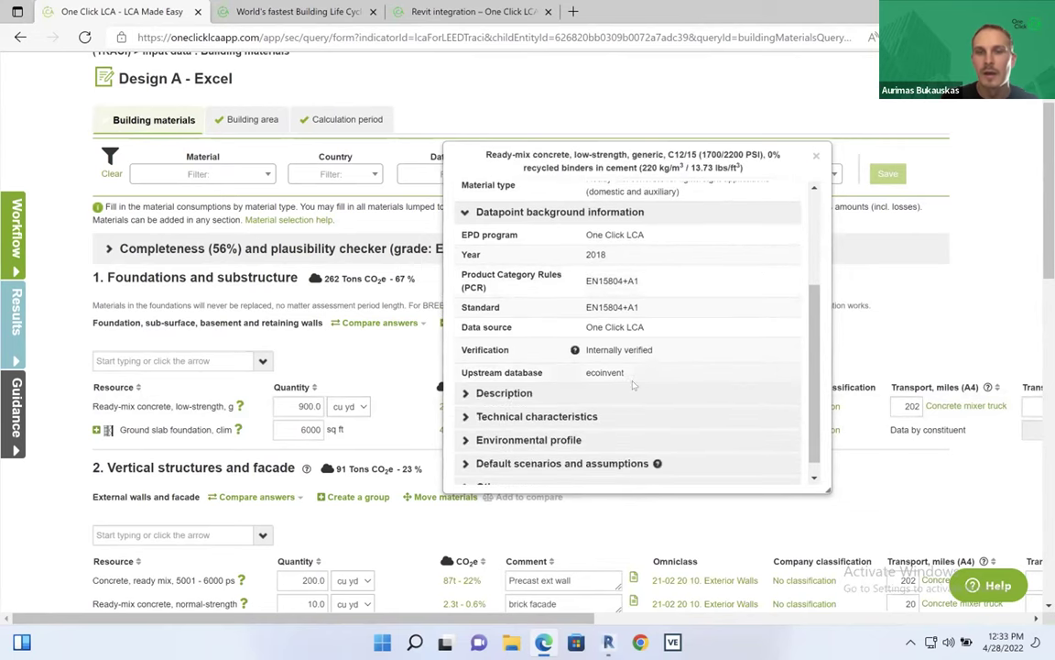
Step: Expand the description and technical characteristics on the low-strength concrete's data card and read through them
{"action": "left_click", "coordinate": [630, 391]}
{"action": "scroll", "coordinate": [623, 303], "scroll_direction": "down", "scroll_amount": 2}
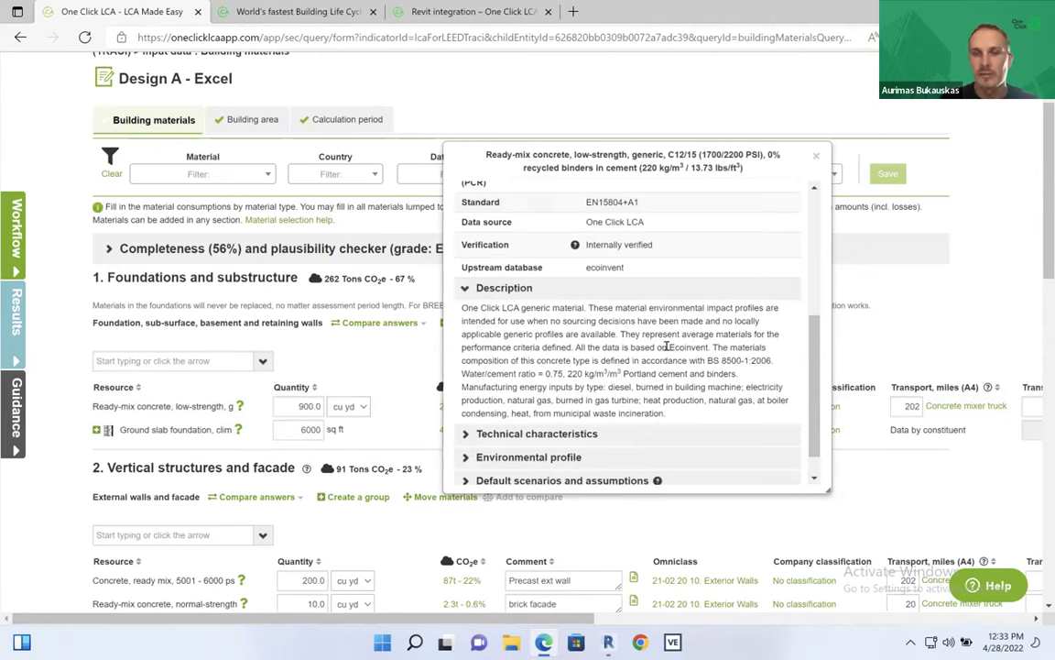
{"action": "scroll", "coordinate": [623, 384], "scroll_direction": "down", "scroll_amount": 1}
{"action": "left_click", "coordinate": [607, 417]}
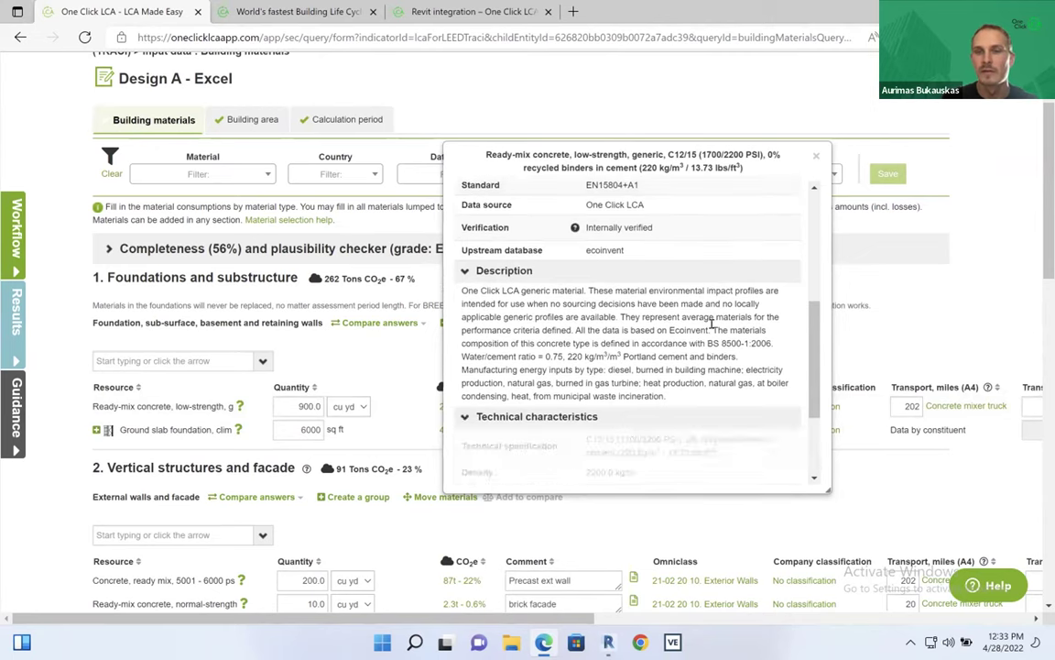
{"action": "scroll", "coordinate": [676, 321], "scroll_direction": "down", "scroll_amount": 1}
{"action": "scroll", "coordinate": [676, 320], "scroll_direction": "down", "scroll_amount": 1}
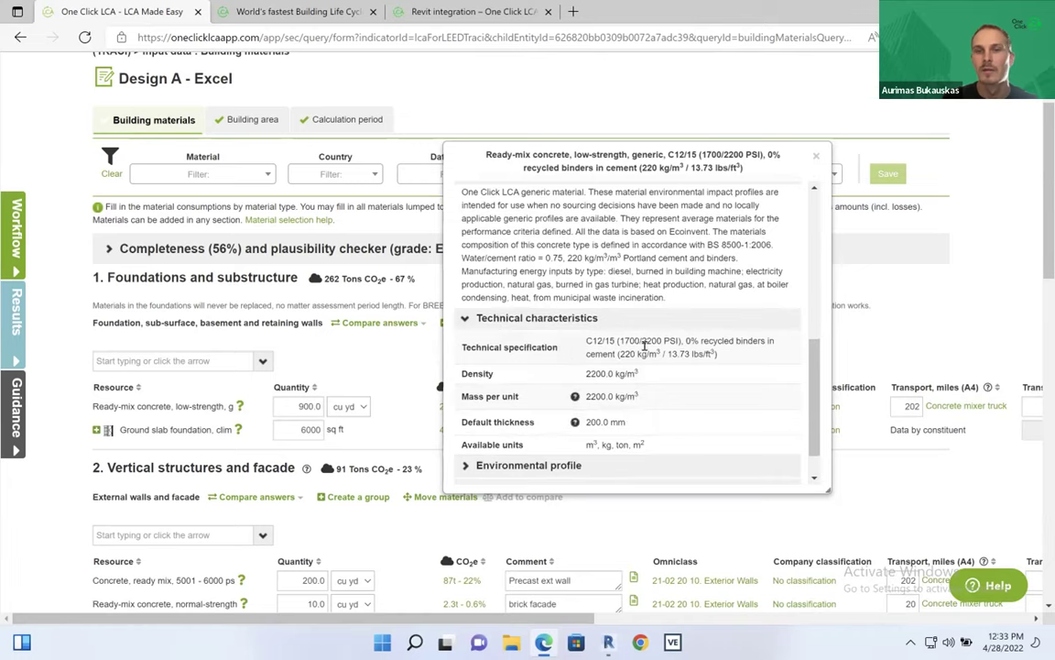
Step: Review the environmental profile of the low-strength concrete, including impact categories and performance ranking, and close its data card
{"action": "scroll", "coordinate": [617, 334], "scroll_direction": "down", "scroll_amount": 1}
{"action": "left_click", "coordinate": [586, 431]}
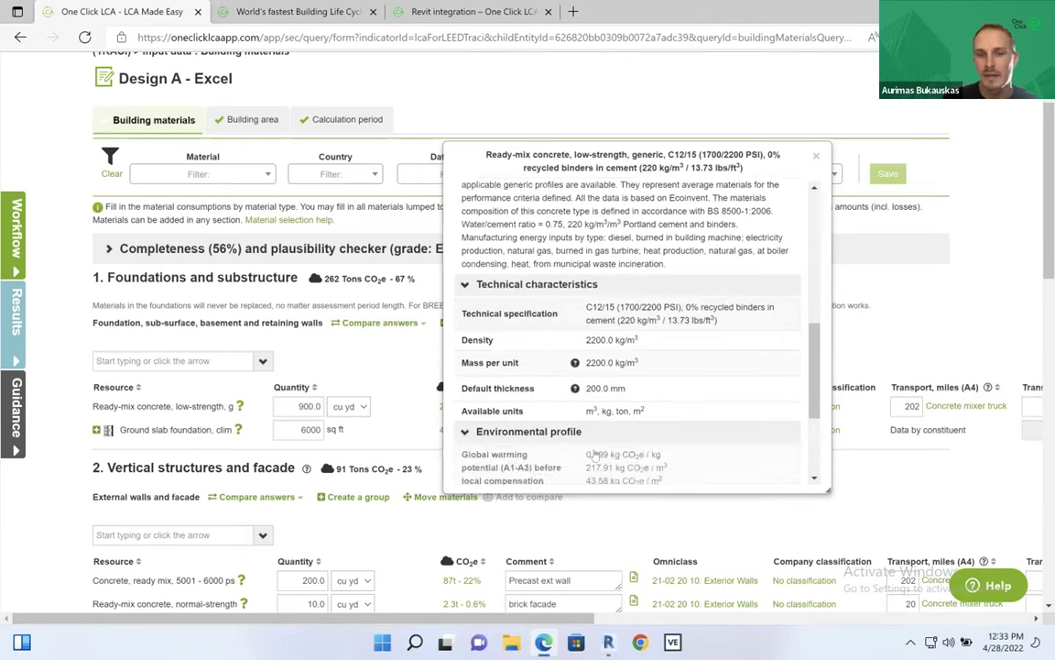
{"action": "scroll", "coordinate": [678, 367], "scroll_direction": "down", "scroll_amount": 2}
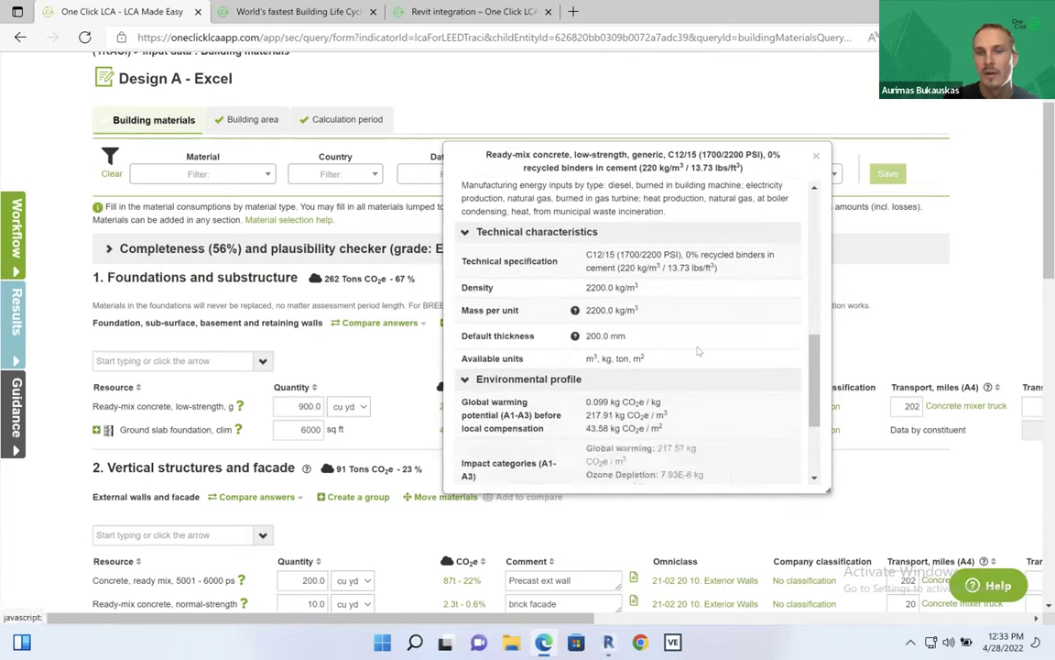
{"action": "scroll", "coordinate": [711, 332], "scroll_direction": "down", "scroll_amount": 3}
{"action": "scroll", "coordinate": [645, 404], "scroll_direction": "down", "scroll_amount": 2}
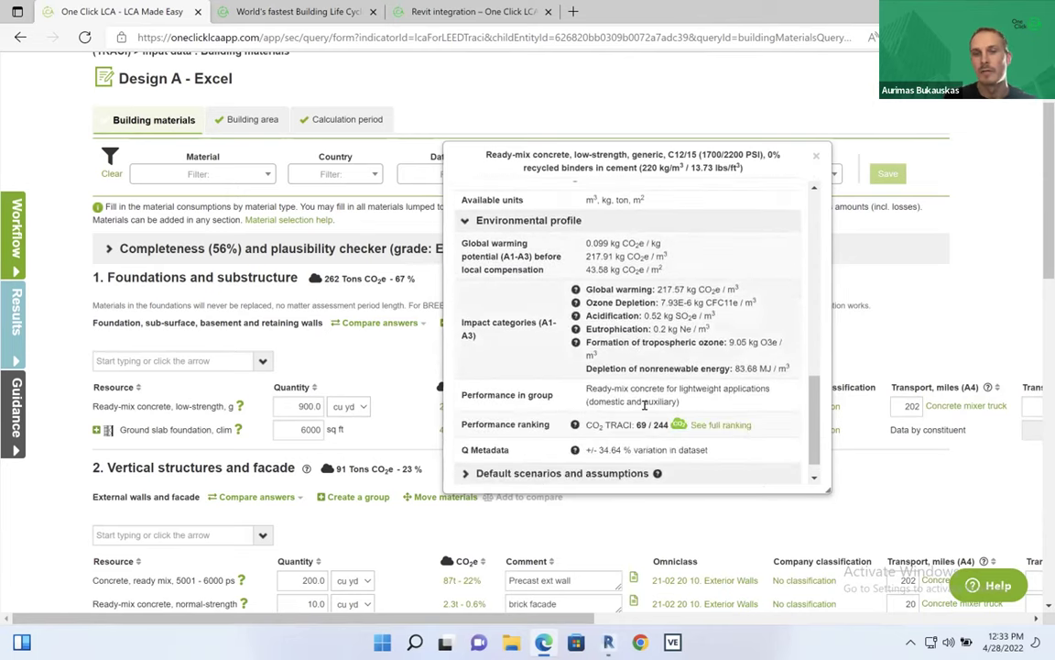
{"action": "scroll", "coordinate": [645, 404], "scroll_direction": "down", "scroll_amount": 1}
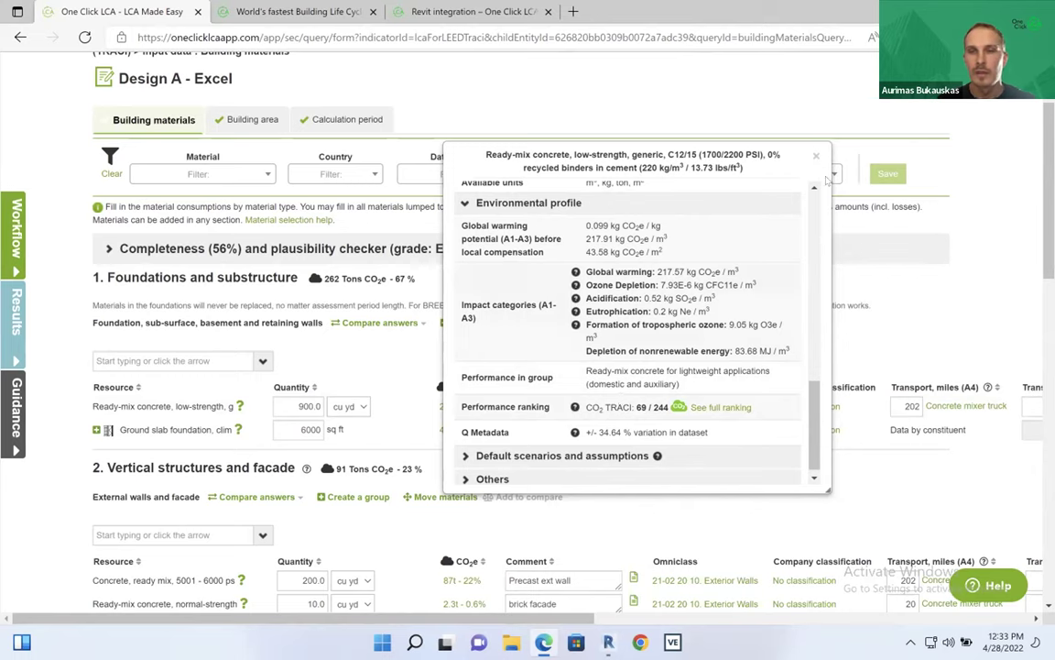
{"action": "left_click", "coordinate": [351, 364]}
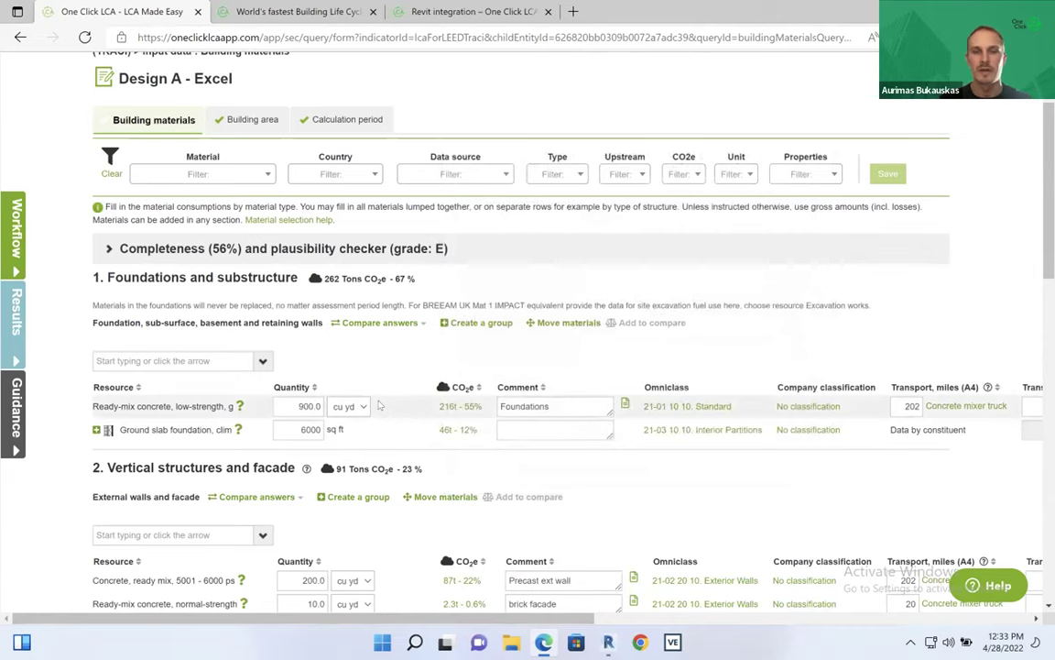
Step: Start replacing the low-strength ready-mix concrete in the foundation, sub-surface, basement and retaining walls section
{"action": "scroll", "coordinate": [641, 408], "scroll_direction": "right", "scroll_amount": 10}
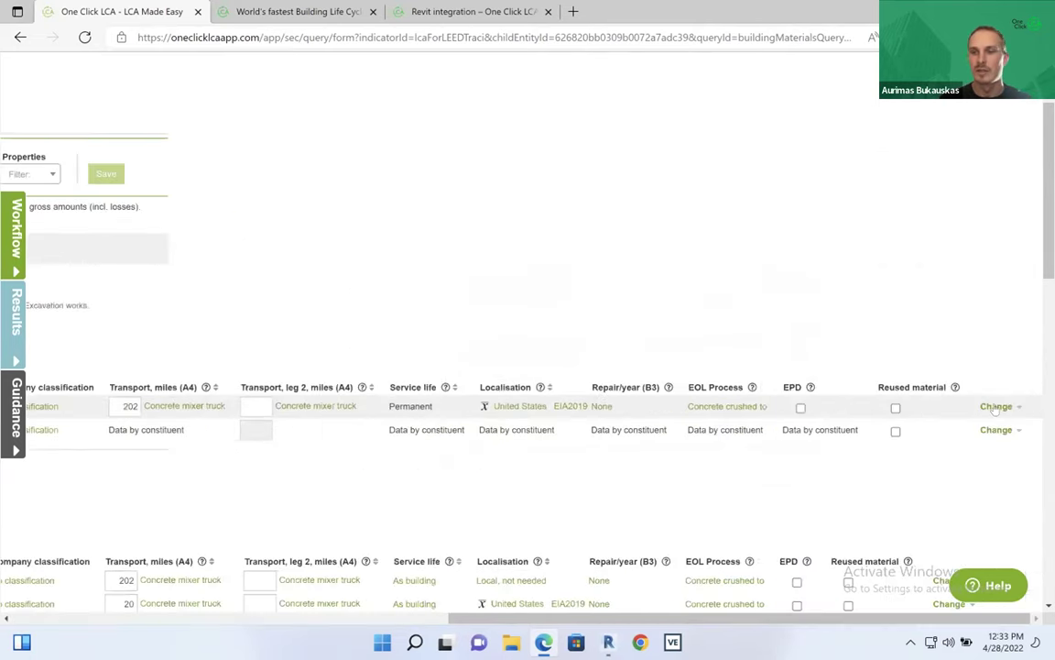
{"action": "left_click", "coordinate": [996, 408]}
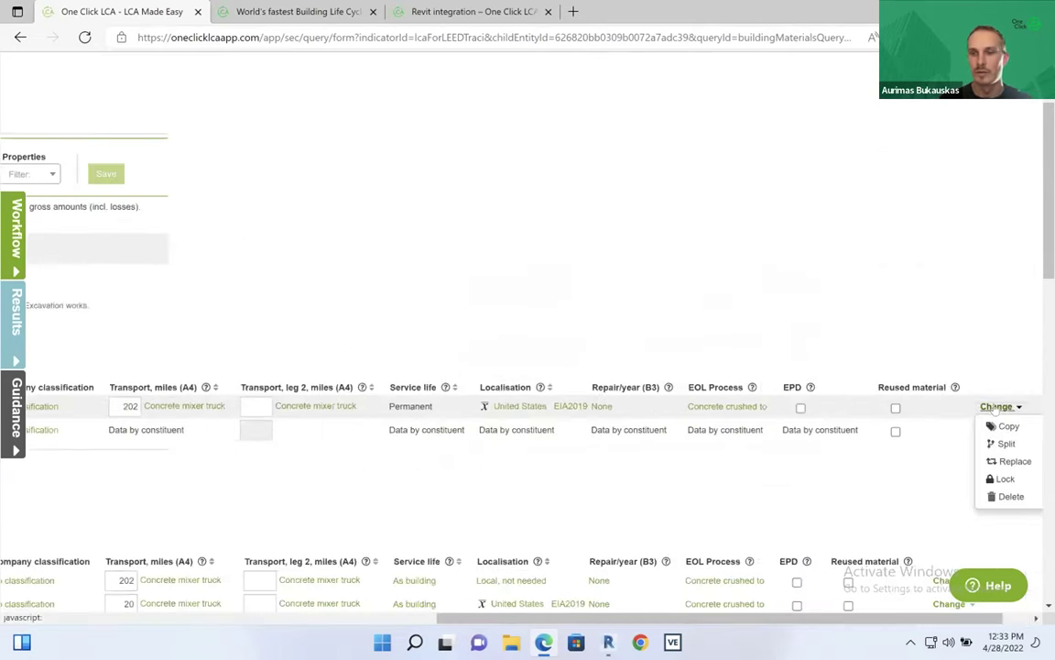
{"action": "left_click", "coordinate": [1008, 462]}
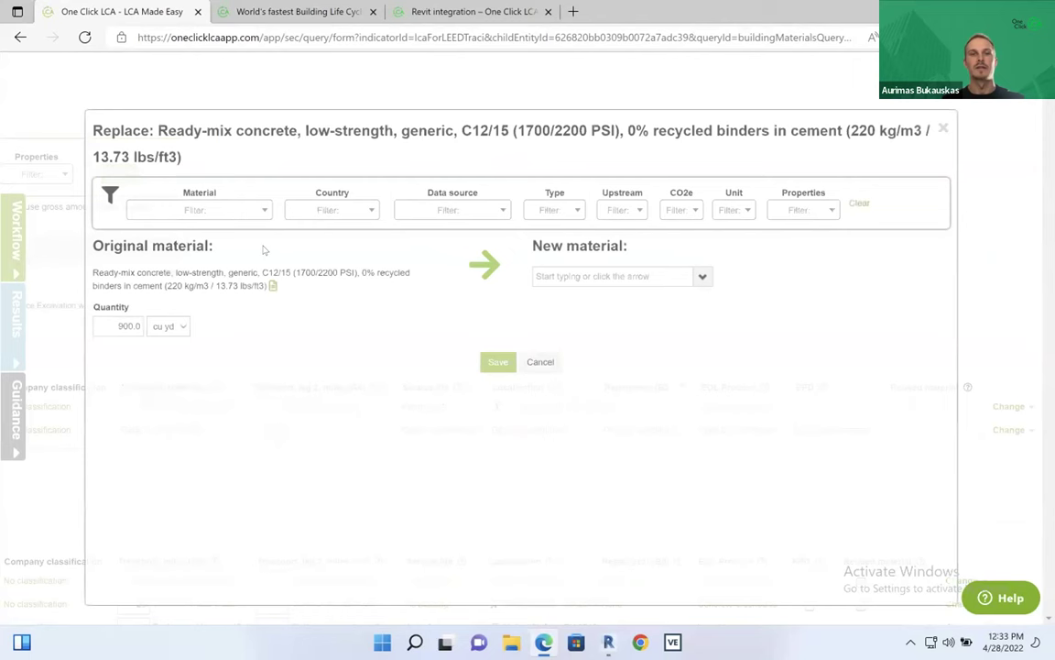
Step: Filter the replacement materials to ready-mix concrete for external walls and floors, C30-C35/4001-5500 psi, and search the new material for "ready"
{"action": "left_click", "coordinate": [215, 209]}
{"action": "scroll", "coordinate": [213, 384], "scroll_direction": "down", "scroll_amount": 2}
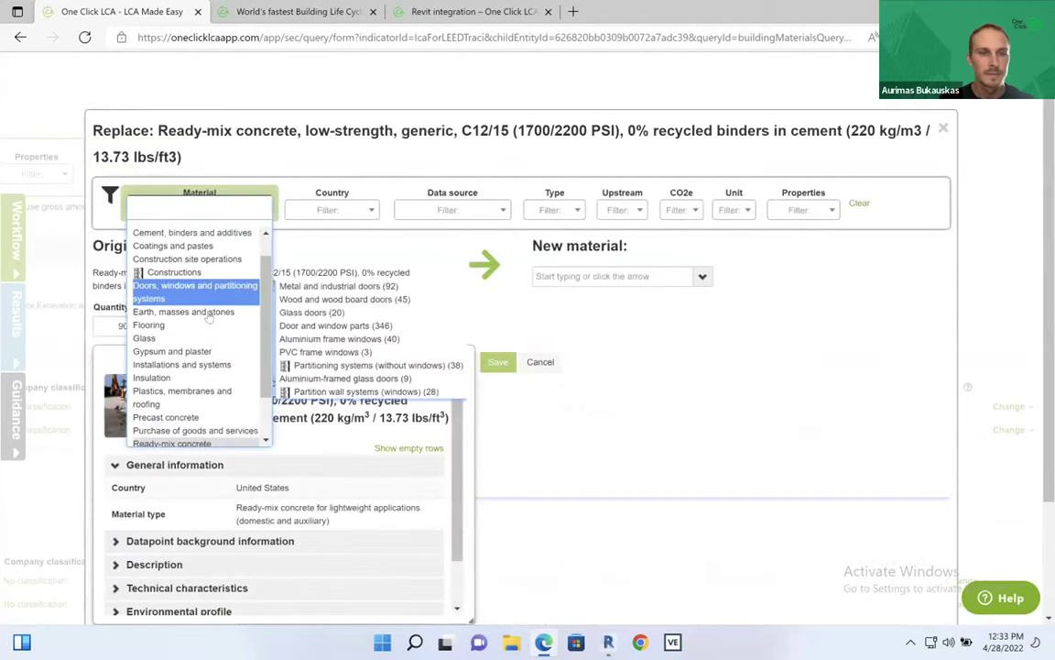
{"action": "mouse_move", "coordinate": [215, 424]}
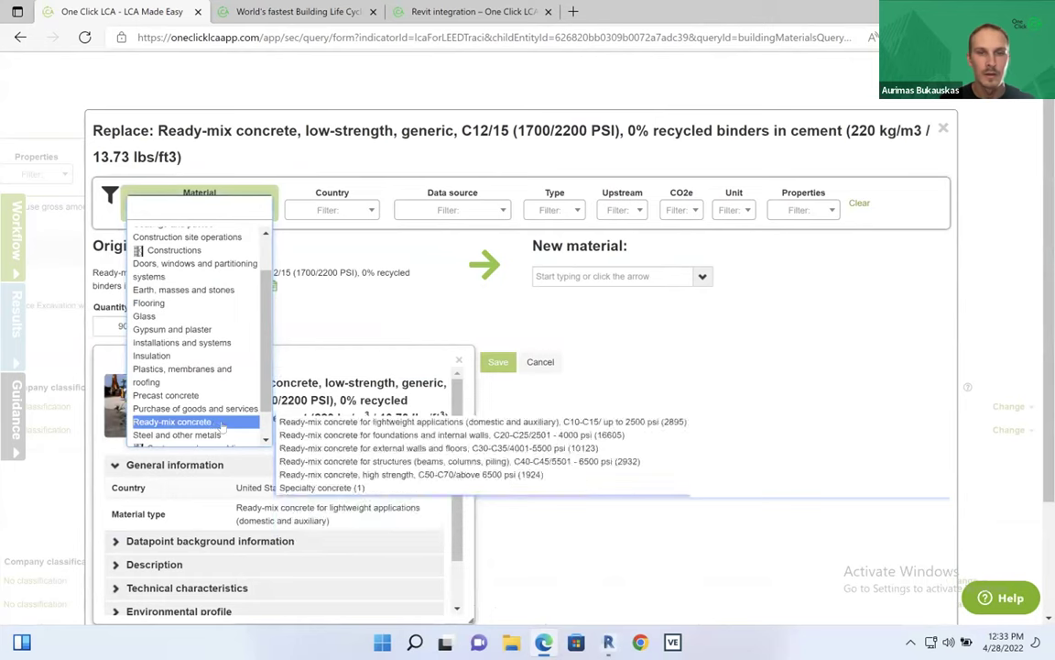
{"action": "left_click", "coordinate": [328, 448]}
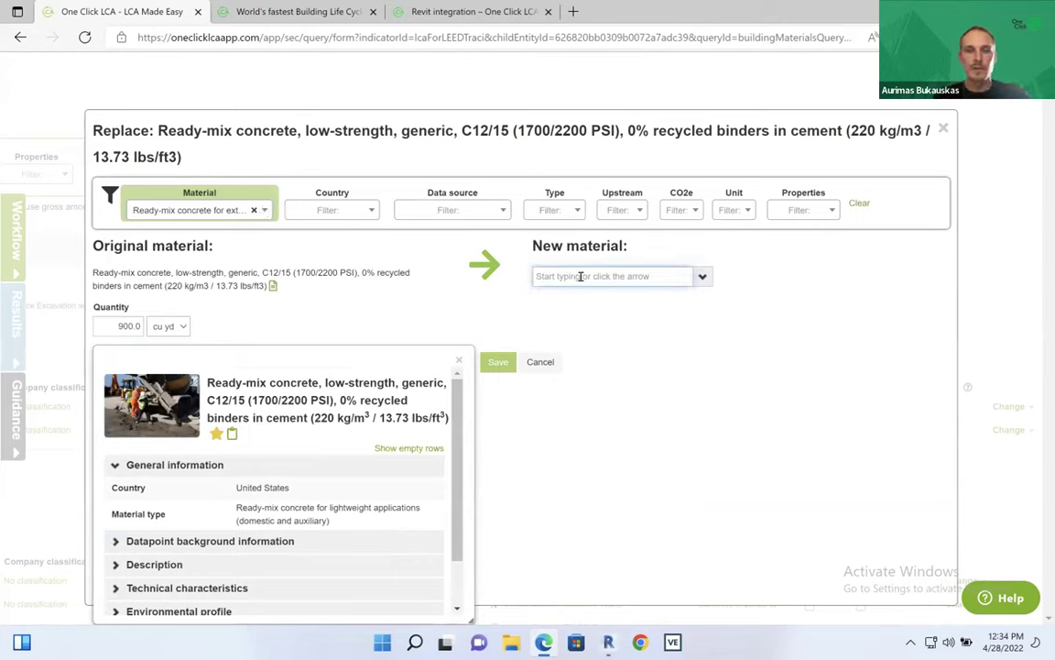
{"action": "type", "text": "ready"}
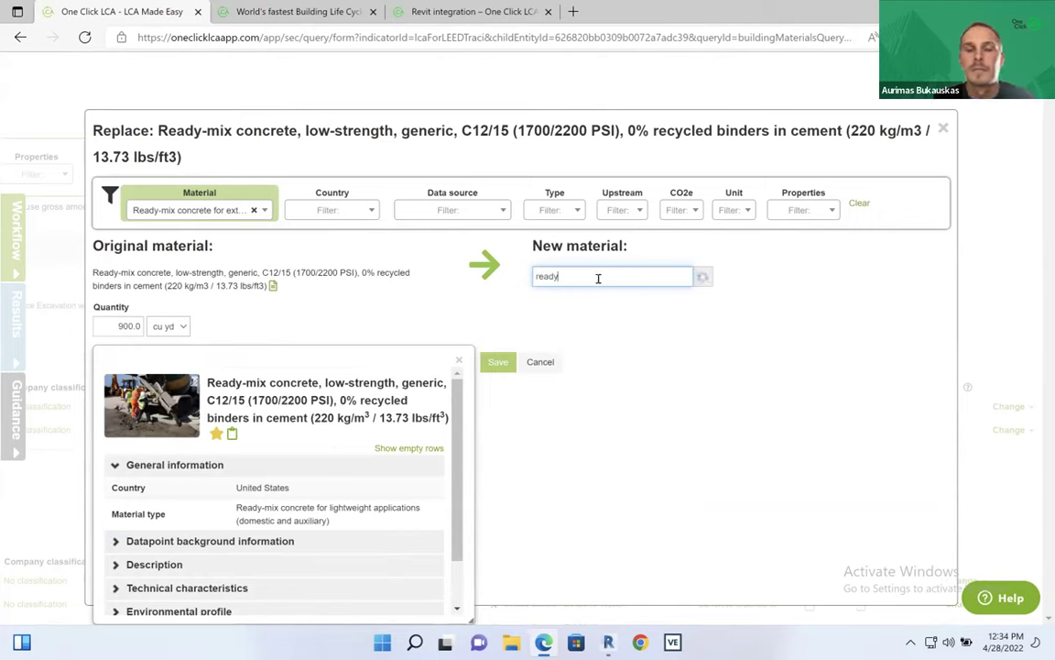
Step: Look through the Country filter's options for the replacement material, including the United States' state list, without choosing one
{"action": "left_click", "coordinate": [327, 210]}
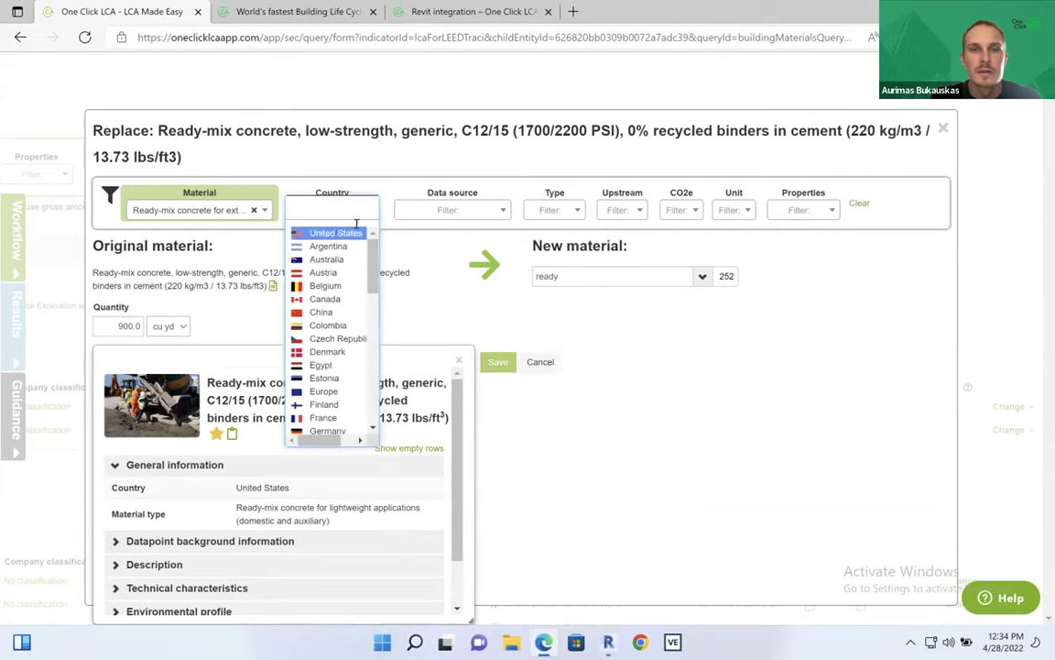
{"action": "mouse_move", "coordinate": [357, 233]}
{"action": "scroll", "coordinate": [426, 265], "scroll_direction": "down", "scroll_amount": 4}
{"action": "scroll", "coordinate": [426, 266], "scroll_direction": "down", "scroll_amount": 8}
{"action": "scroll", "coordinate": [426, 301], "scroll_direction": "down", "scroll_amount": 6}
{"action": "left_click", "coordinate": [404, 288]}
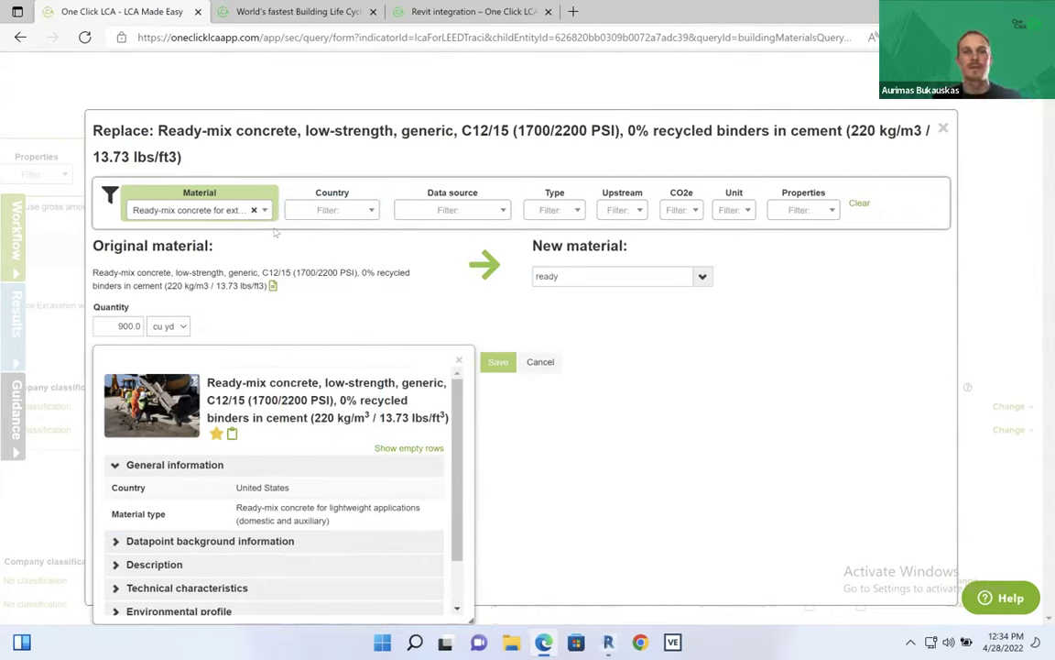
{"action": "left_click", "coordinate": [340, 205]}
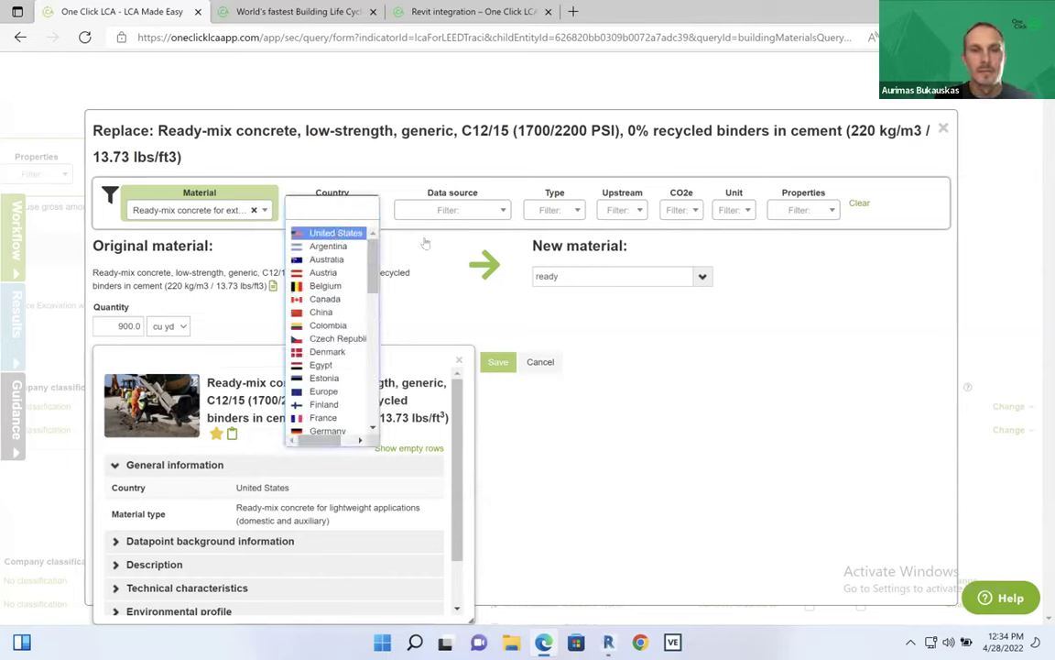
{"action": "mouse_move", "coordinate": [339, 233]}
{"action": "left_click", "coordinate": [413, 300]}
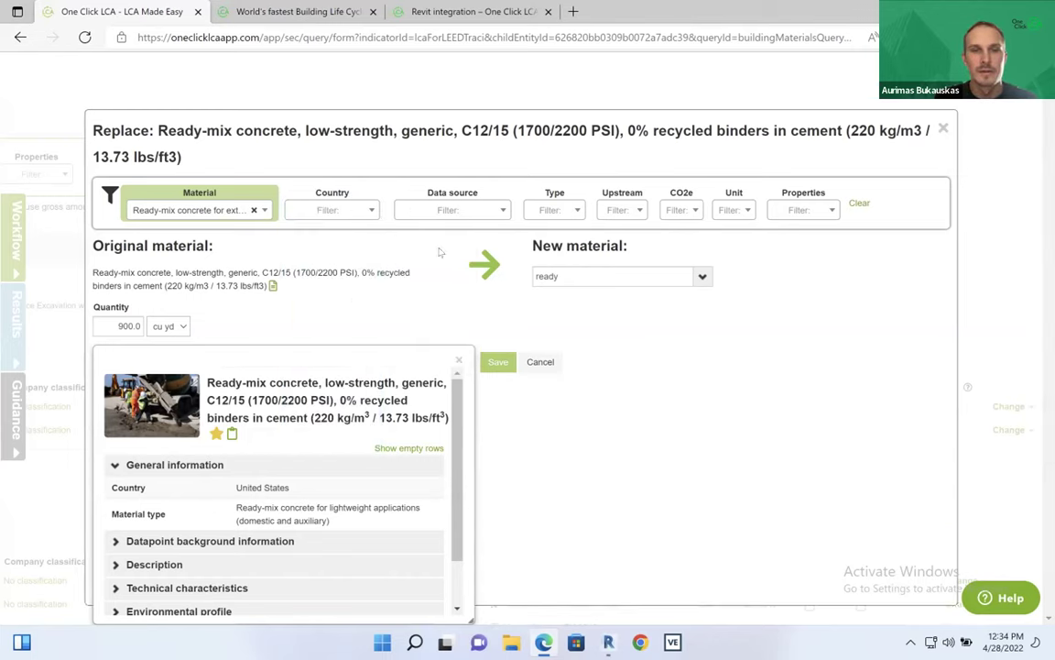
Step: Choose Concrete, ready mix, 4001 - 5000 psi (C30/35), 5000-00-FA/SL (NRMCA) as the new material
{"action": "left_click", "coordinate": [565, 270]}
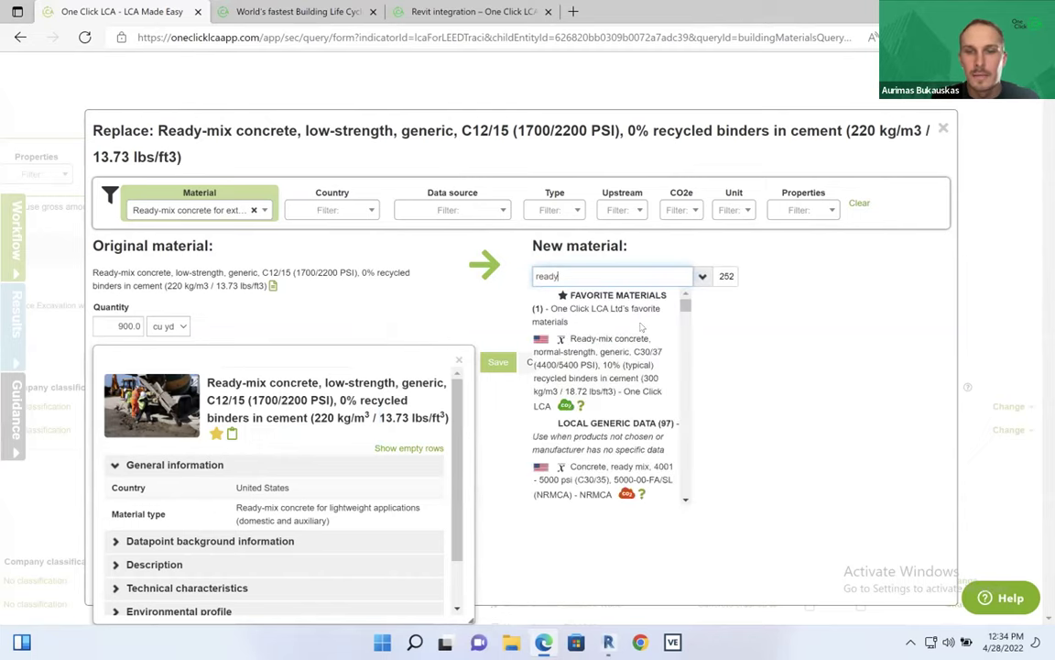
{"action": "scroll", "coordinate": [616, 374], "scroll_direction": "down", "scroll_amount": 3}
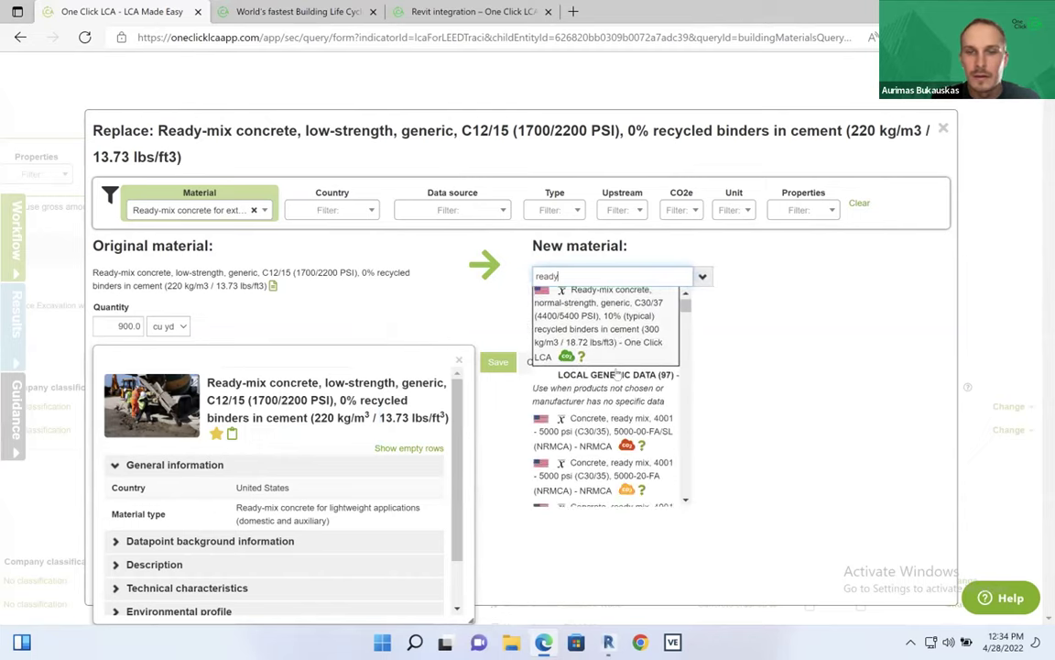
{"action": "scroll", "coordinate": [626, 419], "scroll_direction": "down", "scroll_amount": 2}
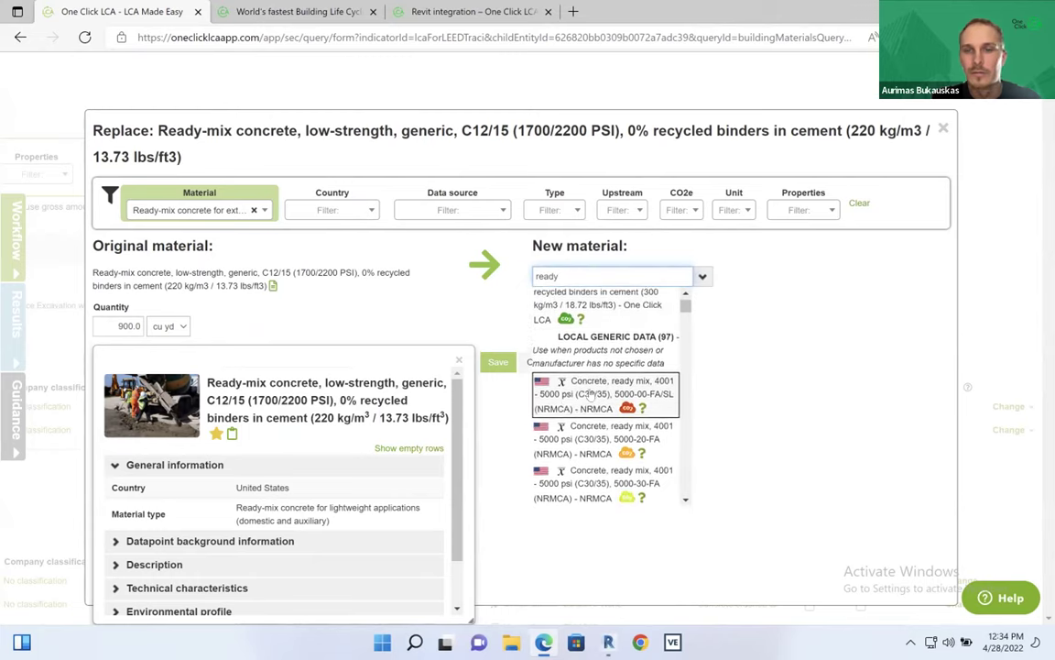
{"action": "left_click", "coordinate": [591, 395]}
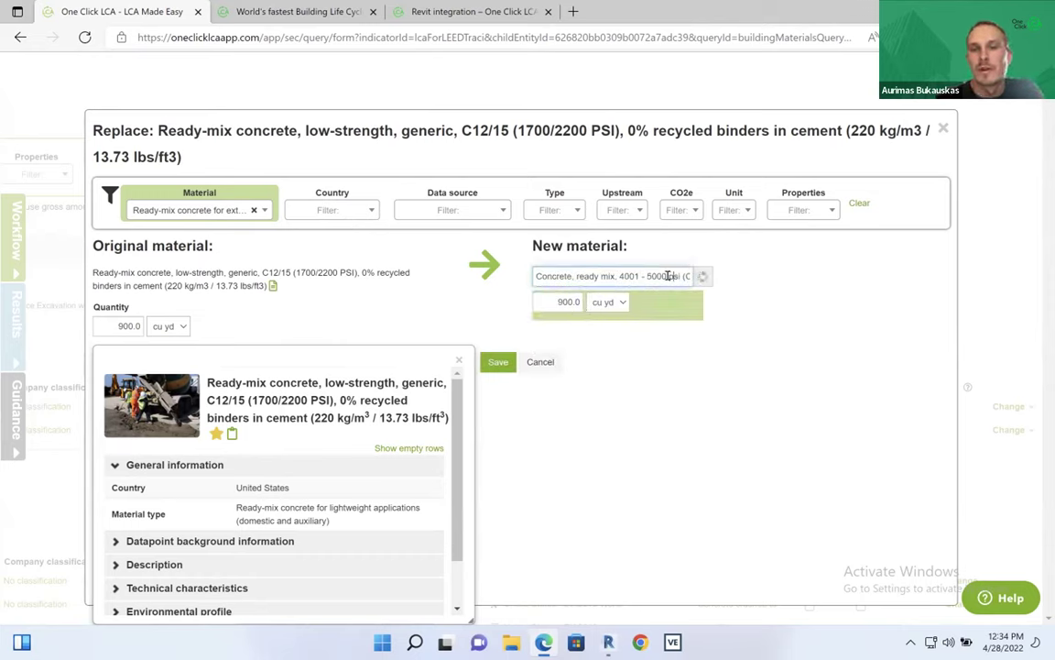
Step: Move the new NRMCA concrete's data card aside and review its datapoint background information
{"action": "left_click", "coordinate": [607, 273]}
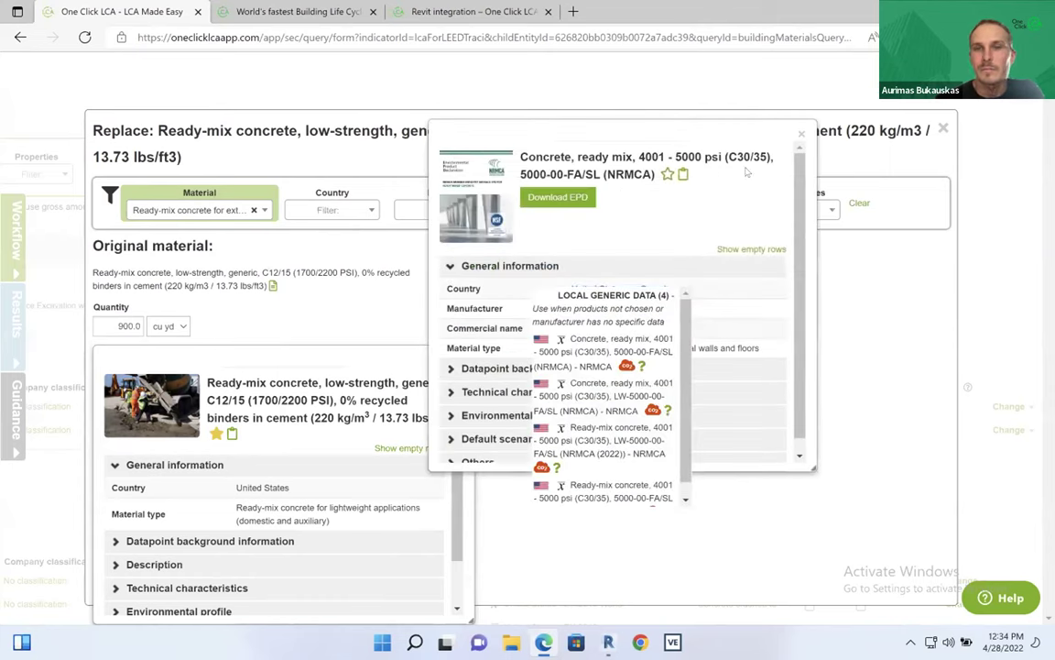
{"action": "left_click_drag", "start_coordinate": [718, 117], "coordinate": [961, 117]}
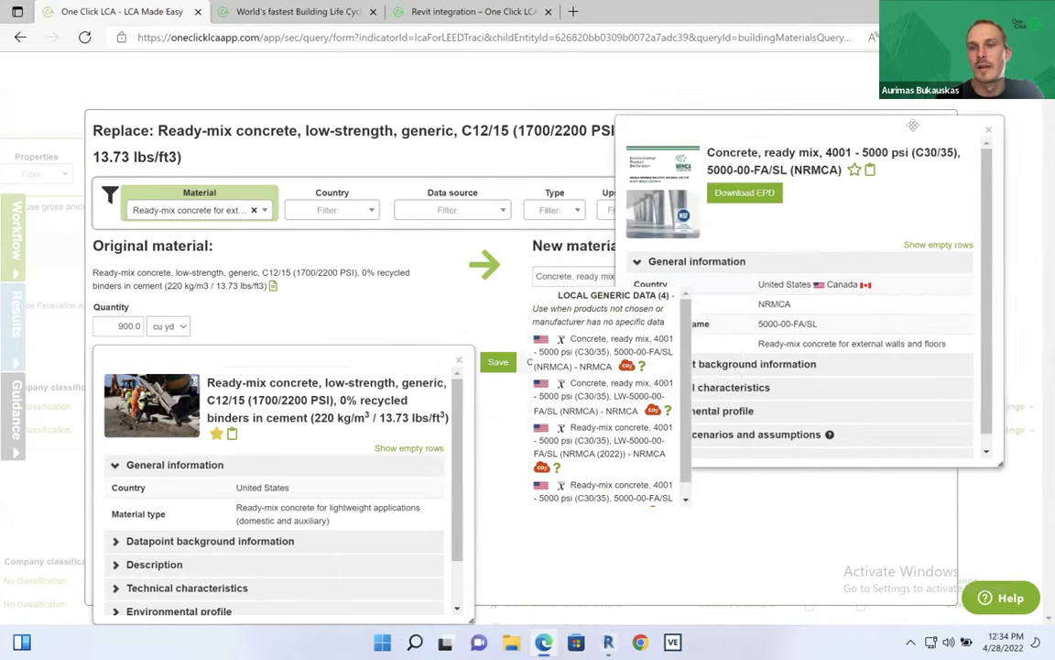
{"action": "scroll", "coordinate": [894, 292], "scroll_direction": "down", "scroll_amount": 1}
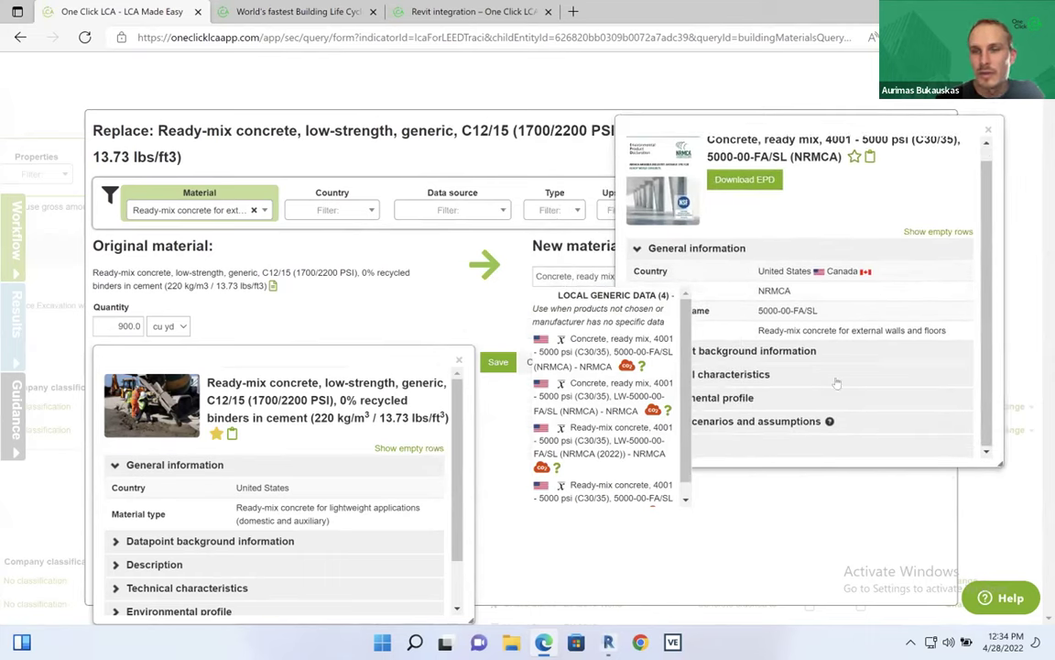
{"action": "left_click", "coordinate": [825, 351]}
{"action": "scroll", "coordinate": [837, 363], "scroll_direction": "down", "scroll_amount": 1}
{"action": "scroll", "coordinate": [837, 364], "scroll_direction": "down", "scroll_amount": 4}
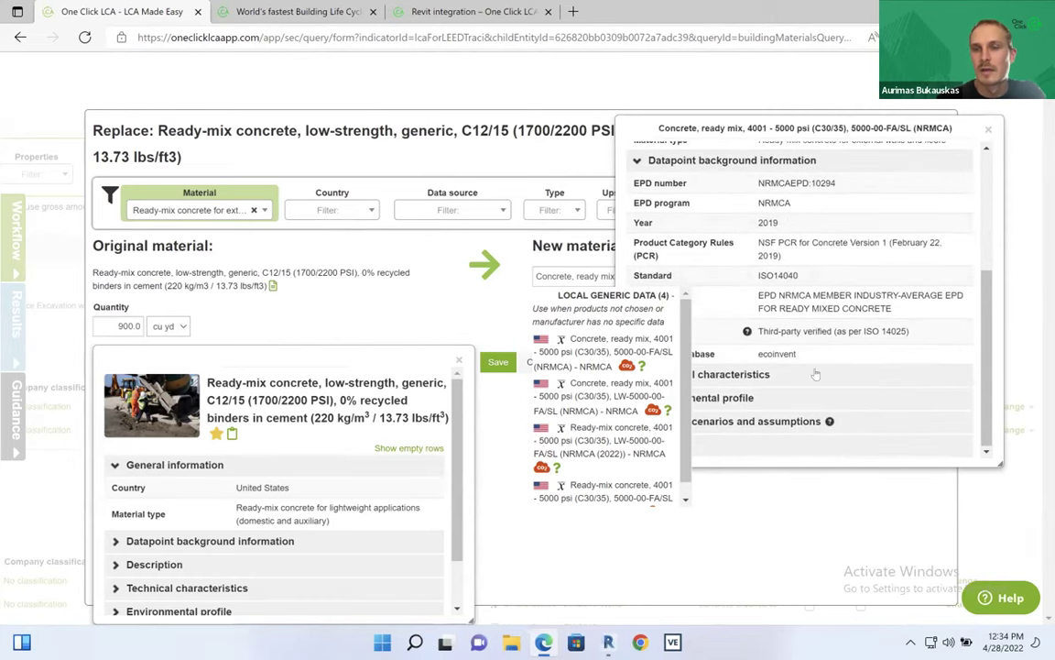
Step: Review the NRMCA concrete's technical characteristics and environmental profile, and close its data card
{"action": "left_click", "coordinate": [818, 375]}
{"action": "scroll", "coordinate": [834, 312], "scroll_direction": "down", "scroll_amount": 1}
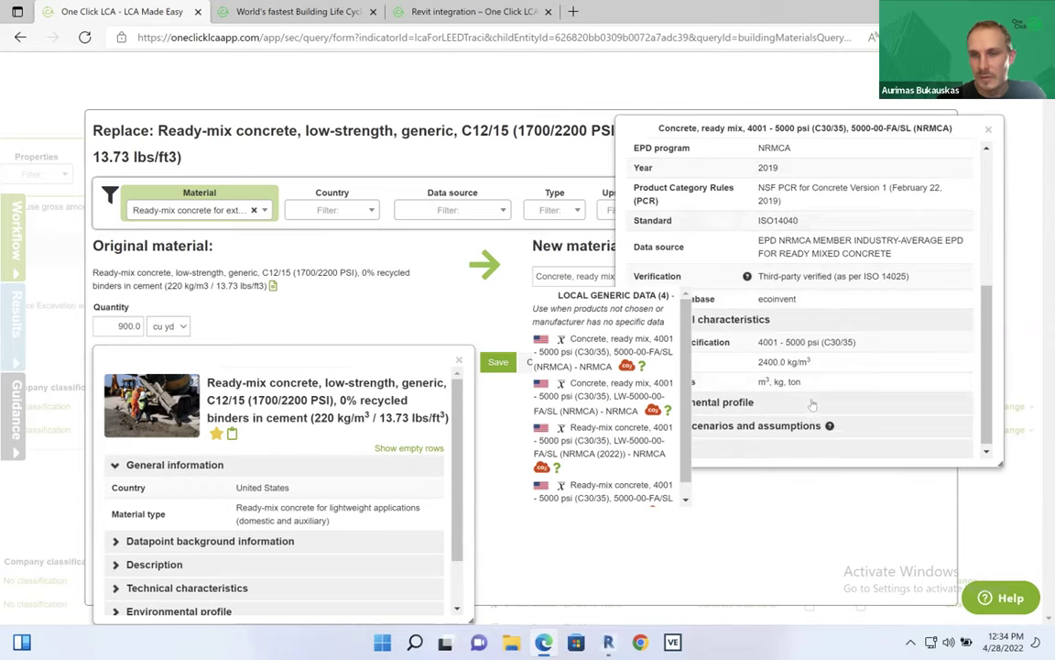
{"action": "left_click", "coordinate": [751, 402]}
{"action": "left_click", "coordinate": [990, 126]}
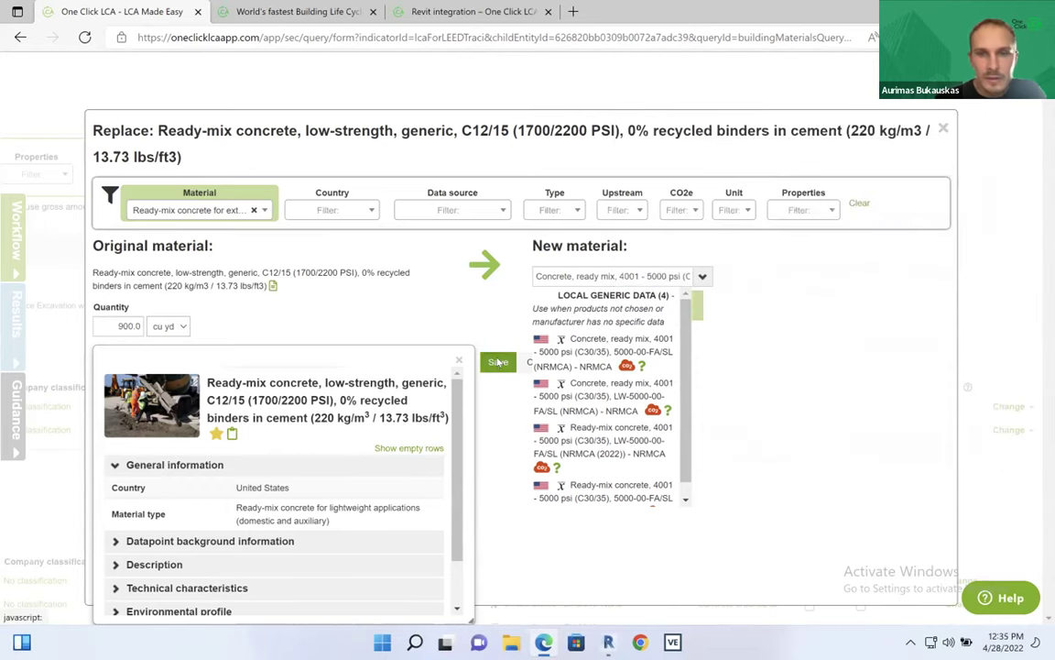
Step: Save the concrete replacement and return to the CLF Austin - LCA Demo project overview
{"action": "left_click", "coordinate": [499, 362]}
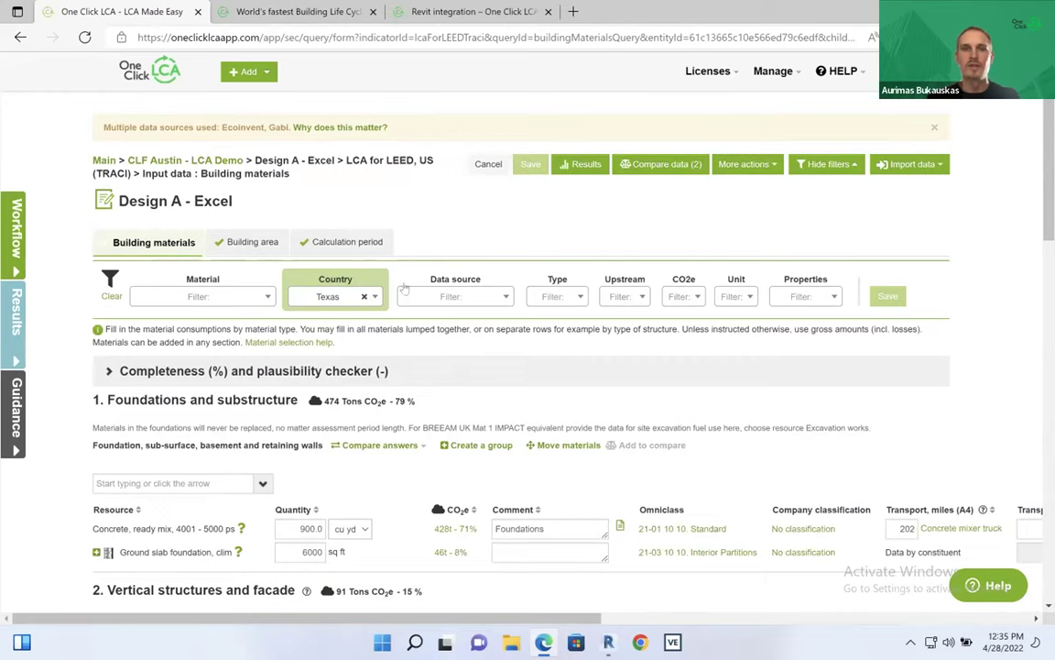
{"action": "left_click", "coordinate": [206, 160]}
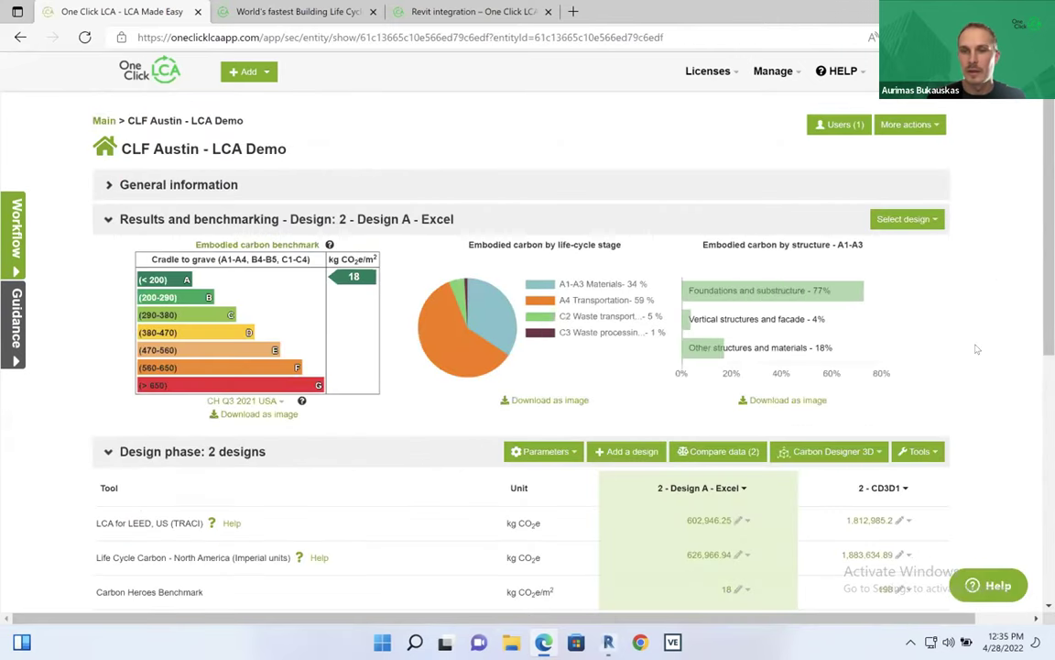
Step: Look at the form for adding a new design and close it without creating one
{"action": "scroll", "coordinate": [975, 348], "scroll_direction": "down", "scroll_amount": 2}
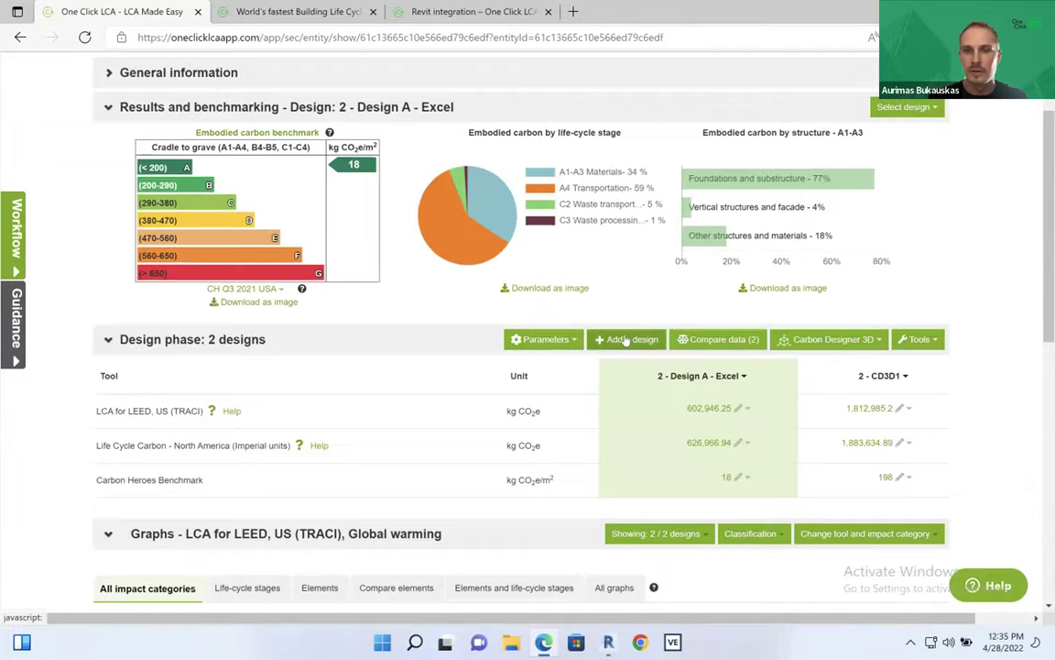
{"action": "left_click", "coordinate": [626, 339]}
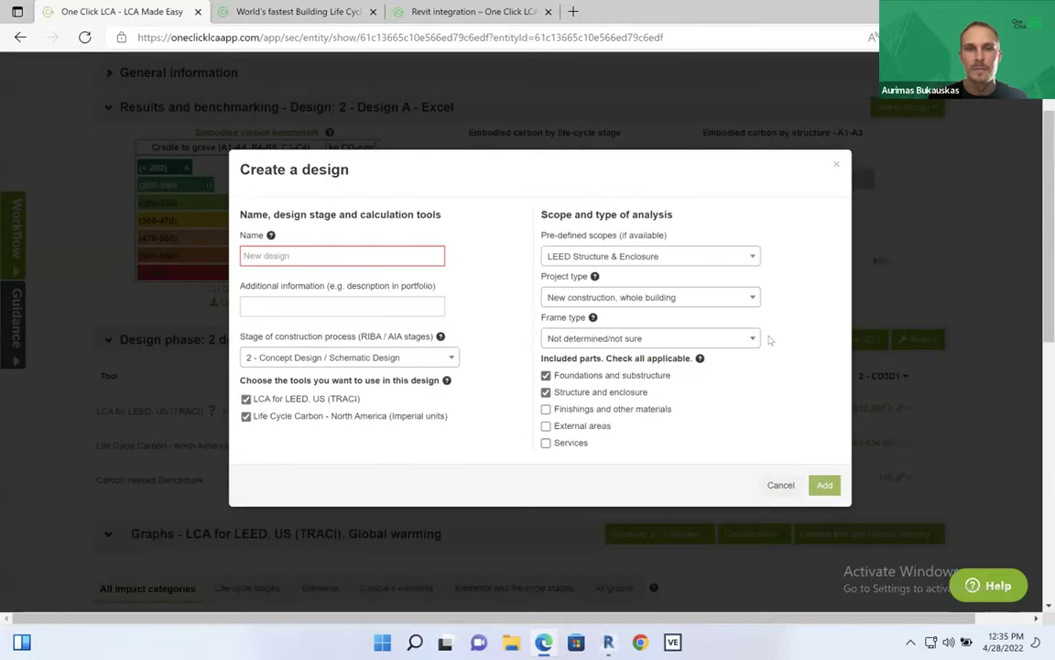
{"action": "left_click", "coordinate": [834, 165]}
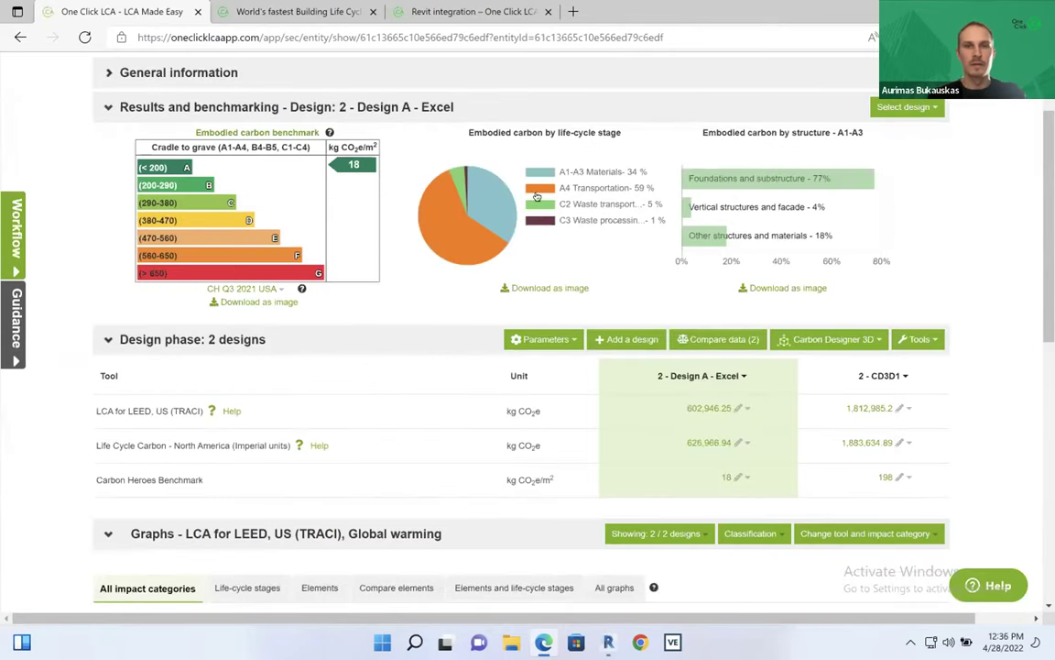
Step: Switch to Revit and review the One Click LCA plugin's settings, model selection, detailed scope categories and material mapping
{"action": "key", "text": "alt+Tab"}
{"action": "left_click", "coordinate": [696, 165]}
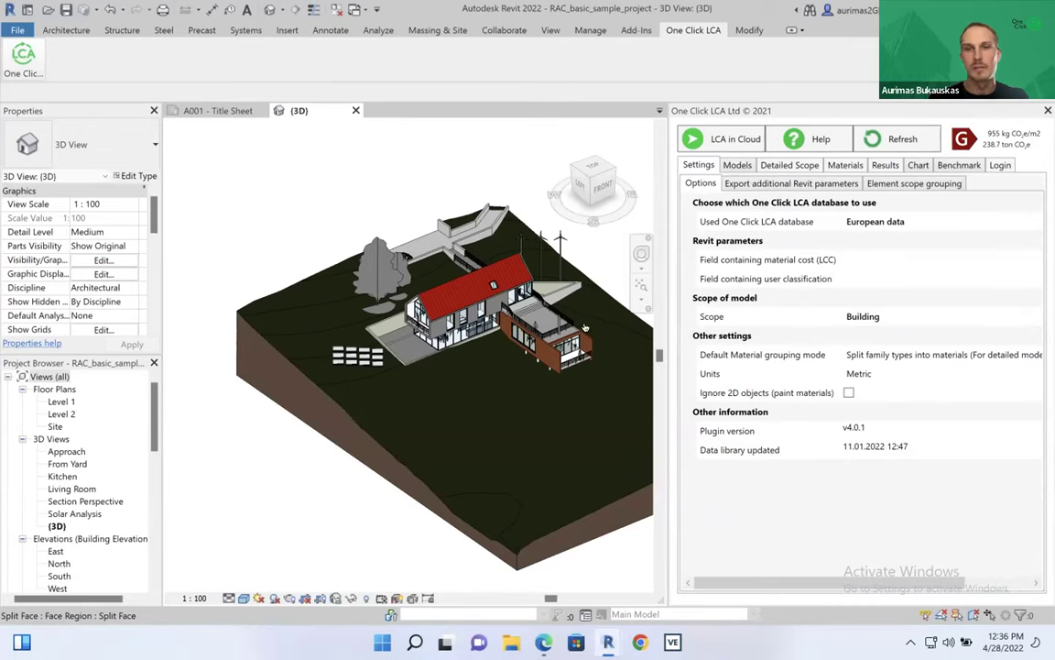
{"action": "left_click", "coordinate": [739, 165]}
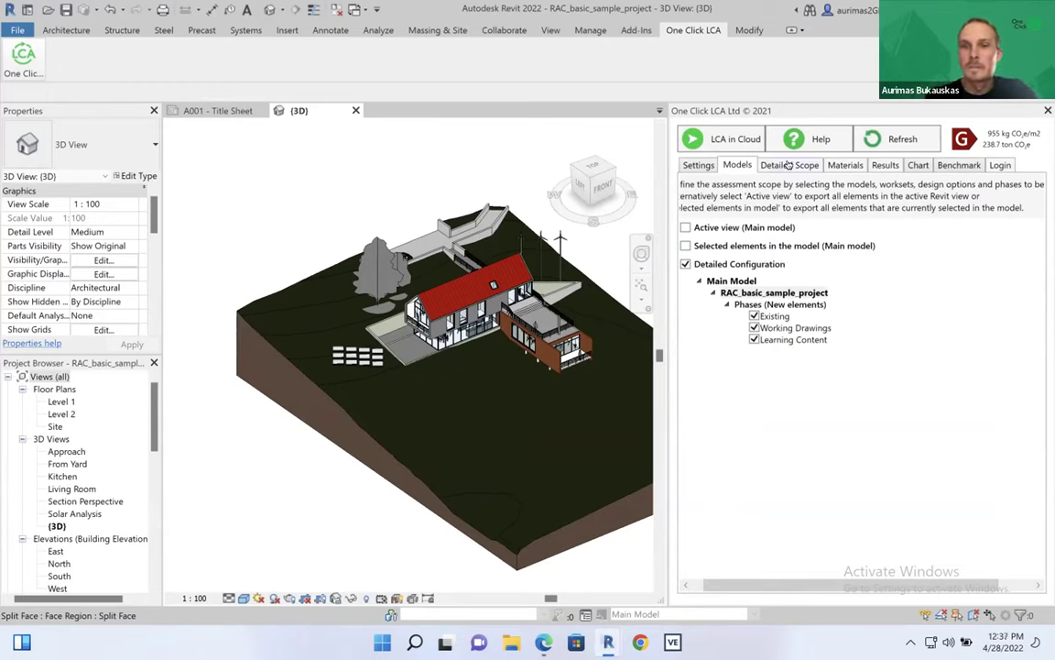
{"action": "left_click", "coordinate": [788, 164]}
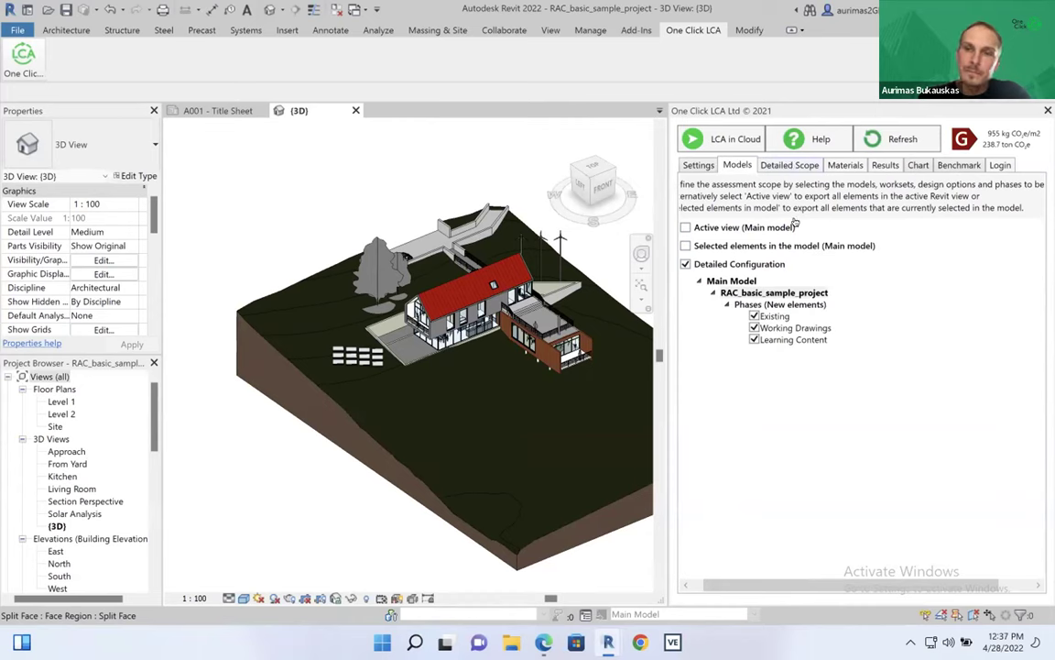
{"action": "scroll", "coordinate": [832, 395], "scroll_direction": "down", "scroll_amount": 3}
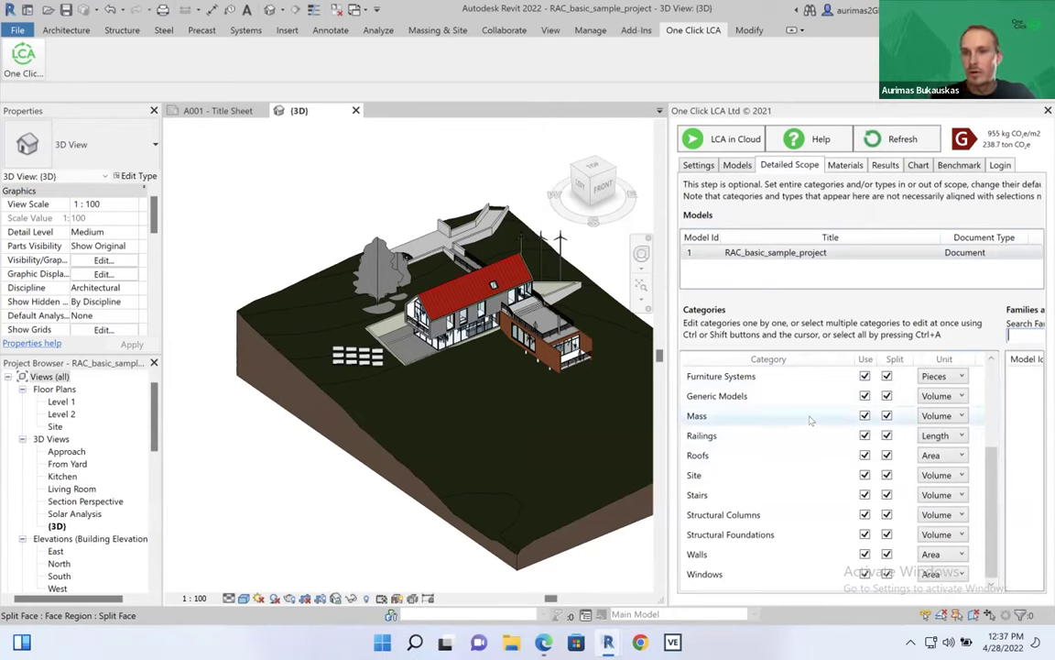
{"action": "left_click", "coordinate": [847, 164]}
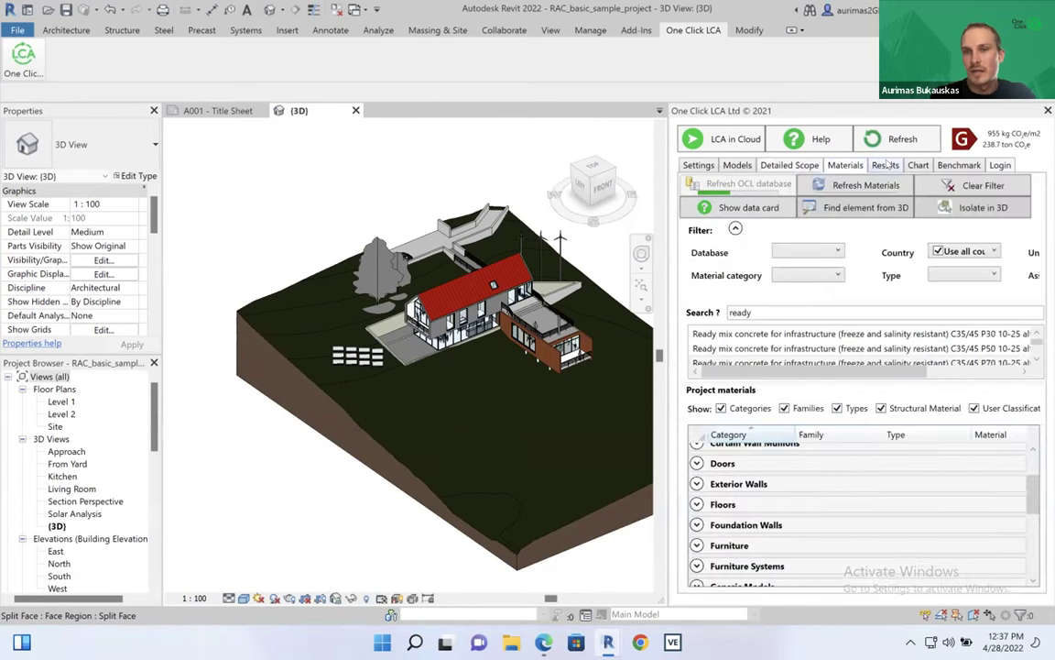
Step: Send the Revit model to the One Click LCA cloud and create a design named "Design - Revit 1" for the import
{"action": "left_click", "coordinate": [706, 135]}
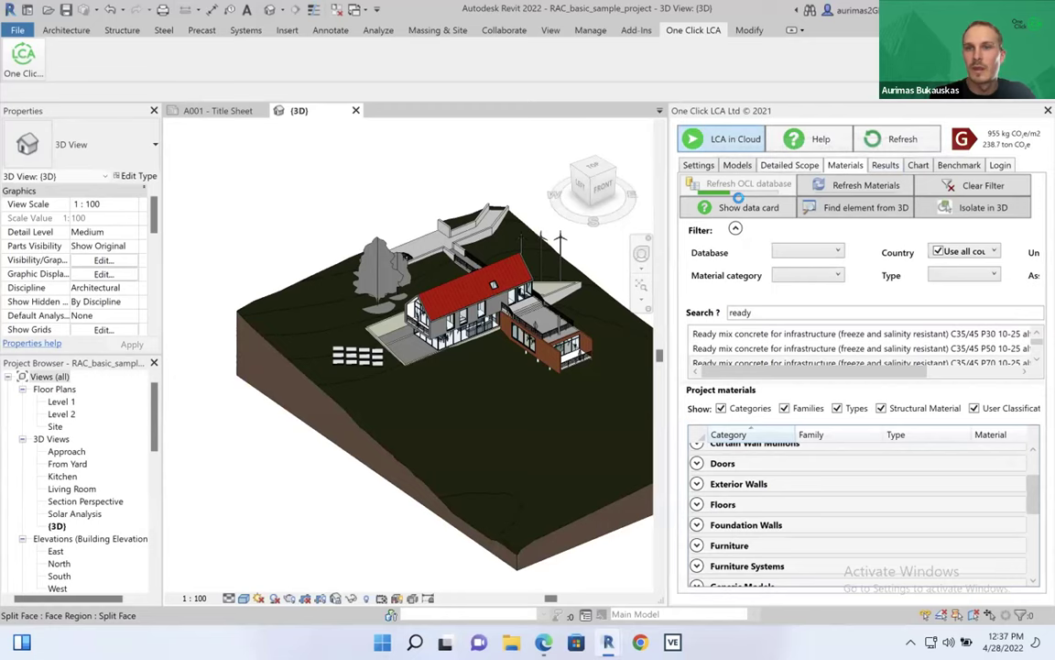
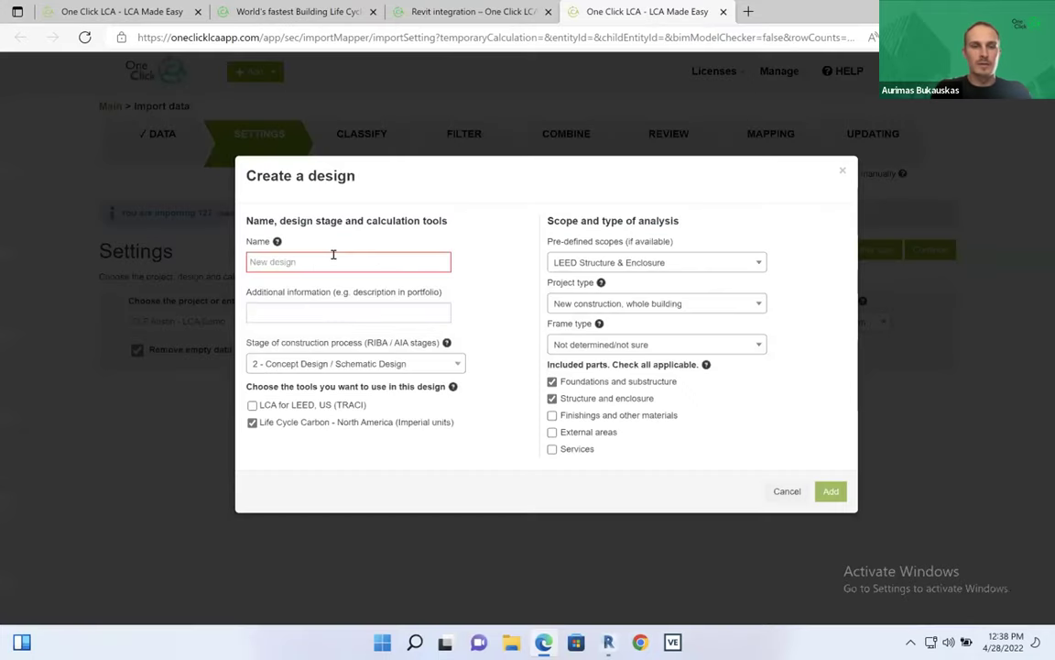
{"action": "left_click", "coordinate": [333, 257]}
{"action": "type", "text": "Design "}
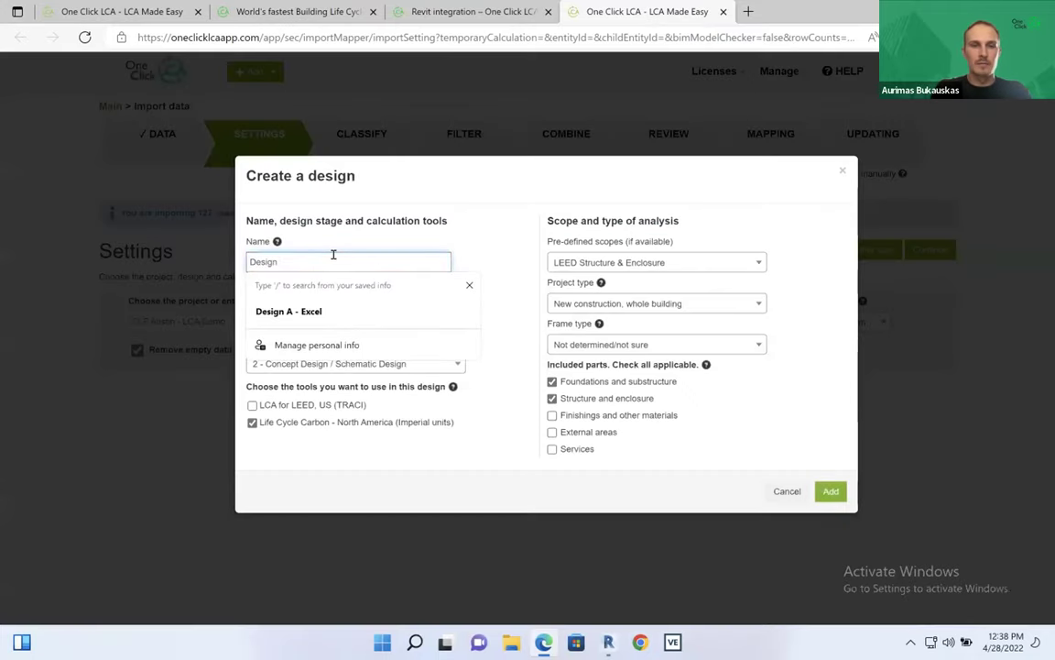
{"action": "type", "text": "- Revit 1"}
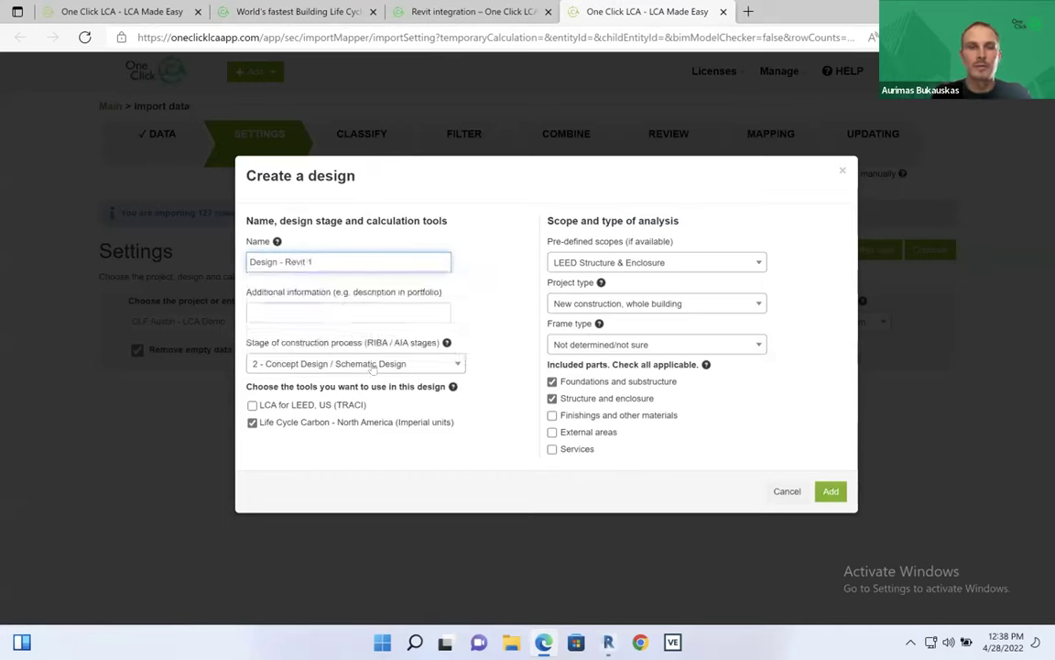
{"action": "left_click", "coordinate": [830, 492]}
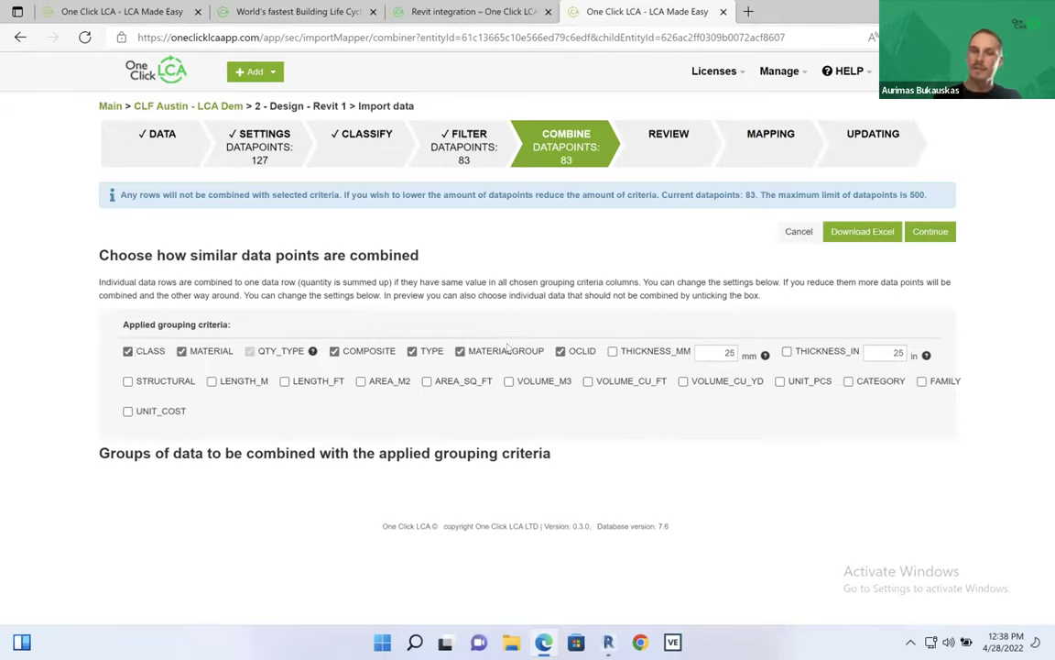
Step: Download the import data from the Combine stage as an Excel file and open it
{"action": "left_click", "coordinate": [863, 232]}
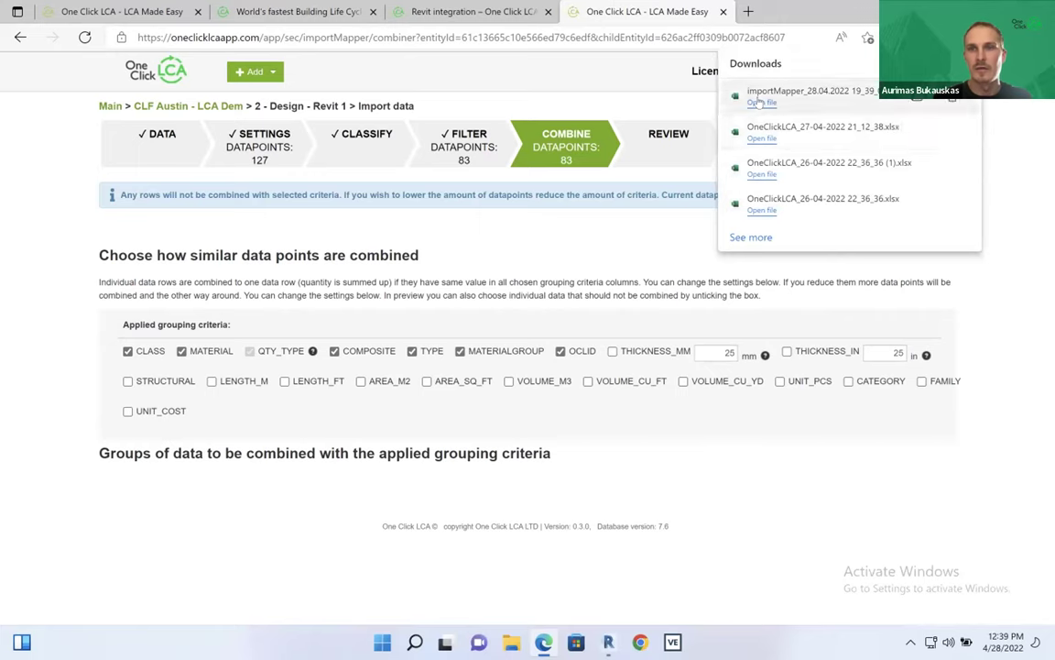
{"action": "left_click", "coordinate": [759, 102]}
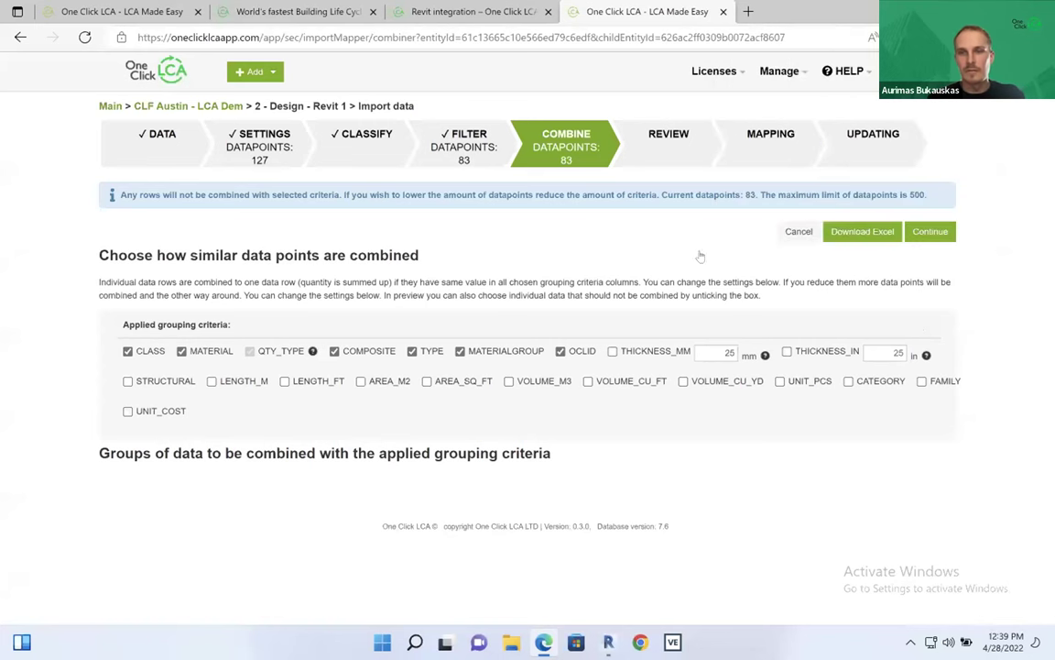
Step: Continue the import to the Mapping stage, expand the identified data and clear the Texas country filter
{"action": "left_click", "coordinate": [930, 232]}
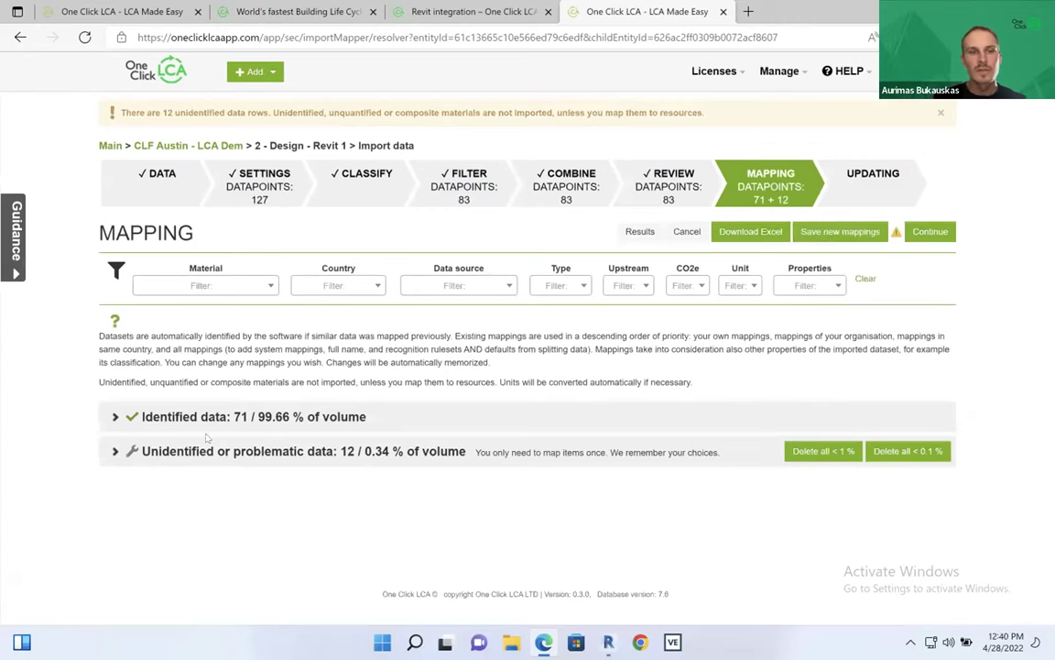
{"action": "left_click", "coordinate": [113, 418]}
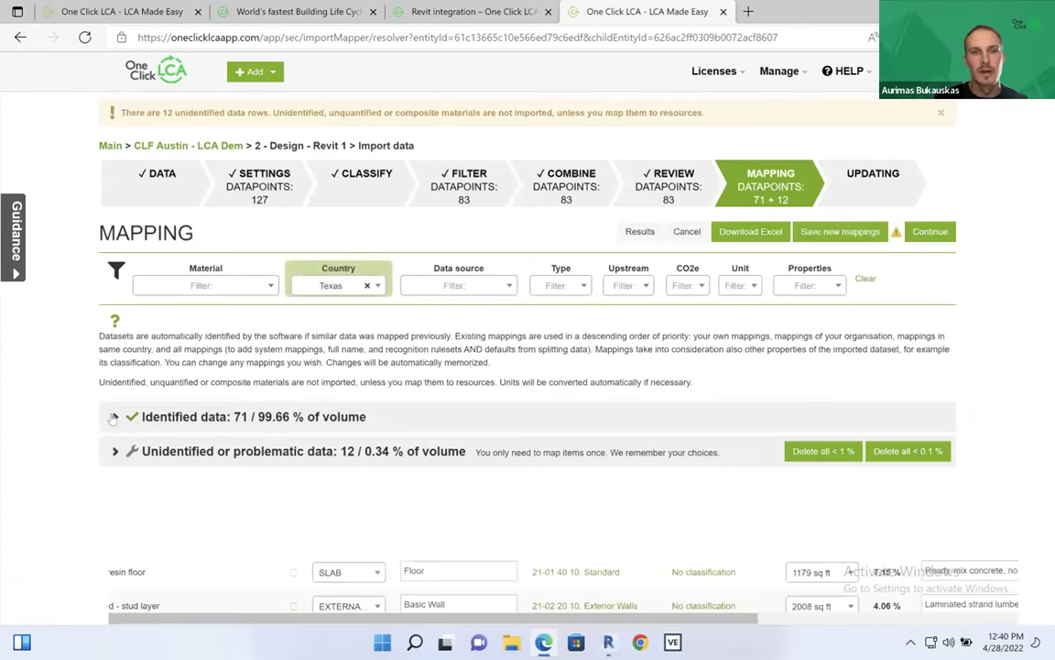
{"action": "scroll", "coordinate": [806, 392], "scroll_direction": "right", "scroll_amount": 5}
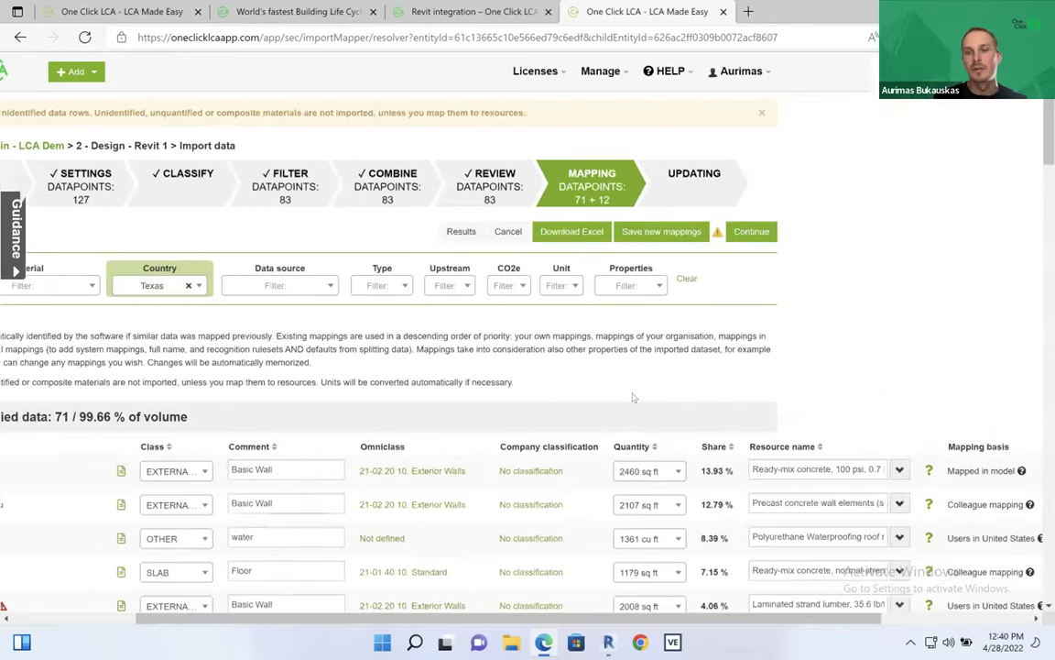
{"action": "scroll", "coordinate": [805, 390], "scroll_direction": "left", "scroll_amount": 5}
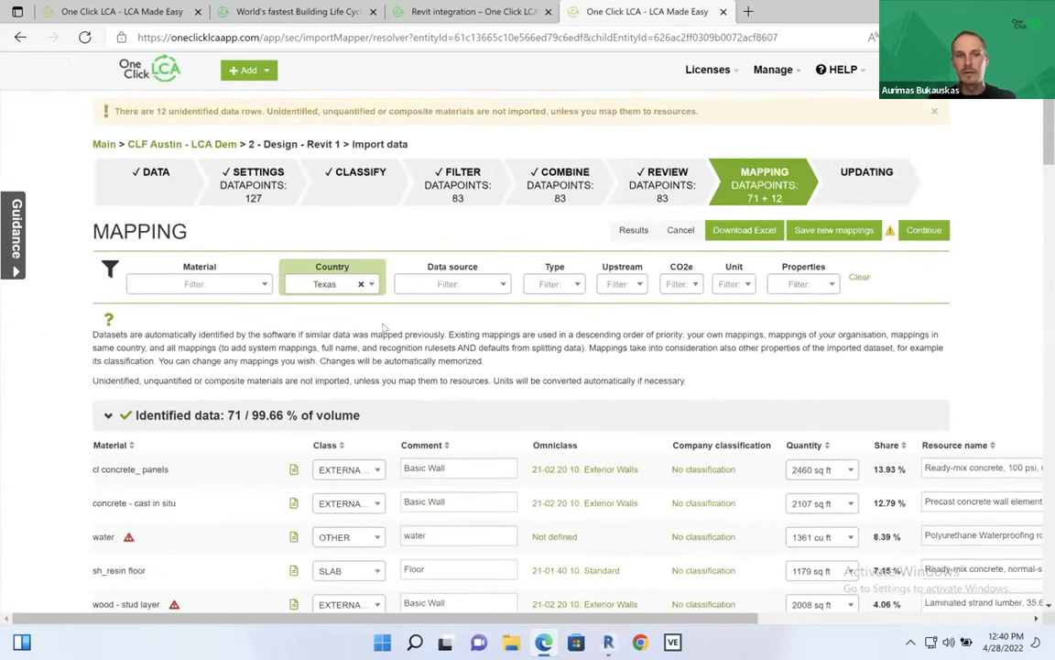
{"action": "left_click", "coordinate": [361, 284]}
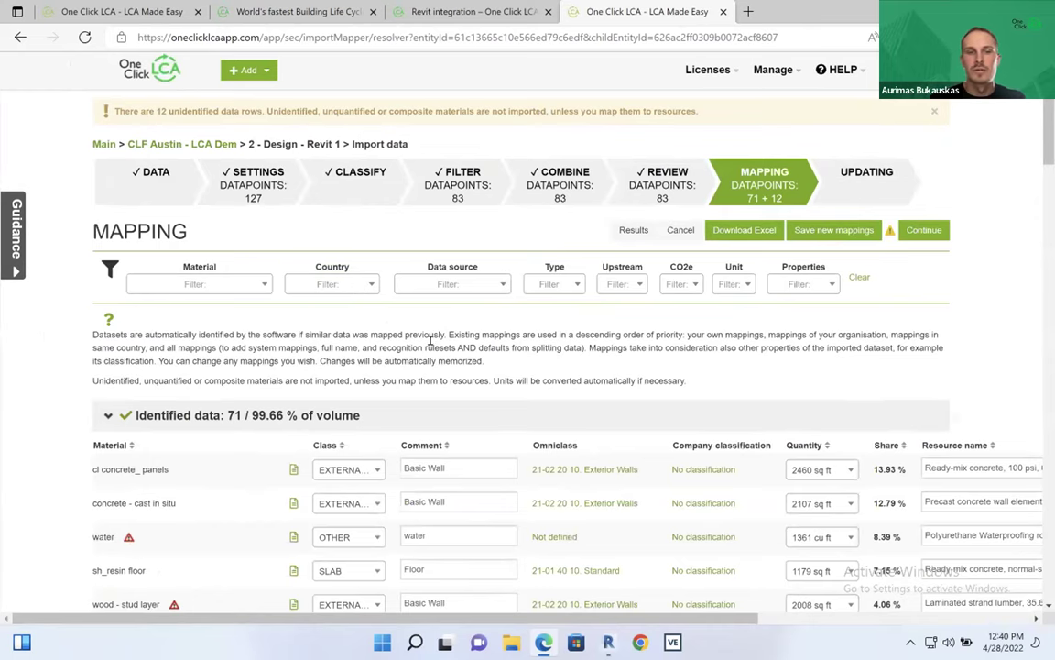
Step: Examine the identified materials' classes, quantities, mapped resources and mapping basis, and open the resource options for cl concrete_ panels
{"action": "scroll", "coordinate": [428, 341], "scroll_direction": "down", "scroll_amount": 1}
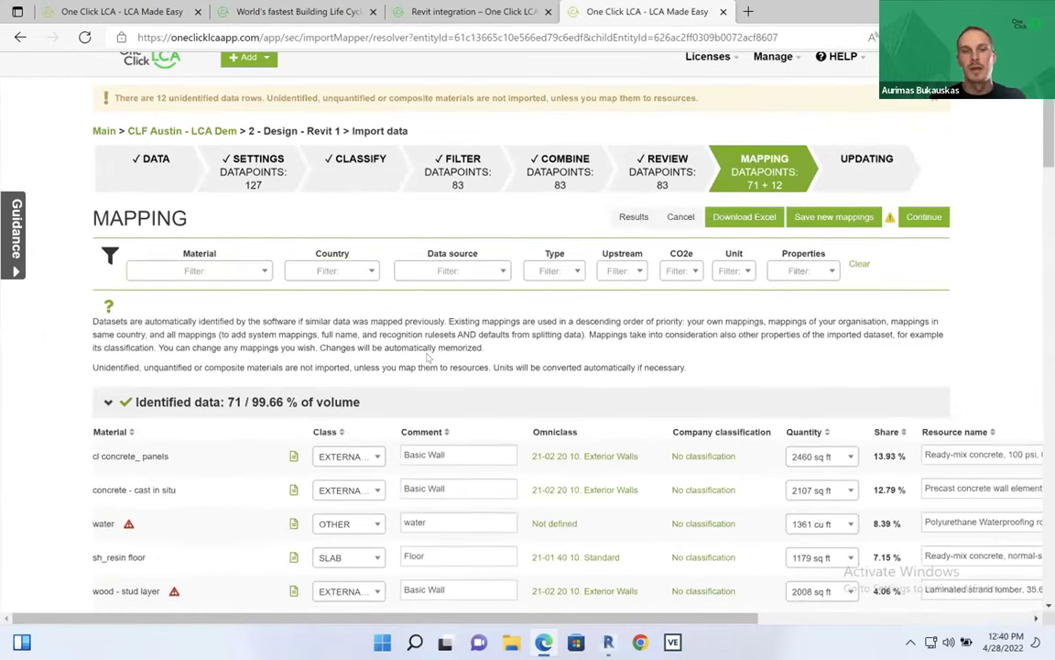
{"action": "scroll", "coordinate": [462, 340], "scroll_direction": "down", "scroll_amount": 1}
{"action": "scroll", "coordinate": [499, 322], "scroll_direction": "right", "scroll_amount": 5}
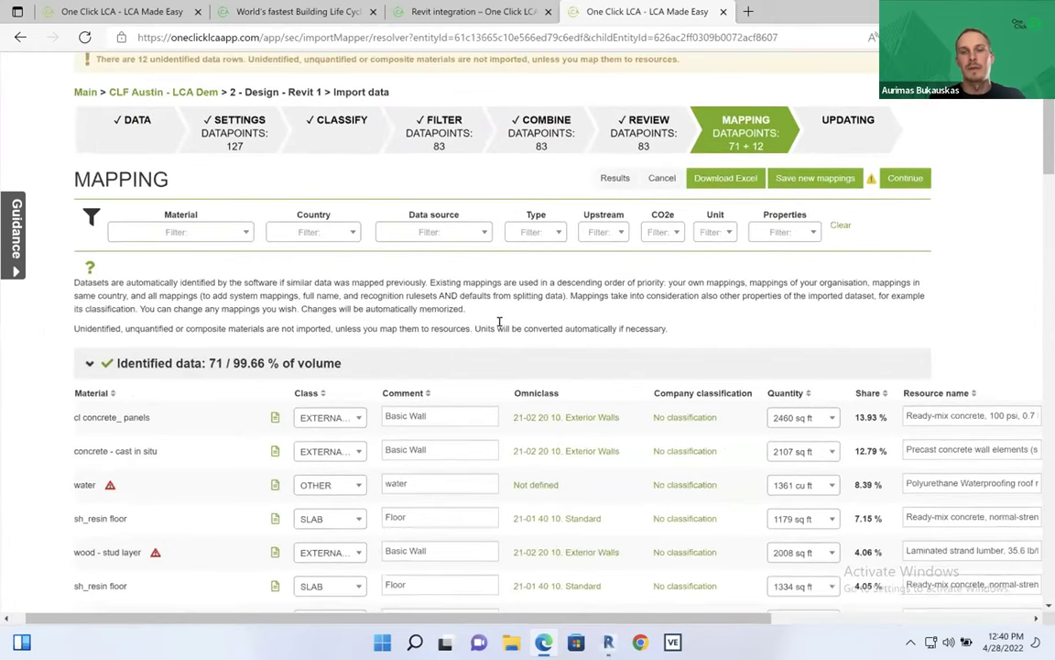
{"action": "scroll", "coordinate": [785, 289], "scroll_direction": "down", "scroll_amount": 1}
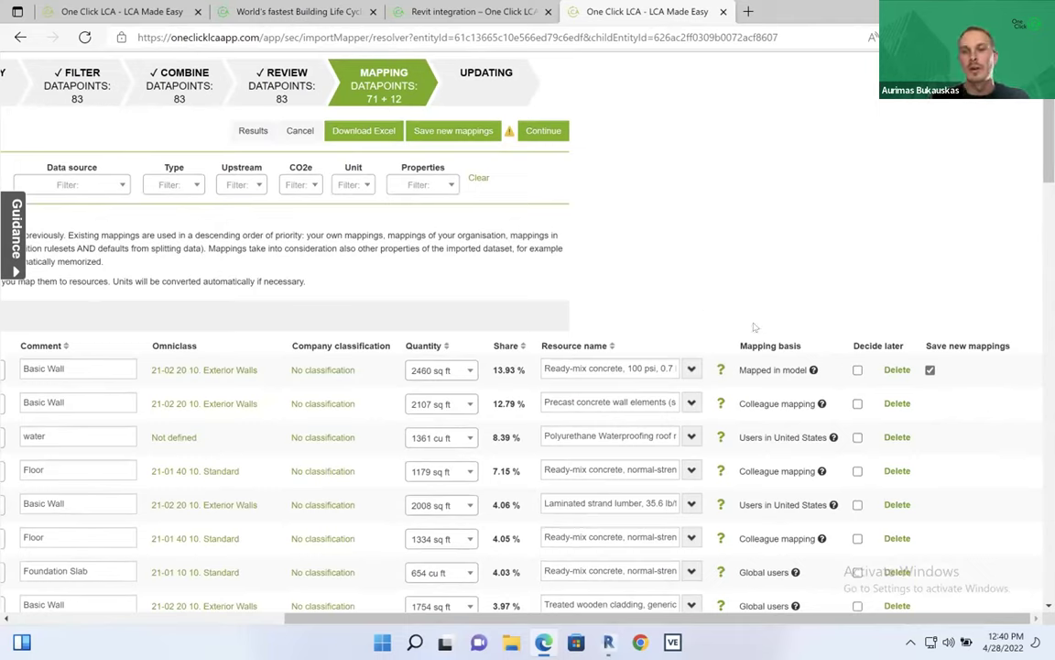
{"action": "scroll", "coordinate": [744, 317], "scroll_direction": "left", "scroll_amount": 8}
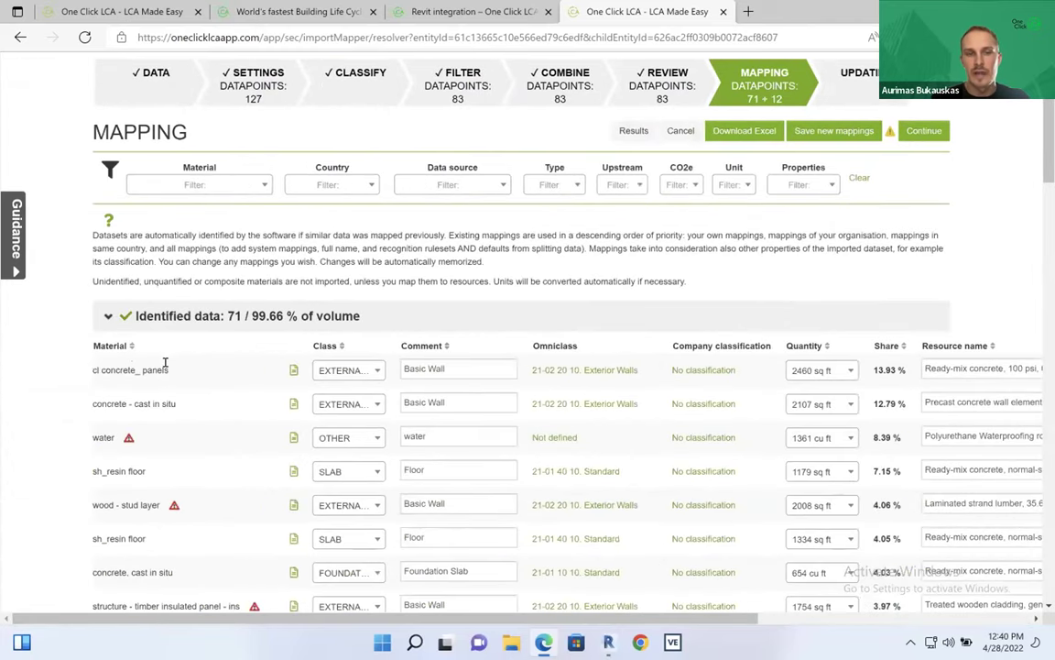
{"action": "scroll", "coordinate": [129, 364], "scroll_direction": "down", "scroll_amount": 1}
{"action": "scroll", "coordinate": [129, 364], "scroll_direction": "down", "scroll_amount": 2}
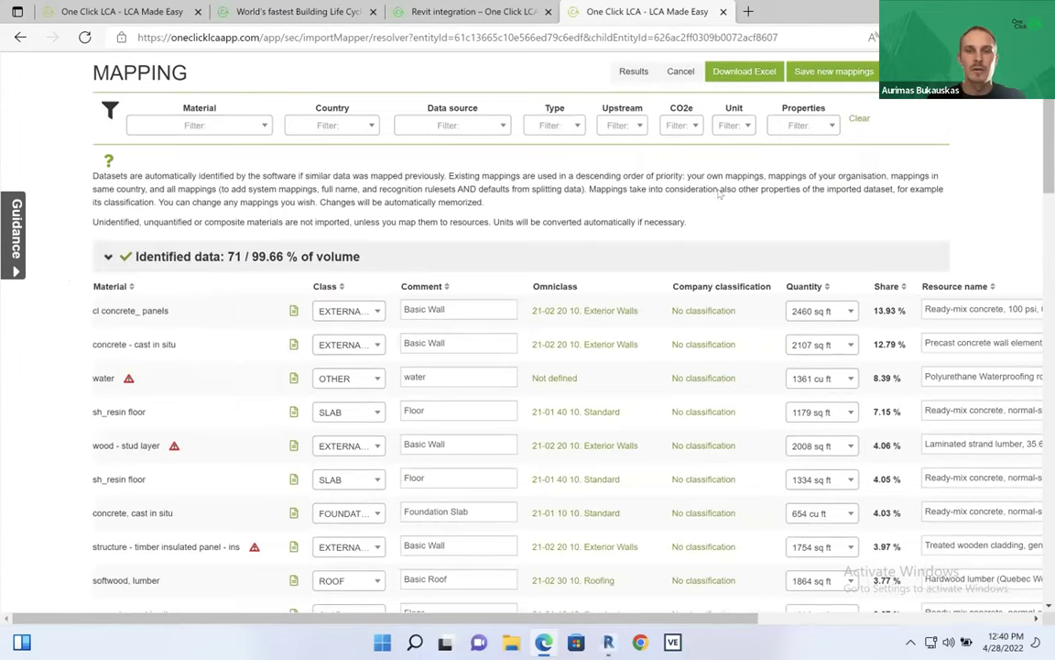
{"action": "scroll", "coordinate": [733, 220], "scroll_direction": "right", "scroll_amount": 5}
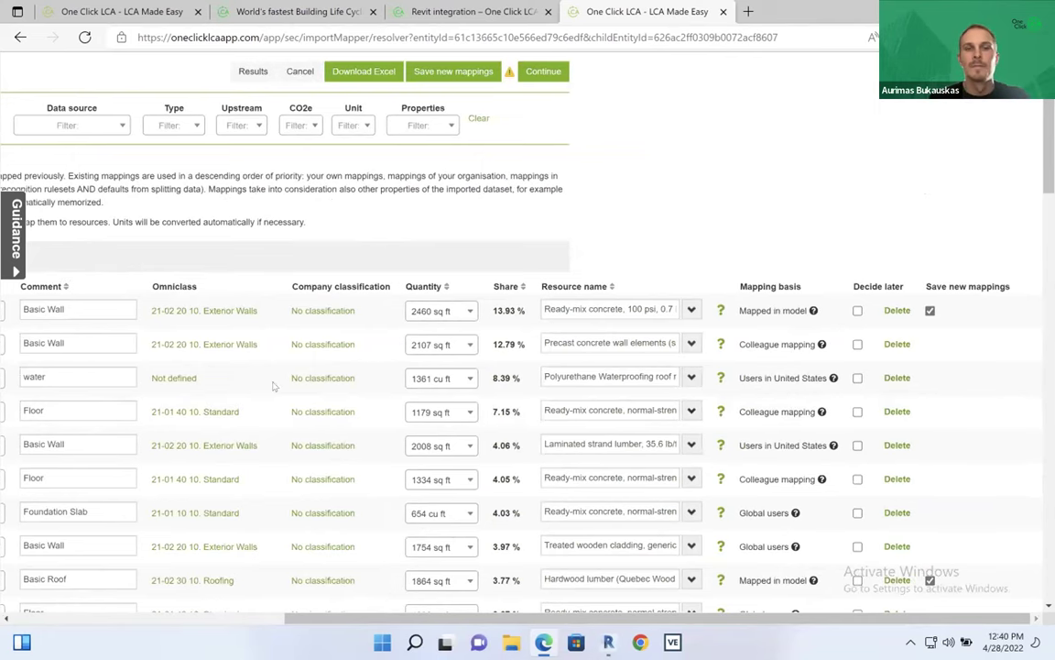
{"action": "scroll", "coordinate": [366, 375], "scroll_direction": "left", "scroll_amount": 5}
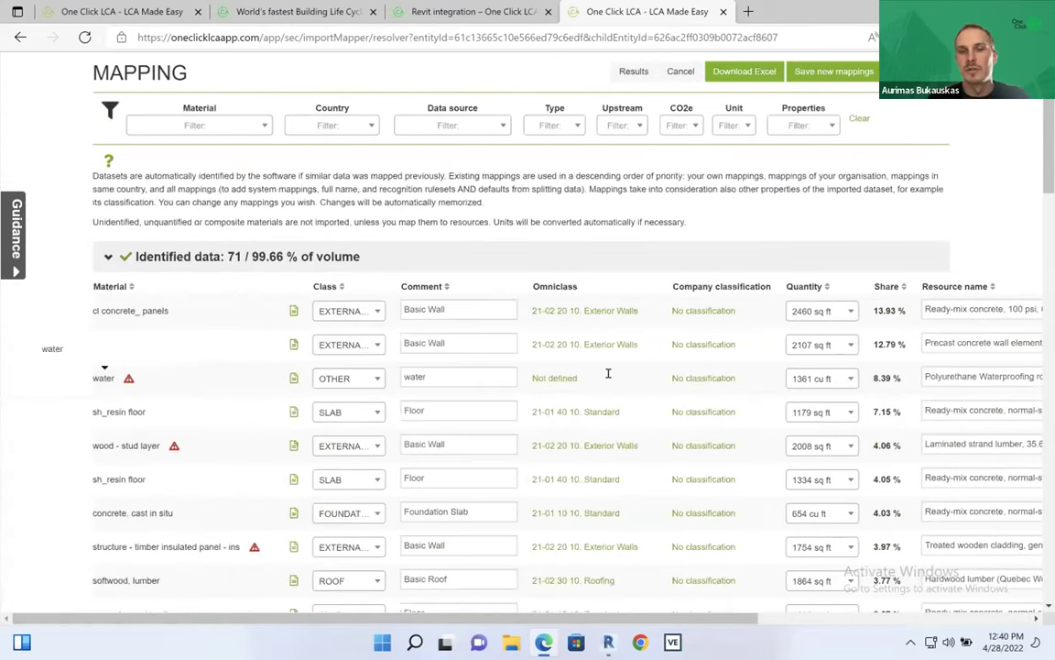
{"action": "scroll", "coordinate": [608, 373], "scroll_direction": "right", "scroll_amount": 5}
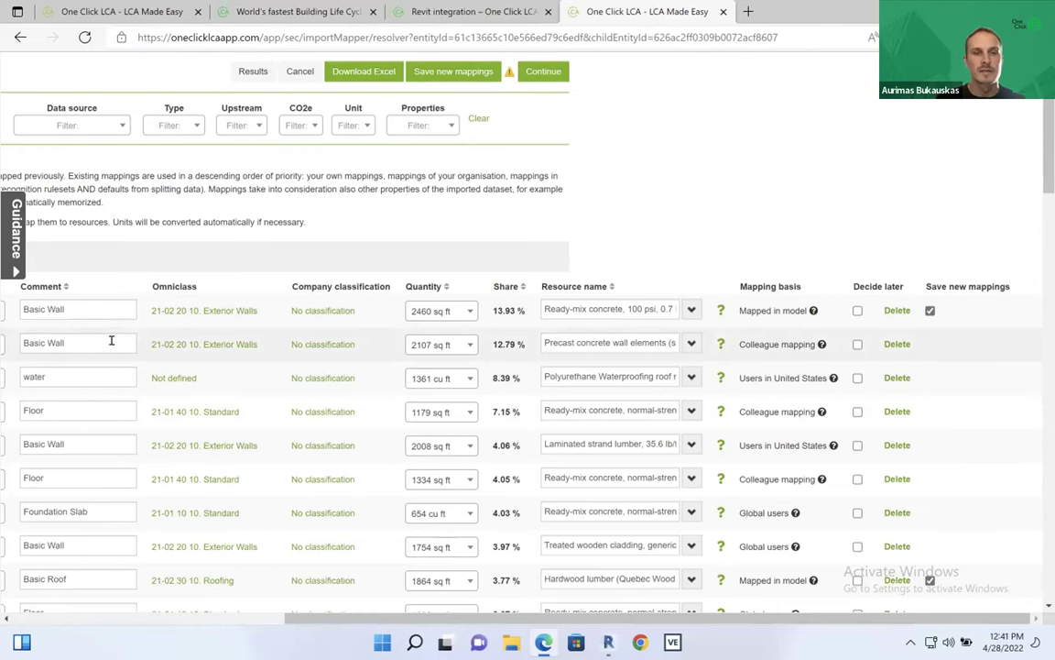
{"action": "scroll", "coordinate": [110, 339], "scroll_direction": "left", "scroll_amount": 5}
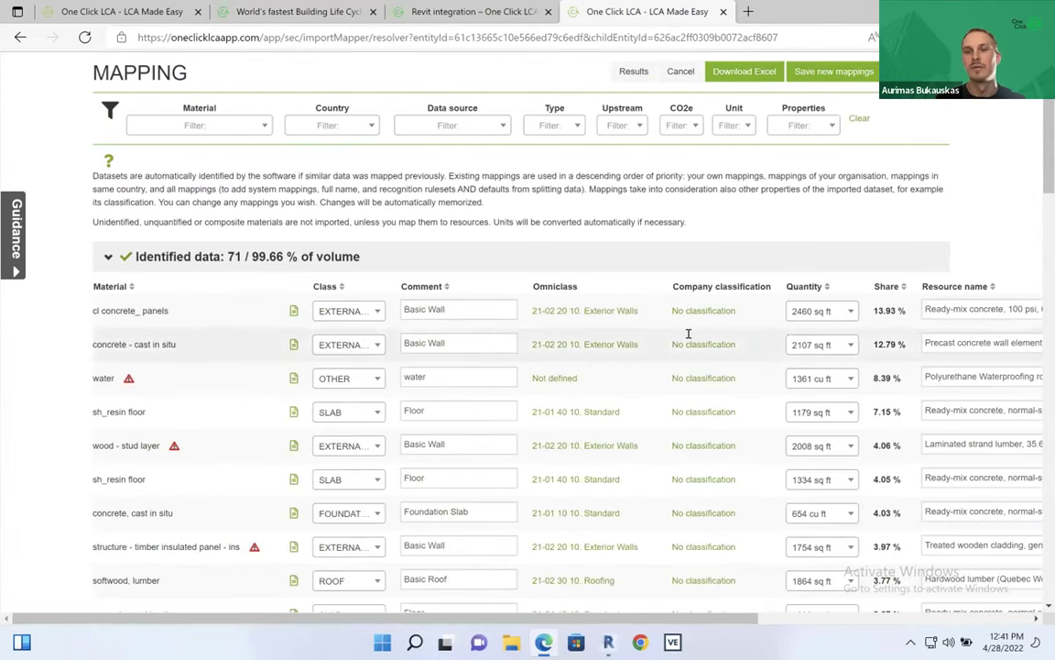
{"action": "scroll", "coordinate": [632, 339], "scroll_direction": "right", "scroll_amount": 5}
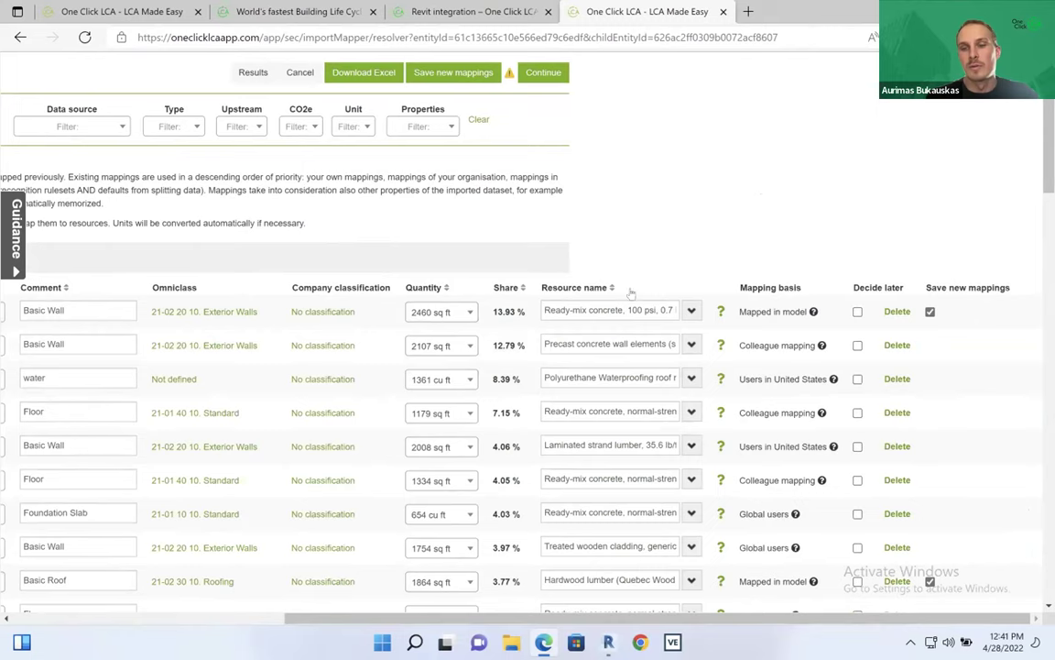
{"action": "left_click", "coordinate": [627, 309]}
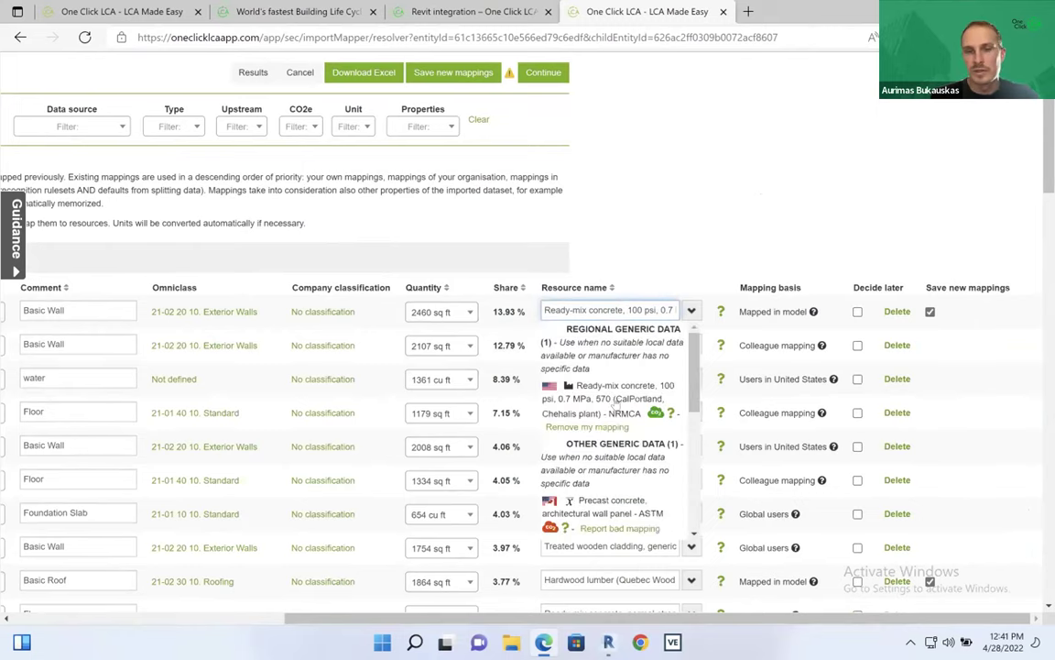
Step: Map the cl concrete_ panels material to the generic normal-strength ready-mix concrete resource and save the new mapping
{"action": "scroll", "coordinate": [604, 370], "scroll_direction": "down", "scroll_amount": 1}
{"action": "scroll", "coordinate": [606, 385], "scroll_direction": "down", "scroll_amount": 4}
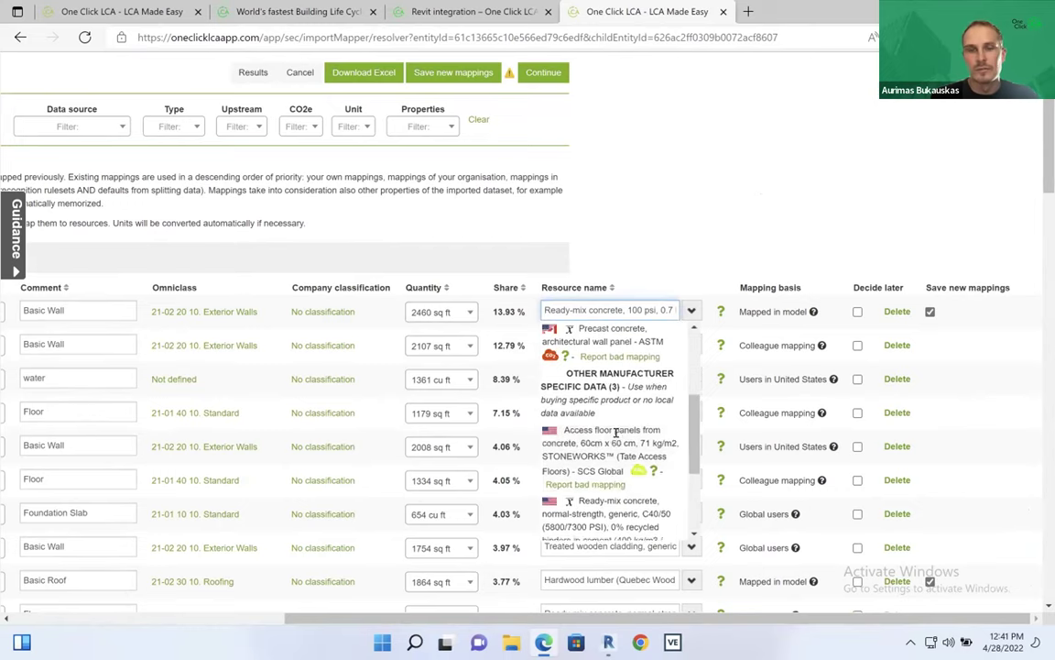
{"action": "scroll", "coordinate": [615, 435], "scroll_direction": "down", "scroll_amount": 2}
{"action": "left_click", "coordinate": [699, 249]}
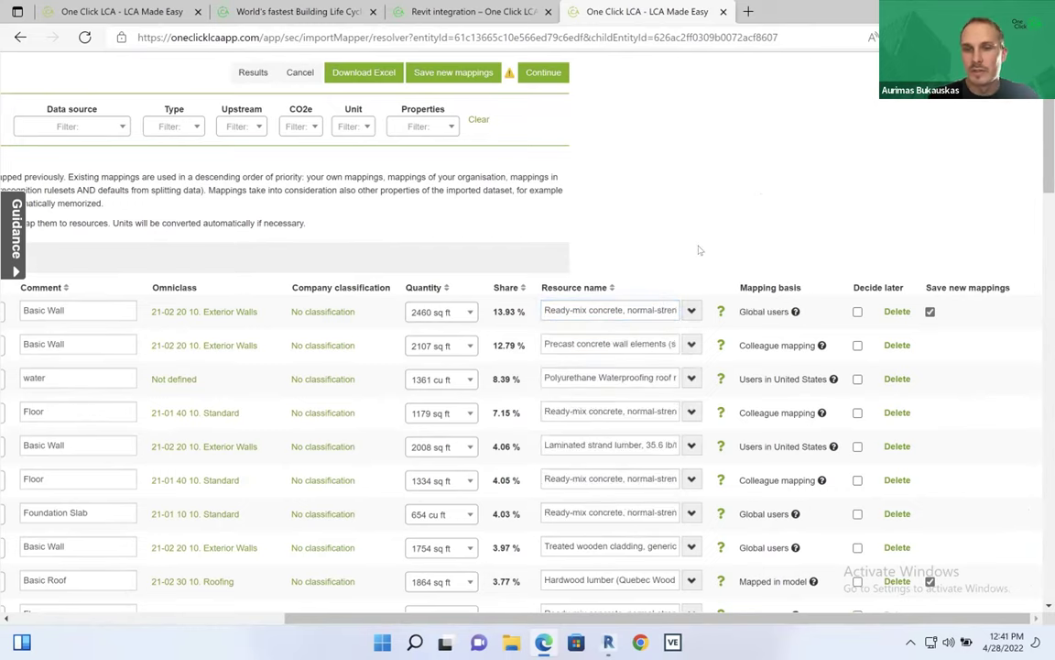
{"action": "left_click", "coordinate": [930, 312]}
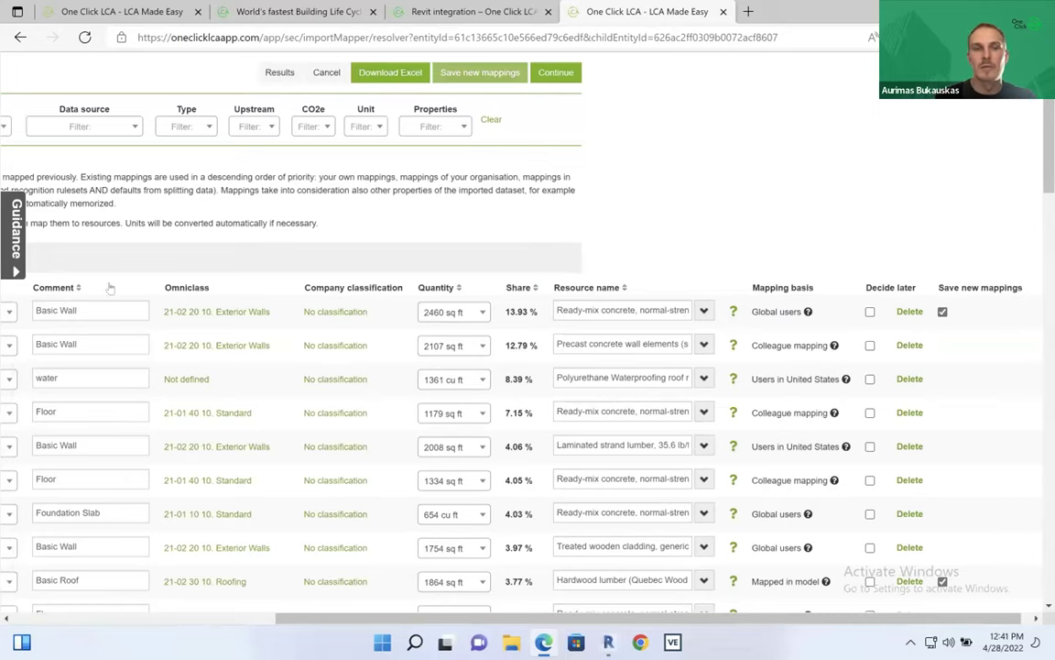
Step: Examine the identified materials' classes, quantities, mapped resources and mapping basis across the full mapping list
{"action": "scroll", "coordinate": [114, 312], "scroll_direction": "left", "scroll_amount": 4}
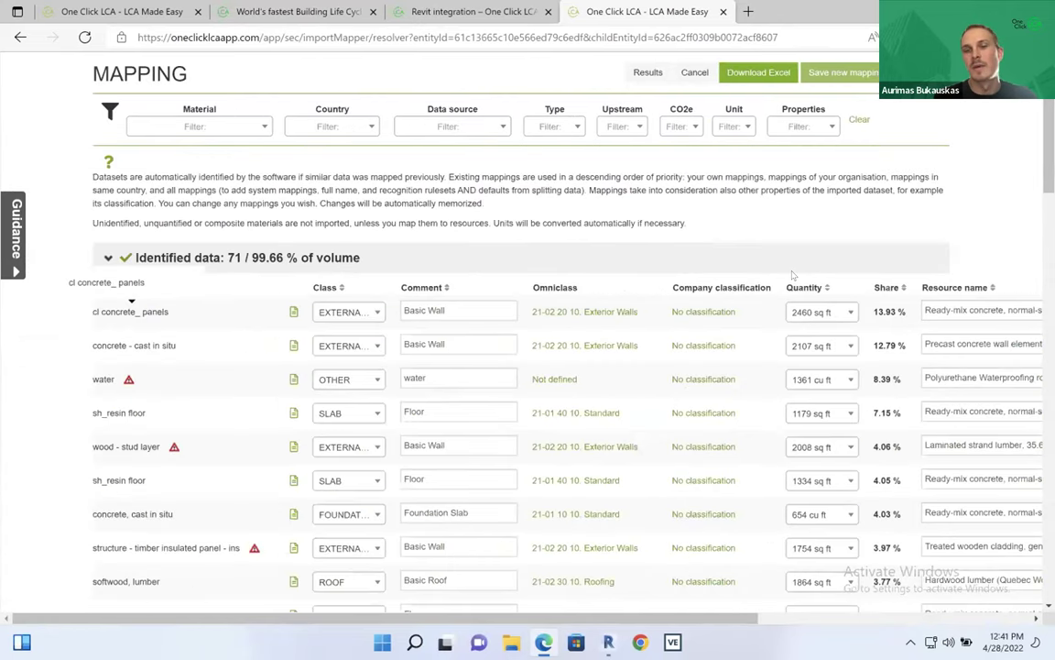
{"action": "scroll", "coordinate": [793, 275], "scroll_direction": "right", "scroll_amount": 4}
{"action": "scroll", "coordinate": [823, 311], "scroll_direction": "down", "scroll_amount": 1}
{"action": "scroll", "coordinate": [779, 273], "scroll_direction": "left", "scroll_amount": 2}
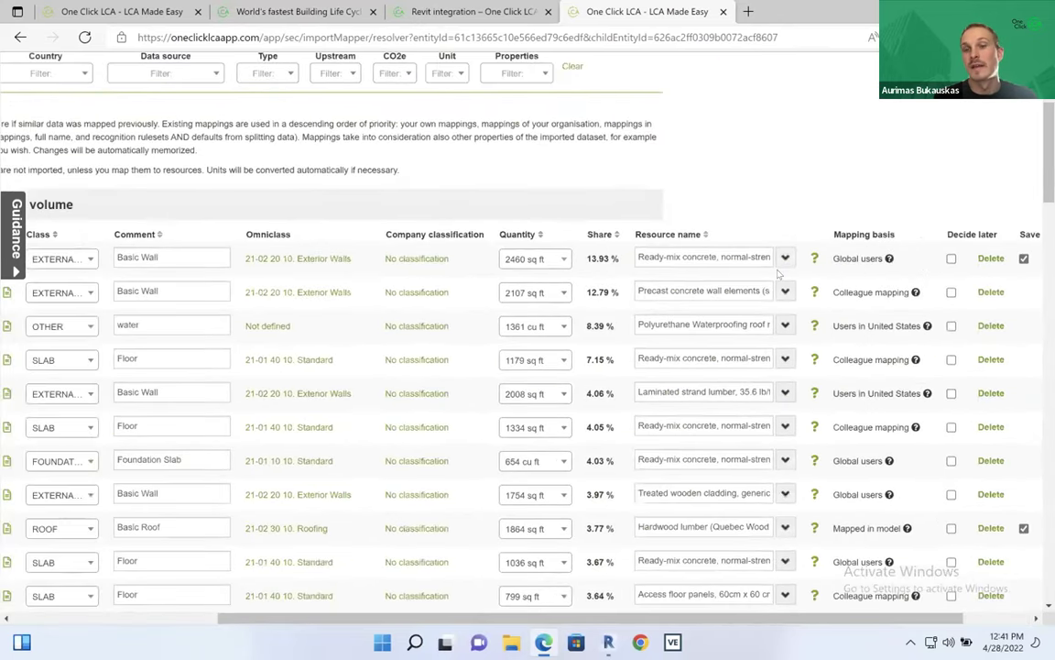
{"action": "scroll", "coordinate": [779, 273], "scroll_direction": "down", "scroll_amount": 6}
{"action": "scroll", "coordinate": [779, 273], "scroll_direction": "right", "scroll_amount": 2}
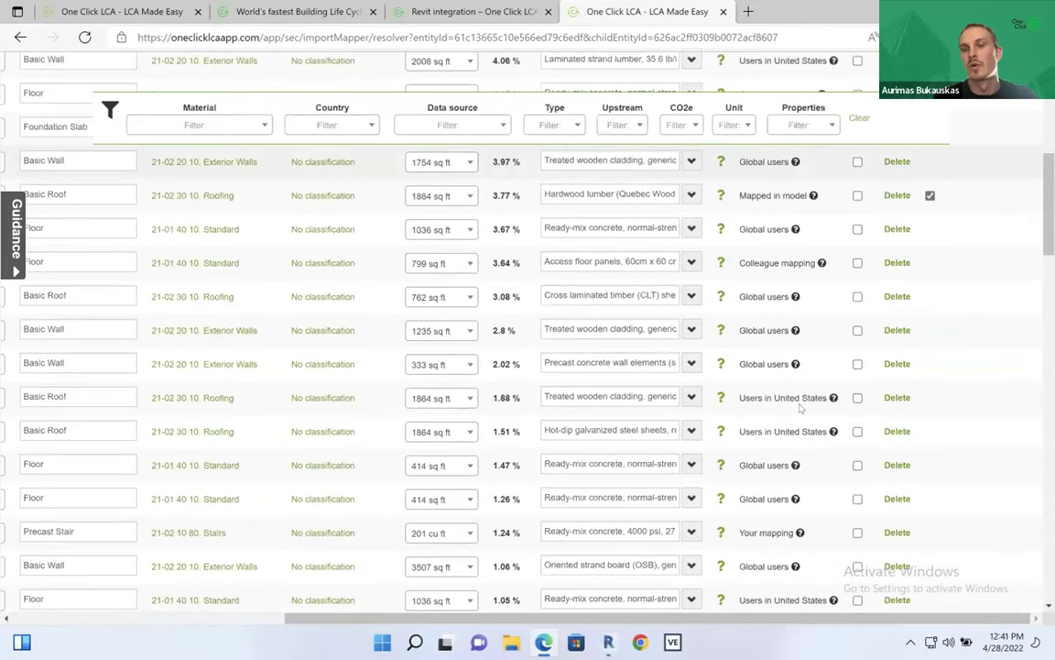
{"action": "scroll", "coordinate": [800, 408], "scroll_direction": "down", "scroll_amount": 2}
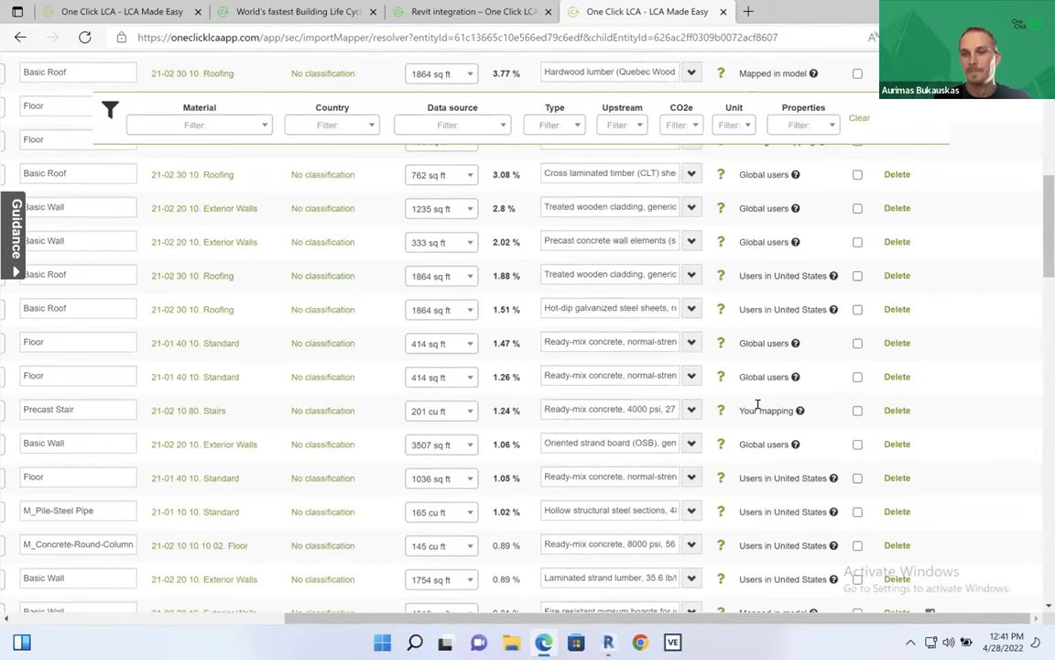
{"action": "scroll", "coordinate": [761, 254], "scroll_direction": "up", "scroll_amount": 10}
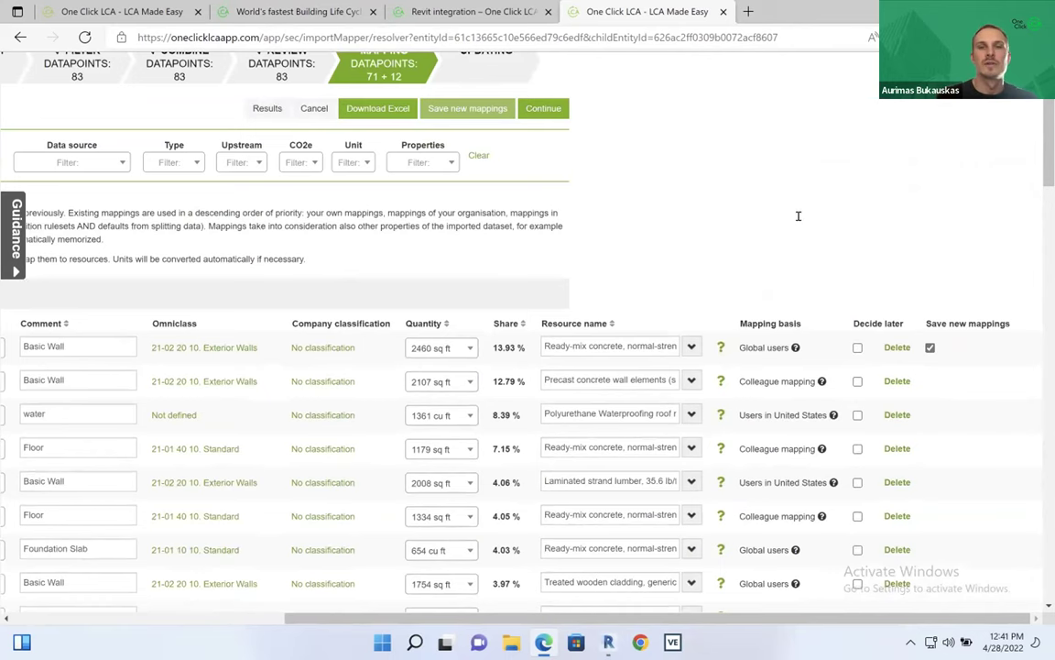
{"action": "scroll", "coordinate": [806, 217], "scroll_direction": "left", "scroll_amount": 5}
{"action": "scroll", "coordinate": [809, 218], "scroll_direction": "left", "scroll_amount": 1}
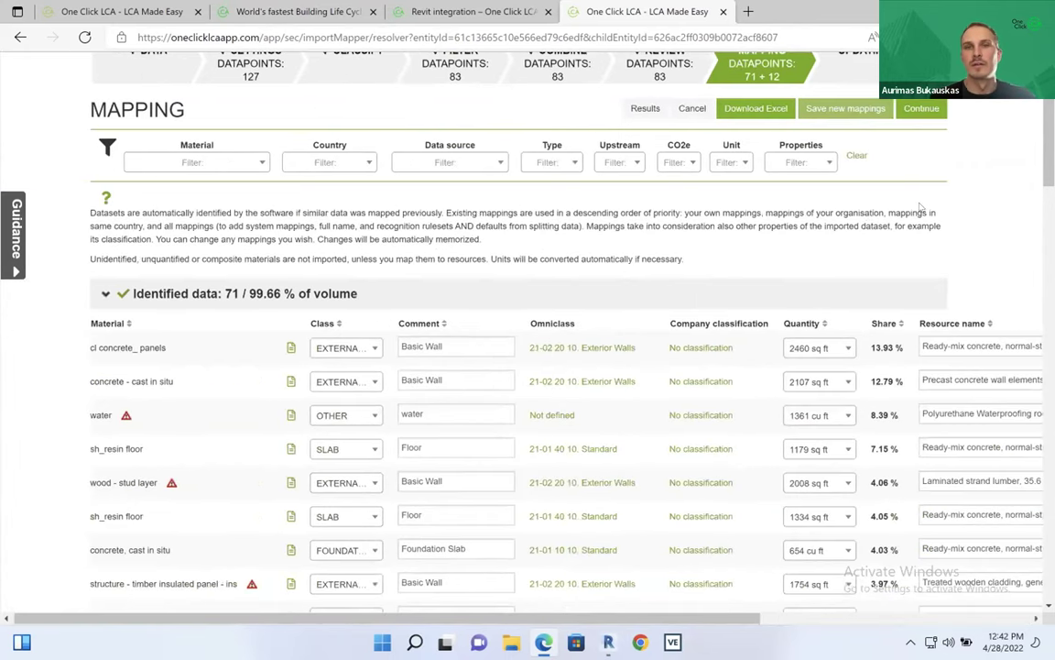
Step: Complete the import from the Mapping stage, then set the design's calculation period to 60 years and save it
{"action": "left_click", "coordinate": [909, 109]}
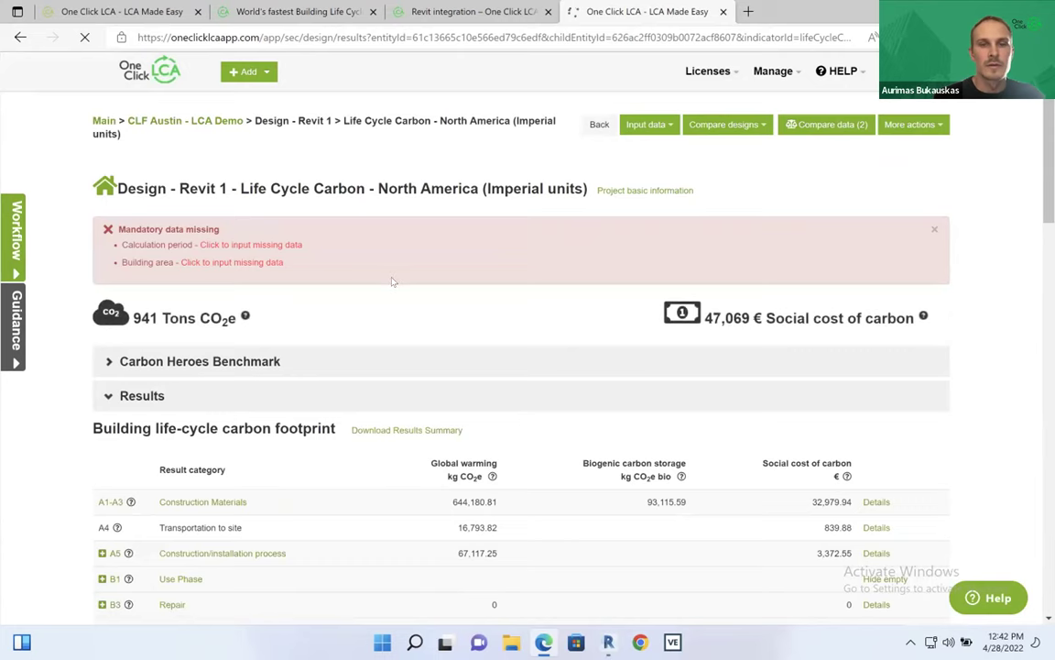
{"action": "left_click", "coordinate": [227, 328]}
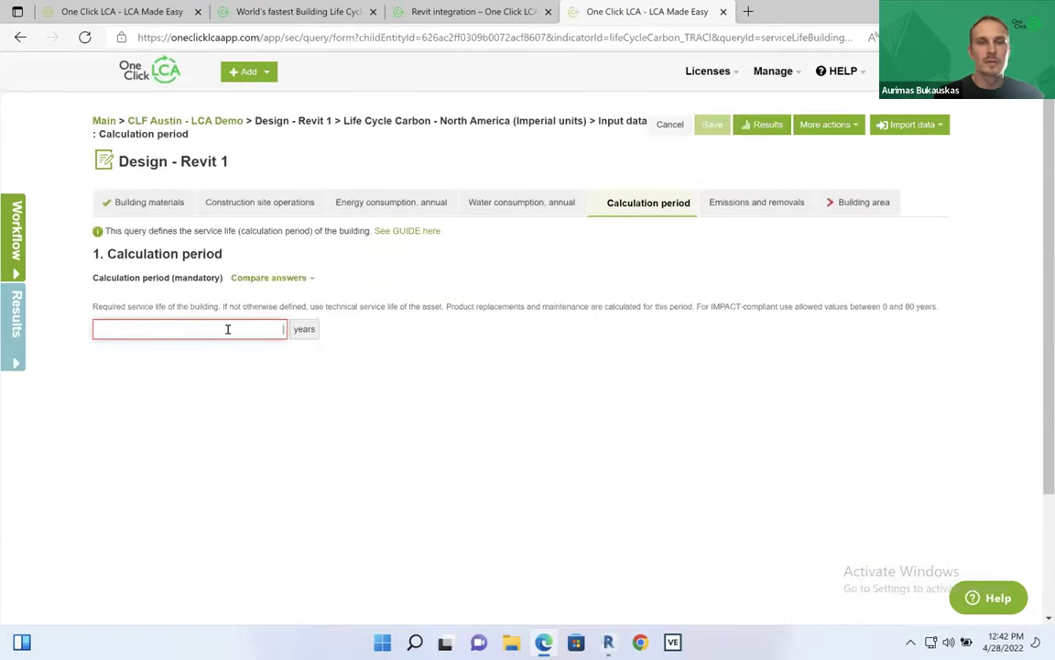
{"action": "type", "text": "60"}
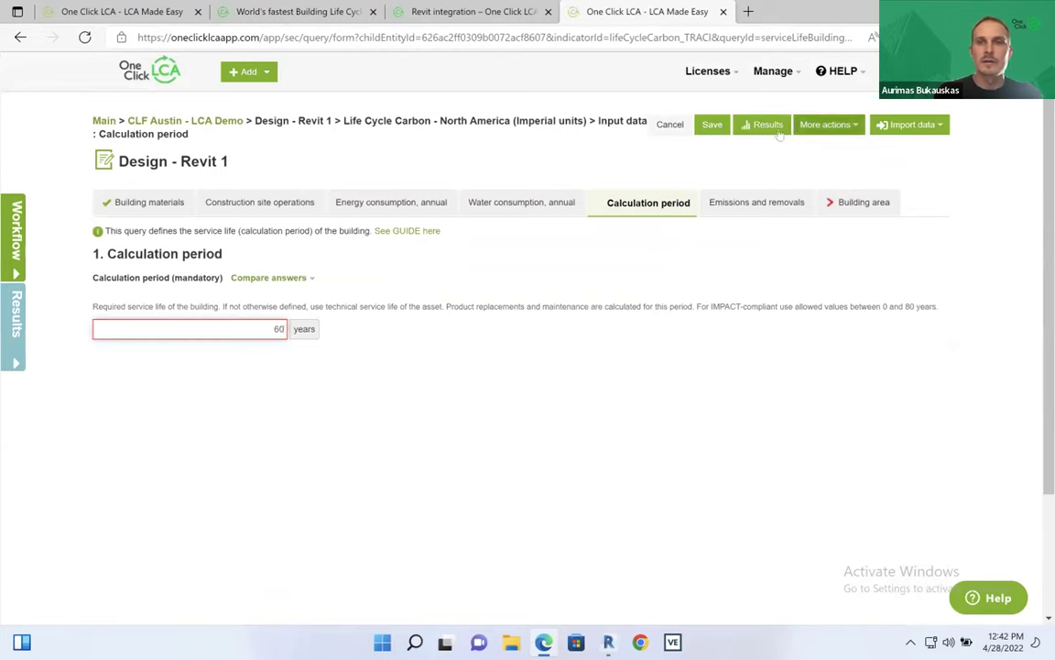
{"action": "left_click", "coordinate": [712, 125]}
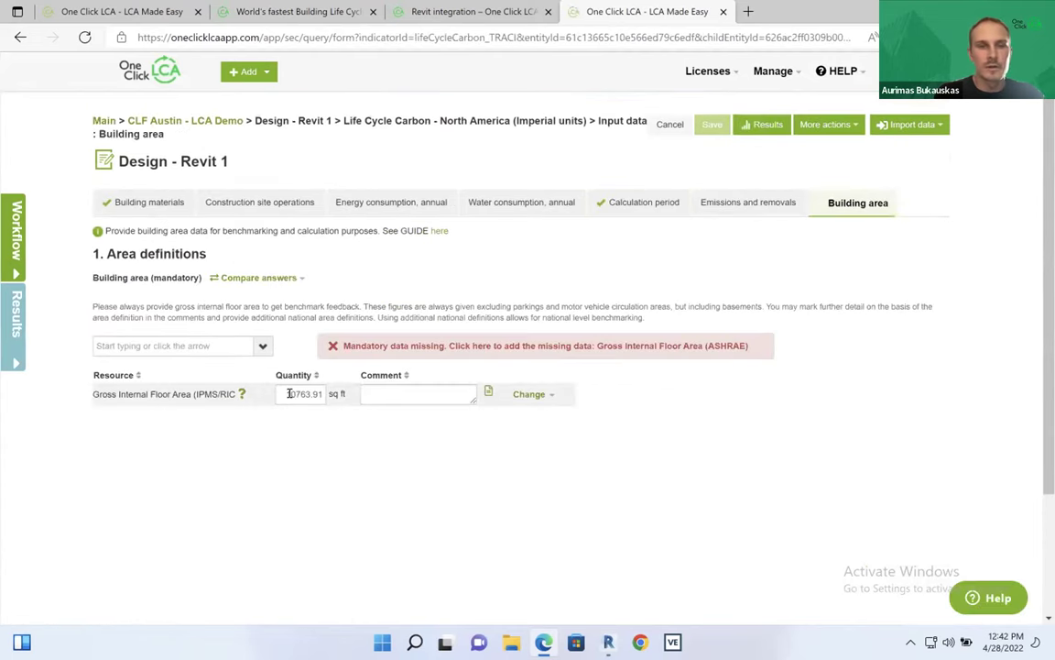
Step: Add a Gross Internal Floor Area (ASHRAE) of 8000 sq ft, delete the IPMS/RICS floor area and save the building area data
{"action": "left_click", "coordinate": [165, 343]}
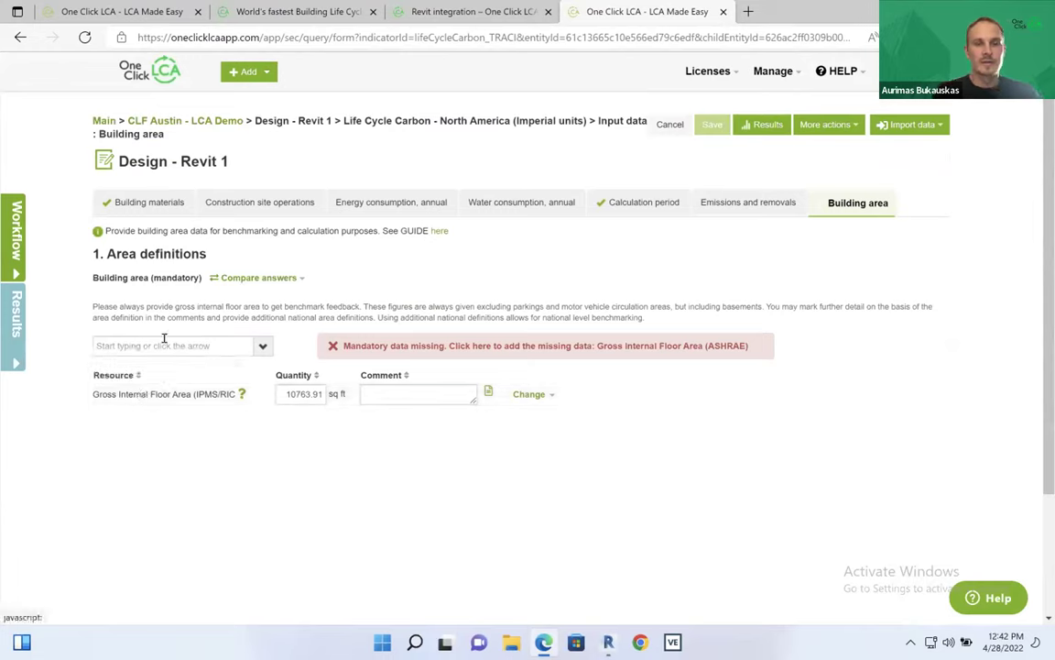
{"action": "type", "text": "ashrae"}
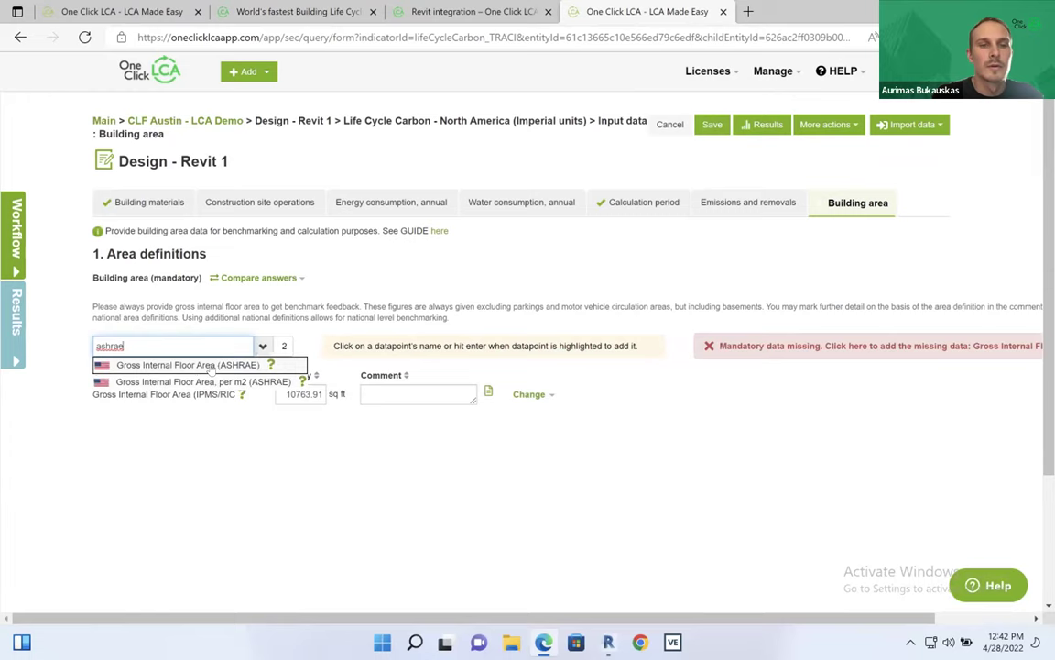
{"action": "left_click", "coordinate": [212, 366]}
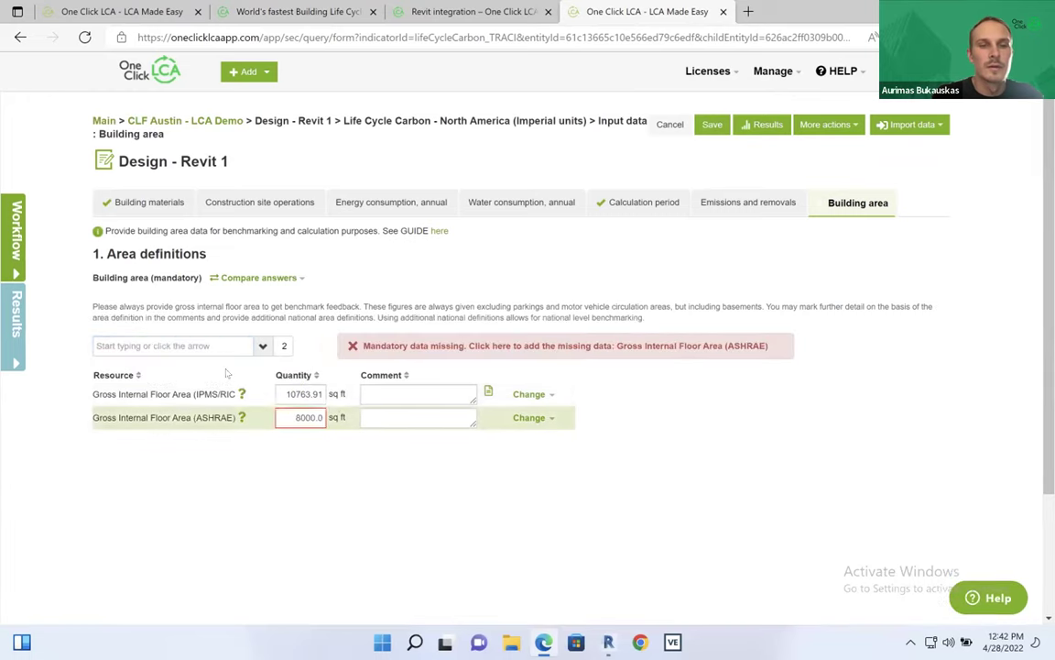
{"action": "left_click", "coordinate": [532, 394]}
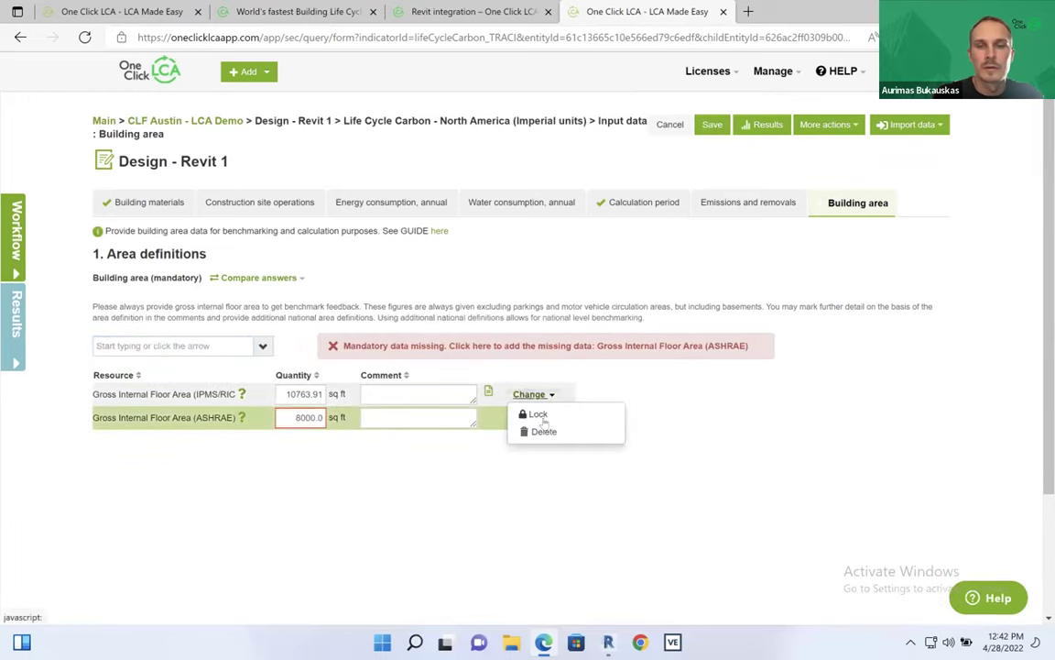
{"action": "left_click", "coordinate": [544, 431]}
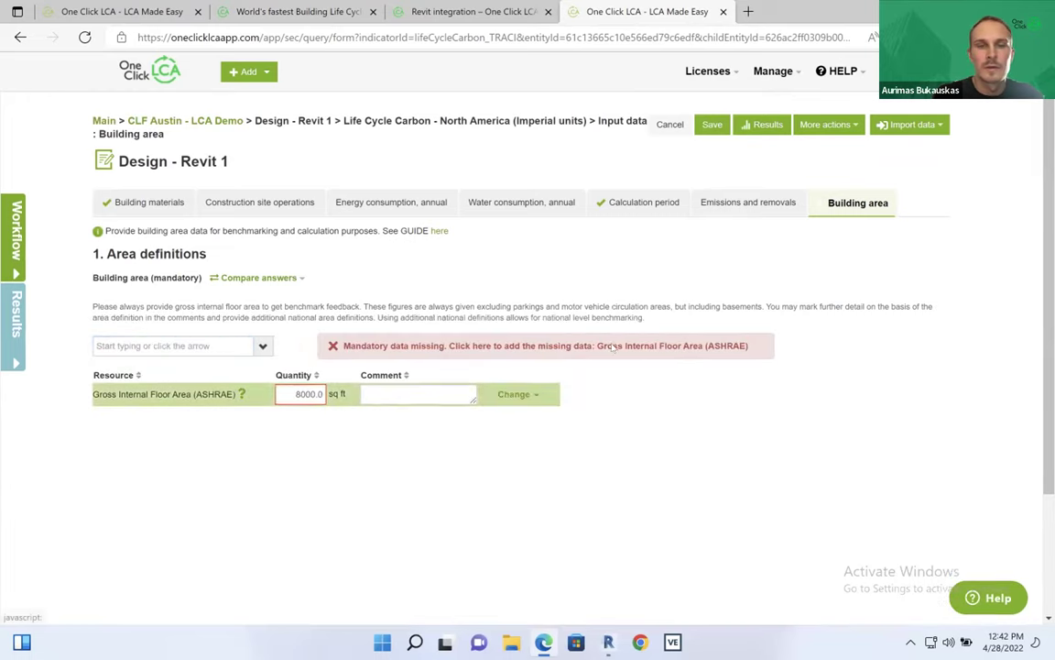
{"action": "left_click", "coordinate": [712, 125]}
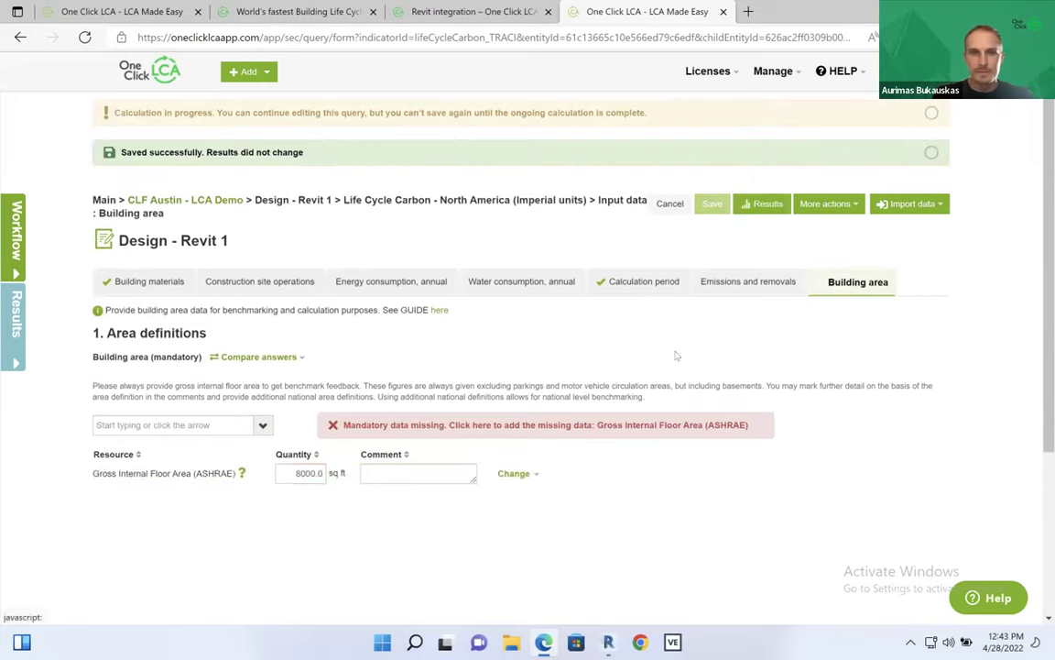
Step: Open the design's results and examine the Carbon Heroes Benchmark and the life-cycle stage table, expanding the A5 and B1 breakdowns
{"action": "left_click", "coordinate": [761, 204]}
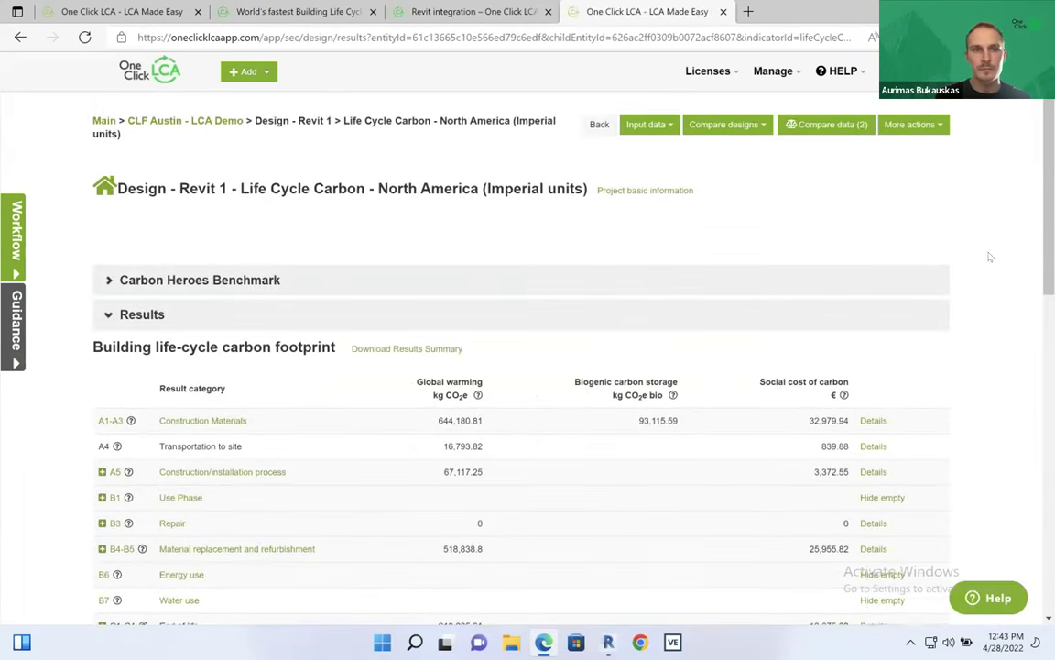
{"action": "scroll", "coordinate": [810, 233], "scroll_direction": "down", "scroll_amount": 1}
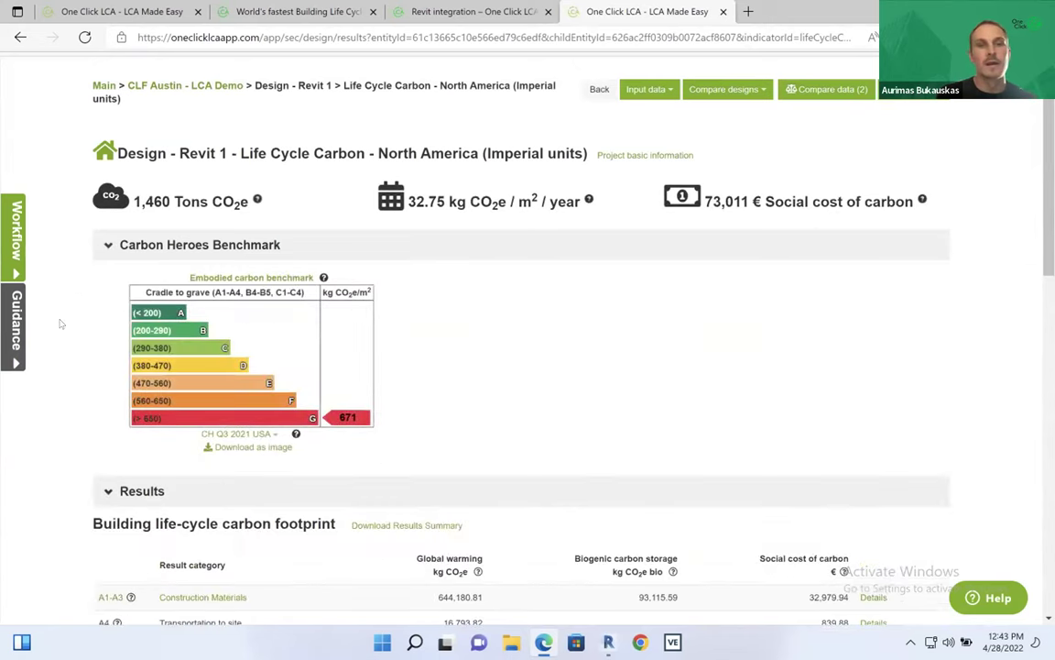
{"action": "scroll", "coordinate": [249, 391], "scroll_direction": "down", "scroll_amount": 1}
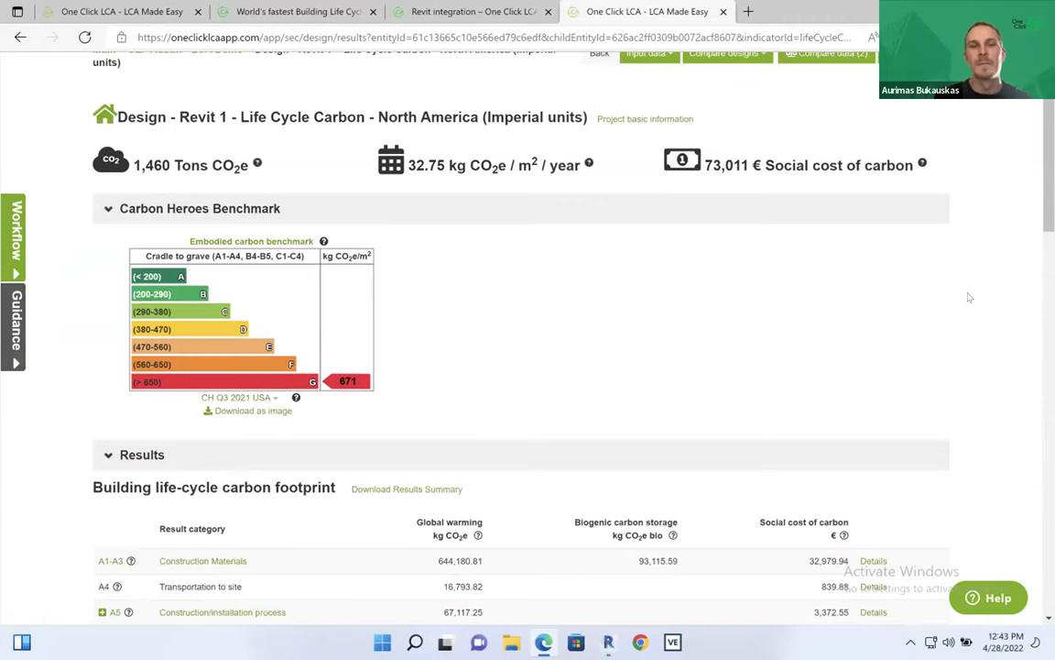
{"action": "scroll", "coordinate": [969, 296], "scroll_direction": "down", "scroll_amount": 3}
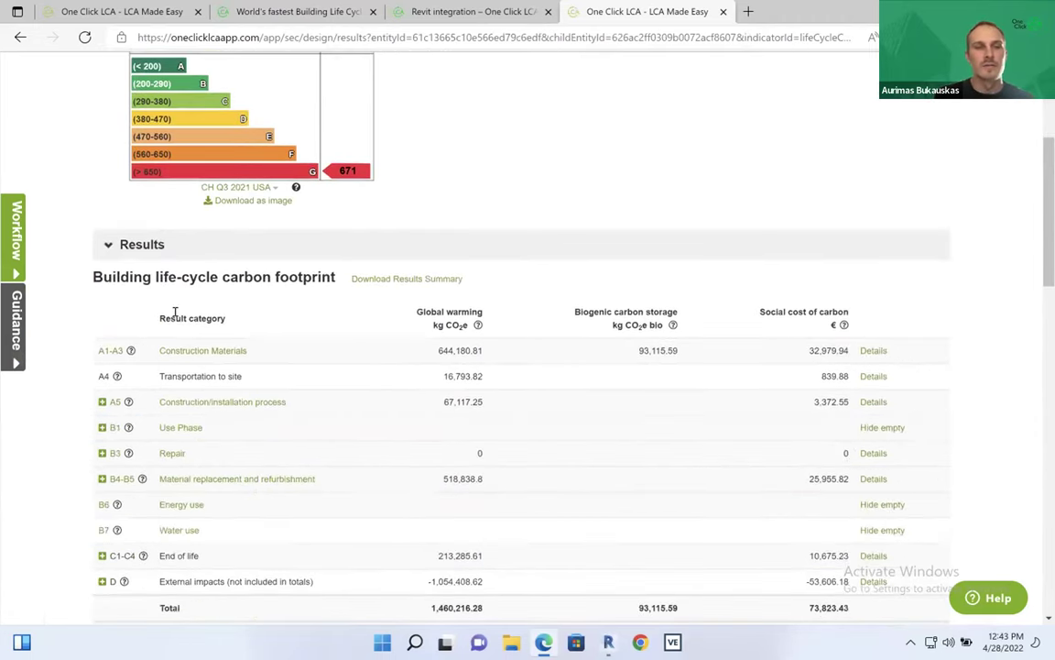
{"action": "scroll", "coordinate": [175, 312], "scroll_direction": "down", "scroll_amount": 2}
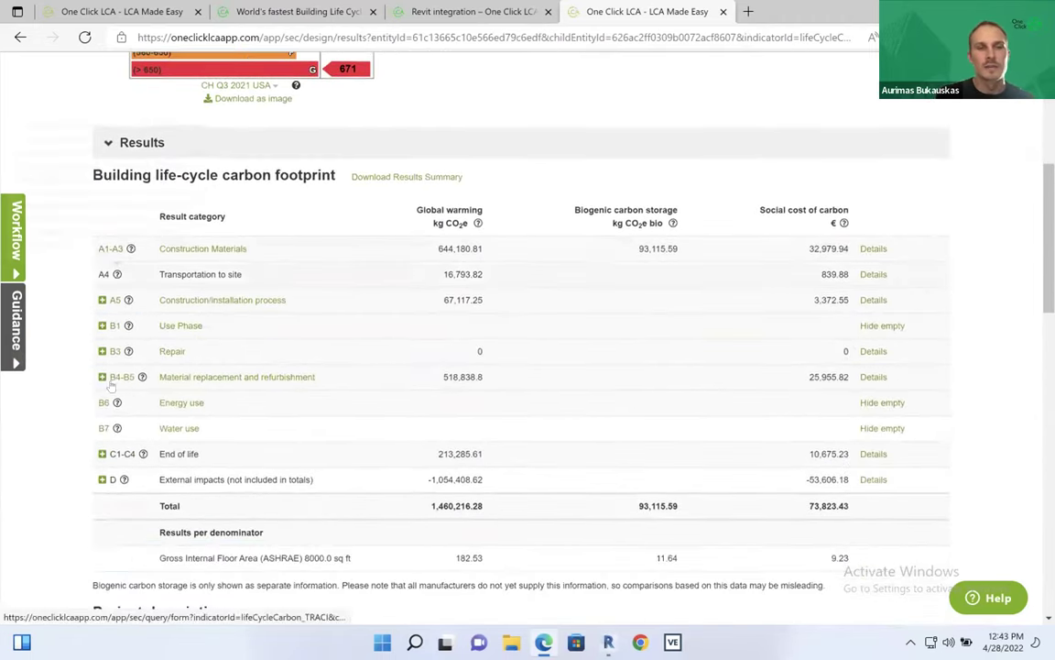
{"action": "left_click", "coordinate": [102, 299]}
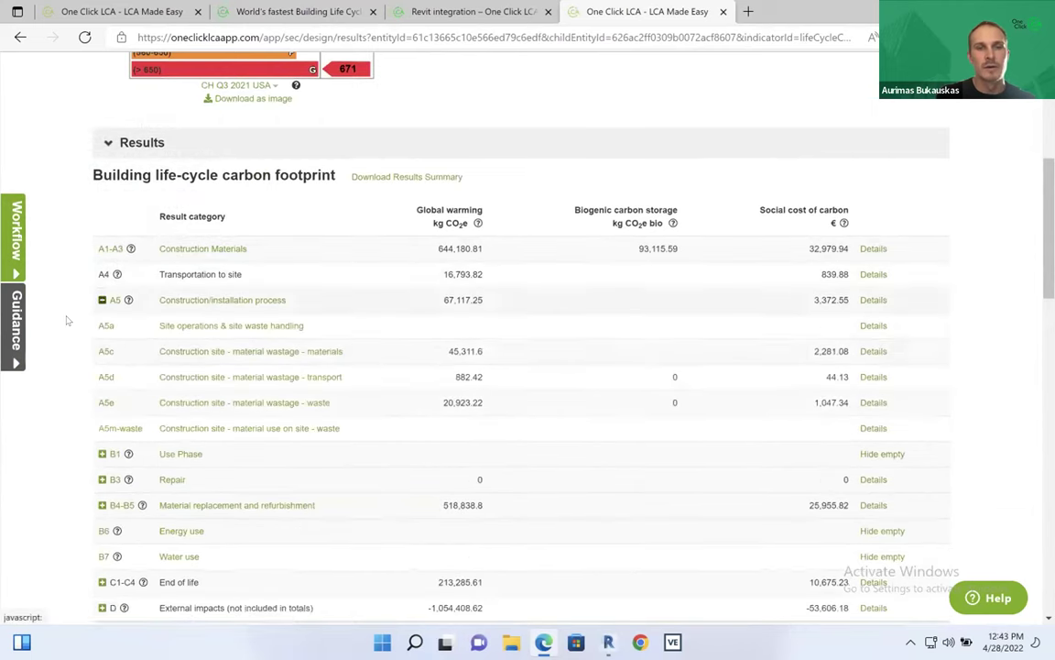
{"action": "scroll", "coordinate": [66, 320], "scroll_direction": "down", "scroll_amount": 1}
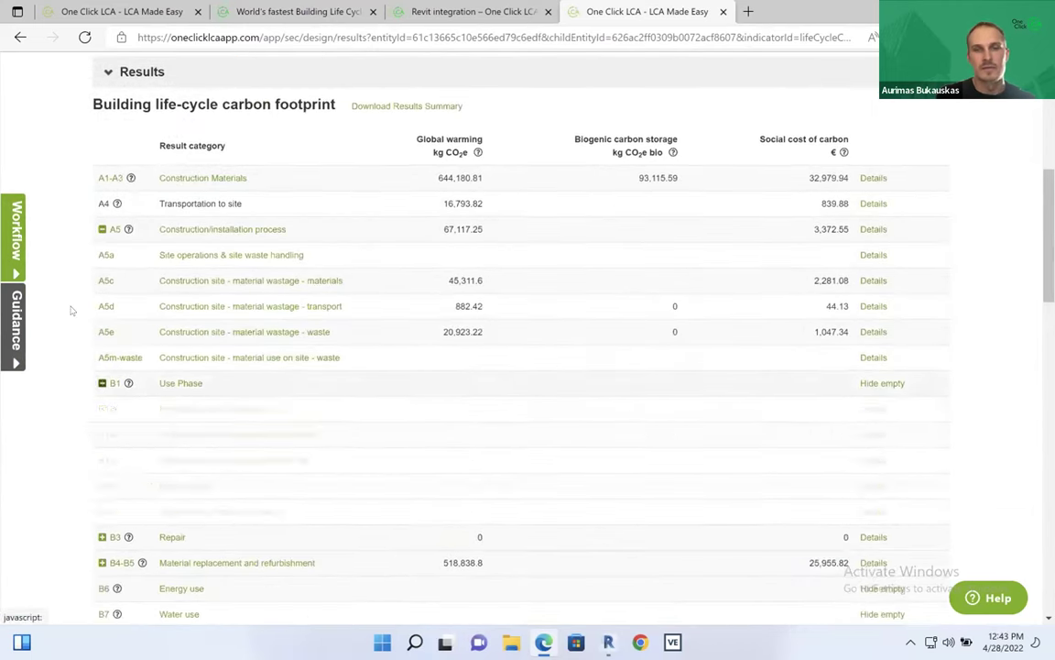
{"action": "scroll", "coordinate": [72, 311], "scroll_direction": "down", "scroll_amount": 6}
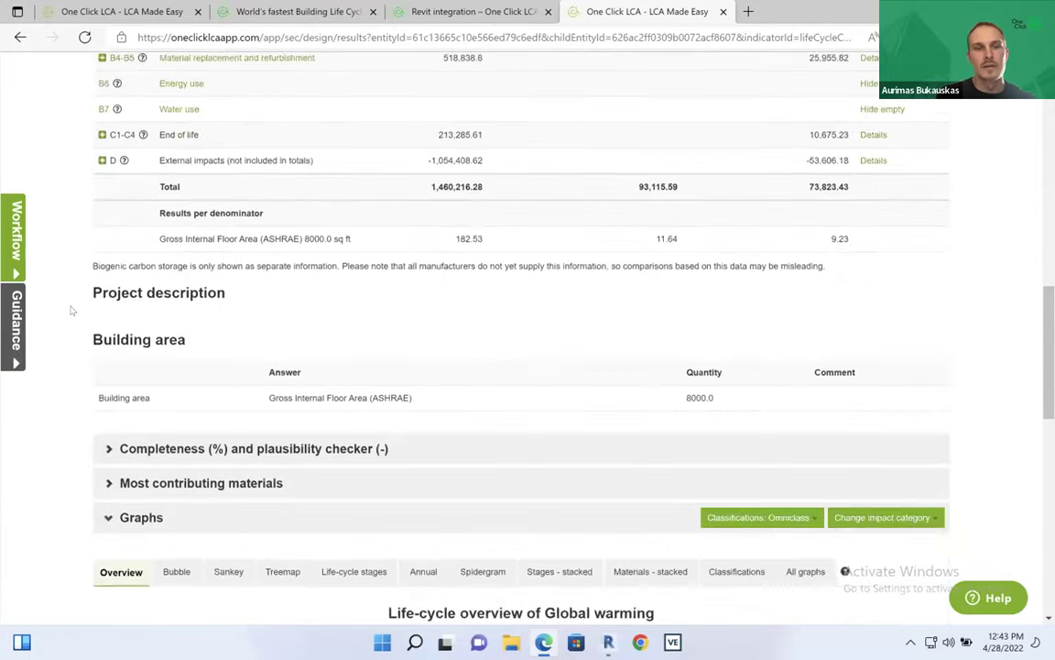
{"action": "scroll", "coordinate": [72, 310], "scroll_direction": "down", "scroll_amount": 5}
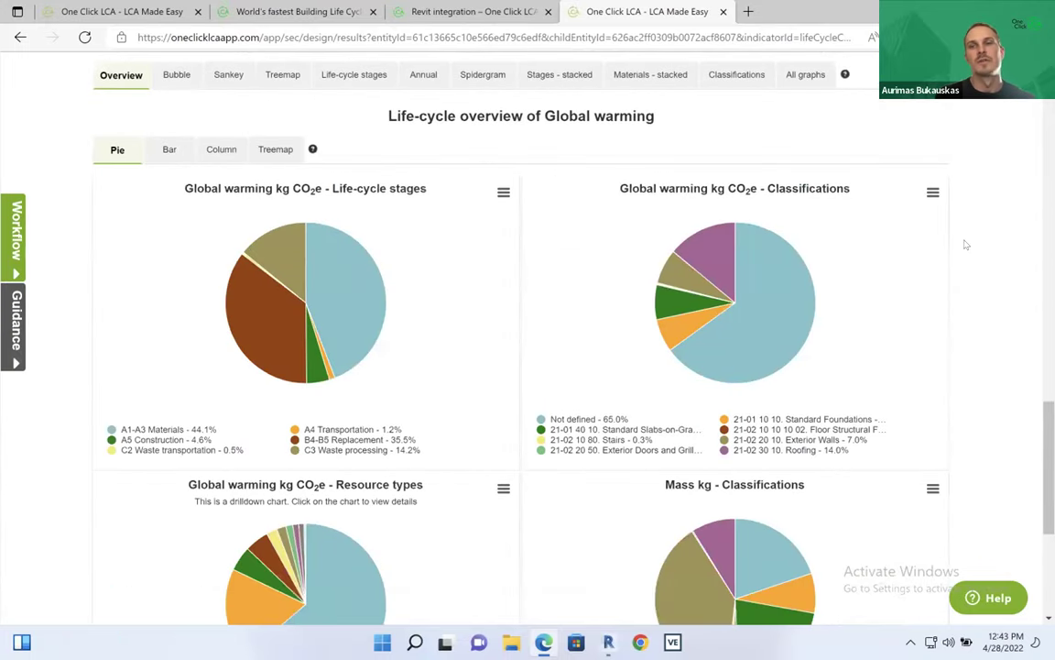
Step: Compare the column and treemap overview charts, then view the bubble, Sankey, treemap and annual impact graphs
{"action": "left_click", "coordinate": [190, 150]}
{"action": "left_click", "coordinate": [238, 150]}
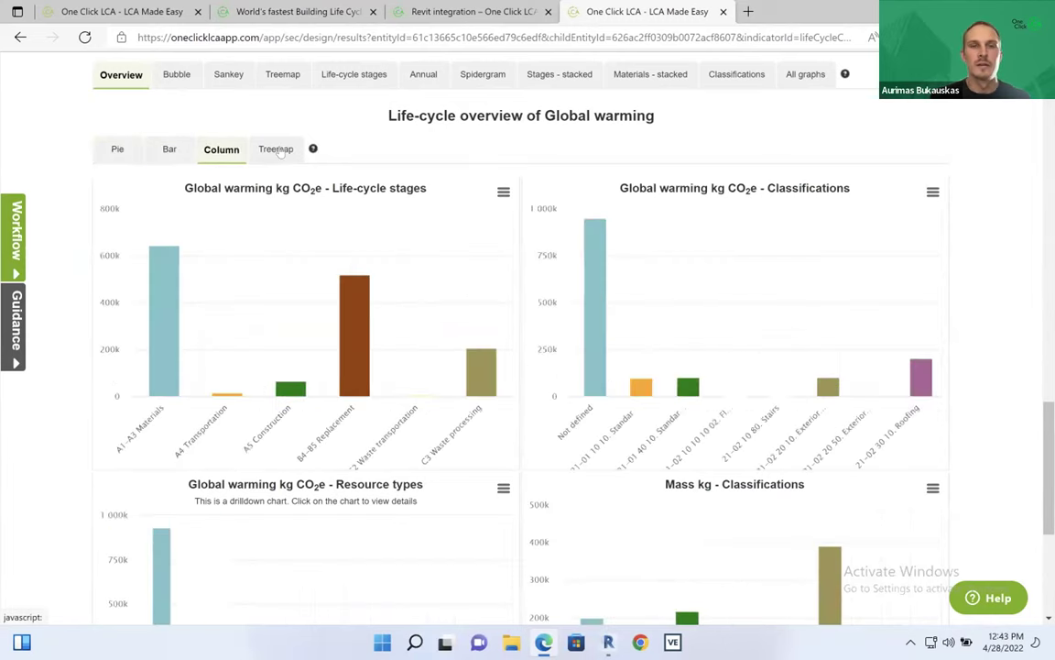
{"action": "left_click", "coordinate": [276, 150]}
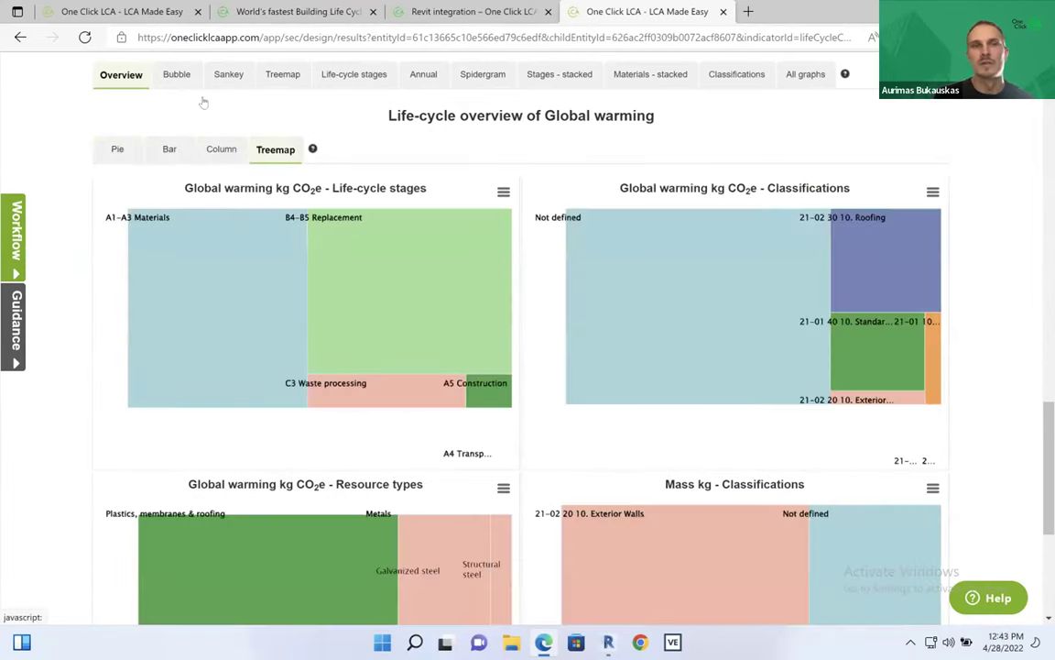
{"action": "left_click", "coordinate": [177, 74]}
{"action": "left_click", "coordinate": [228, 75]}
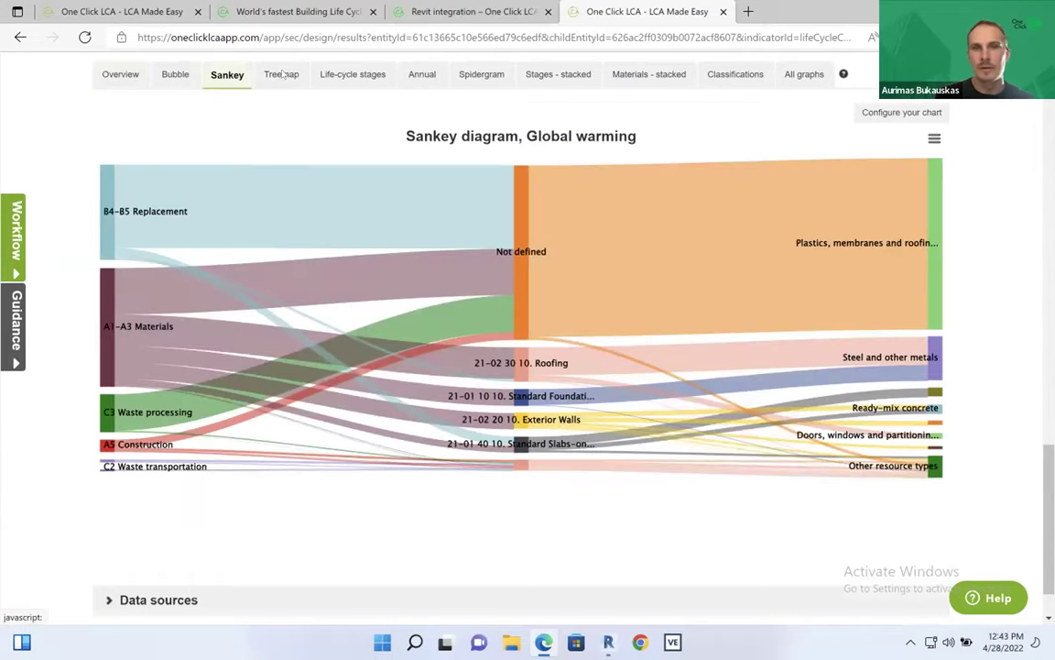
{"action": "left_click", "coordinate": [281, 74]}
{"action": "left_click", "coordinate": [421, 74]}
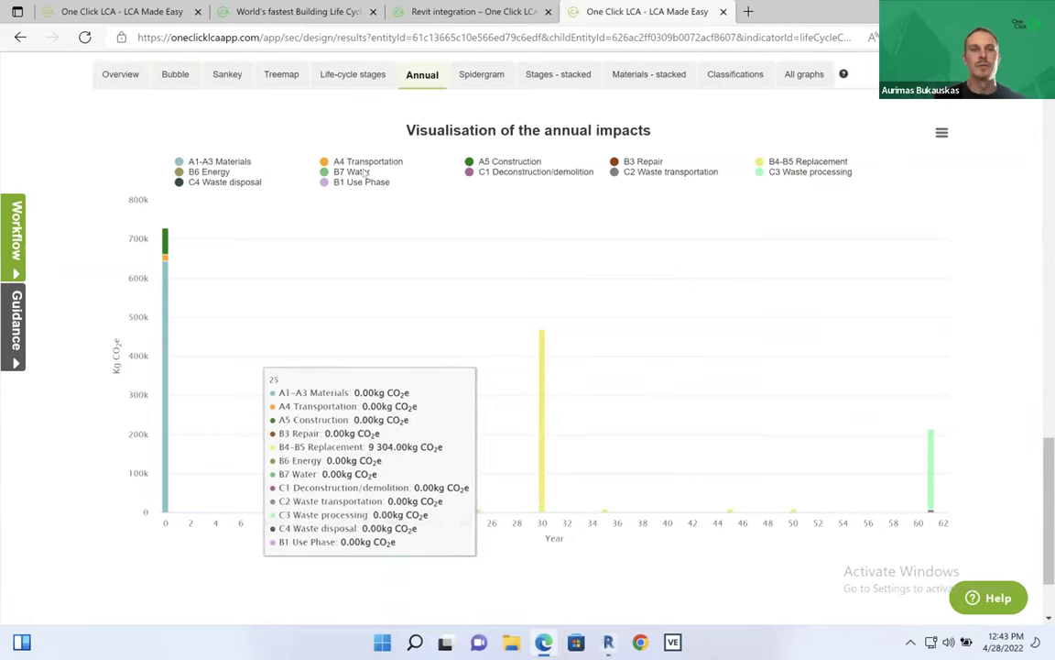
Step: Hide every life-cycle stage in the annual impacts chart except A1-A3 Materials and A4 Transportation
{"action": "left_click", "coordinate": [220, 181]}
{"action": "left_click", "coordinate": [209, 171]}
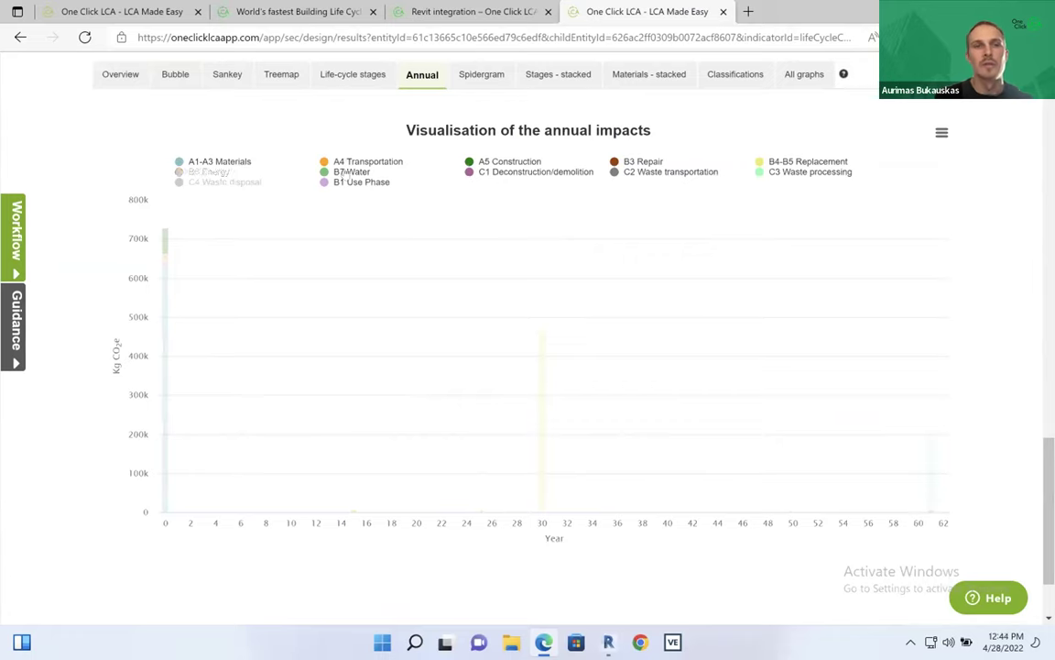
{"action": "left_click", "coordinate": [347, 172]}
{"action": "left_click", "coordinate": [350, 181]}
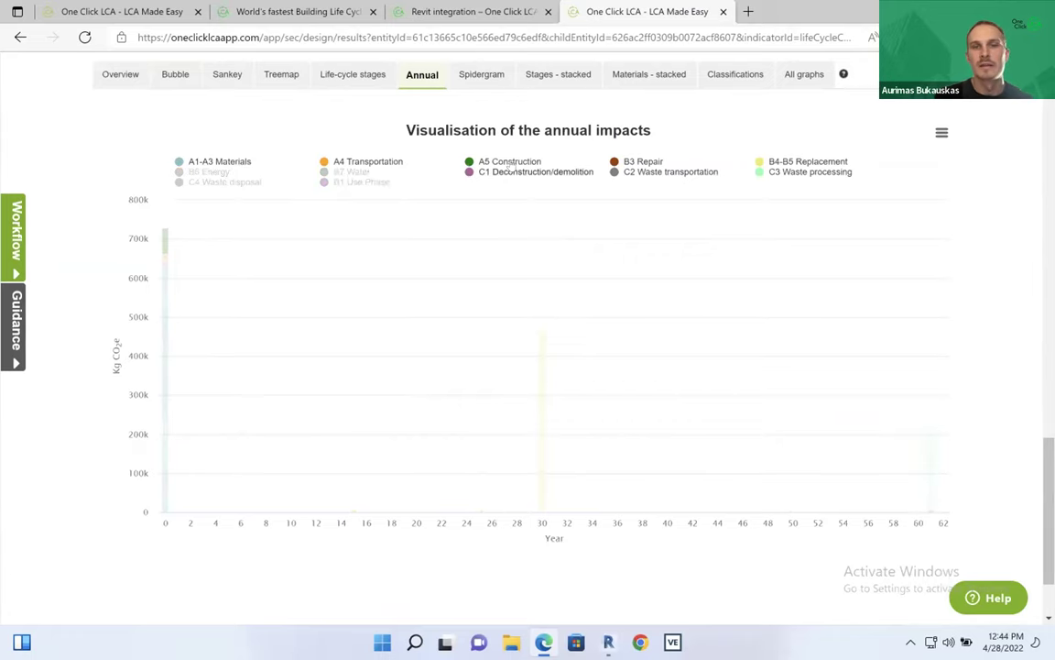
{"action": "left_click", "coordinate": [510, 161]}
{"action": "left_click", "coordinate": [533, 171]}
{"action": "left_click", "coordinate": [644, 162]}
{"action": "left_click", "coordinate": [671, 172]}
{"action": "left_click", "coordinate": [809, 161]}
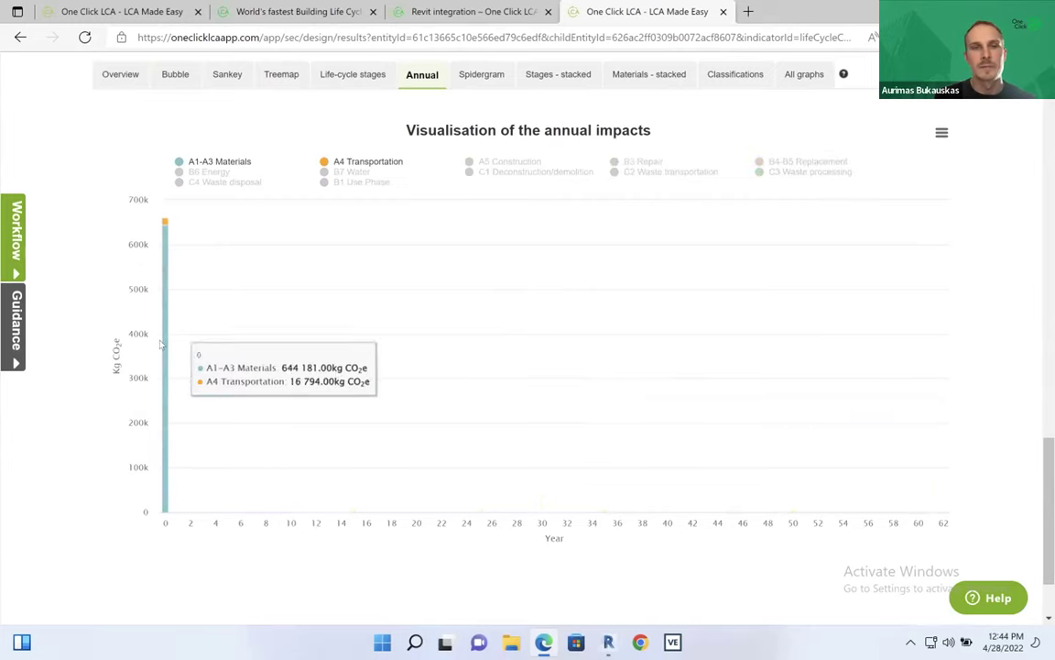
Step: Hide A4 Transportation in the annual impacts chart and view the chart's export options
{"action": "left_click", "coordinate": [364, 163]}
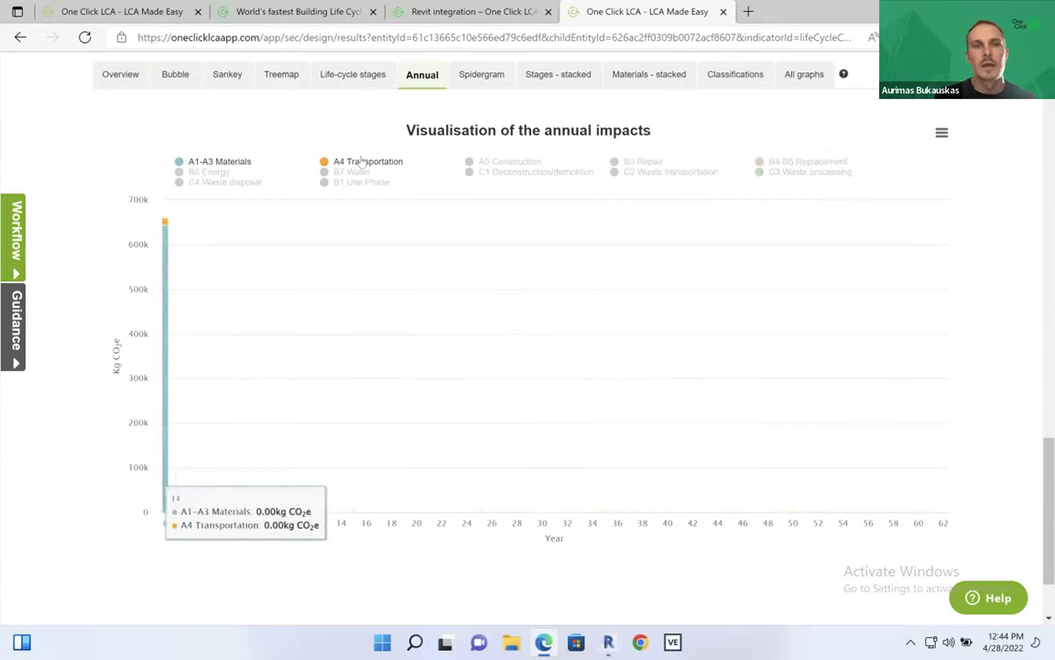
{"action": "left_click", "coordinate": [942, 134]}
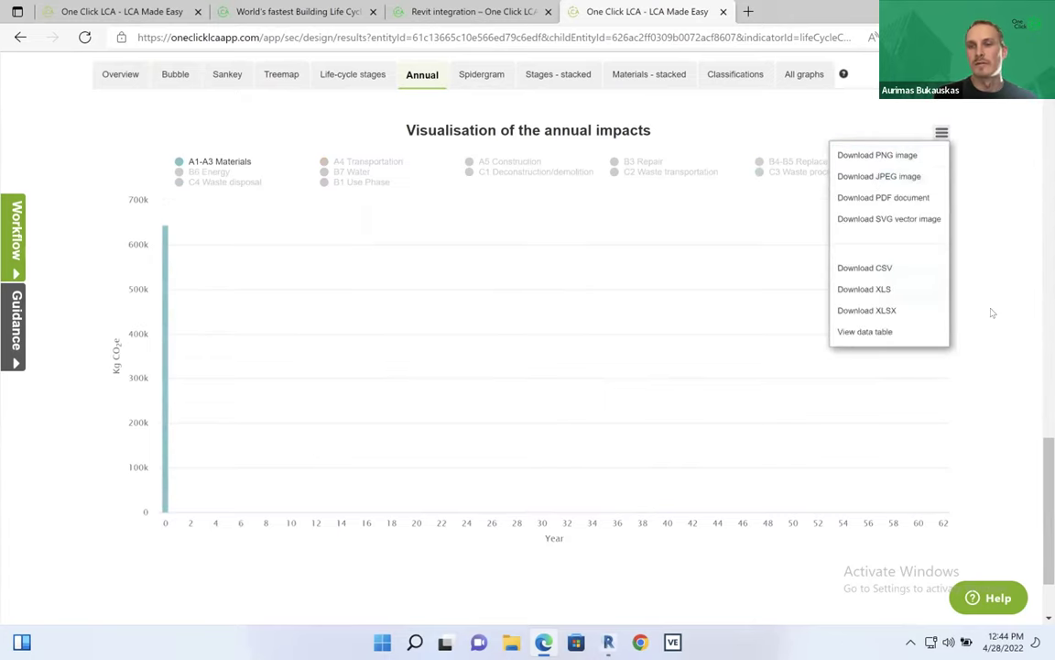
{"action": "scroll", "coordinate": [981, 370], "scroll_direction": "down", "scroll_amount": 1}
Step: Examine the completeness and plausibility checker results and the most contributing materials list for the design
{"action": "scroll", "coordinate": [980, 370], "scroll_direction": "up", "scroll_amount": 4}
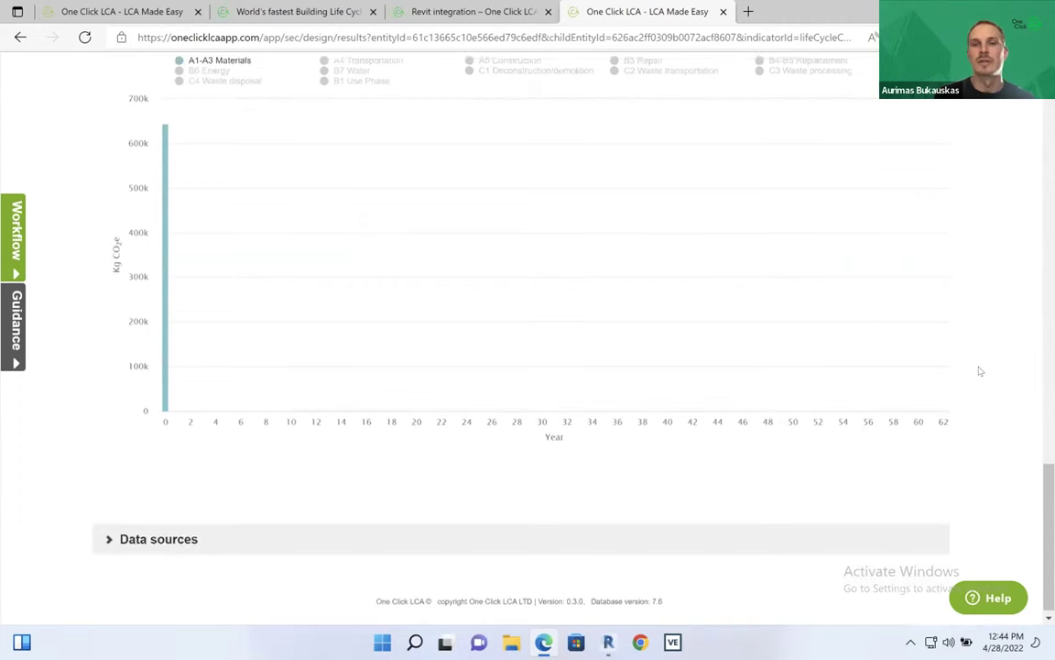
{"action": "scroll", "coordinate": [980, 371], "scroll_direction": "up", "scroll_amount": 6}
{"action": "scroll", "coordinate": [211, 385], "scroll_direction": "down", "scroll_amount": 3}
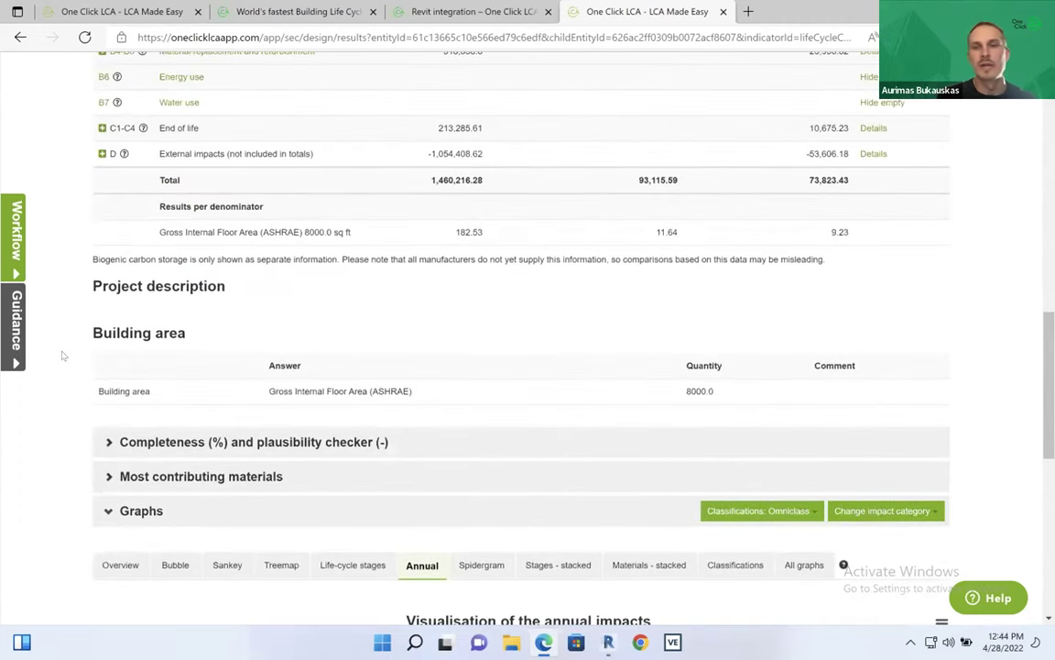
{"action": "scroll", "coordinate": [63, 356], "scroll_direction": "down", "scroll_amount": 1}
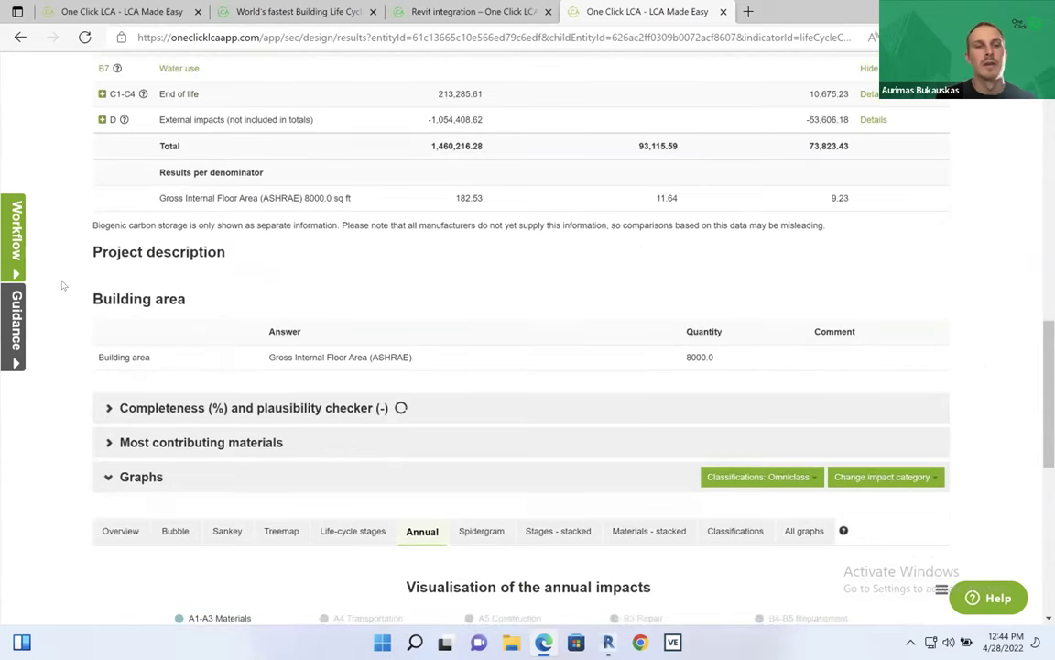
{"action": "scroll", "coordinate": [63, 285], "scroll_direction": "down", "scroll_amount": 1}
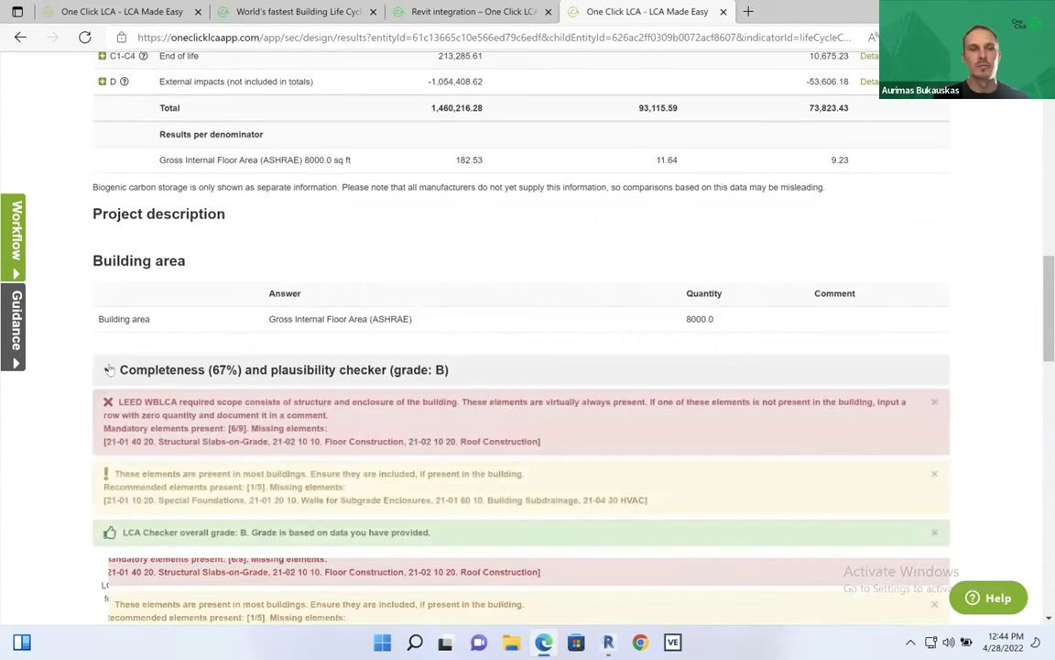
{"action": "scroll", "coordinate": [63, 313], "scroll_direction": "down", "scroll_amount": 10}
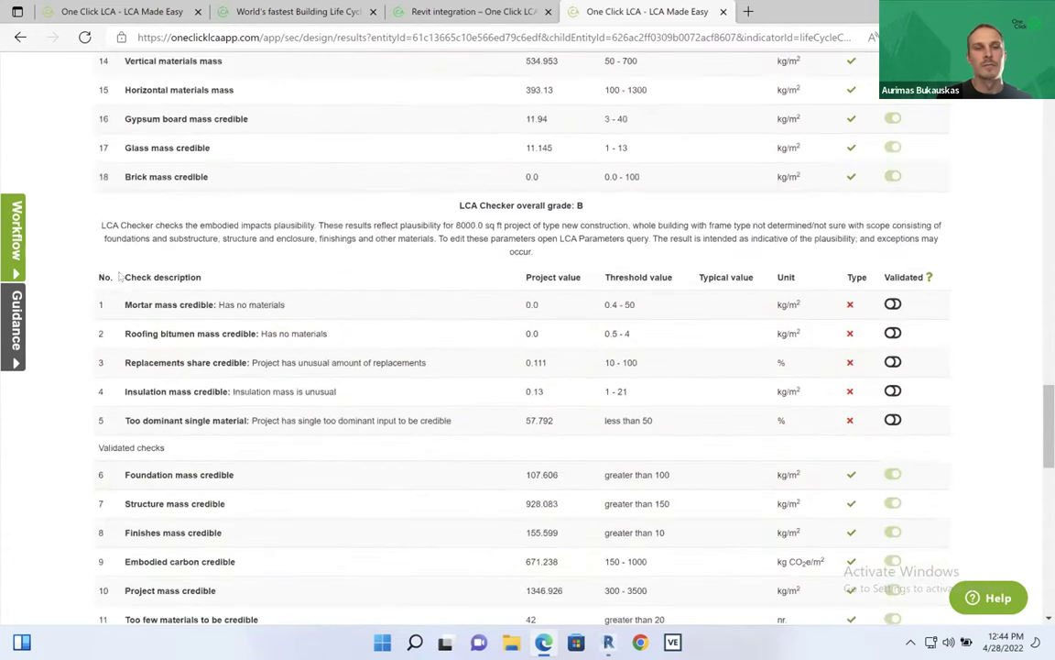
{"action": "scroll", "coordinate": [101, 290], "scroll_direction": "down", "scroll_amount": 6}
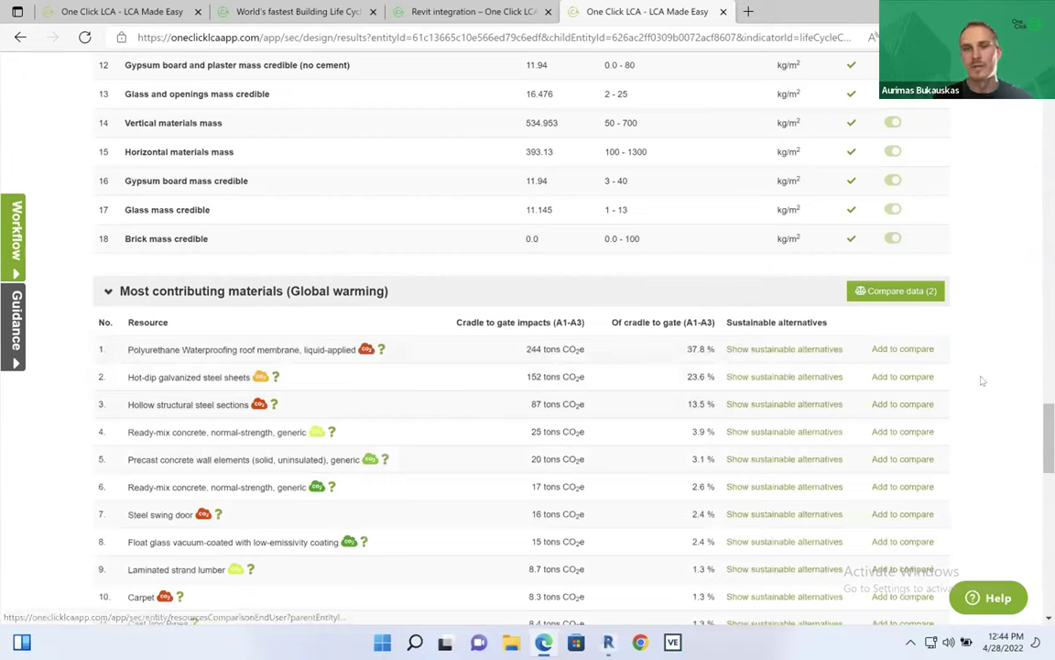
{"action": "scroll", "coordinate": [986, 317], "scroll_direction": "up", "scroll_amount": 20}
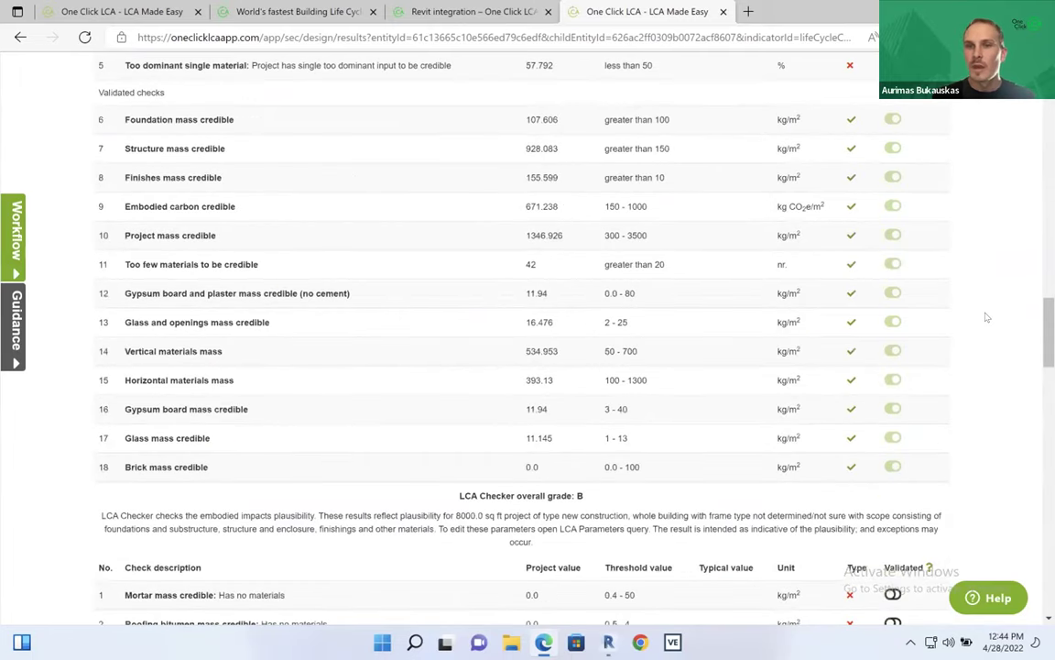
Step: Return to the CLF Austin - LCA Demo project page and view its benchmark charts and design comparison
{"action": "scroll", "coordinate": [986, 317], "scroll_direction": "up", "scroll_amount": 1}
{"action": "left_click", "coordinate": [190, 121]}
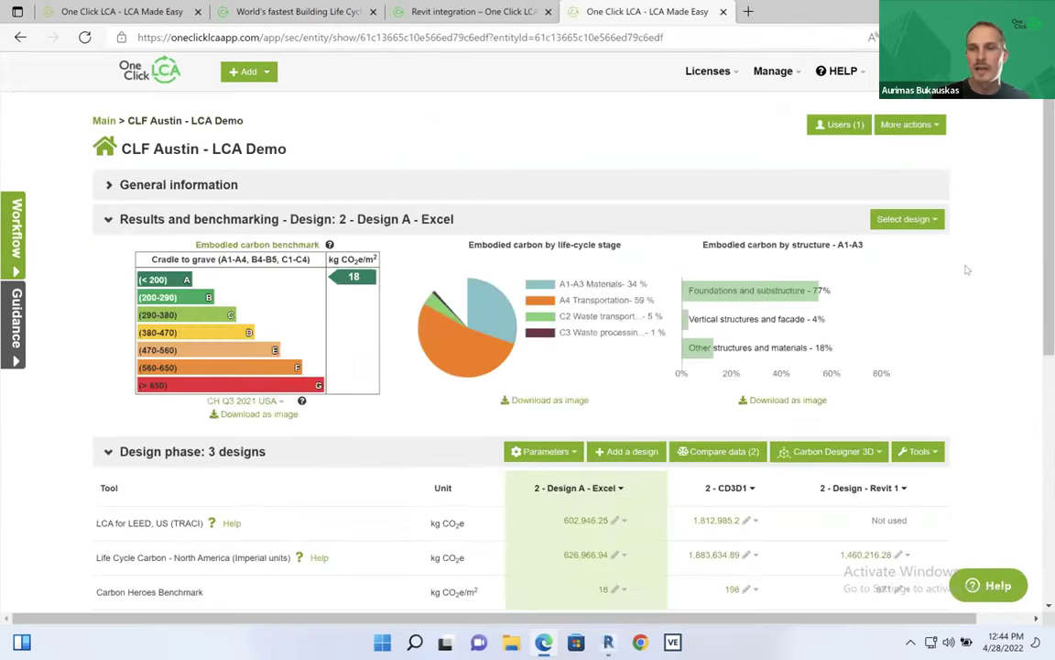
{"action": "scroll", "coordinate": [986, 198], "scroll_direction": "down", "scroll_amount": 1}
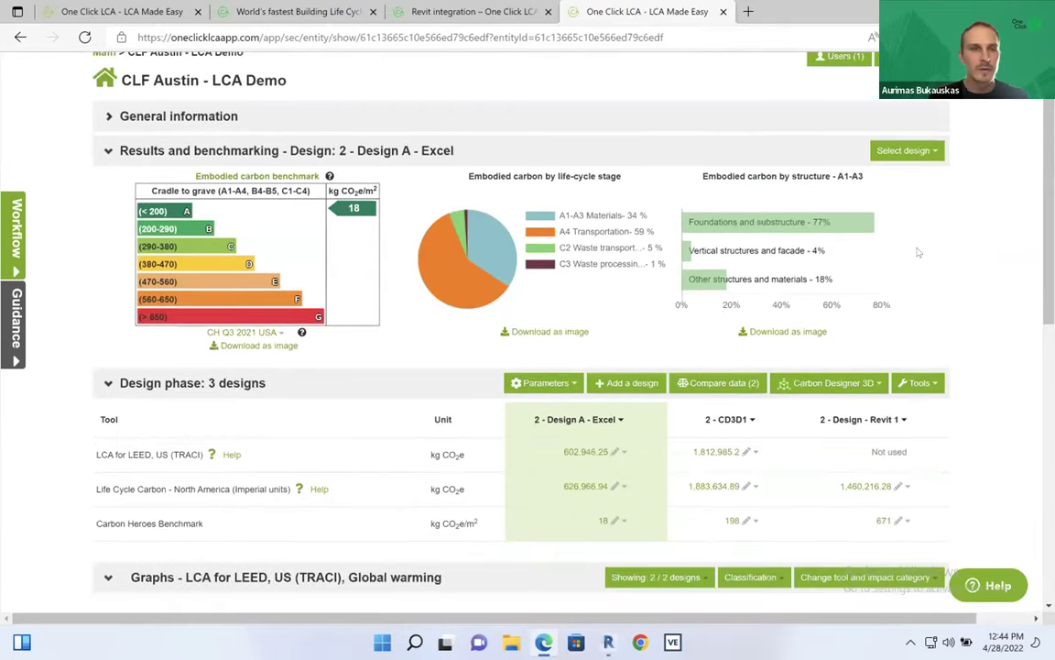
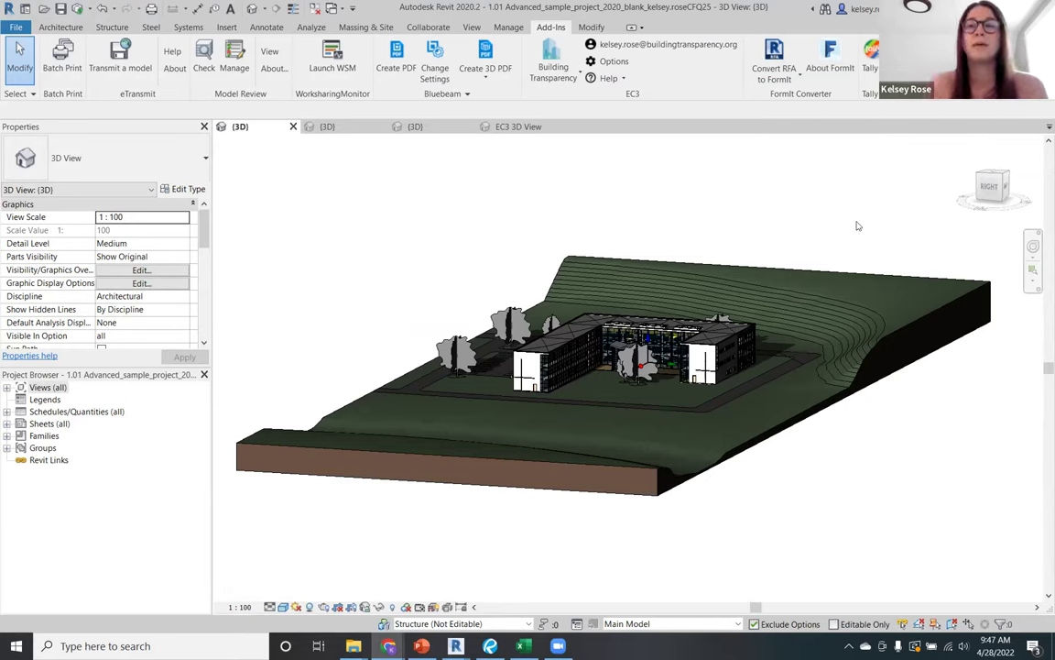
Step: Switch to Revit, launch the Tally add-in for the sample project and set the object of study to Full Building Study
{"action": "left_click", "coordinate": [869, 64]}
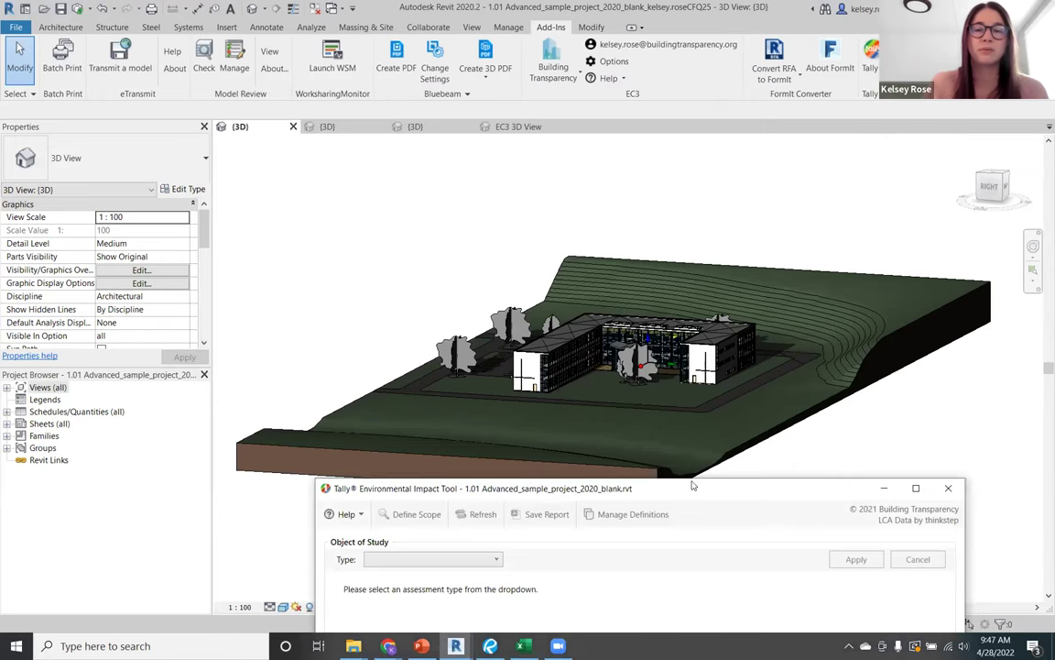
{"action": "left_click_drag", "start_coordinate": [693, 486], "coordinate": [596, 77]}
{"action": "left_click", "coordinate": [382, 151]}
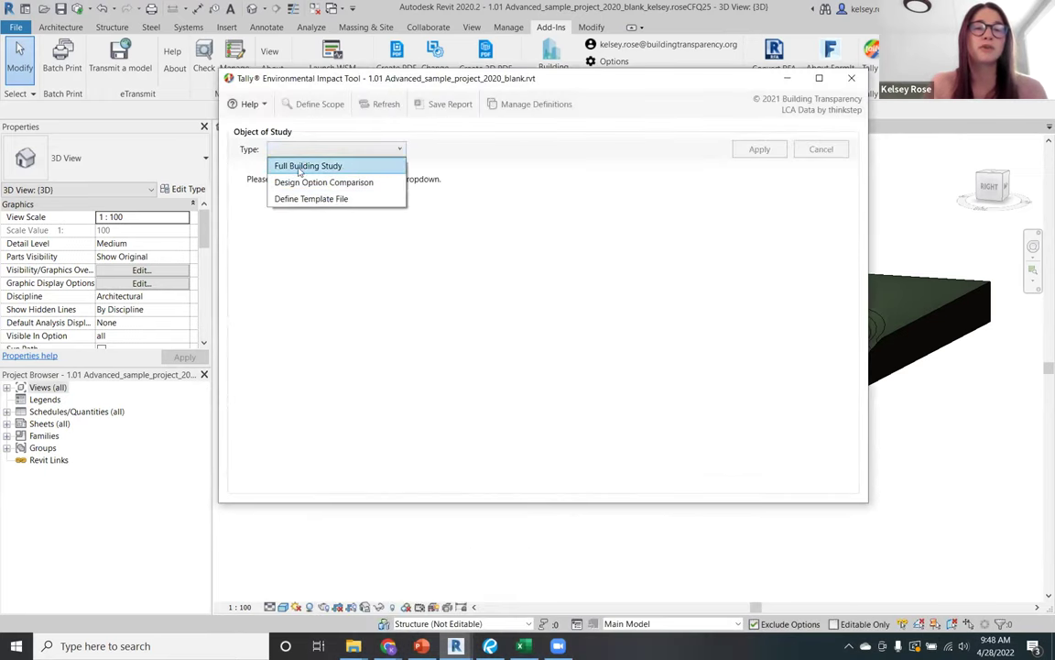
{"action": "left_click", "coordinate": [383, 168]}
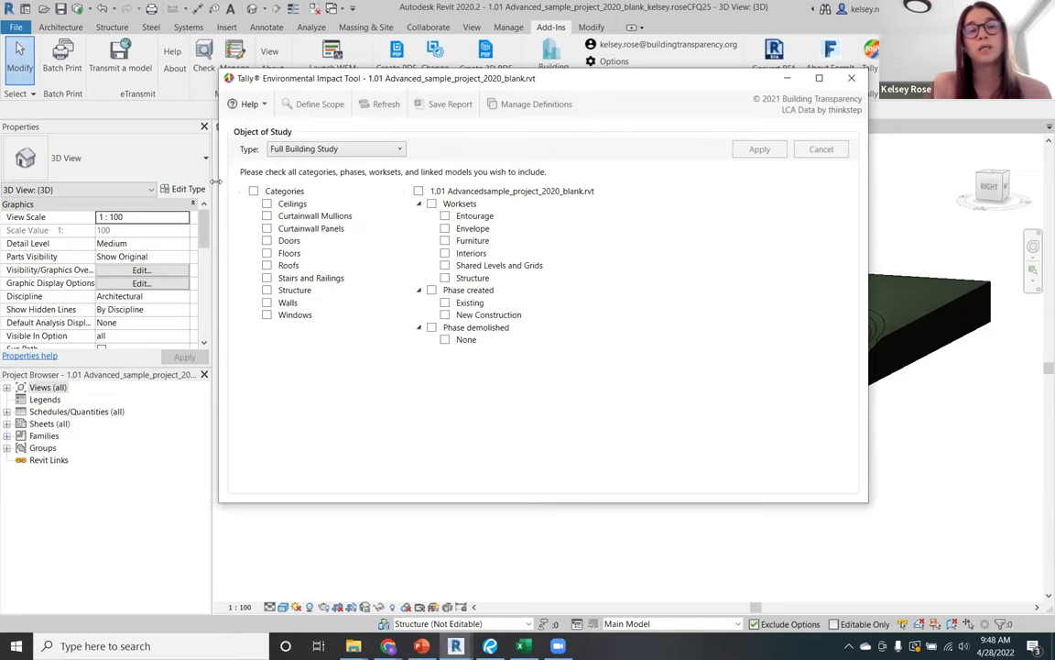
Step: Include all categories, worksets and phases of the sample project in the study scope and apply it
{"action": "left_click", "coordinate": [254, 191]}
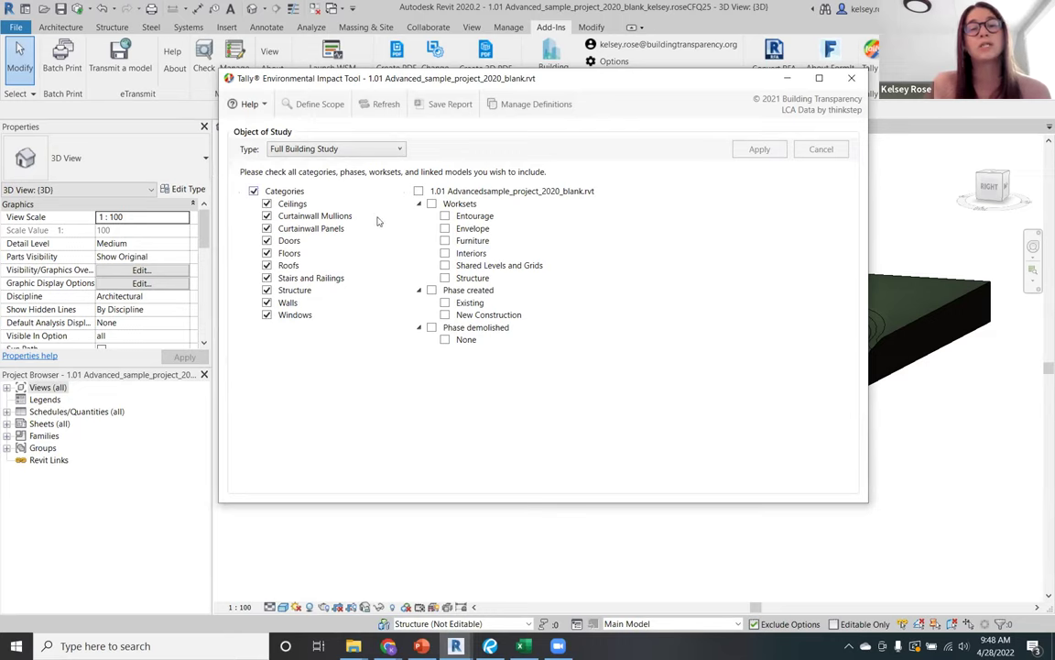
{"action": "left_click", "coordinate": [419, 192]}
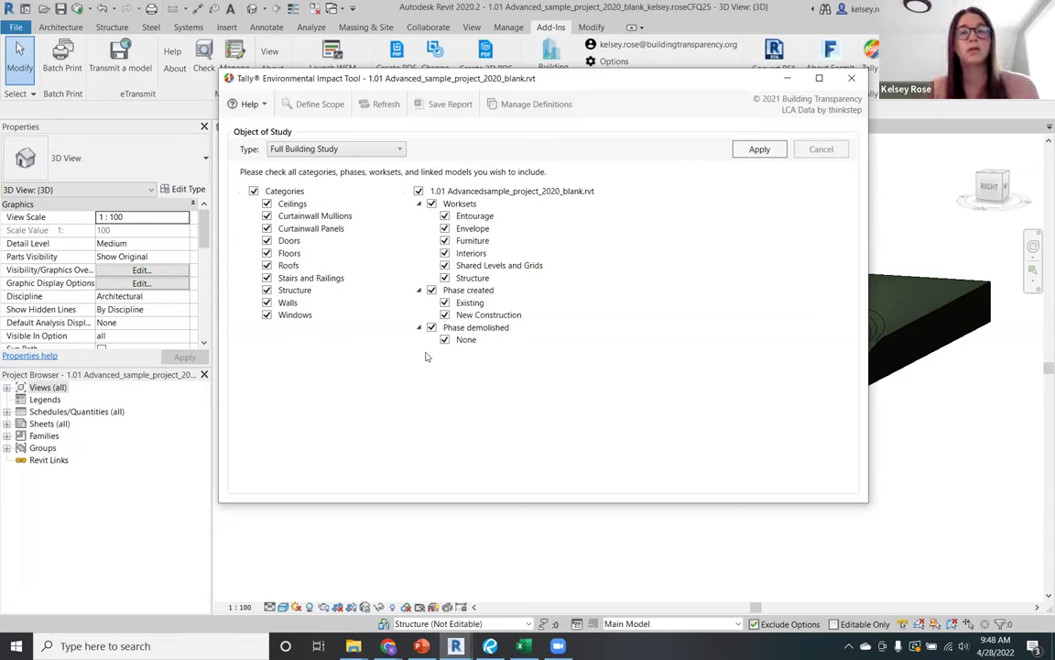
{"action": "left_click", "coordinate": [775, 152]}
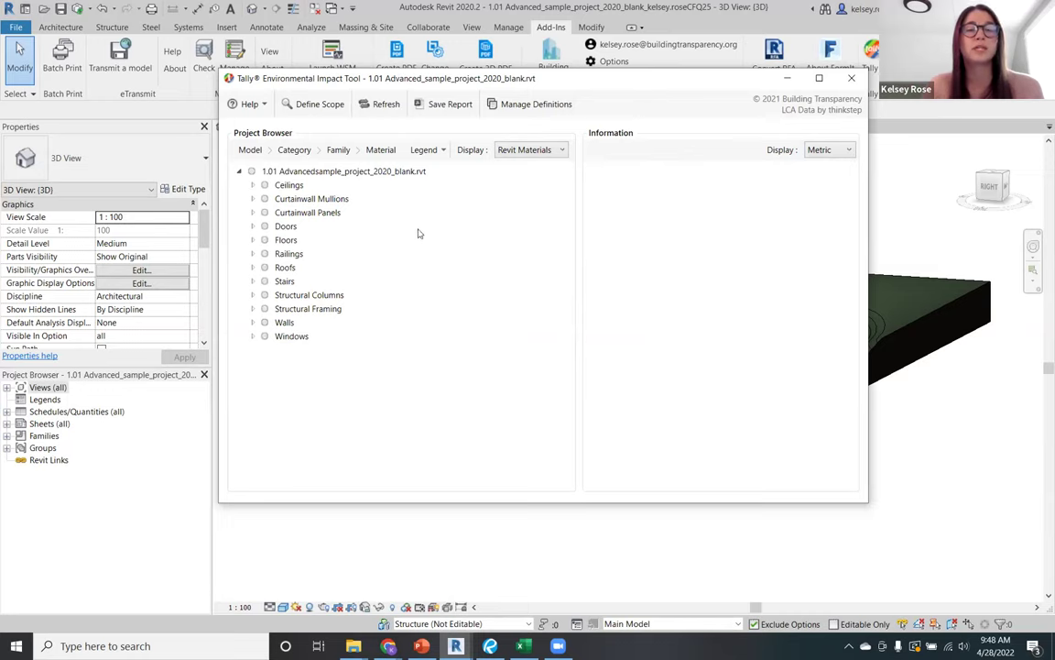
Step: Review Tally's legend of item definition statuses, including the explanation of Invalid definition
{"action": "left_click", "coordinate": [426, 149]}
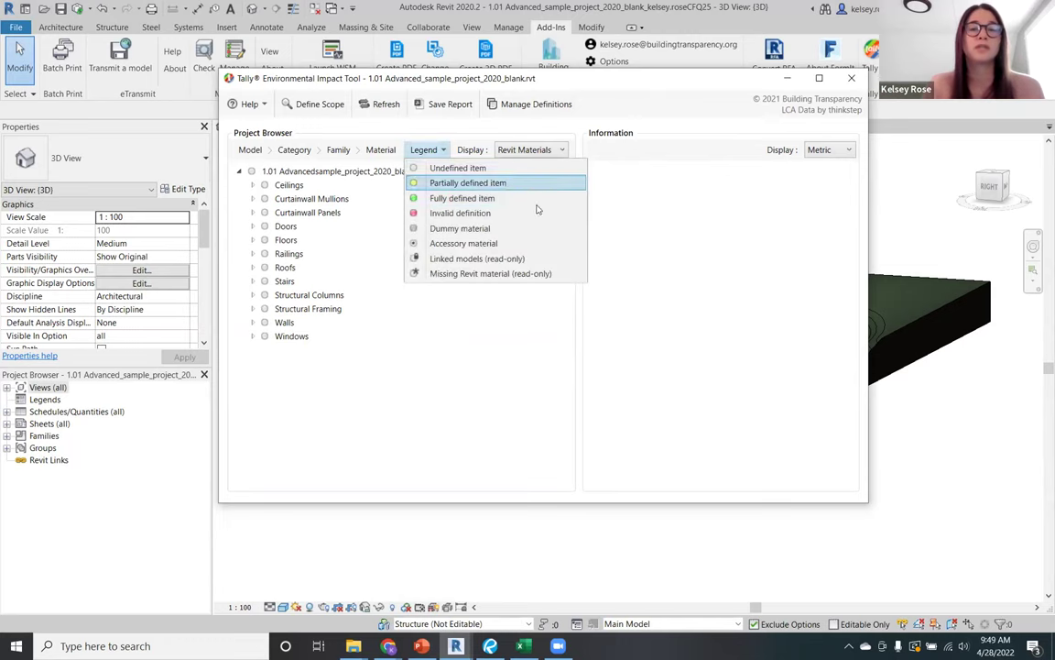
{"action": "mouse_move", "coordinate": [518, 215]}
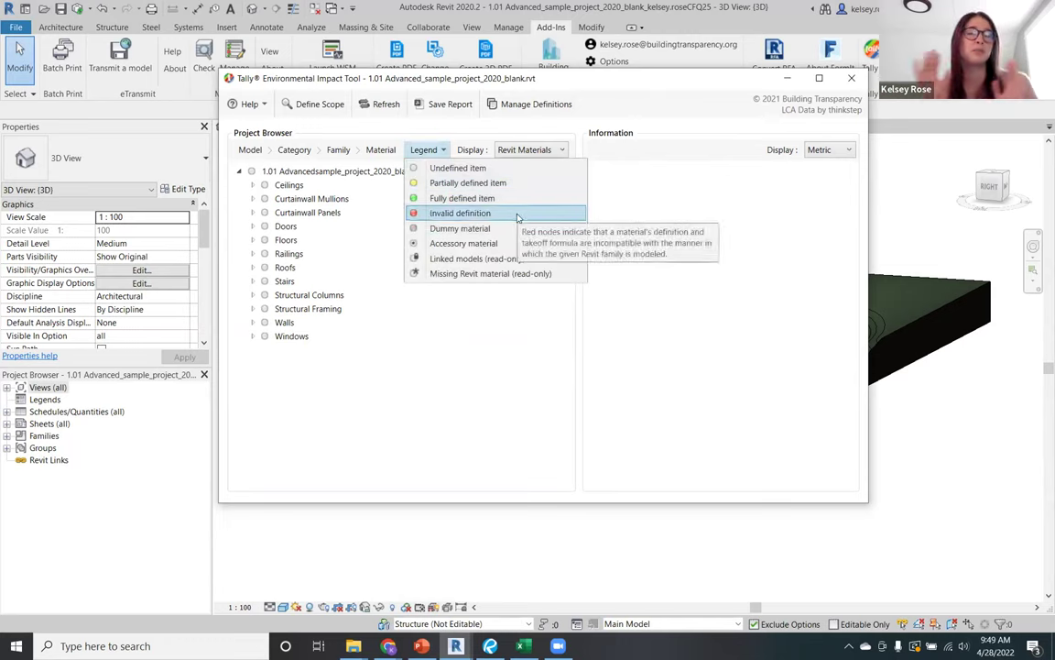
{"action": "left_click", "coordinate": [370, 234]}
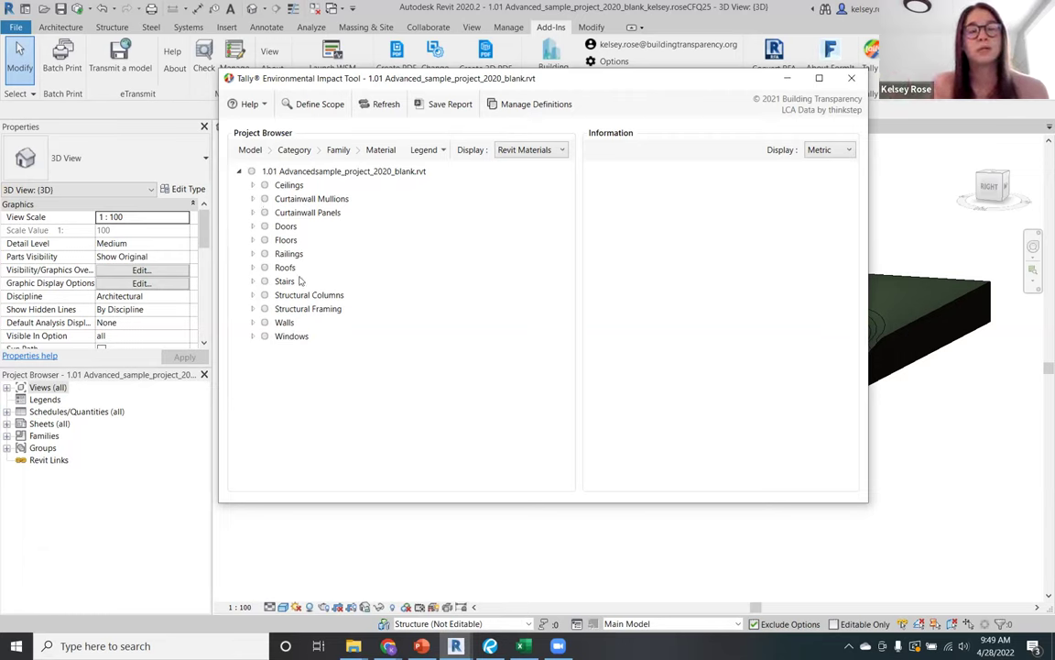
Step: Look through the family types under Ceilings, Curtainwall Mullions and Curtainwall Panels, then collapse the three categories
{"action": "left_click", "coordinate": [253, 185]}
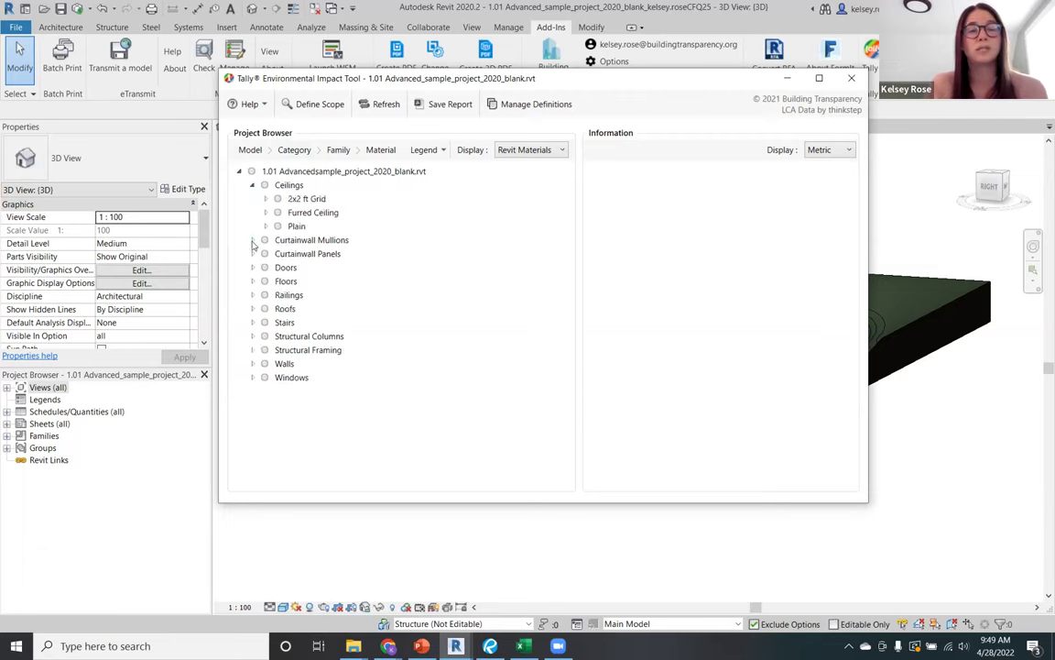
{"action": "left_click", "coordinate": [253, 240]}
{"action": "left_click", "coordinate": [253, 295]}
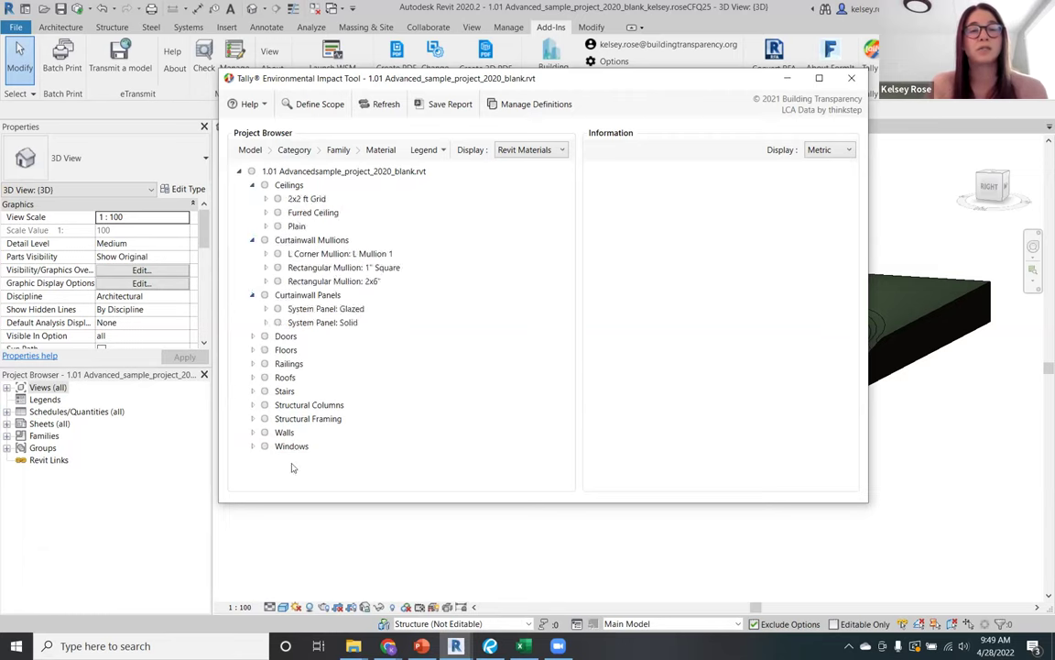
{"action": "left_click", "coordinate": [253, 295]}
{"action": "left_click", "coordinate": [253, 240]}
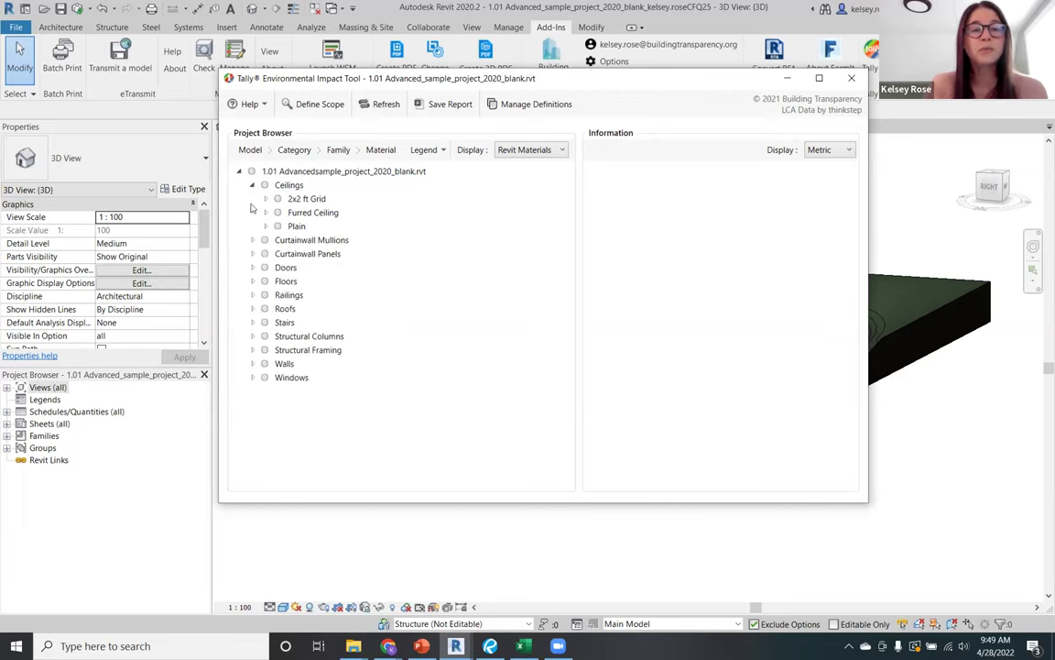
{"action": "left_click", "coordinate": [253, 185]}
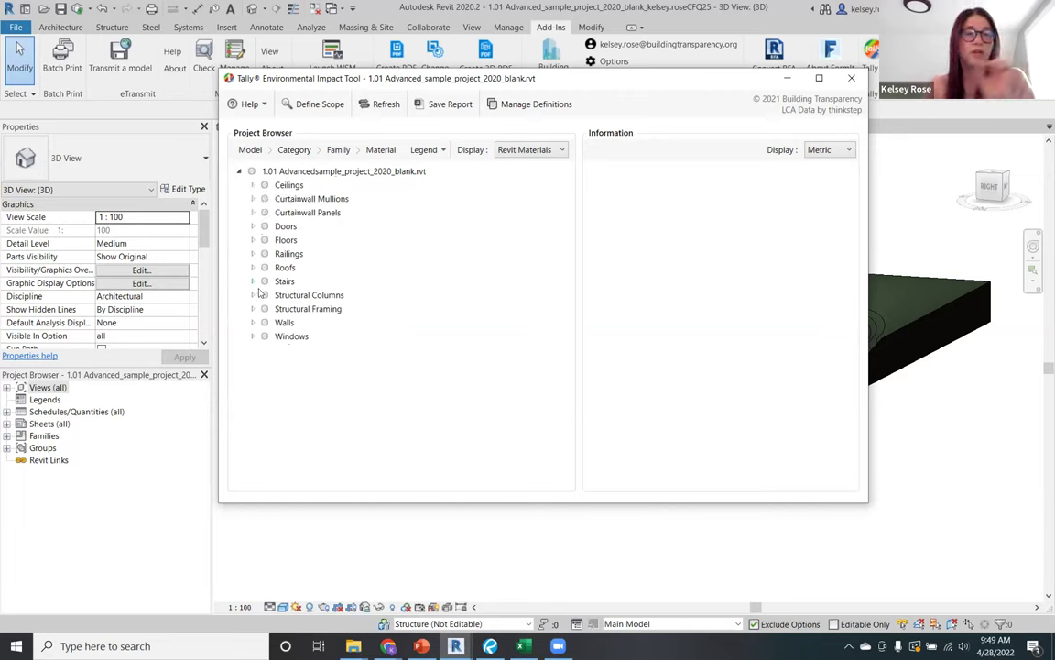
Step: Expand the Floors category, isolate the Concrete- 4" floor in the Revit view, inspect it and return to Tally
{"action": "left_click", "coordinate": [253, 240]}
{"action": "left_click", "coordinate": [266, 254]}
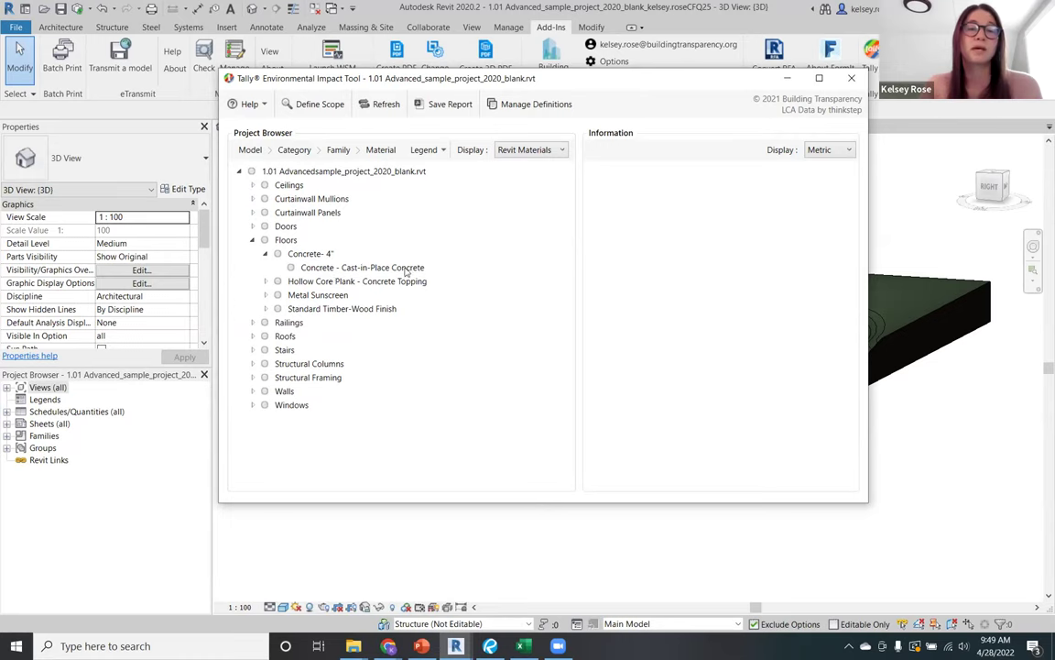
{"action": "left_click", "coordinate": [310, 255]}
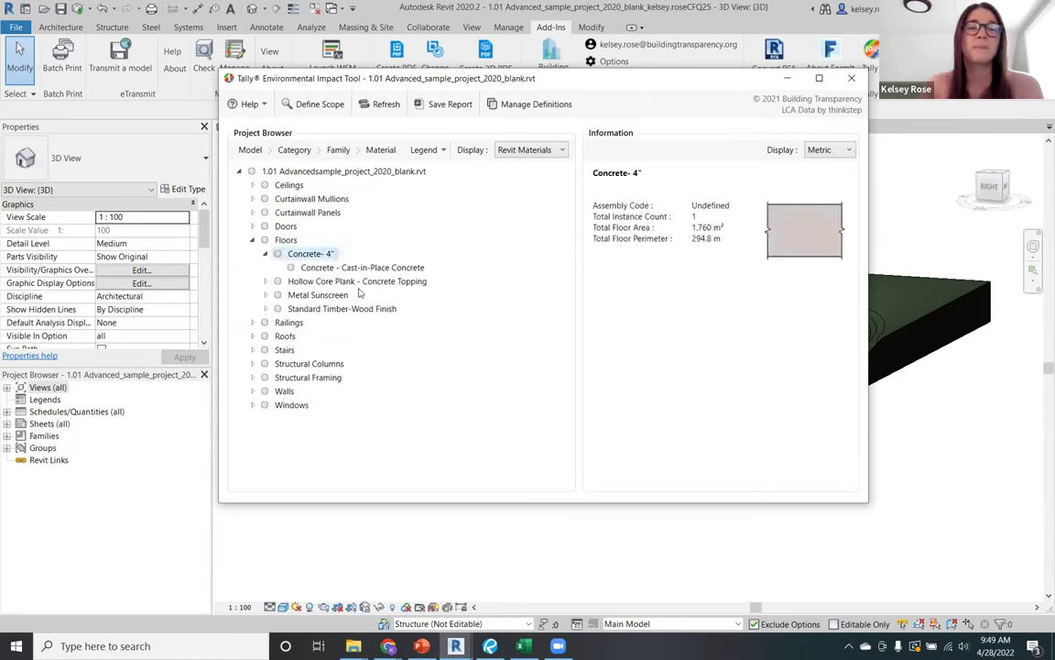
{"action": "right_click", "coordinate": [307, 257]}
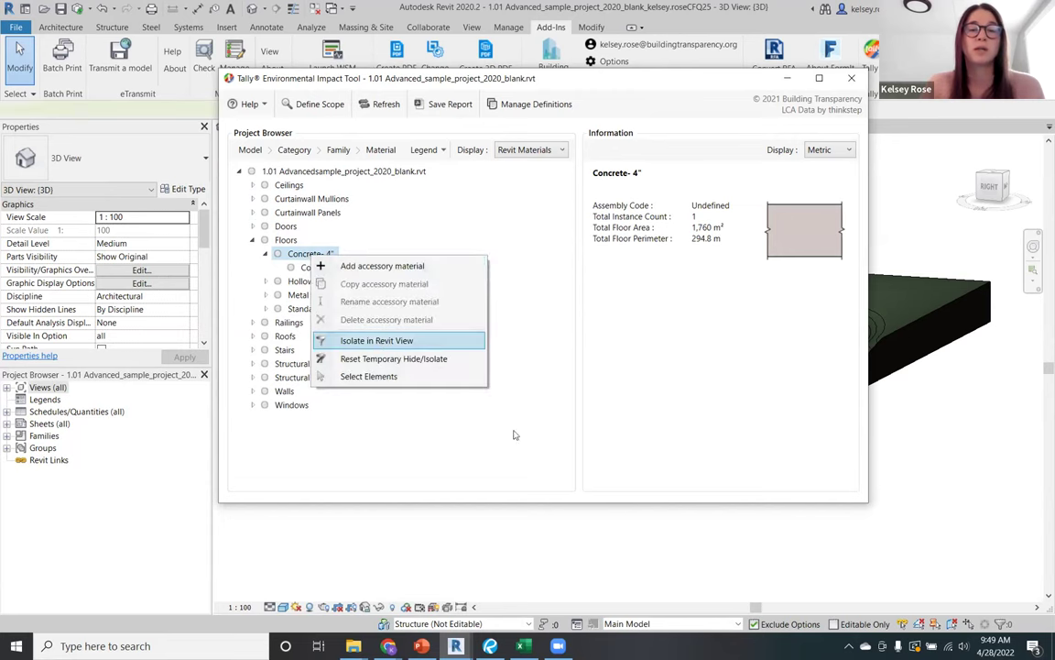
{"action": "left_click", "coordinate": [376, 340]}
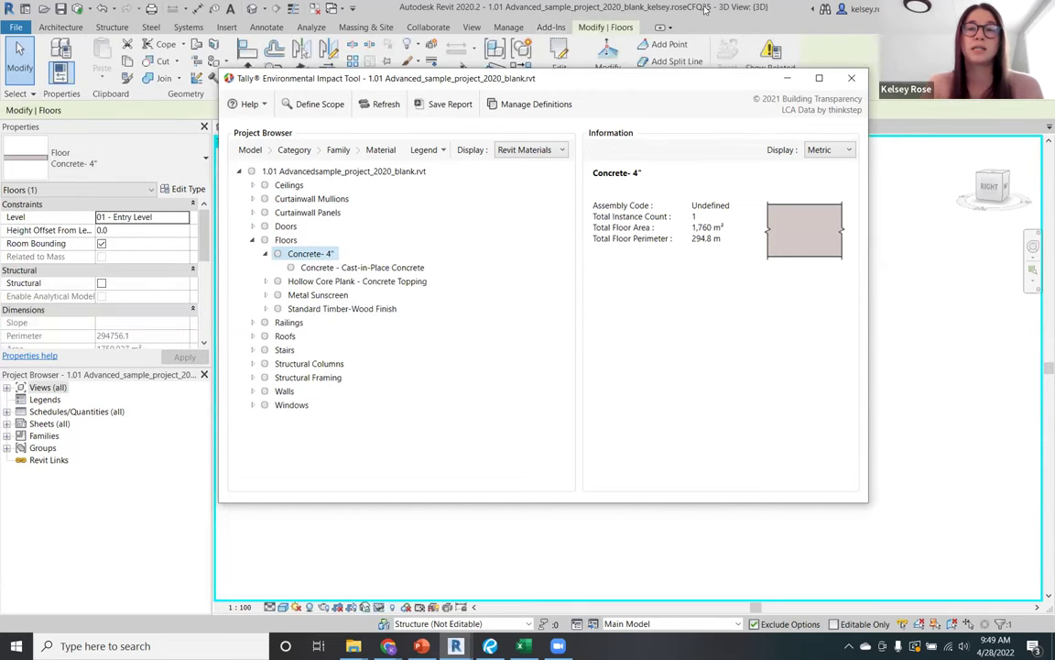
{"action": "left_click", "coordinate": [705, 7]}
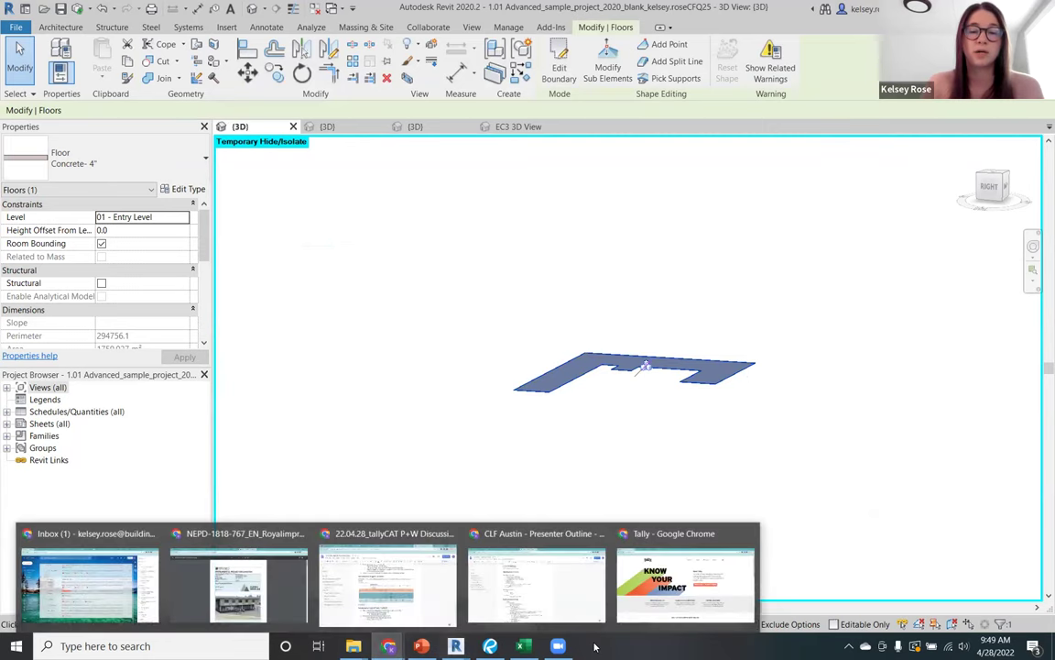
{"action": "mouse_move", "coordinate": [455, 647]}
{"action": "left_click", "coordinate": [563, 572]}
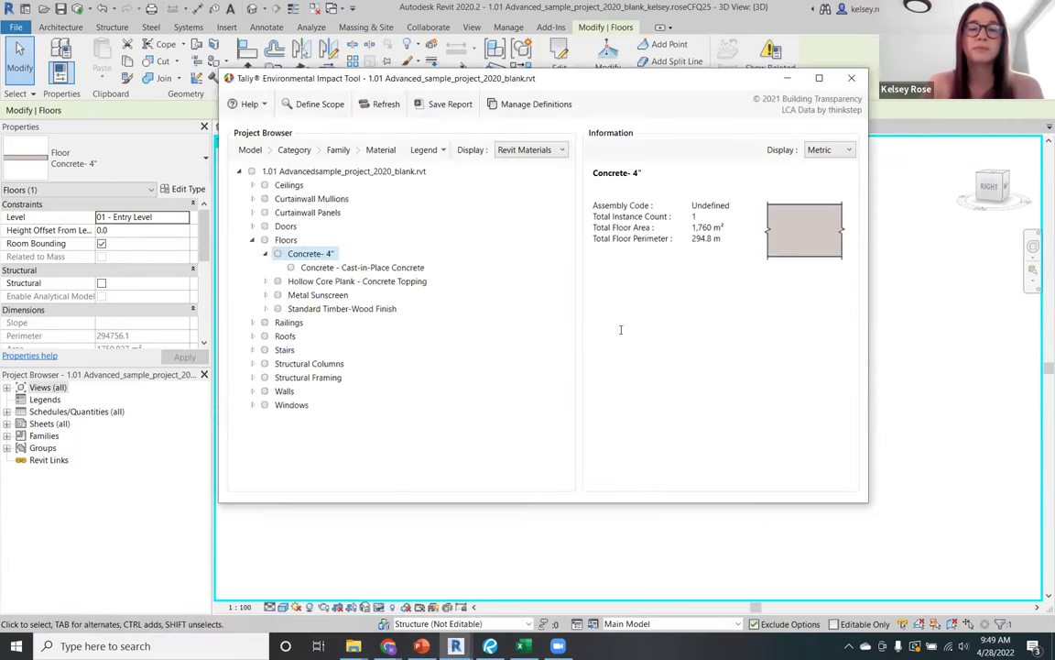
Step: Show the Concrete- 4" floor's information in Imperial units
{"action": "left_click", "coordinate": [362, 268]}
{"action": "left_click", "coordinate": [314, 255]}
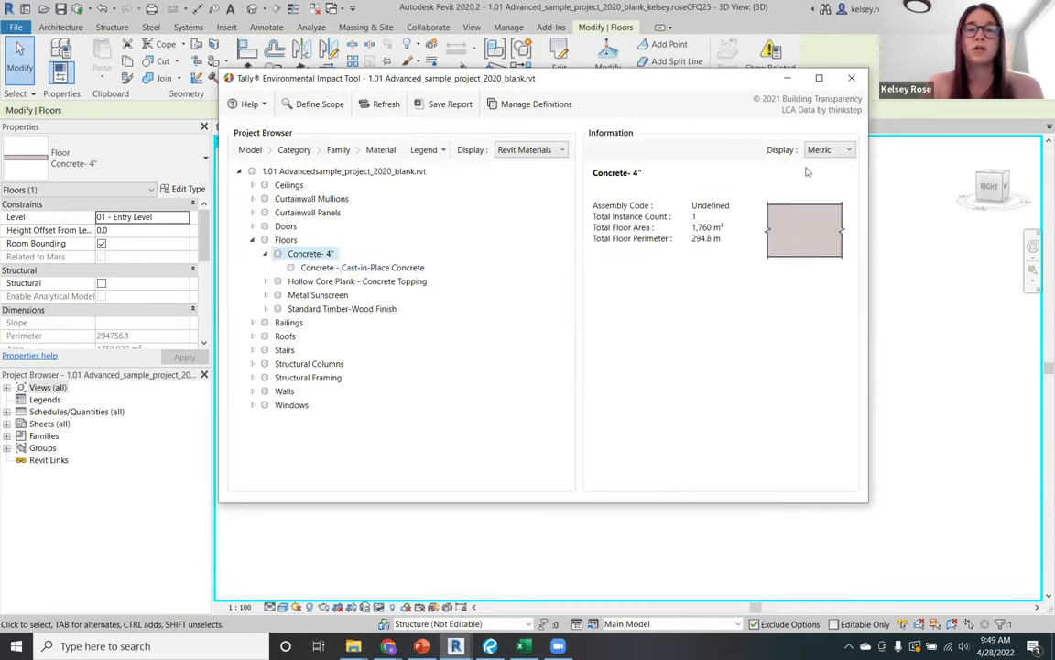
{"action": "left_click", "coordinate": [829, 150]}
{"action": "left_click", "coordinate": [824, 189]}
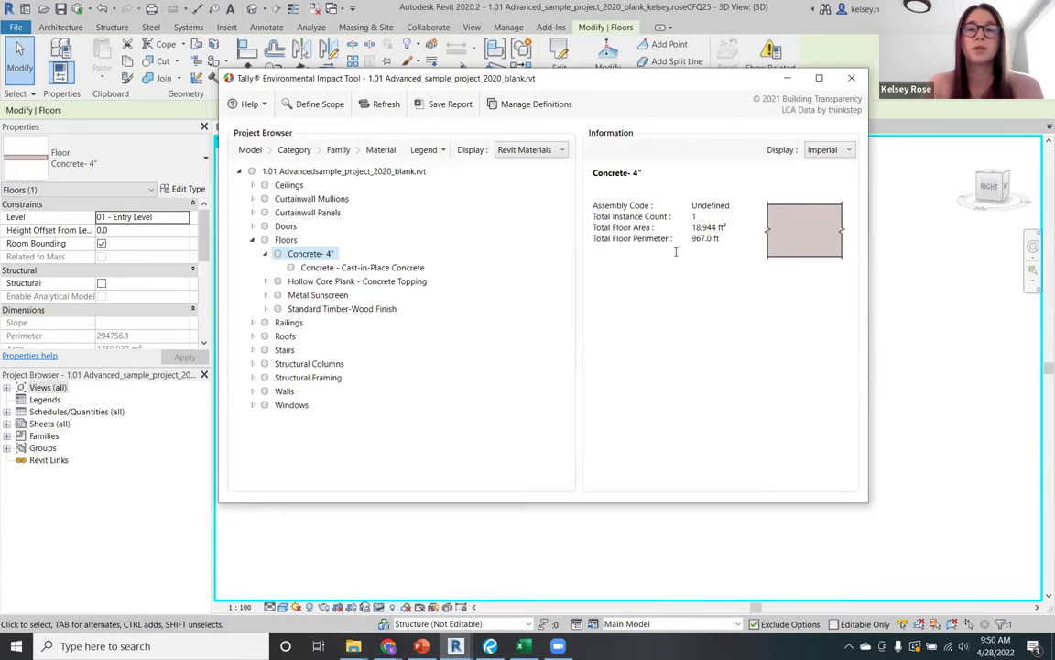
Step: Review the Cast-in-Place Concrete layer's information in the Concrete- 4" floor and open its definition for editing
{"action": "left_click", "coordinate": [362, 266]}
{"action": "left_click_drag", "start_coordinate": [720, 249], "coordinate": [666, 387]}
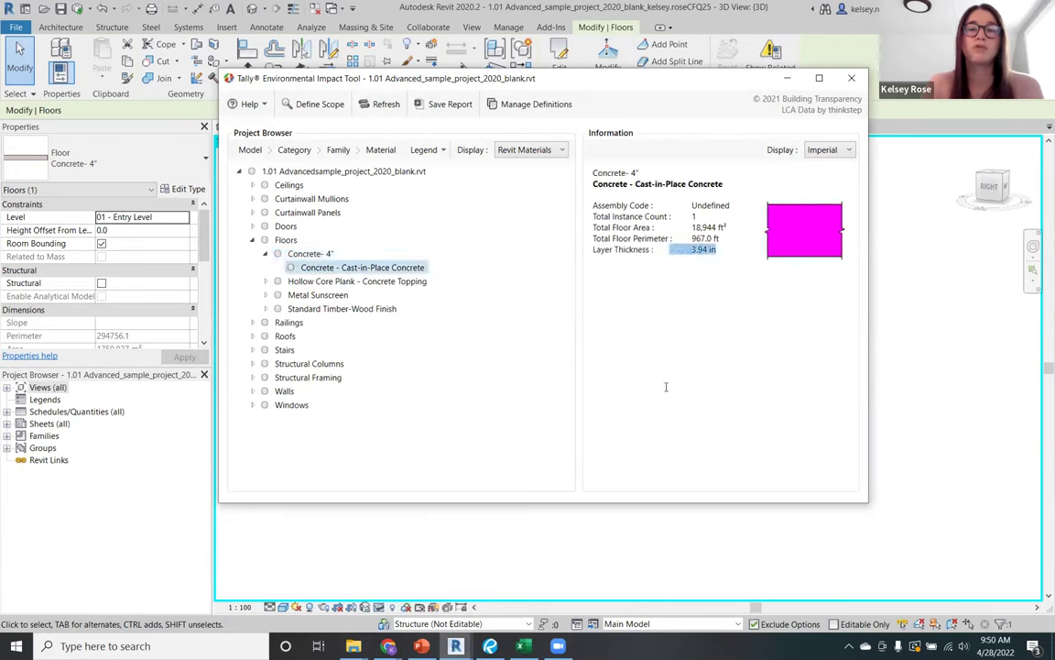
{"action": "left_click", "coordinate": [375, 267]}
{"action": "right_click", "coordinate": [373, 267]}
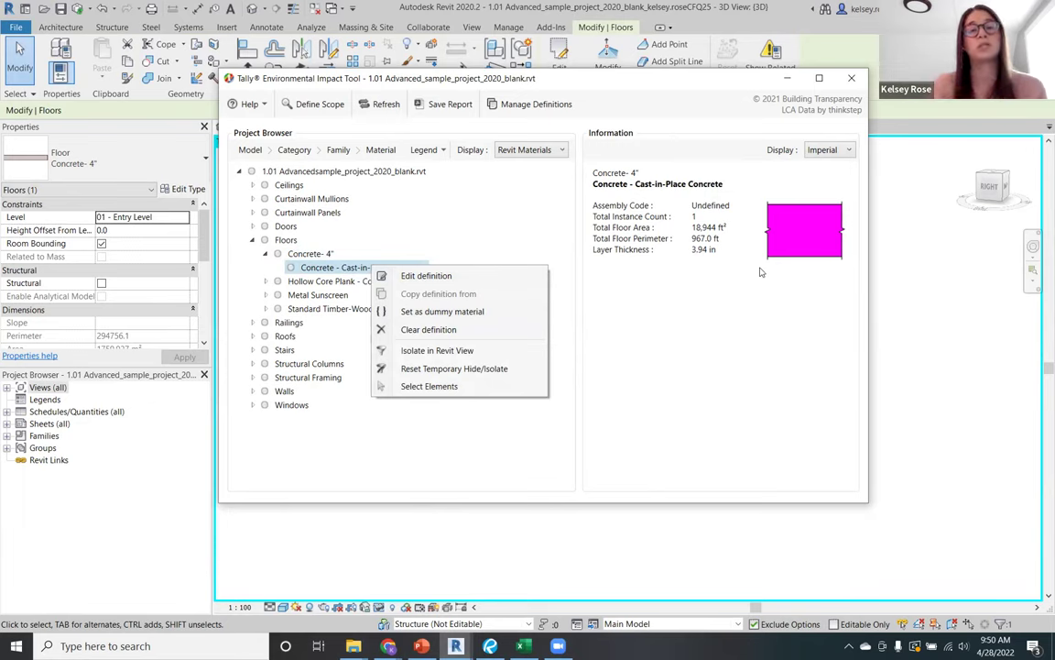
{"action": "right_click", "coordinate": [332, 267]}
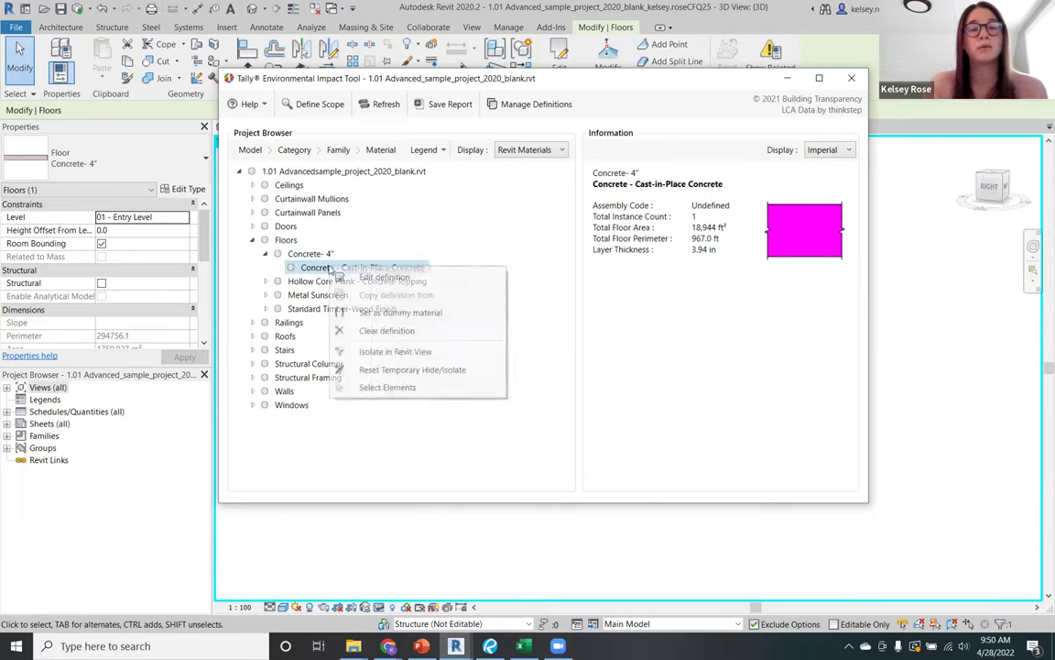
{"action": "left_click", "coordinate": [372, 277]}
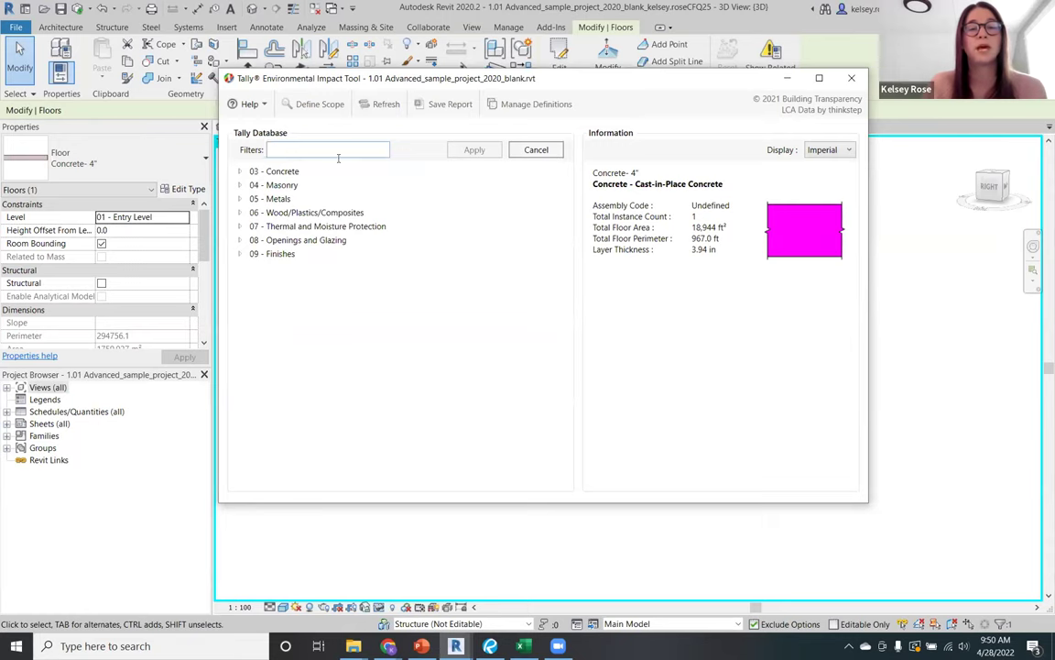
Step: Look through the Concrete, Masonry and Metals divisions of the Tally Database, leaving only Concrete expanded
{"action": "left_click", "coordinate": [241, 171]}
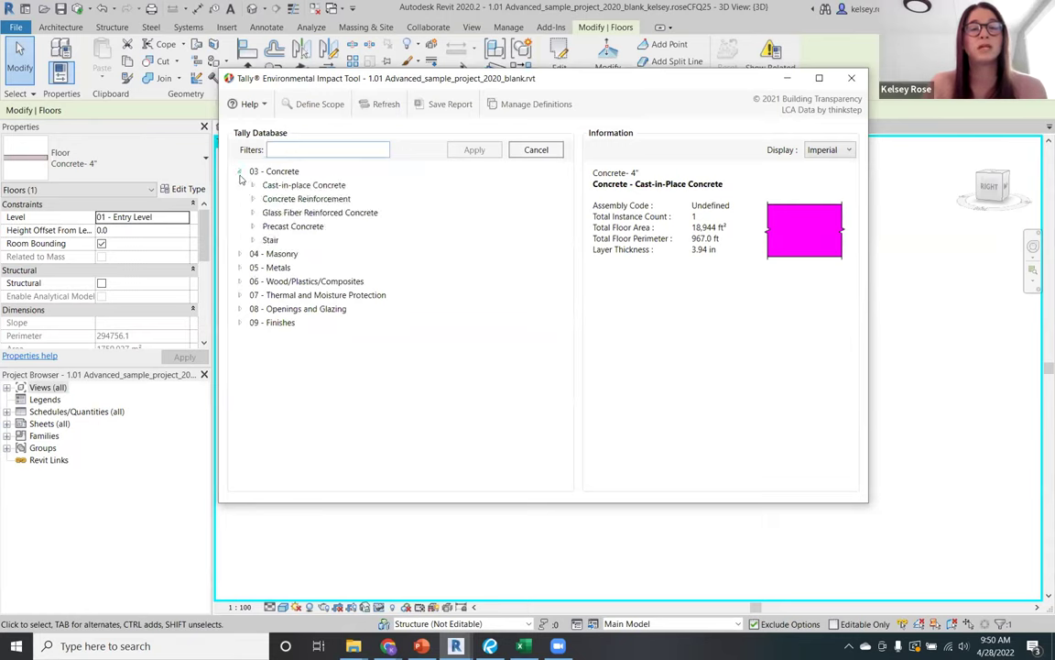
{"action": "left_click", "coordinate": [240, 254]}
{"action": "left_click", "coordinate": [239, 337]}
{"action": "scroll", "coordinate": [230, 377], "scroll_direction": "down", "scroll_amount": 1}
{"action": "scroll", "coordinate": [252, 394], "scroll_direction": "up", "scroll_amount": 1}
{"action": "left_click", "coordinate": [240, 254]}
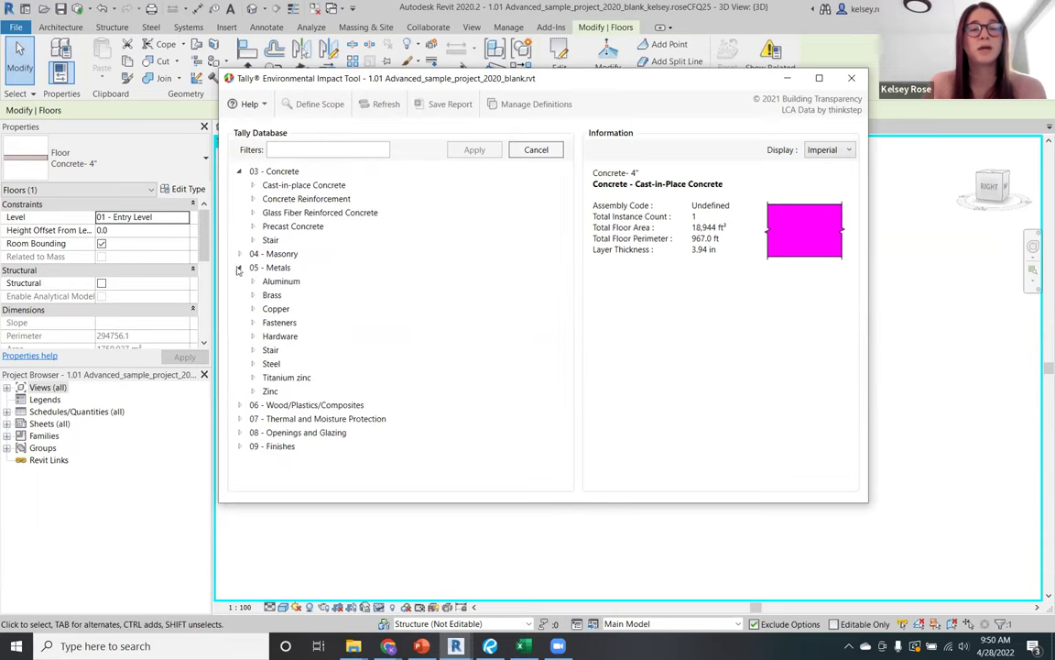
{"action": "left_click", "coordinate": [239, 268]}
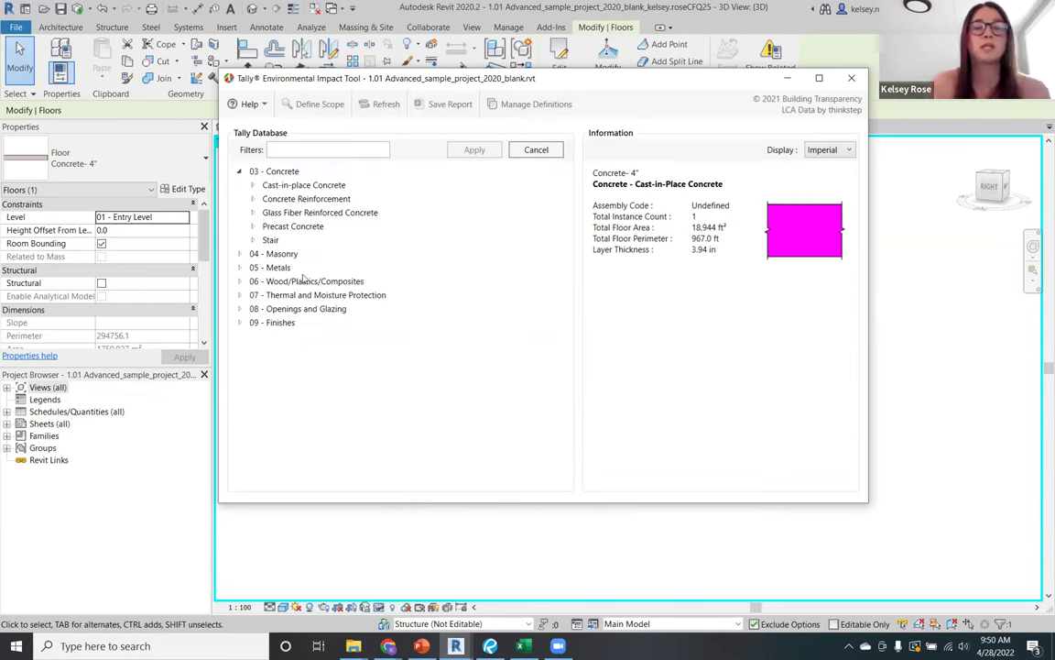
Step: Apply cast-in-place structural concrete, 5000 psi, to the layer and set its concrete type to 20% fly ash
{"action": "left_click", "coordinate": [253, 185]}
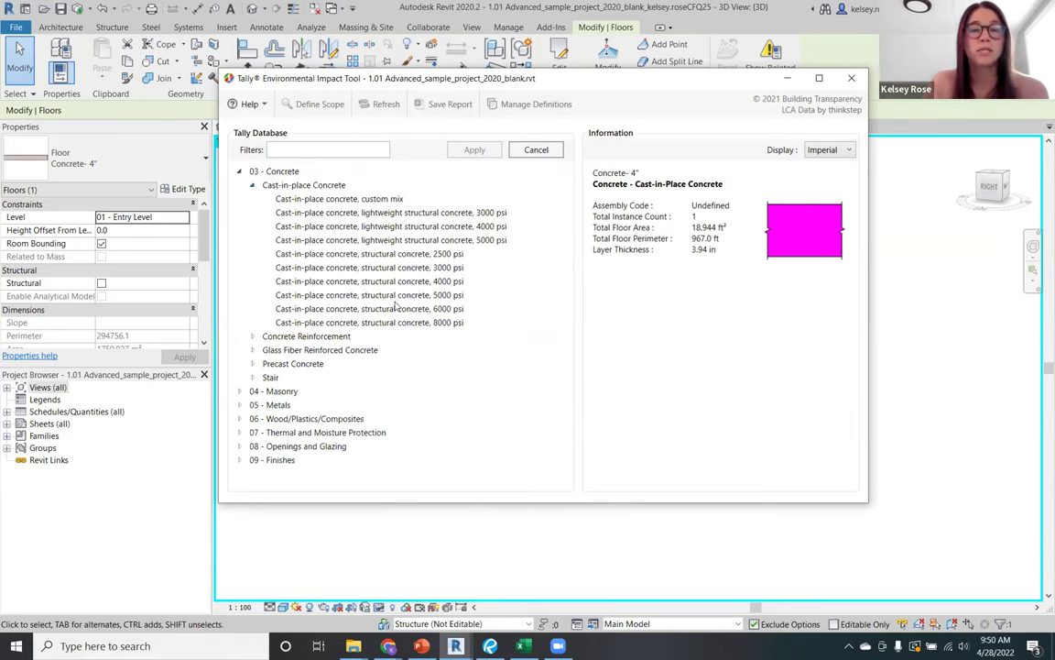
{"action": "left_click", "coordinate": [357, 295]}
{"action": "left_click", "coordinate": [475, 151]}
{"action": "left_click", "coordinate": [387, 317]}
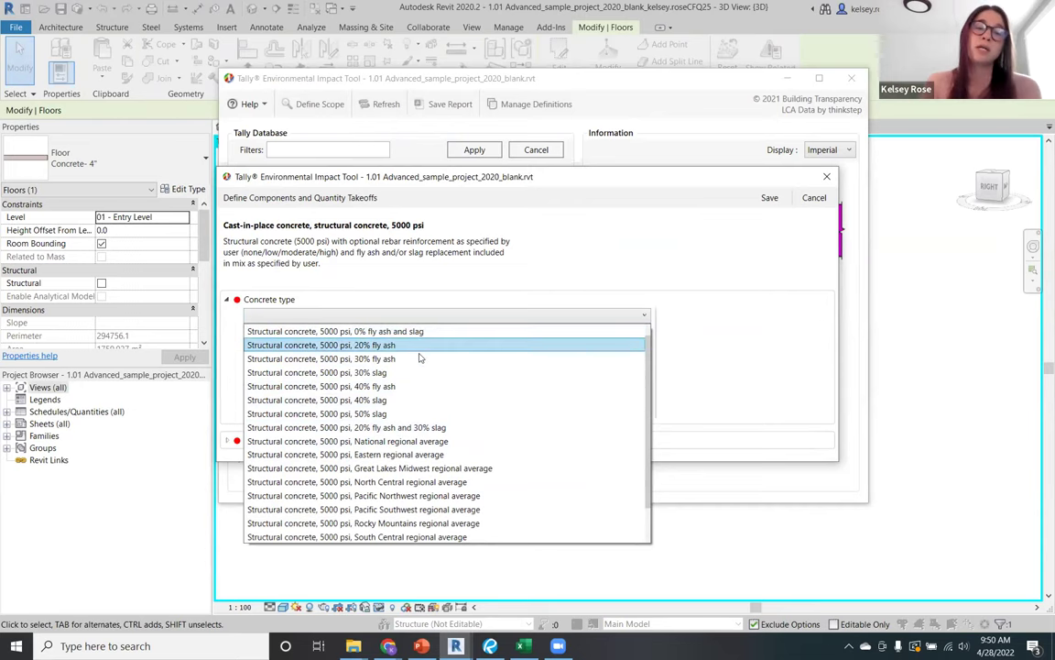
{"action": "scroll", "coordinate": [420, 366], "scroll_direction": "down", "scroll_amount": 1}
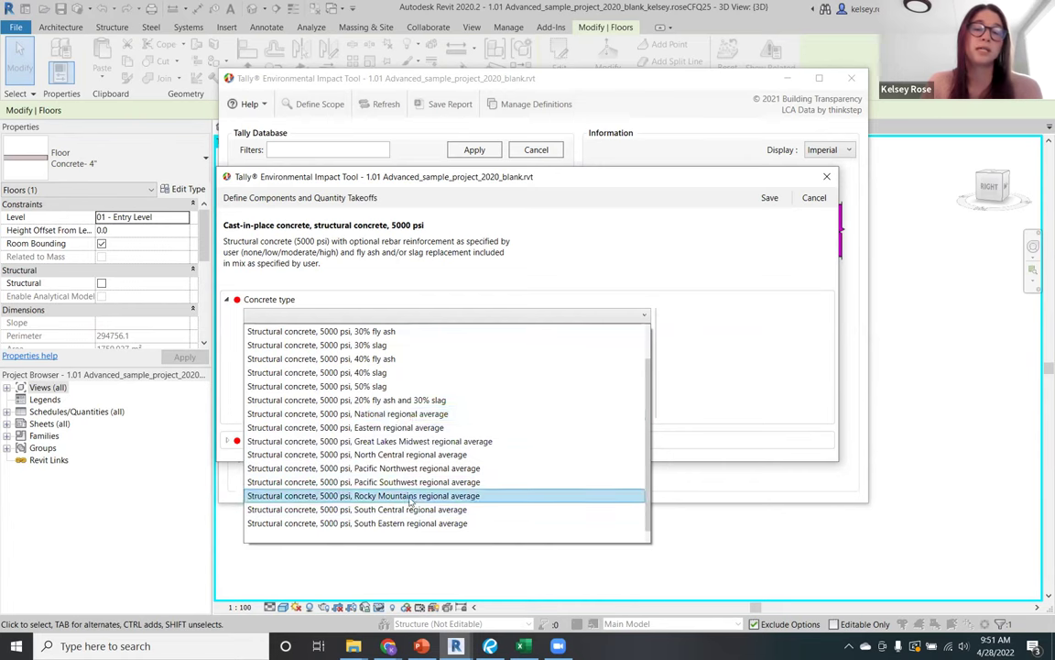
{"action": "scroll", "coordinate": [409, 502], "scroll_direction": "up", "scroll_amount": 1}
{"action": "left_click", "coordinate": [311, 344]}
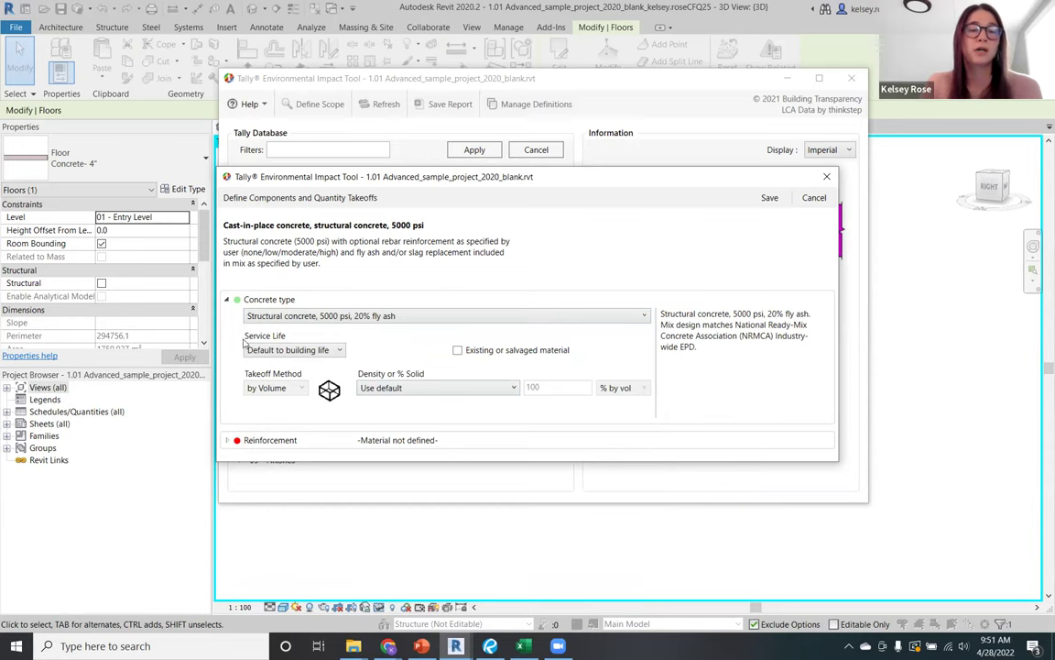
Step: Define the reinforcement as Steel, reinforcing rod, taken off by Volume with Slab, low reinforcement, and save the definition
{"action": "left_click", "coordinate": [229, 441]}
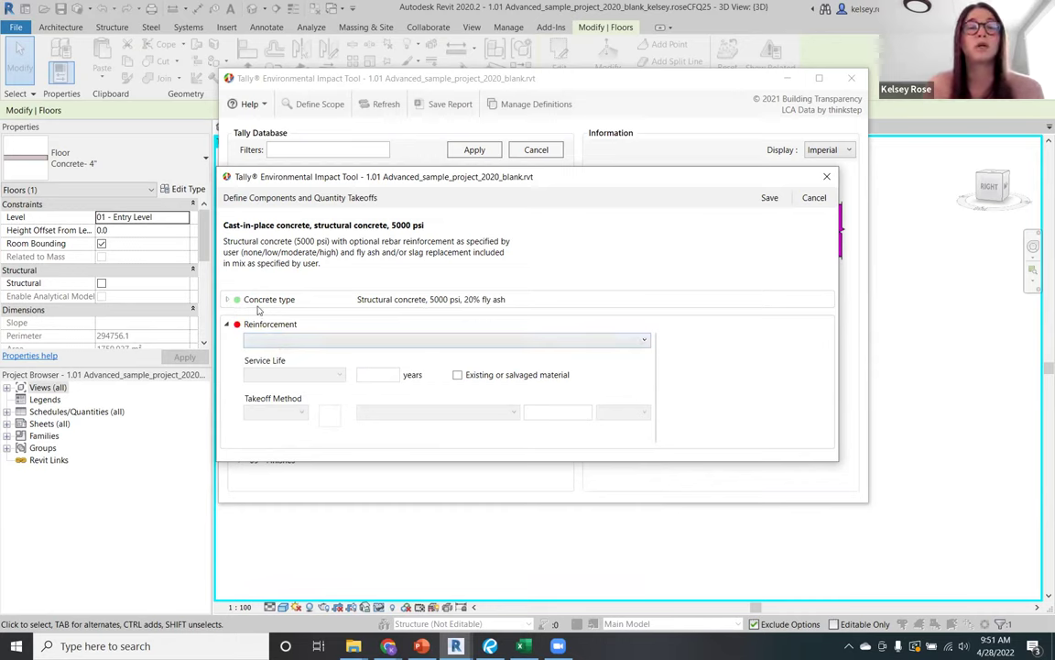
{"action": "left_click", "coordinate": [294, 342]}
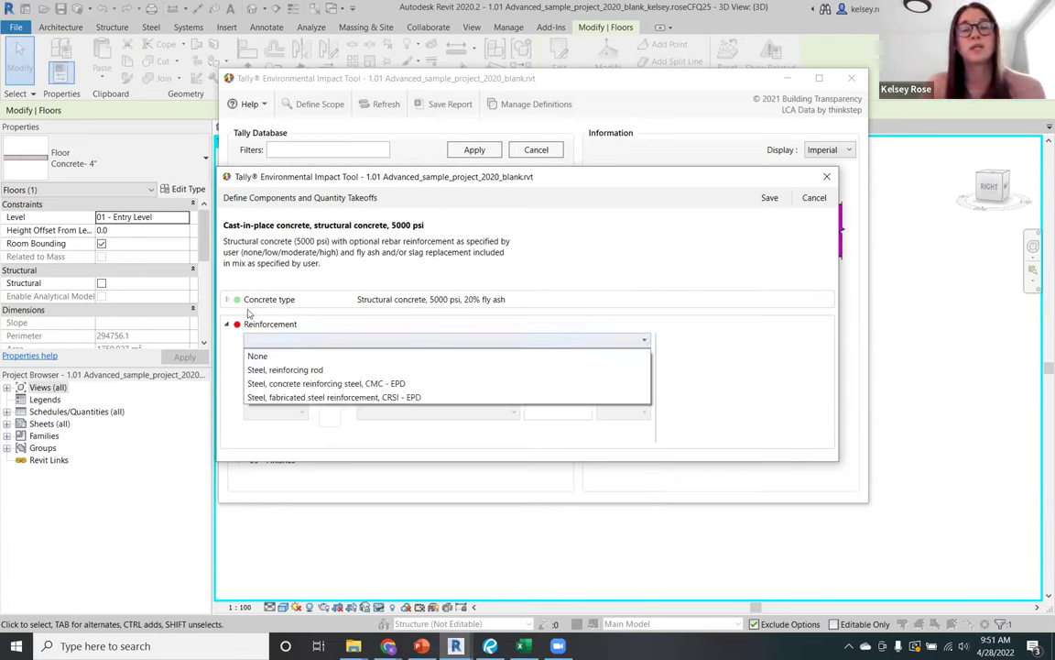
{"action": "left_click", "coordinate": [291, 371]}
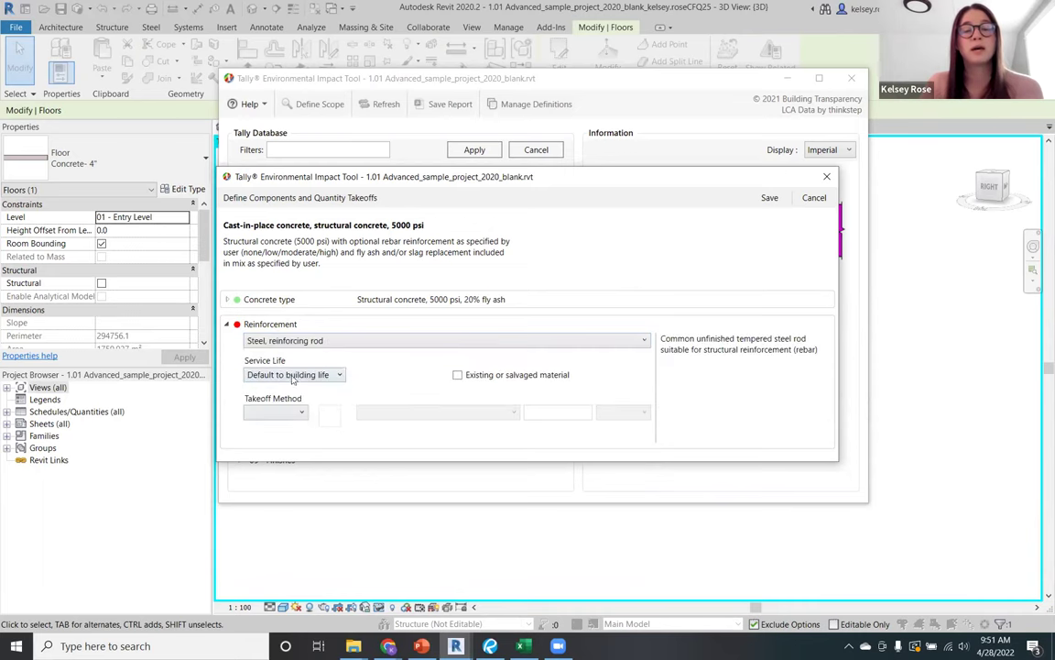
{"action": "left_click", "coordinate": [290, 414]}
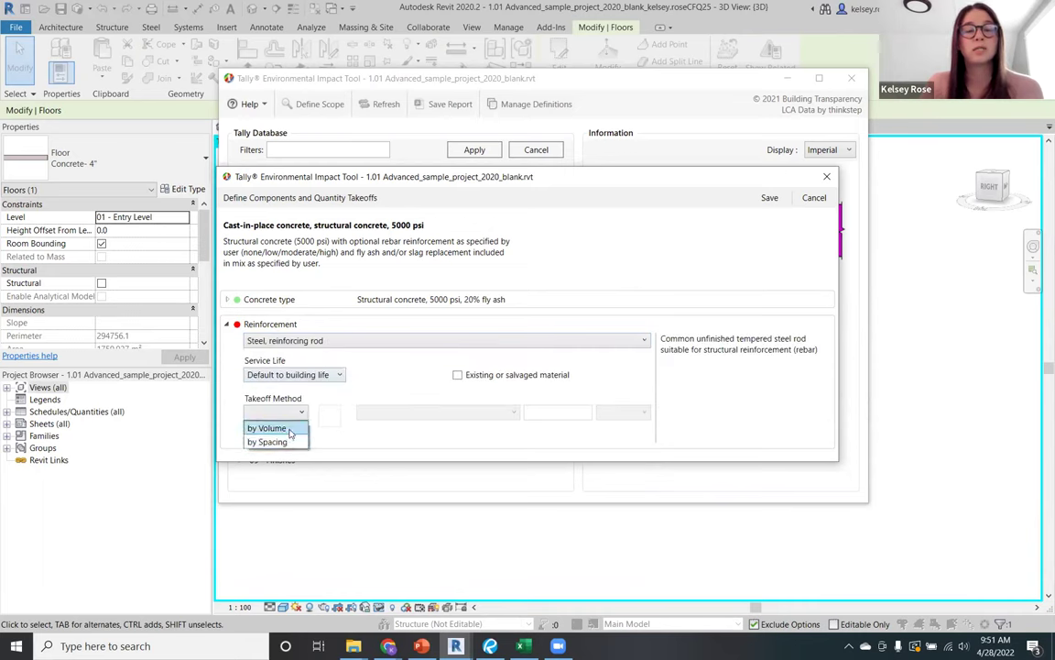
{"action": "left_click", "coordinate": [271, 427]}
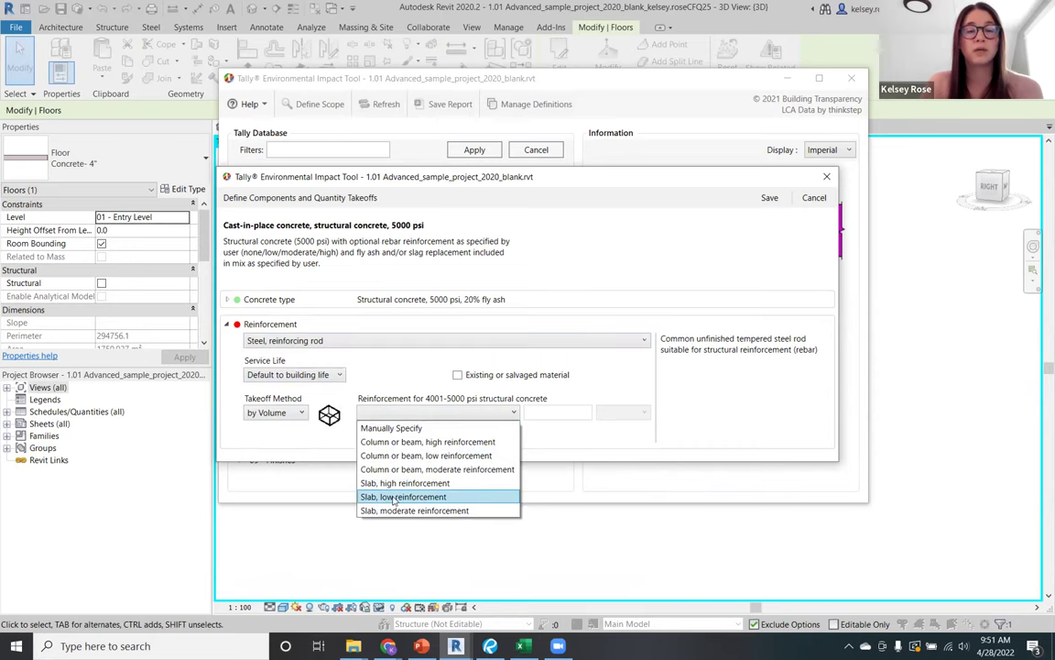
{"action": "left_click", "coordinate": [394, 497]}
{"action": "left_click", "coordinate": [770, 198]}
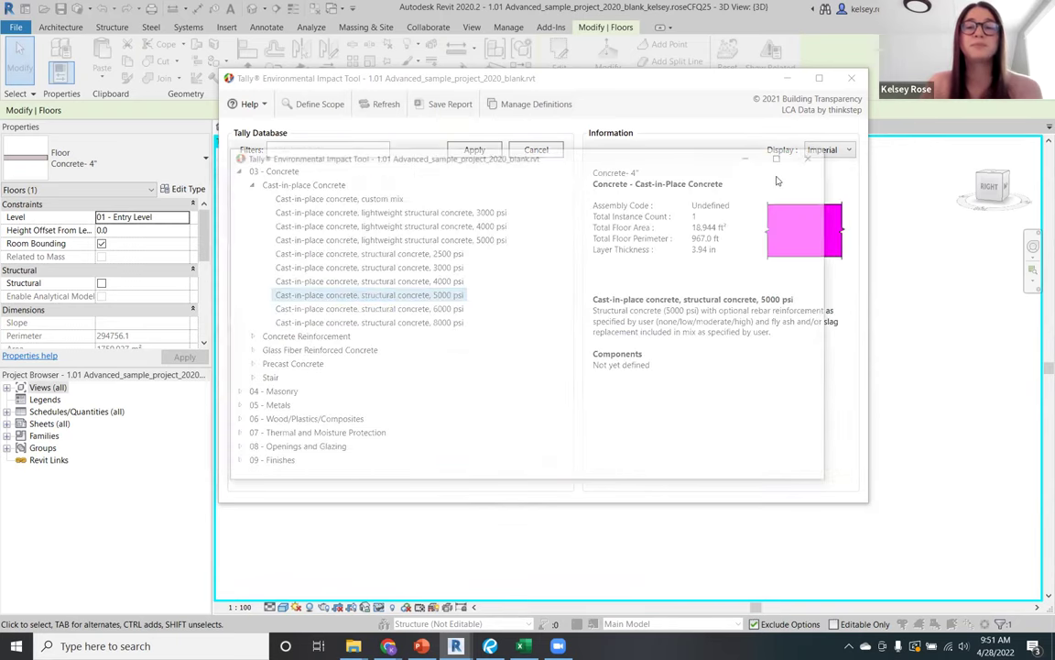
{"action": "left_click", "coordinate": [800, 178]}
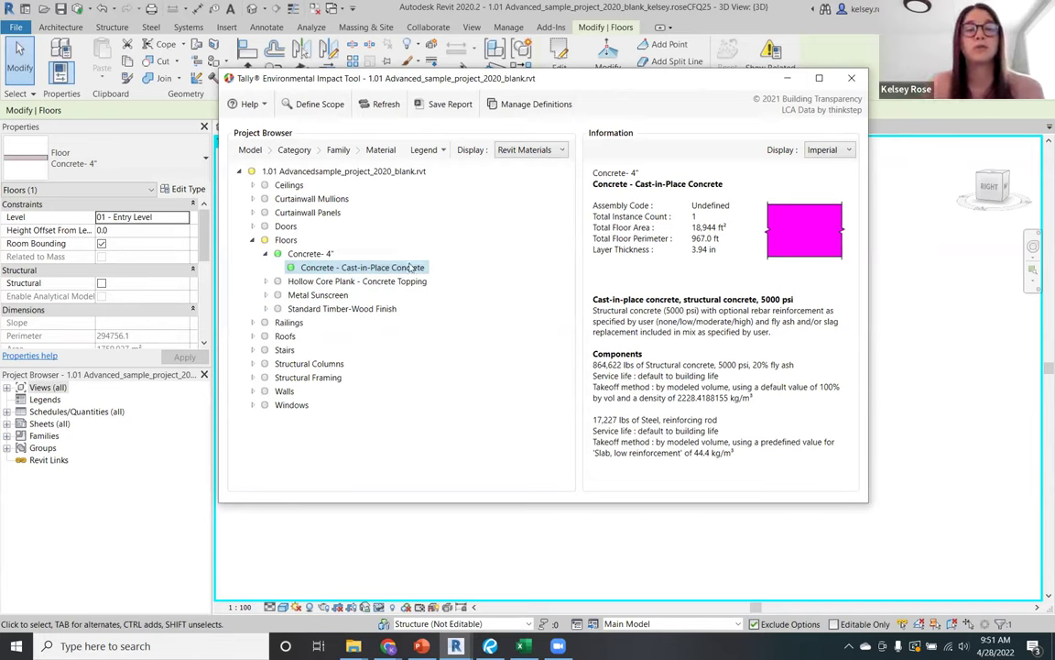
Step: Examine the component quantities, service life and takeoff methods listed for the defined cast-in-place concrete layer
{"action": "left_click_drag", "start_coordinate": [593, 353], "coordinate": [745, 452]}
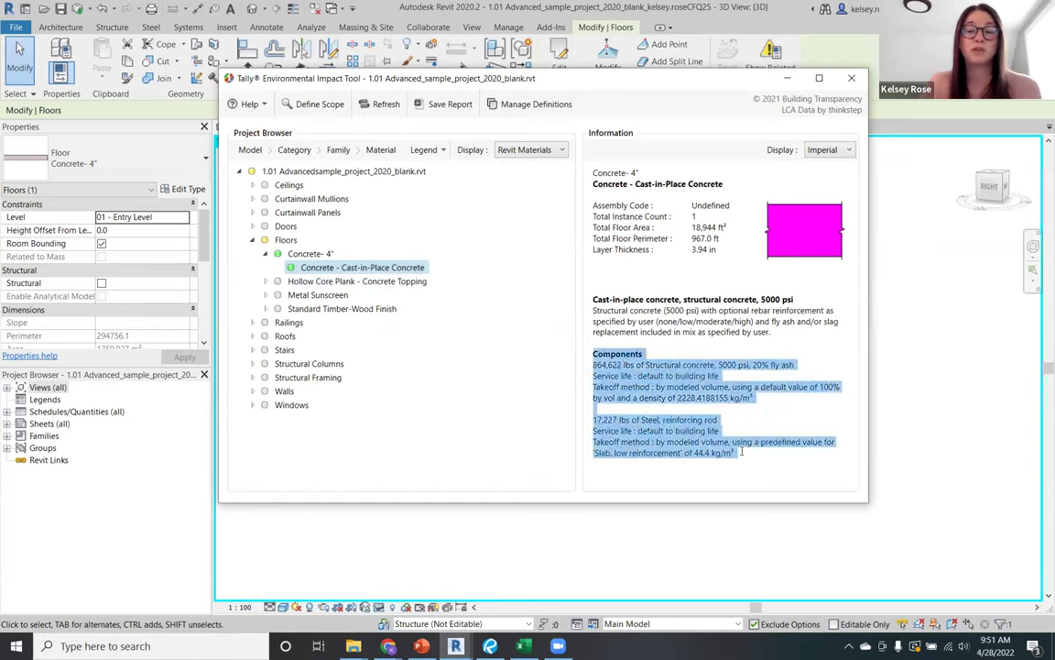
{"action": "left_click", "coordinate": [718, 385]}
{"action": "left_click_drag", "start_coordinate": [715, 365], "coordinate": [761, 364]}
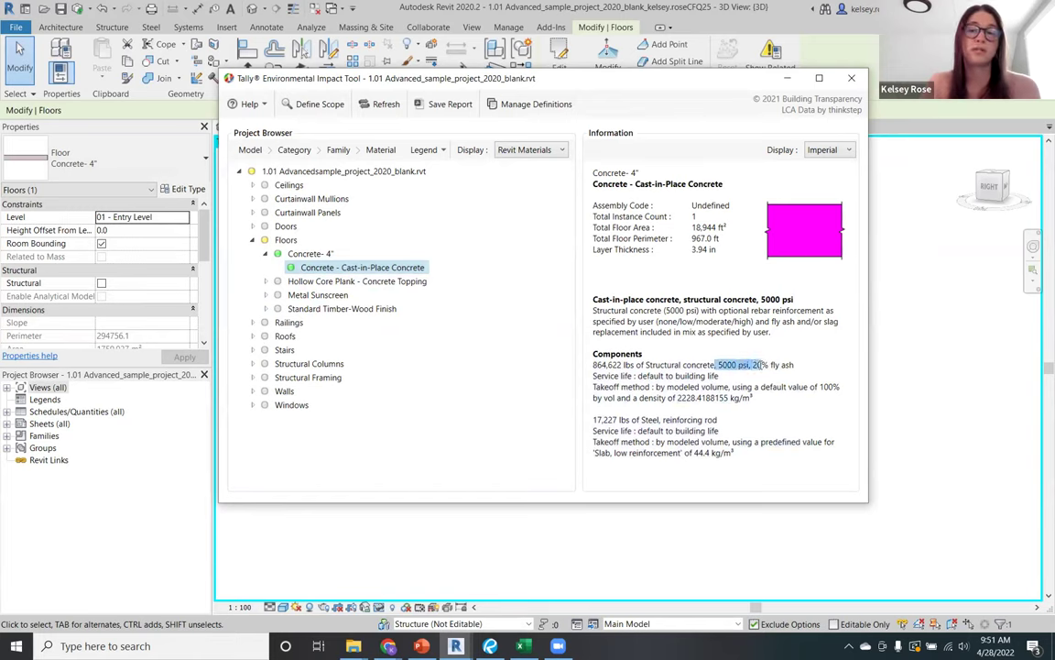
{"action": "left_click", "coordinate": [800, 364]}
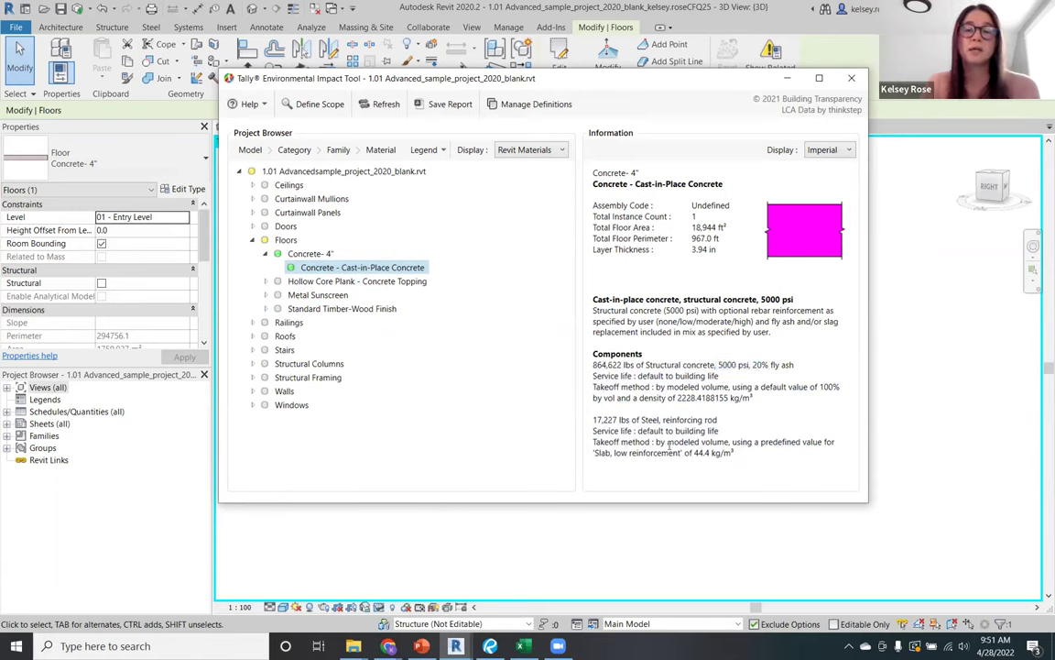
{"action": "left_click_drag", "start_coordinate": [665, 419], "coordinate": [592, 419]}
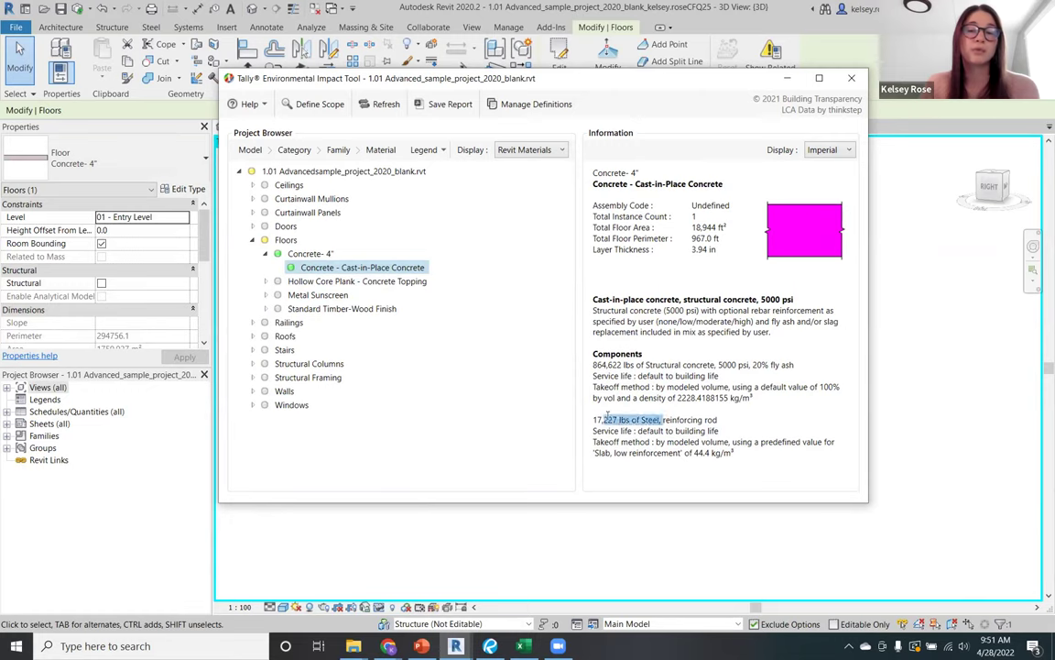
{"action": "left_click", "coordinate": [641, 368]}
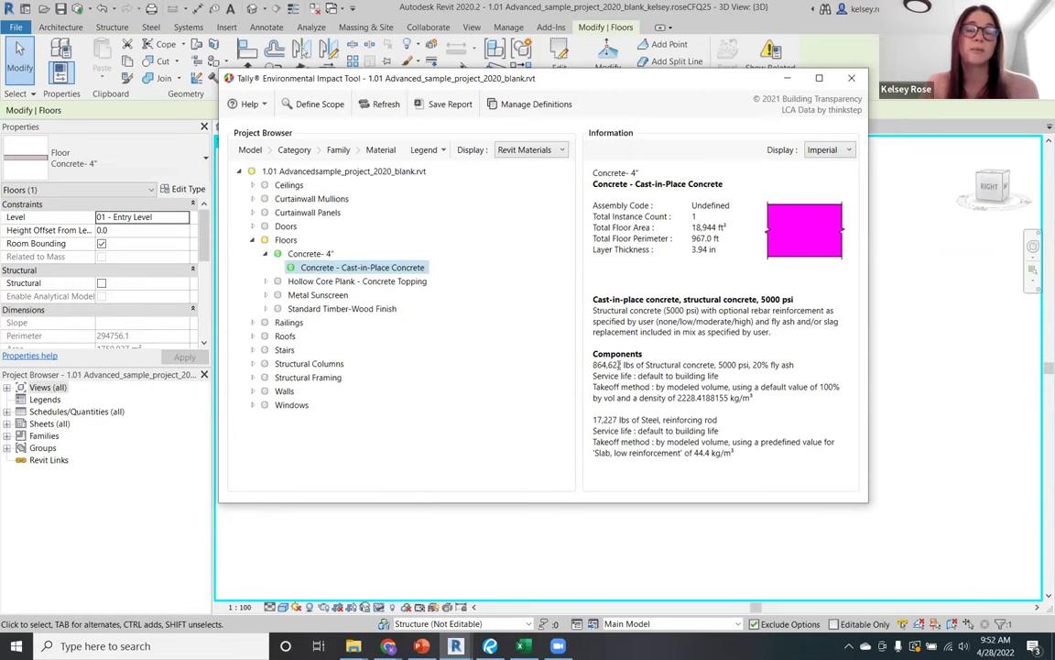
{"action": "double_click", "coordinate": [620, 364]}
{"action": "left_click", "coordinate": [611, 370]}
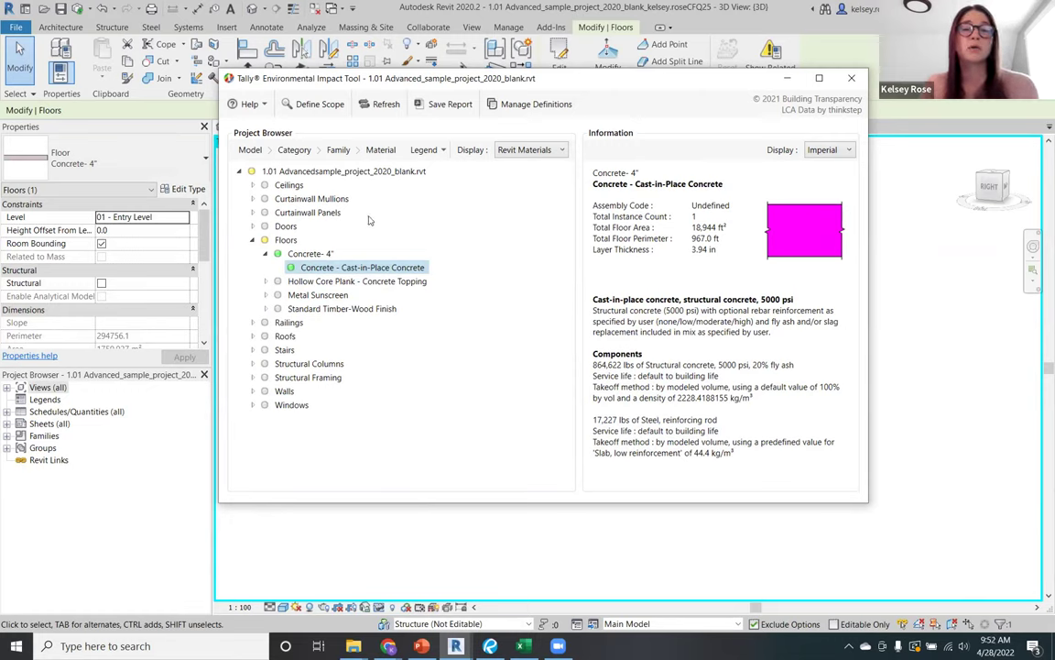
Step: Return to the Revit 3D view and try to reset its temporary hide/isolate, cancelling synchronization with the central model
{"action": "left_click", "coordinate": [632, 8]}
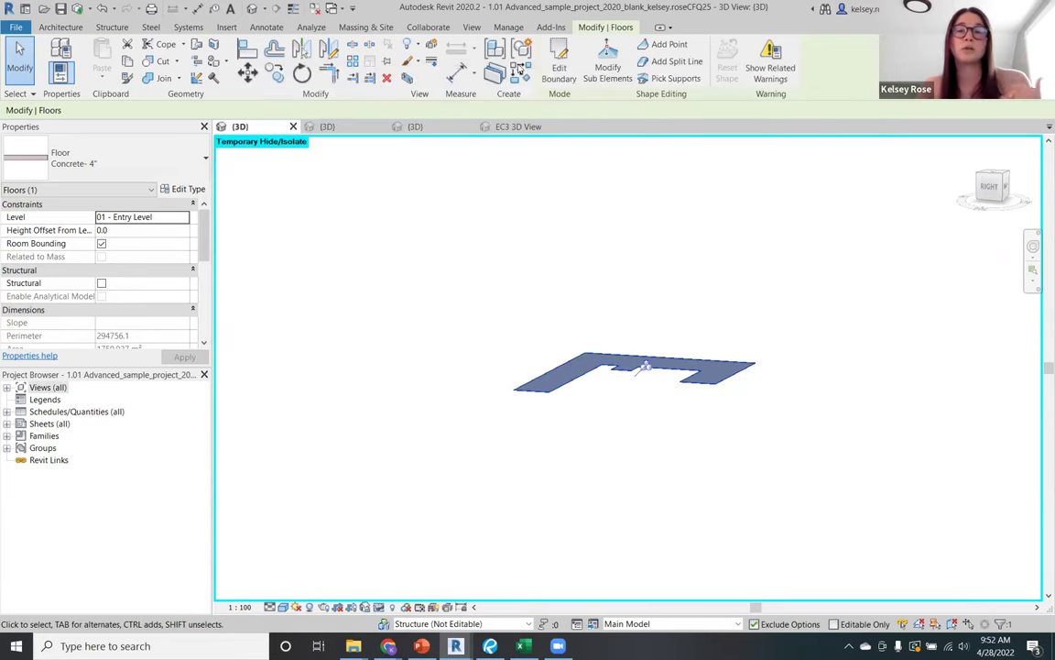
{"action": "left_click", "coordinate": [380, 607]}
{"action": "left_click", "coordinate": [431, 593]}
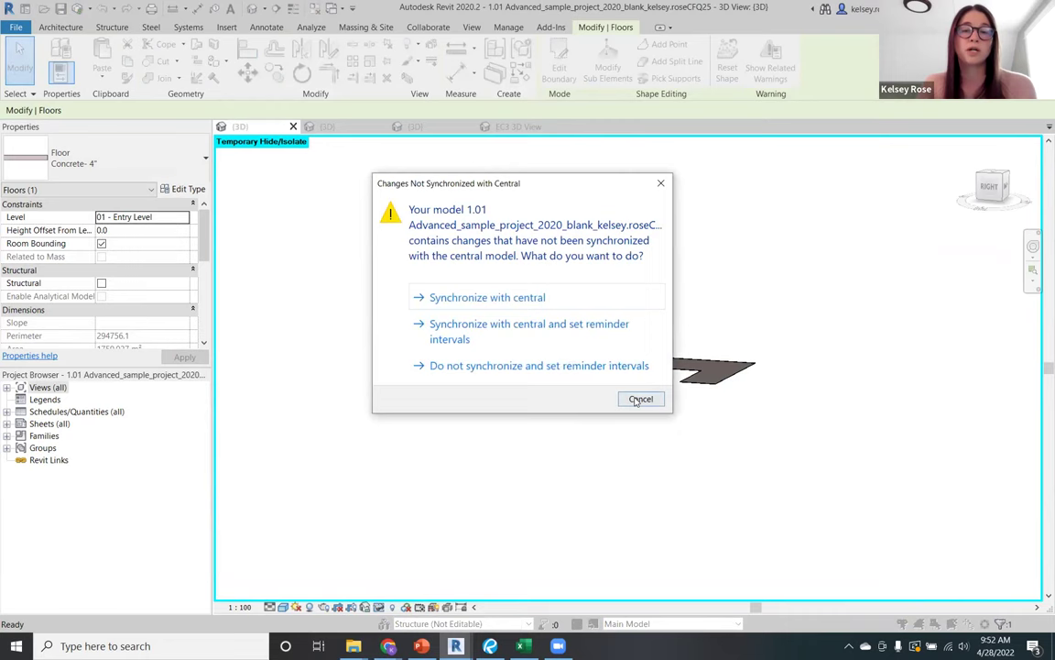
{"action": "left_click", "coordinate": [641, 398]}
Step: Switch to the 3D view of the 1.03 Advanced_sample_project_2020_complete model, launch Tally and close the extra EC3 3D View
{"action": "left_click", "coordinate": [414, 127]}
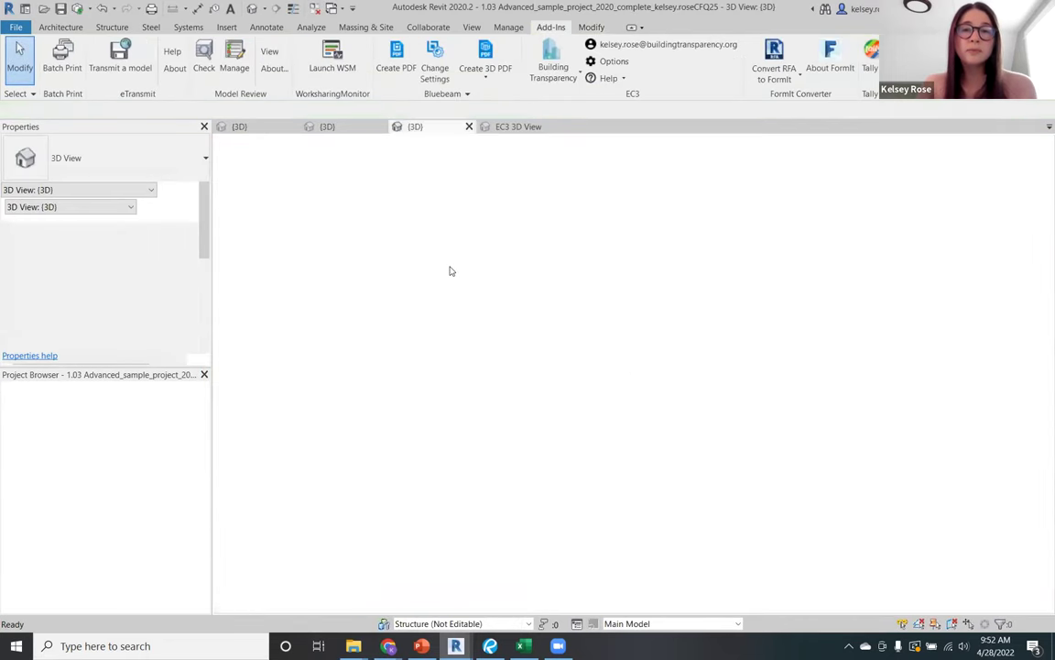
{"action": "left_click", "coordinate": [637, 206]}
{"action": "left_click", "coordinate": [871, 62]}
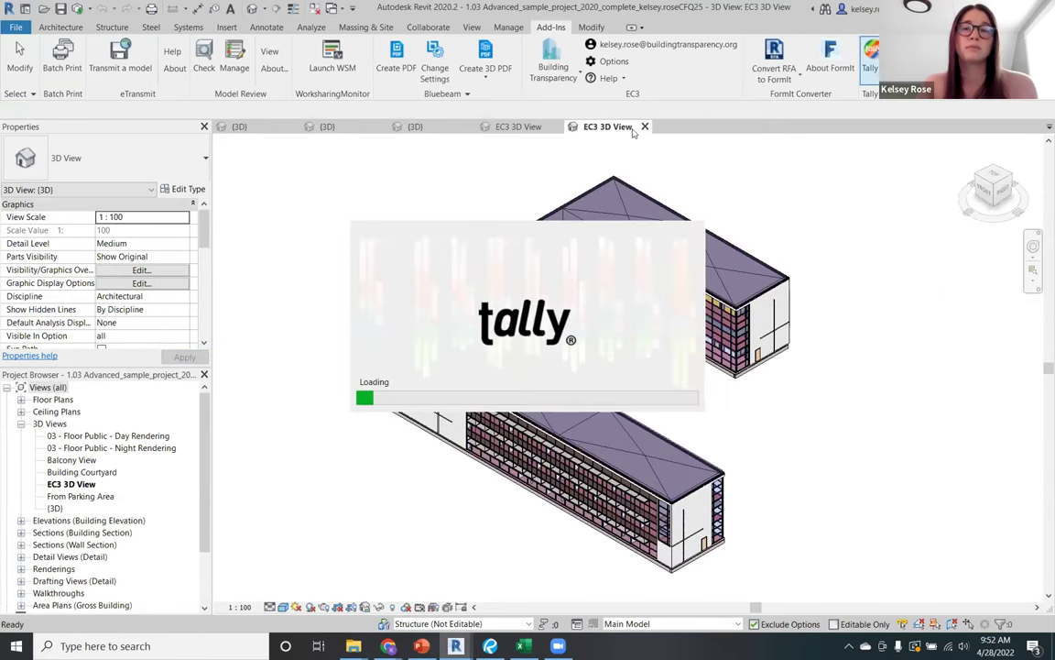
{"action": "left_click", "coordinate": [645, 127]}
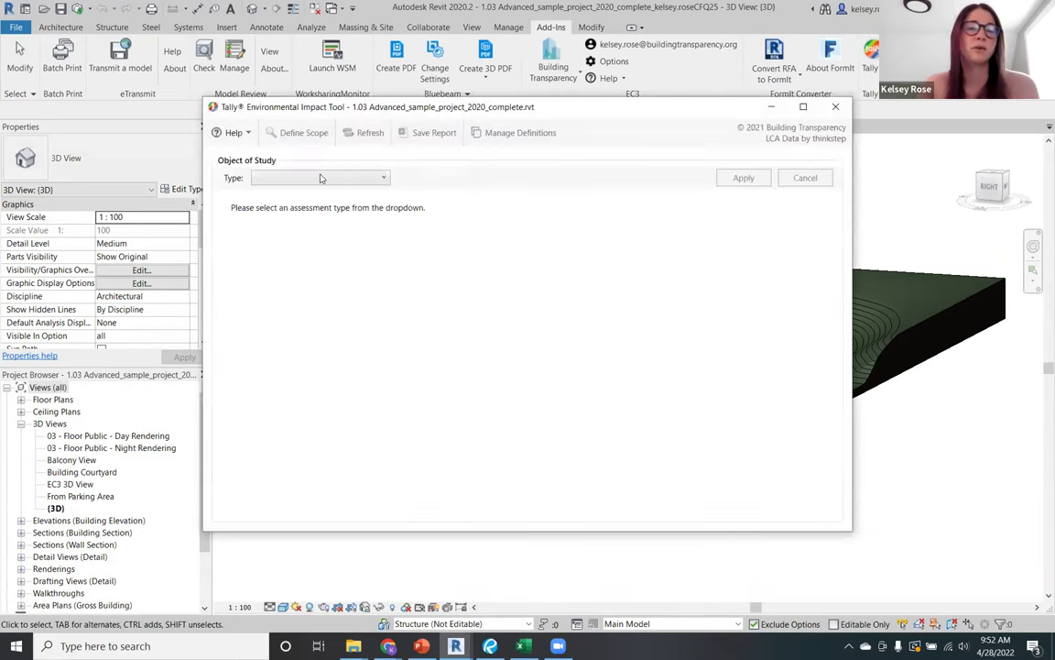
Step: Set Tally's object of study to Full Building Study for the complete model and apply it
{"action": "left_click", "coordinate": [289, 181]}
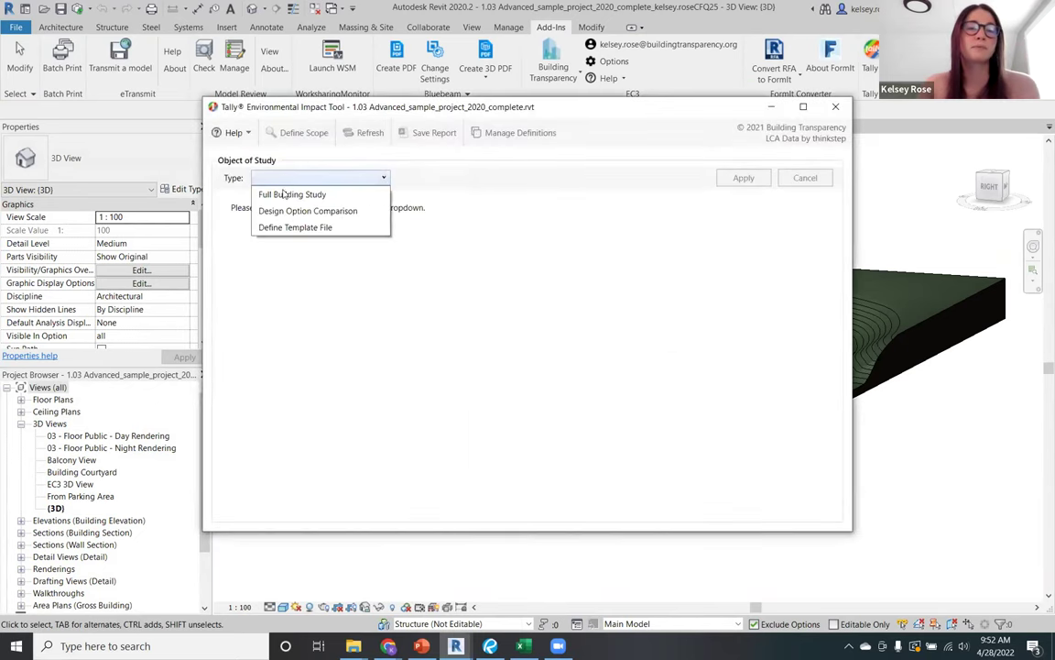
{"action": "left_click", "coordinate": [289, 193]}
{"action": "left_click", "coordinate": [402, 221]}
{"action": "left_click", "coordinate": [743, 177]}
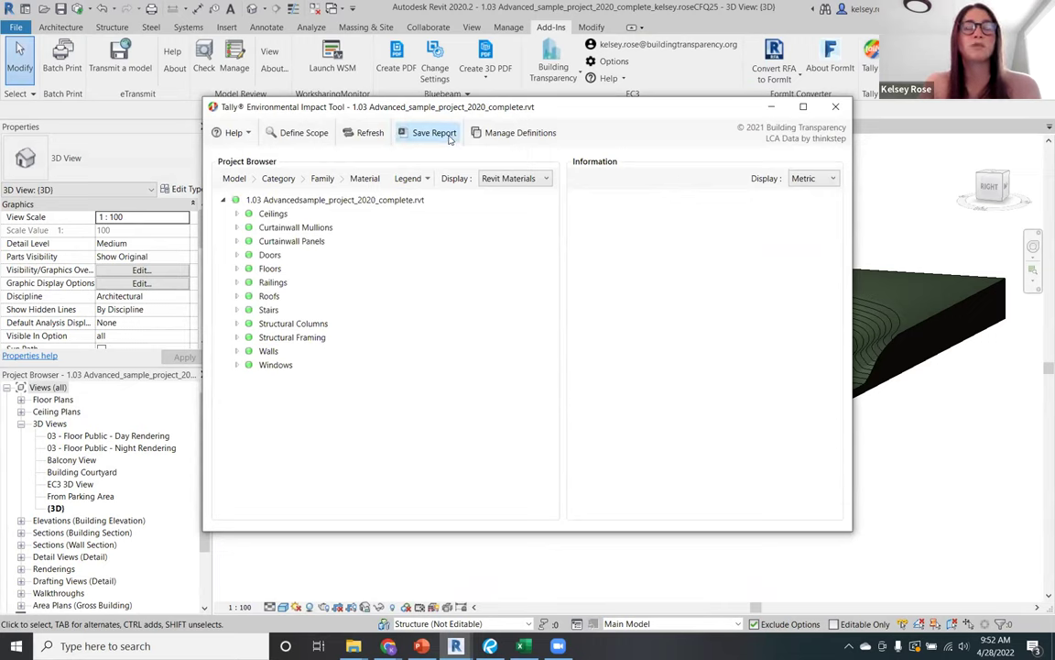
Step: Inspect the materials of the 2x2 ft Grid ceiling under Ceilings, then collapse the category
{"action": "left_click", "coordinate": [236, 214]}
{"action": "left_click", "coordinate": [249, 228]}
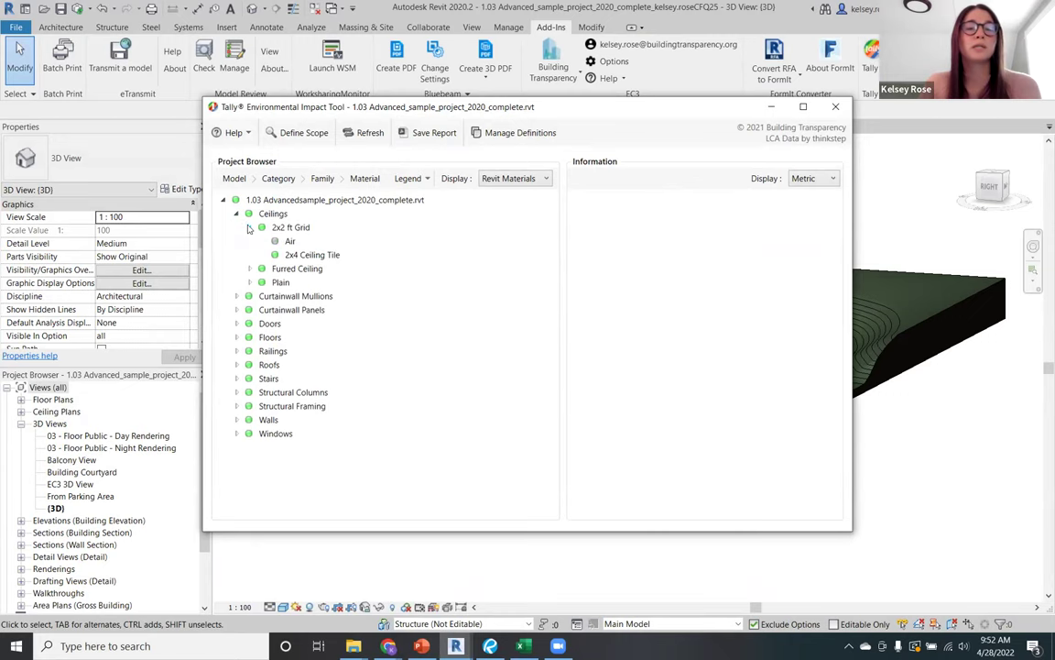
{"action": "left_click", "coordinate": [249, 228]}
{"action": "left_click", "coordinate": [236, 213]}
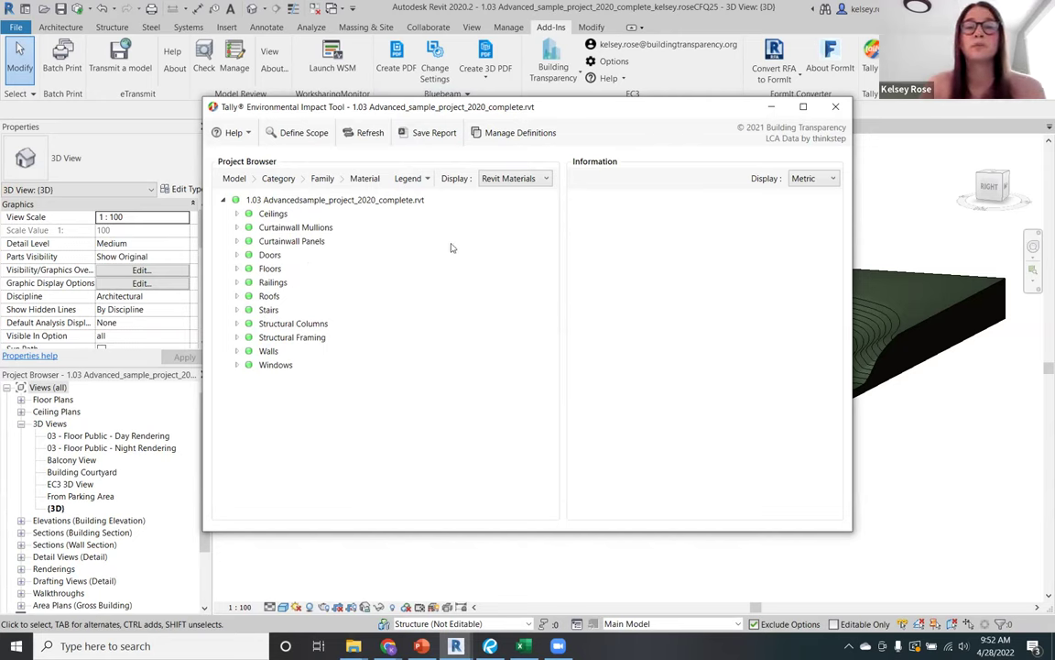
Step: Start saving a Tally report and set its title to "Test"
{"action": "left_click", "coordinate": [433, 133]}
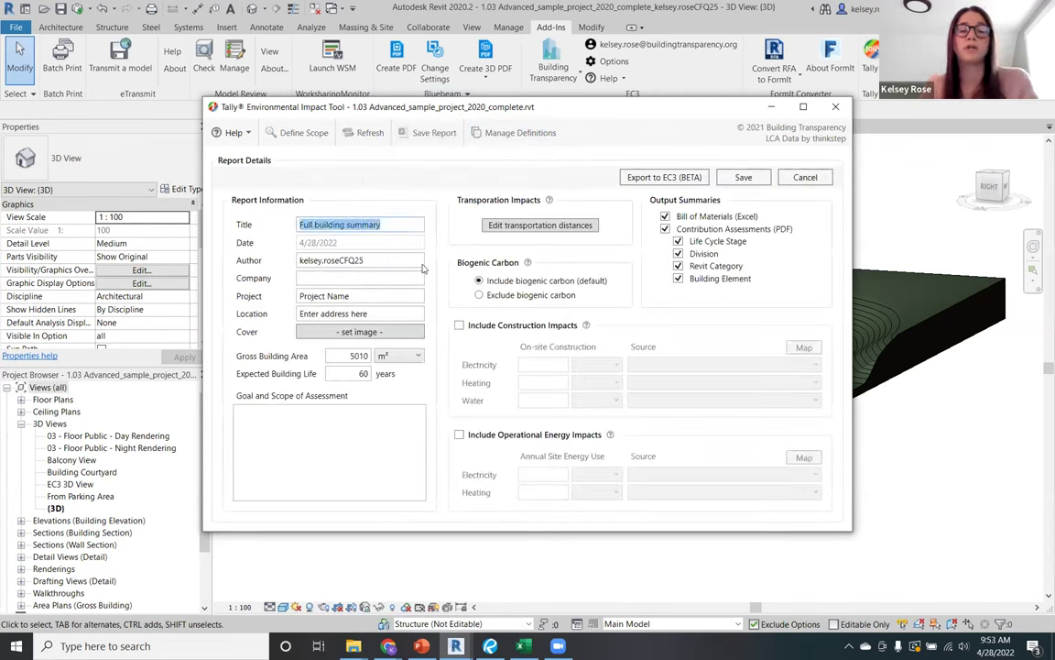
{"action": "type", "text": "Test"}
{"action": "key", "text": "Tab"}
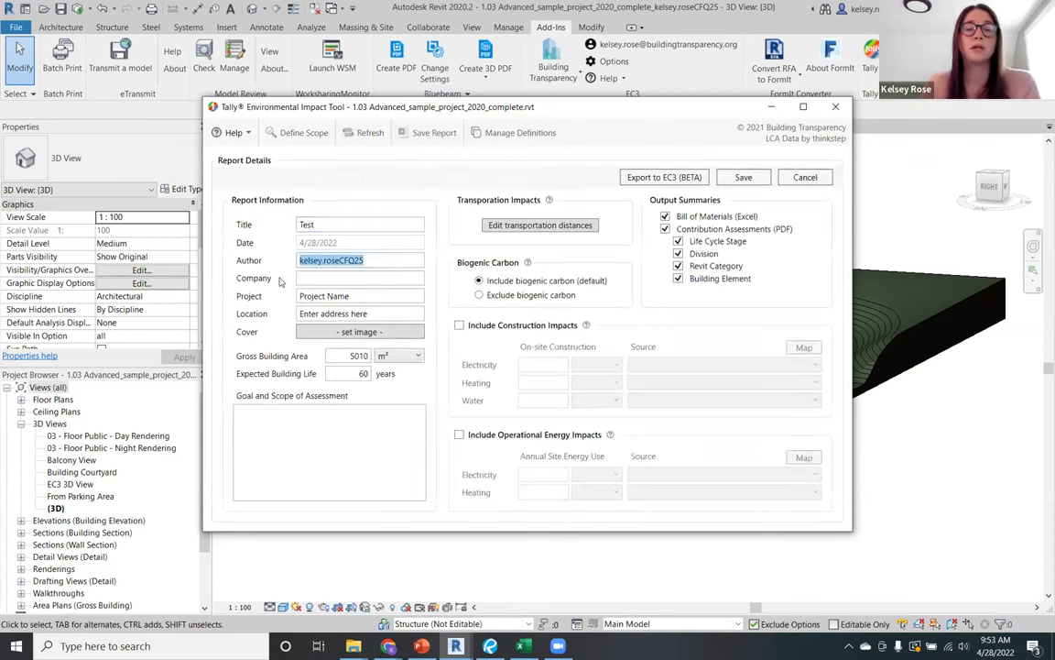
Step: Enter the author's initials in the Author field of the Tally report details
{"action": "type", "text": "KR"}
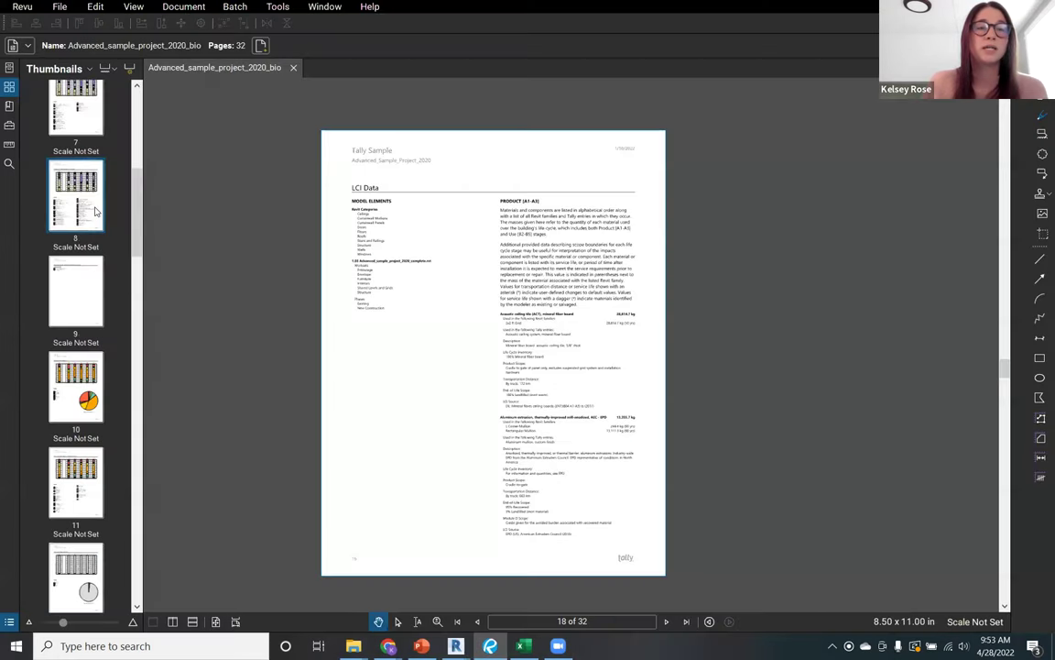
Step: Go to the Report Summary page of the Advanced_sample_project_2020_bio PDF and examine the Environmental Impact Totals table
{"action": "key", "text": "Home"}
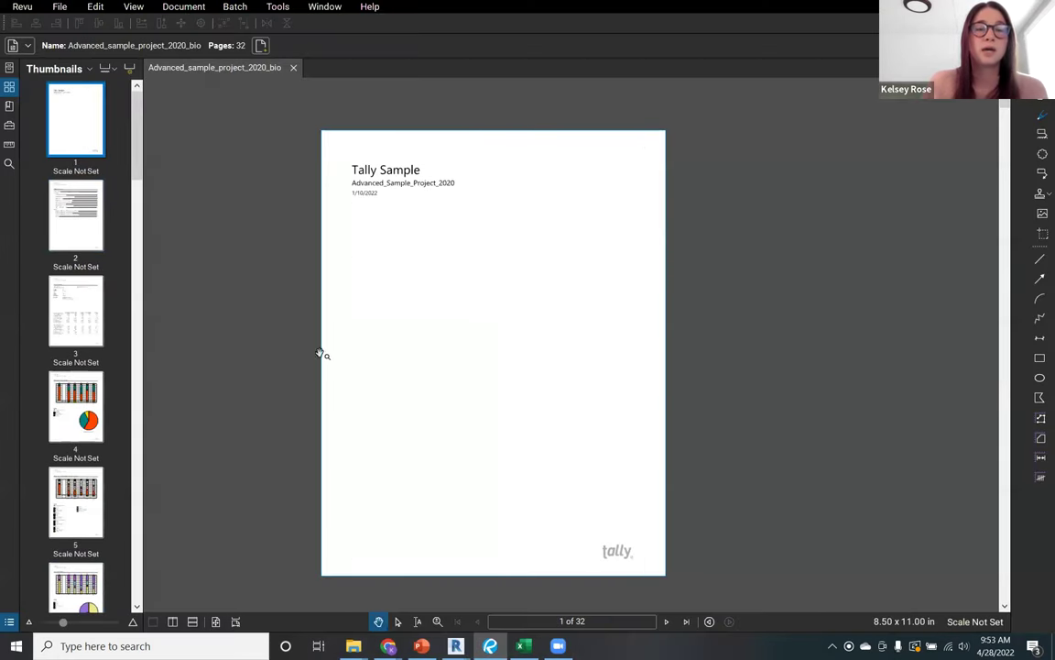
{"action": "left_click", "coordinate": [215, 622]}
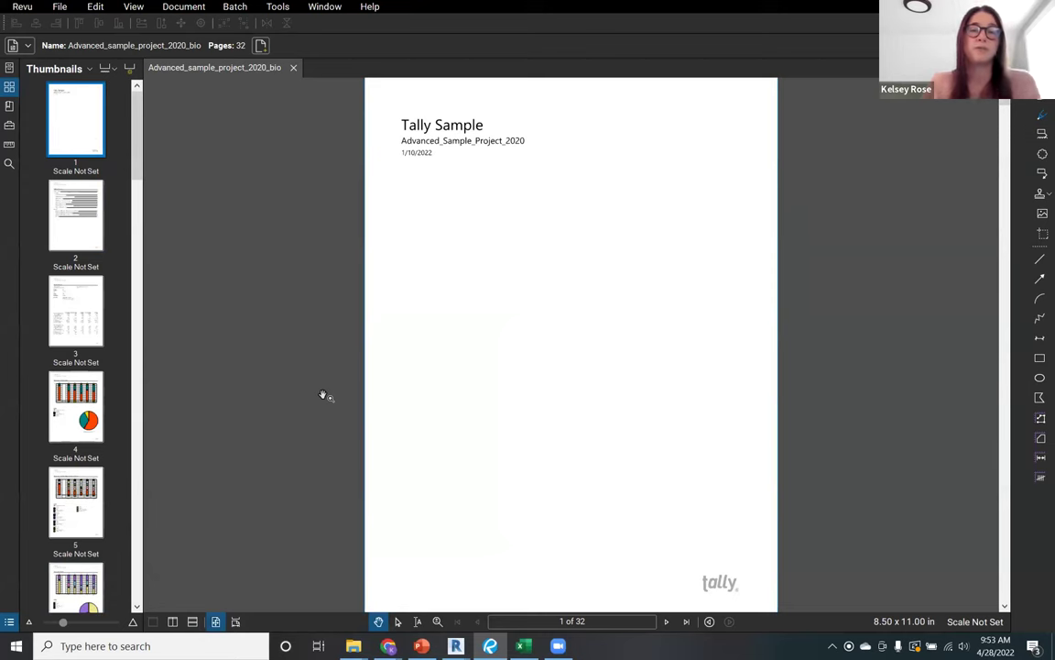
{"action": "key", "text": "Page_Down"}
{"action": "key", "text": "Page_Down"}
{"action": "key", "text": "Page_Down"}
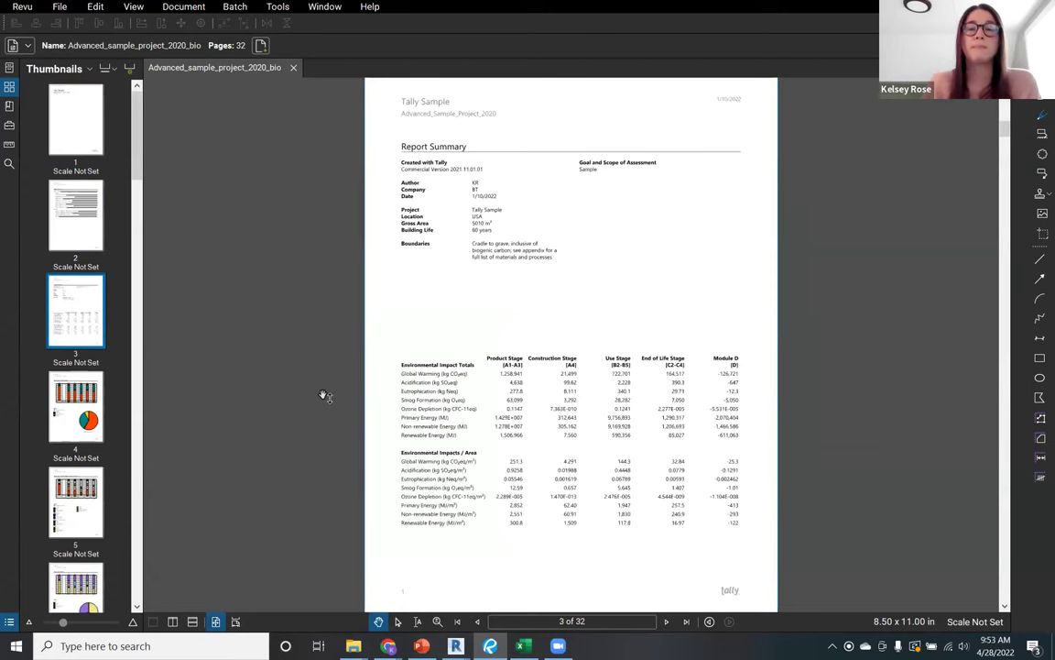
{"action": "key", "text": "Page_Up"}
{"action": "scroll", "coordinate": [322, 249], "scroll_direction": "up", "scroll_amount": 5, "text": "ctrl"}
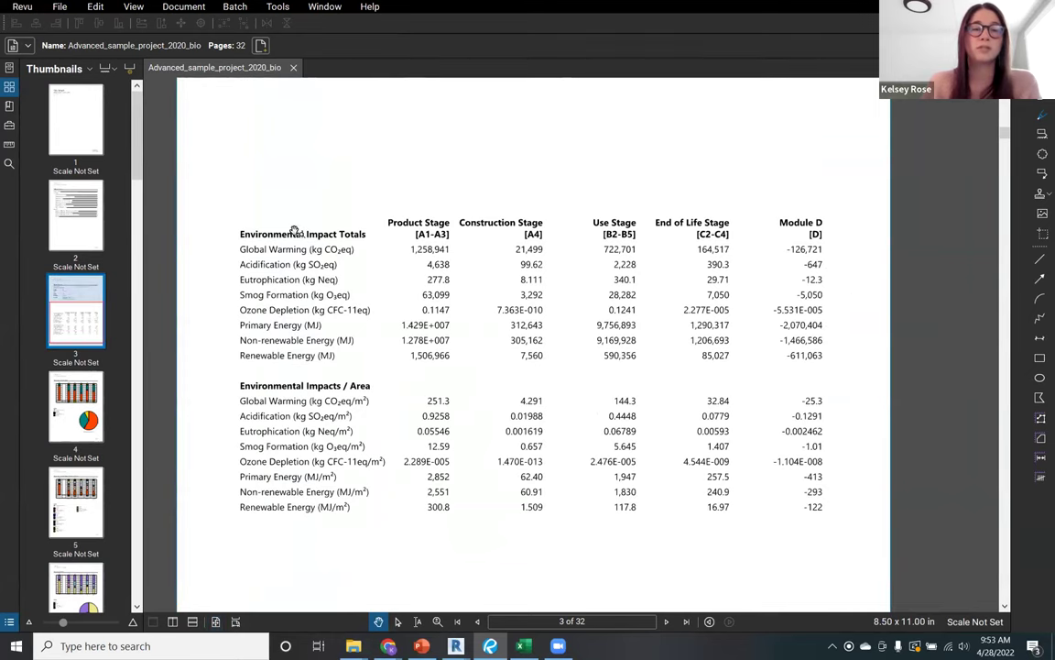
{"action": "scroll", "coordinate": [320, 406], "scroll_direction": "down", "scroll_amount": 5, "text": "ctrl"}
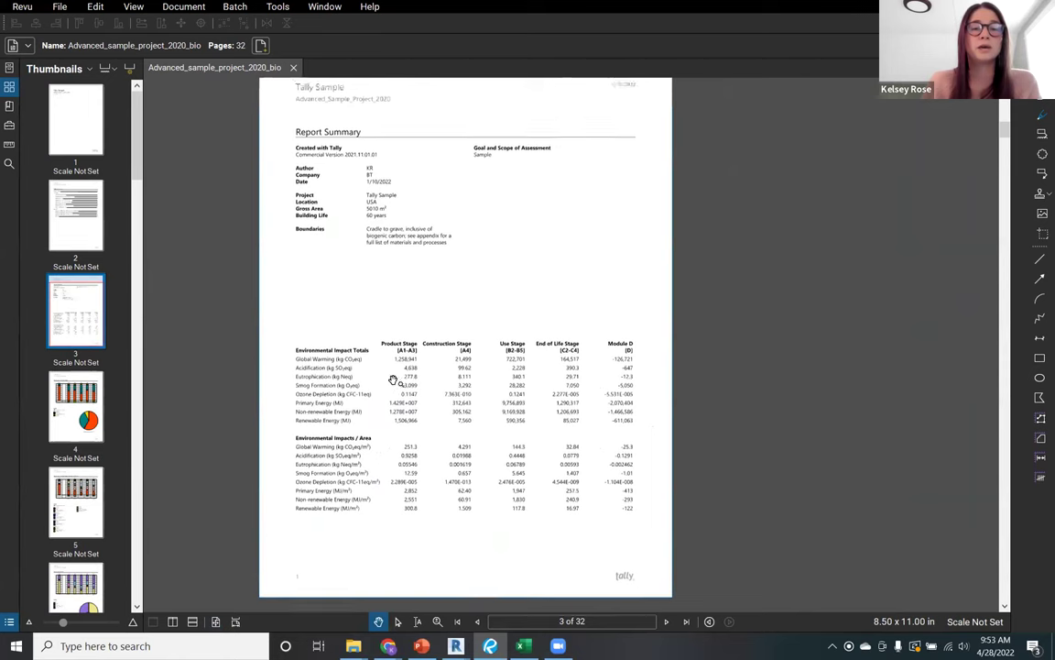
Step: Examine the Results per Life Cycle Stage charts and the following page itemized by Division
{"action": "key", "text": "Page_Down"}
{"action": "left_click_drag", "start_coordinate": [420, 337], "coordinate": [426, 342]}
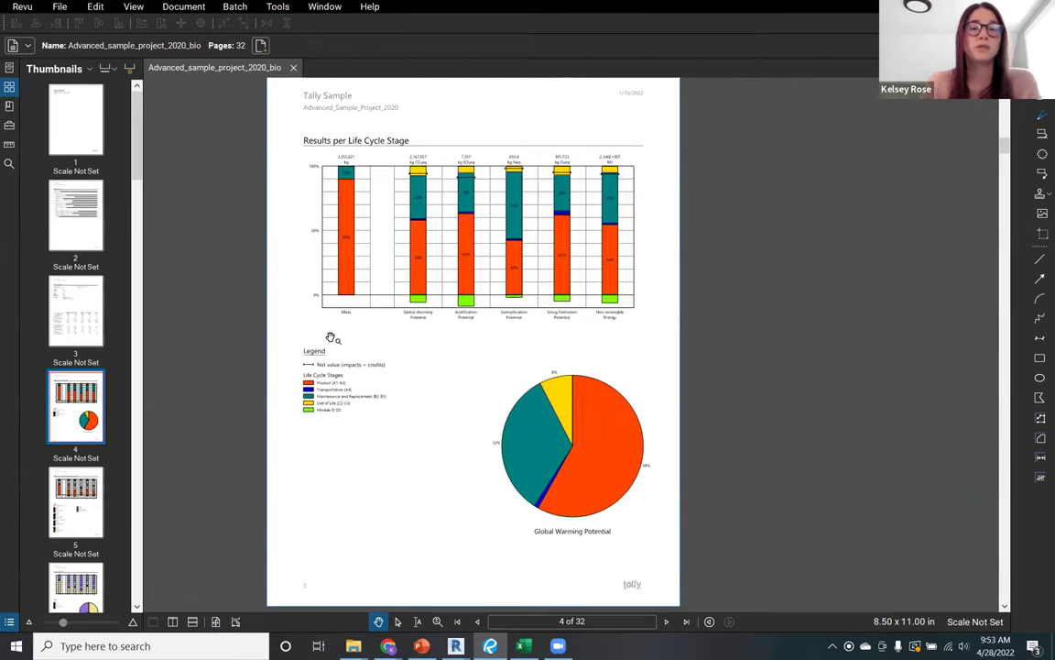
{"action": "scroll", "coordinate": [418, 341], "scroll_direction": "up", "scroll_amount": 2}
{"action": "scroll", "coordinate": [419, 341], "scroll_direction": "down", "scroll_amount": 1}
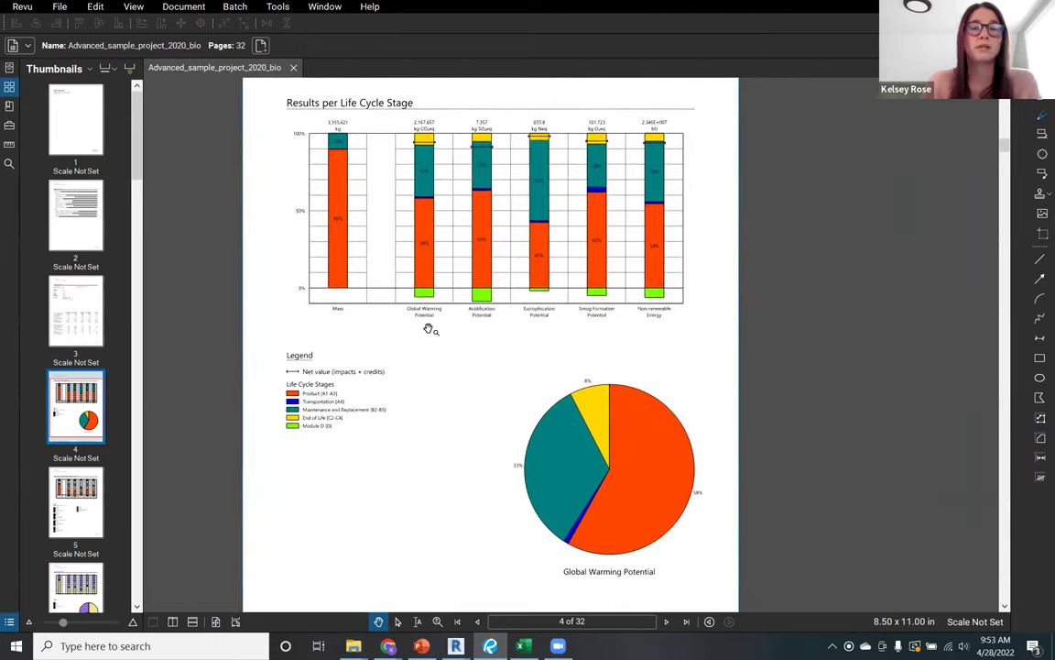
{"action": "key", "text": "Page_Down"}
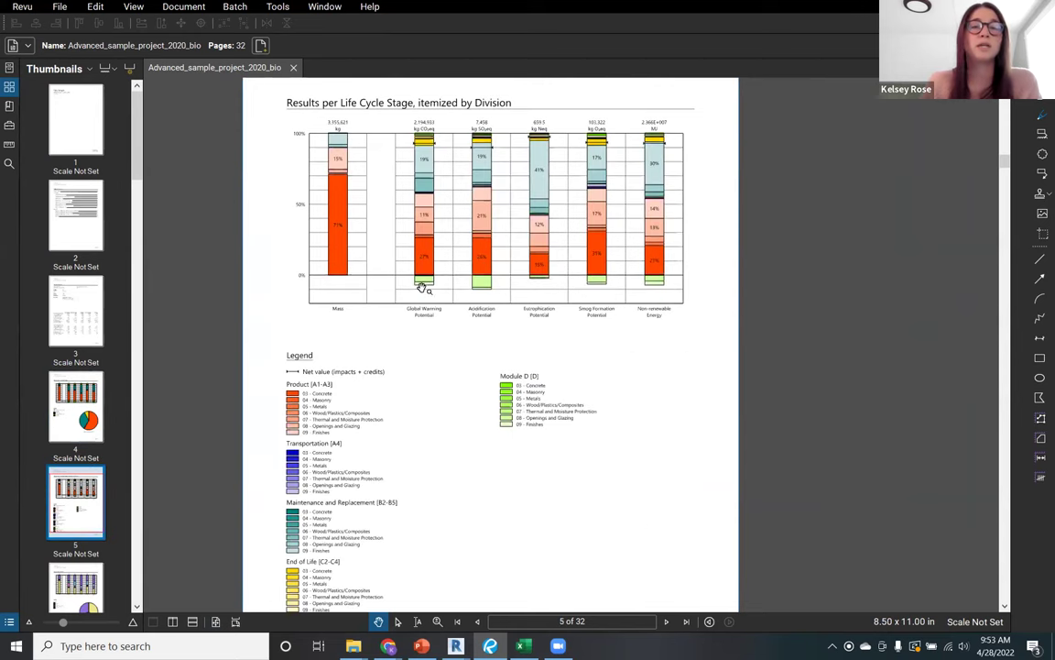
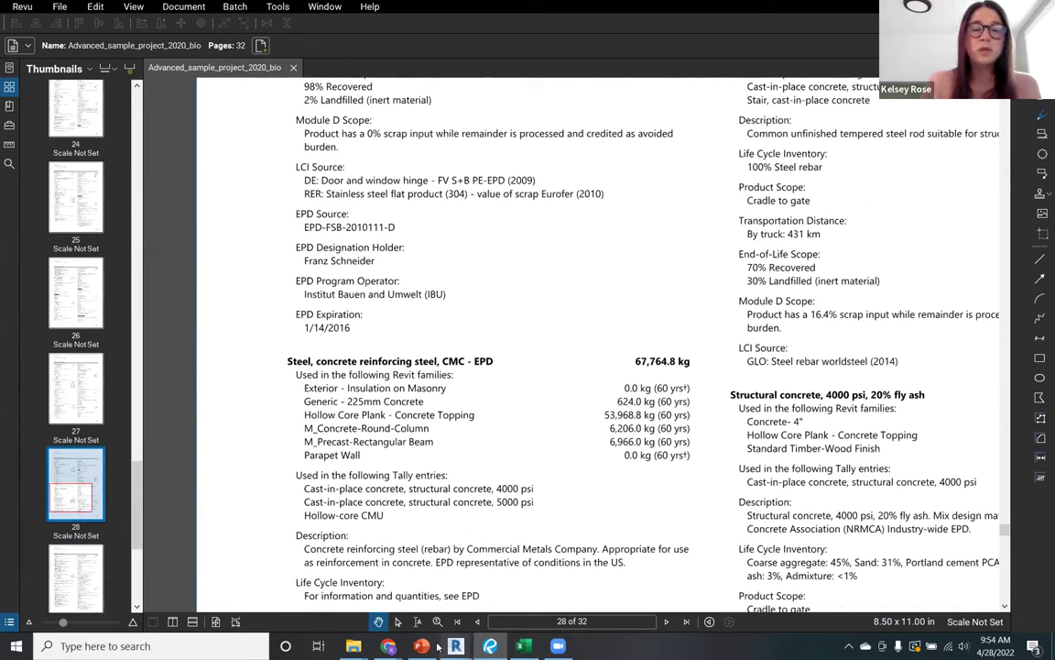
Step: Glance at the Excel report, return to page 4 of the PDF and examine the Results per Life Cycle Stage bar chart closely
{"action": "left_click", "coordinate": [214, 623]}
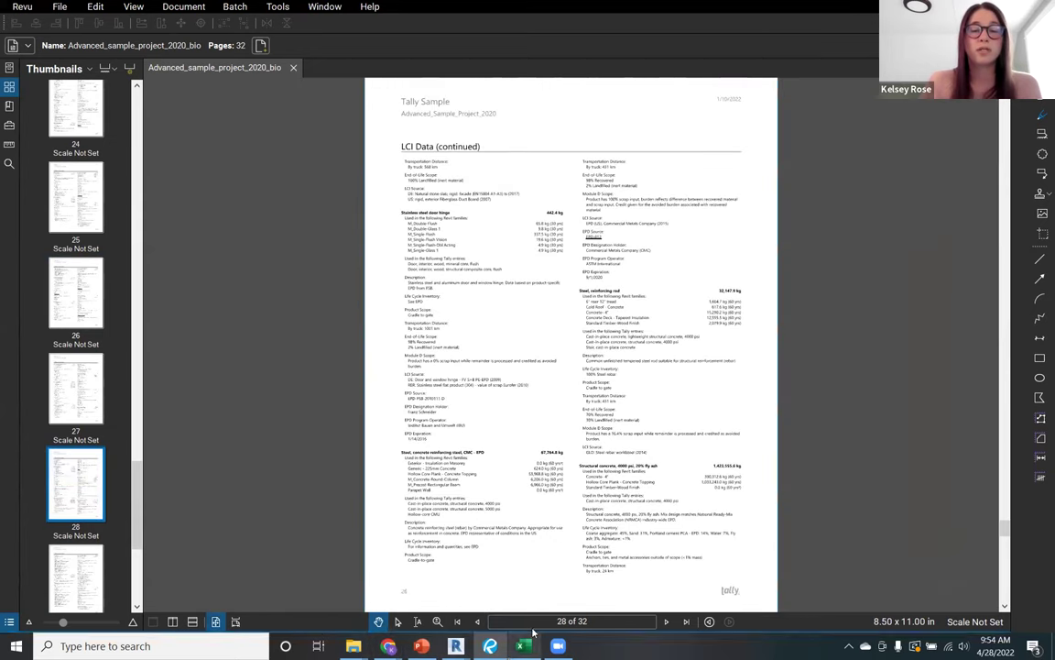
{"action": "key", "text": "alt+Tab"}
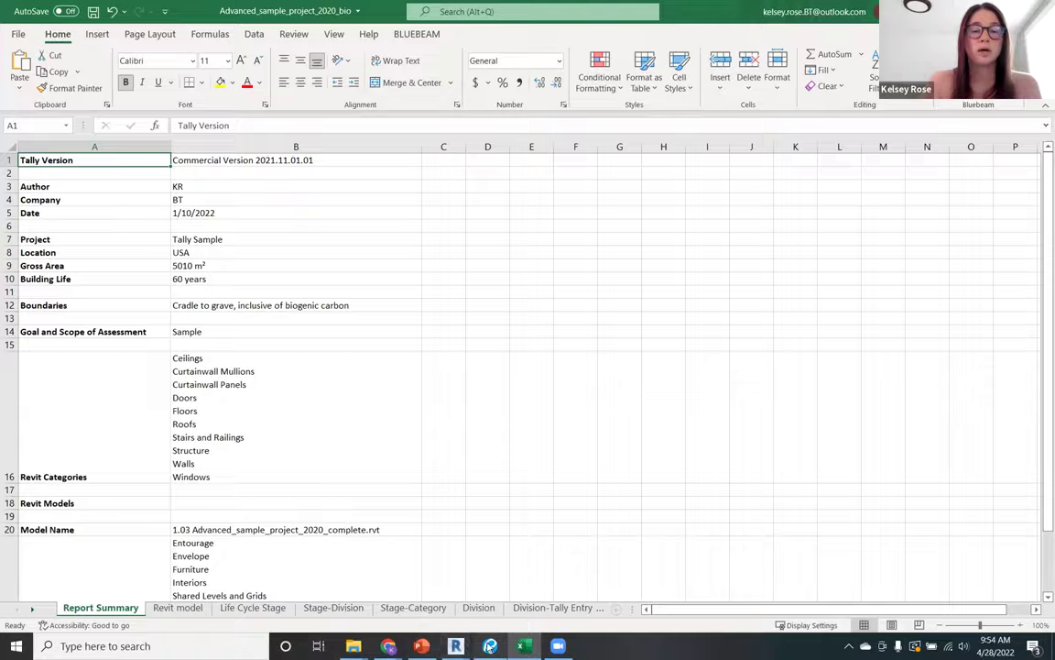
{"action": "key", "text": "alt+Tab"}
{"action": "scroll", "coordinate": [101, 348], "scroll_direction": "up", "scroll_amount": 20}
{"action": "left_click", "coordinate": [91, 362]}
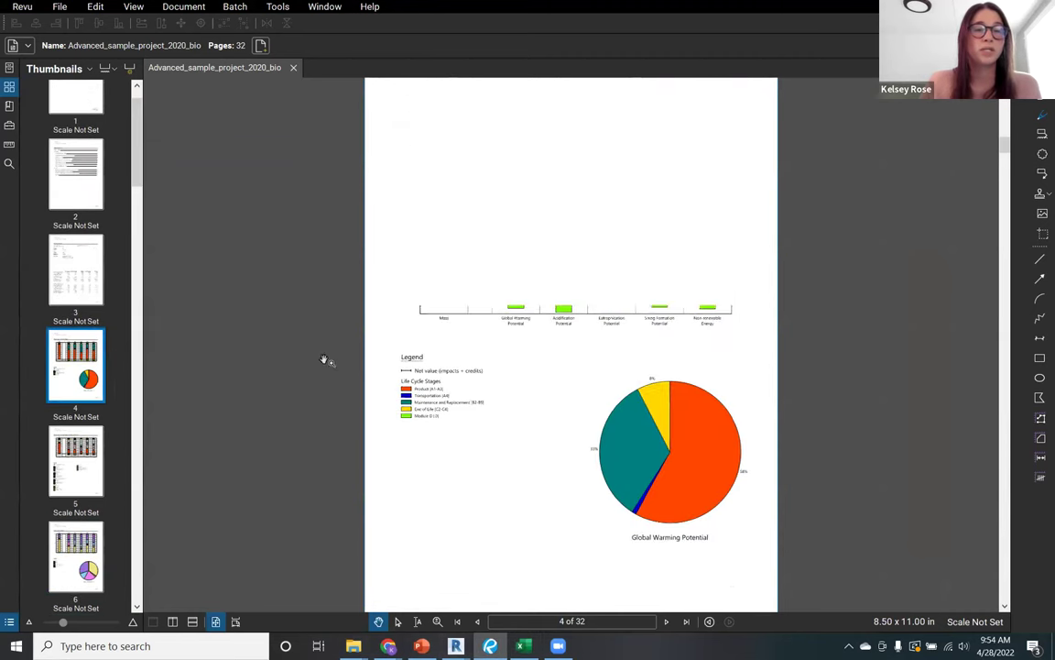
{"action": "scroll", "coordinate": [476, 275], "scroll_direction": "up", "scroll_amount": 2}
{"action": "scroll", "coordinate": [534, 197], "scroll_direction": "up", "scroll_amount": 1}
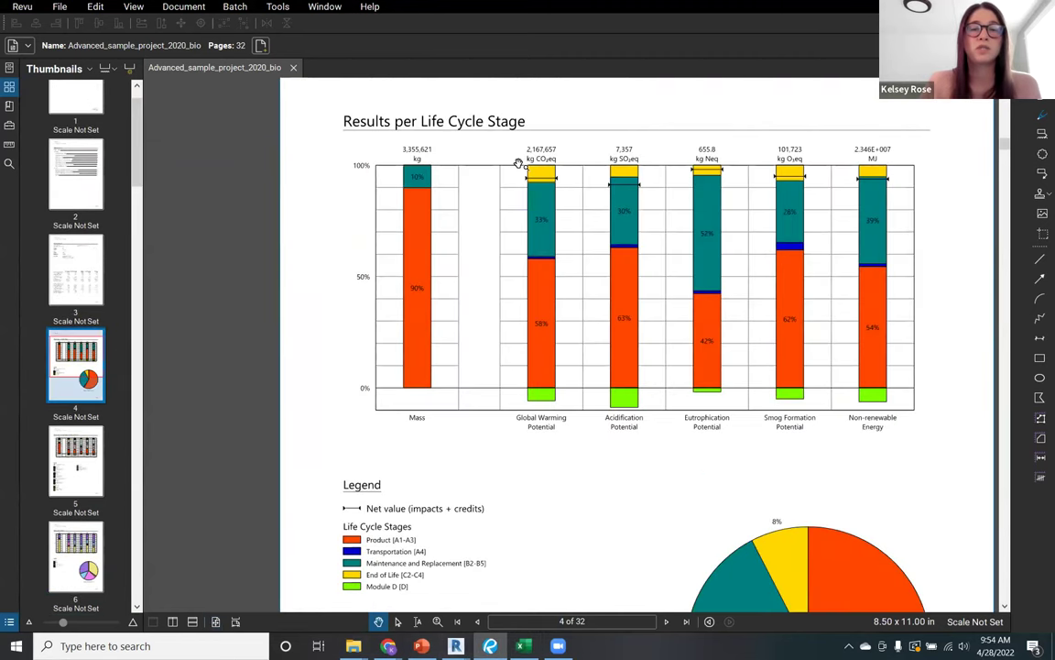
{"action": "scroll", "coordinate": [520, 165], "scroll_direction": "down", "scroll_amount": 2}
{"action": "scroll", "coordinate": [483, 189], "scroll_direction": "up", "scroll_amount": 3}
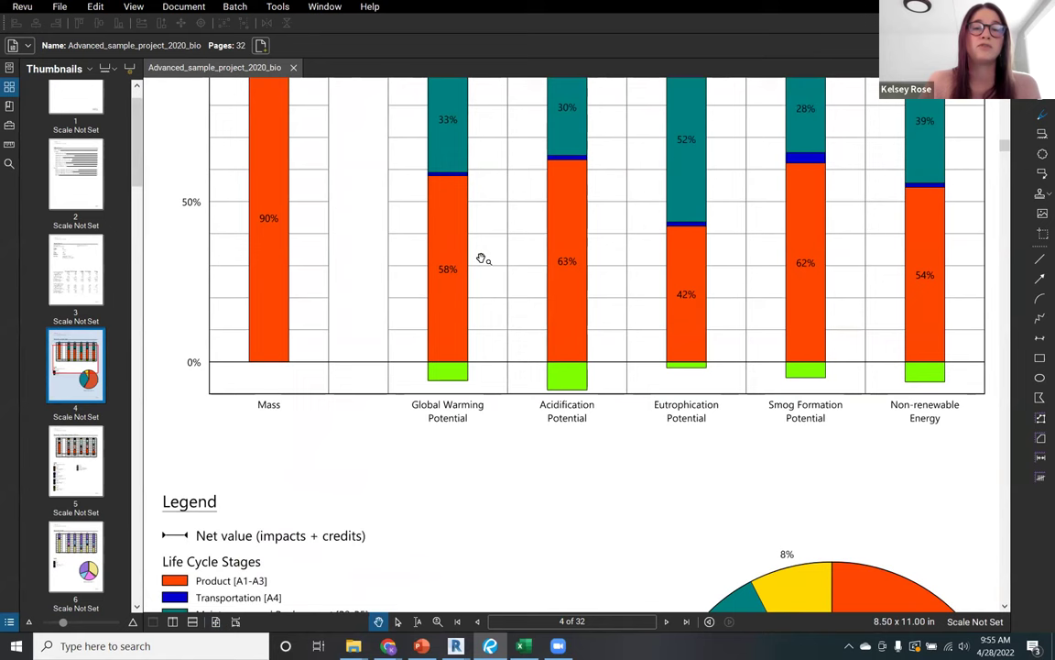
Step: Switch to the Excel report and examine the global warming potential values D3:D7 on the Life Cycle Stage sheet
{"action": "key", "text": "alt+Tab"}
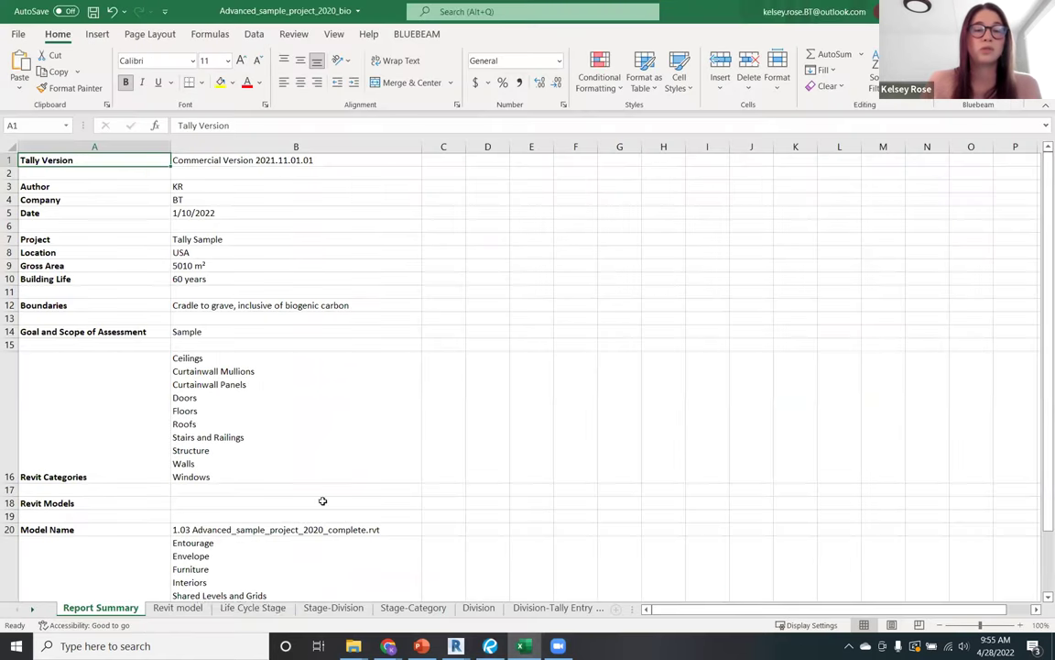
{"action": "left_click", "coordinate": [253, 608]}
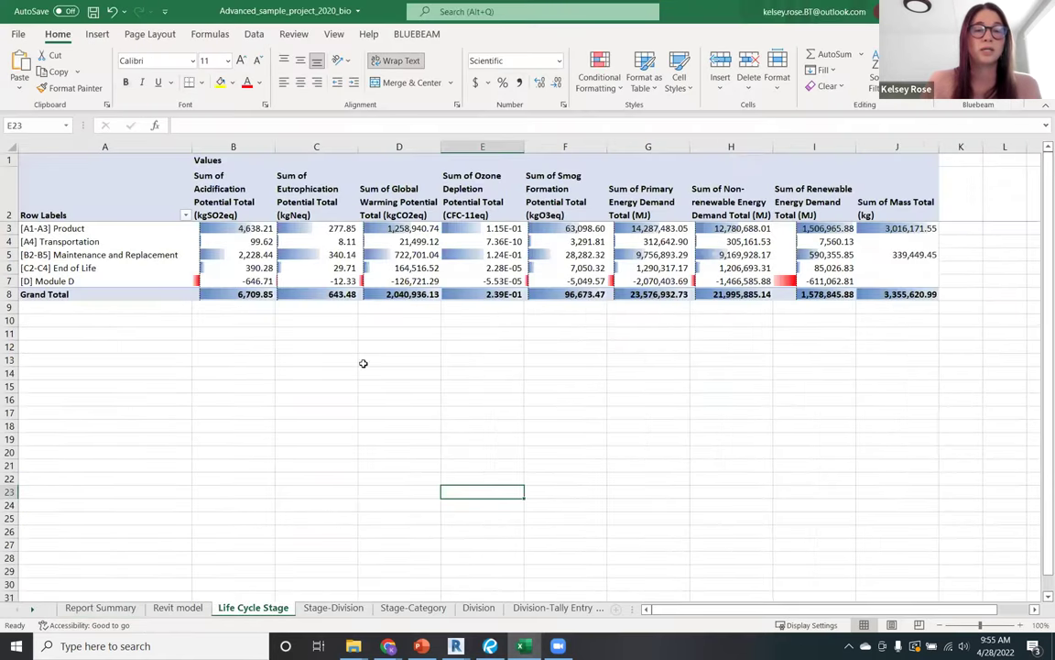
{"action": "left_click", "coordinate": [346, 454]}
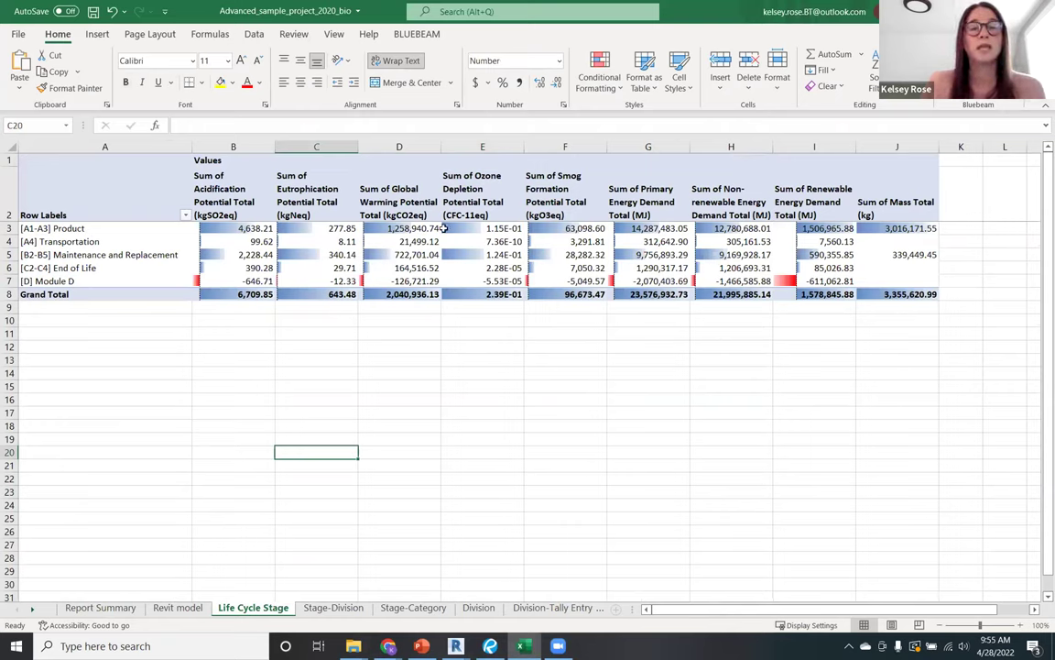
{"action": "left_click_drag", "start_coordinate": [433, 228], "coordinate": [403, 277]}
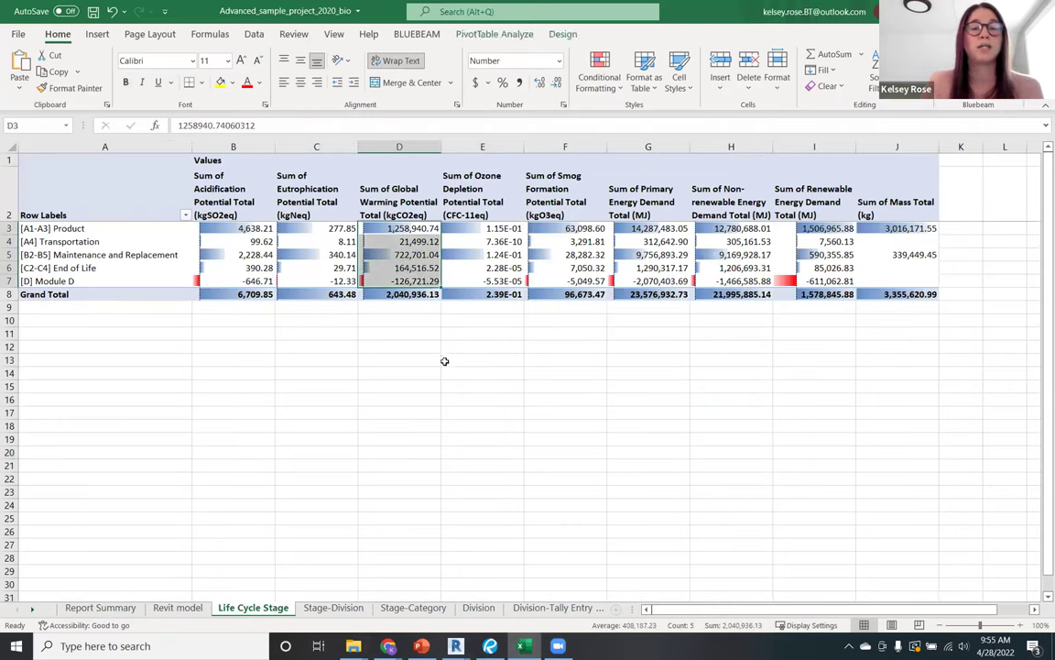
{"action": "left_click", "coordinate": [443, 359]}
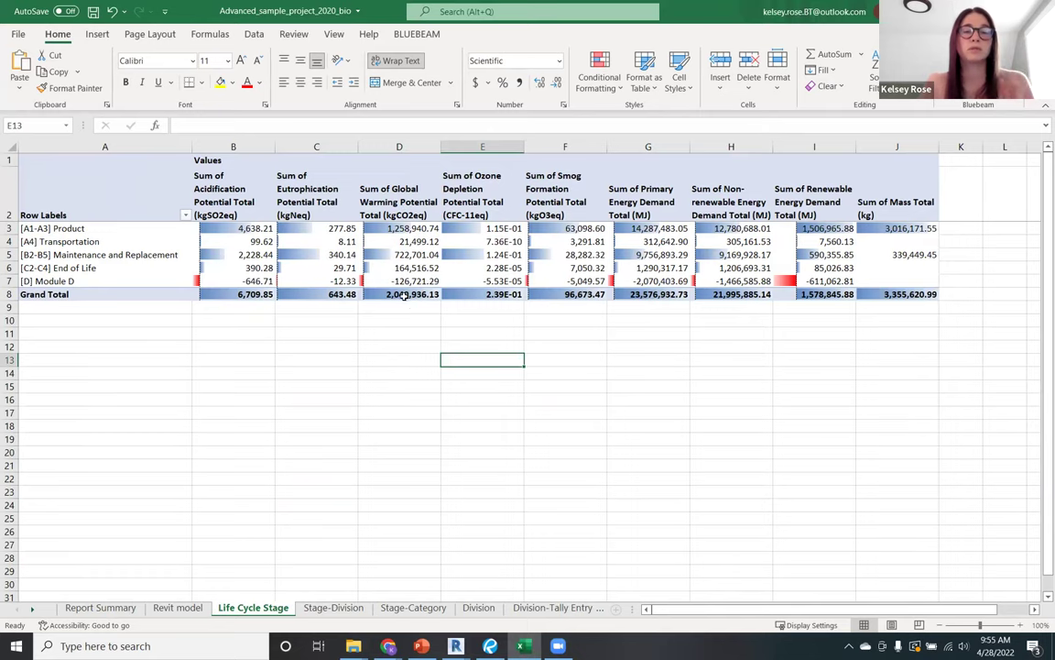
{"action": "mouse_move", "coordinate": [401, 295]}
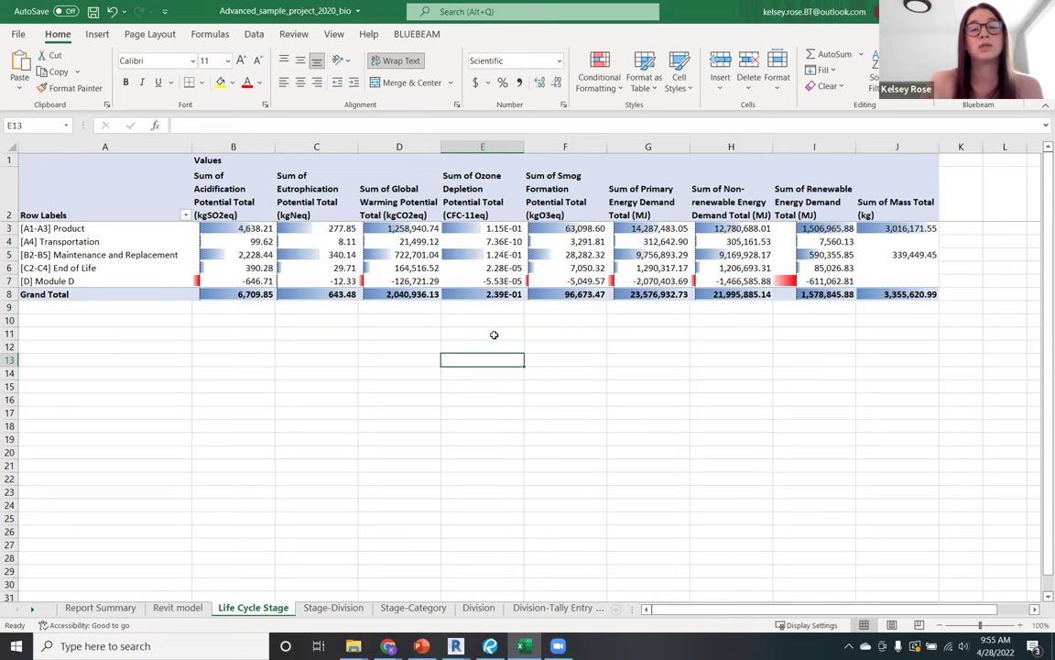
Step: Compare the PDF's Results per Life Cycle Stage chart with the global warming potential values D3:D7 in the Excel workbook
{"action": "left_click", "coordinate": [490, 646]}
{"action": "scroll", "coordinate": [426, 433], "scroll_direction": "up", "scroll_amount": 5}
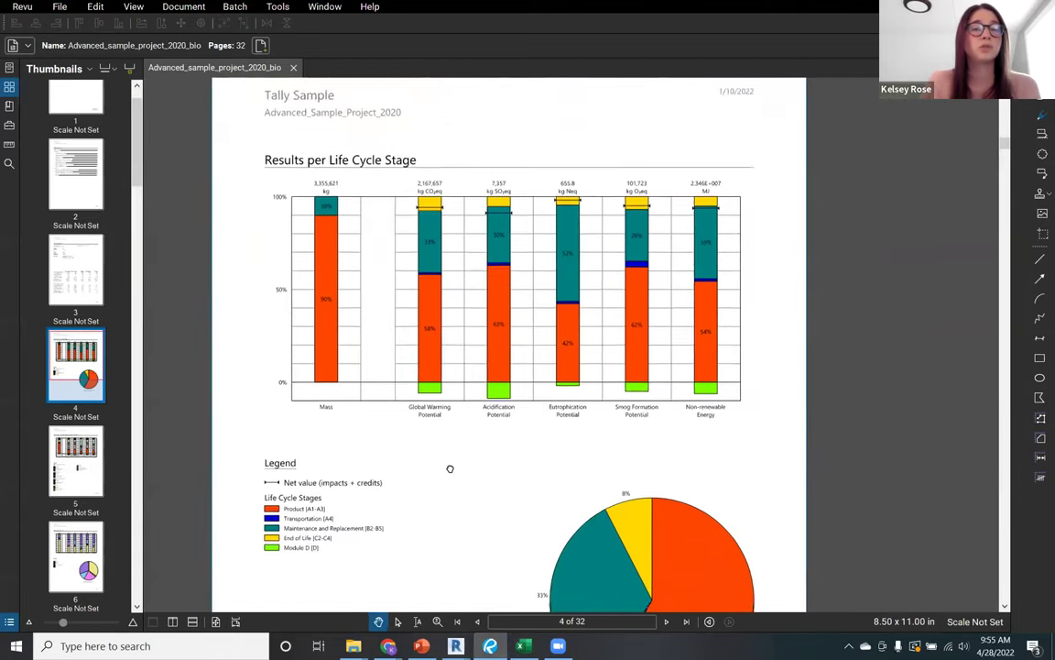
{"action": "scroll", "coordinate": [450, 437], "scroll_direction": "down", "scroll_amount": 1}
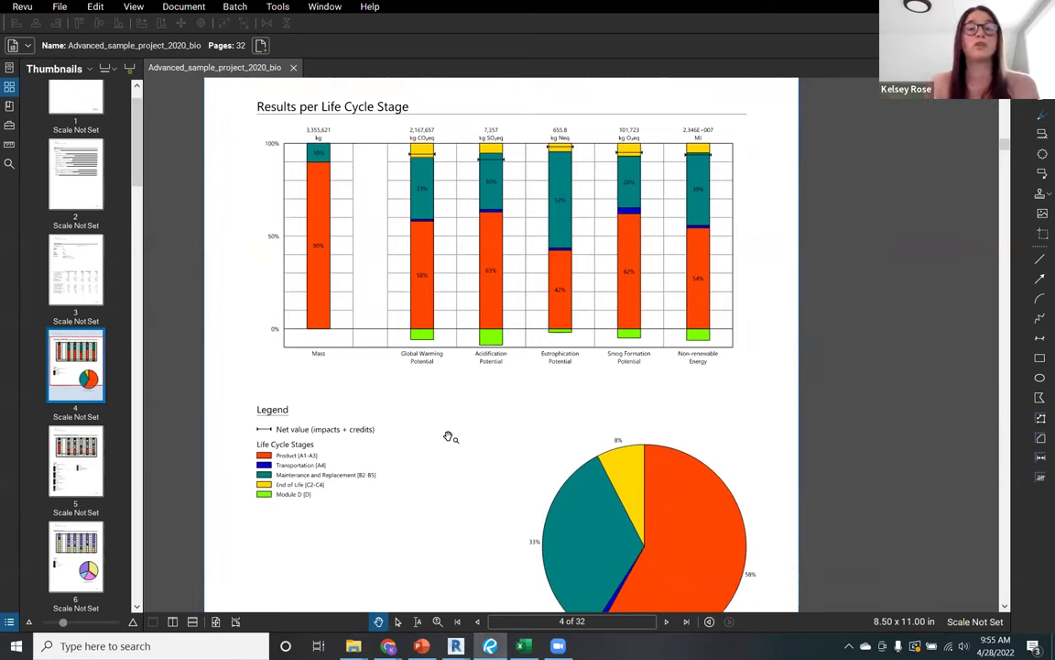
{"action": "left_click", "coordinate": [524, 646]}
{"action": "left_click_drag", "start_coordinate": [403, 229], "coordinate": [403, 280]}
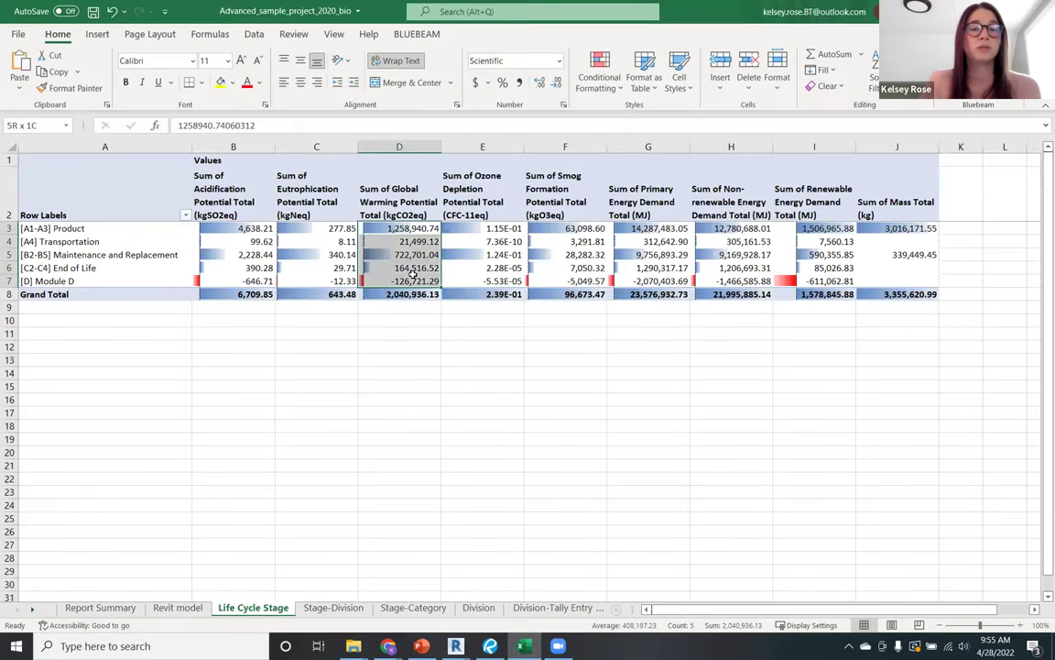
{"action": "left_click", "coordinate": [456, 403]}
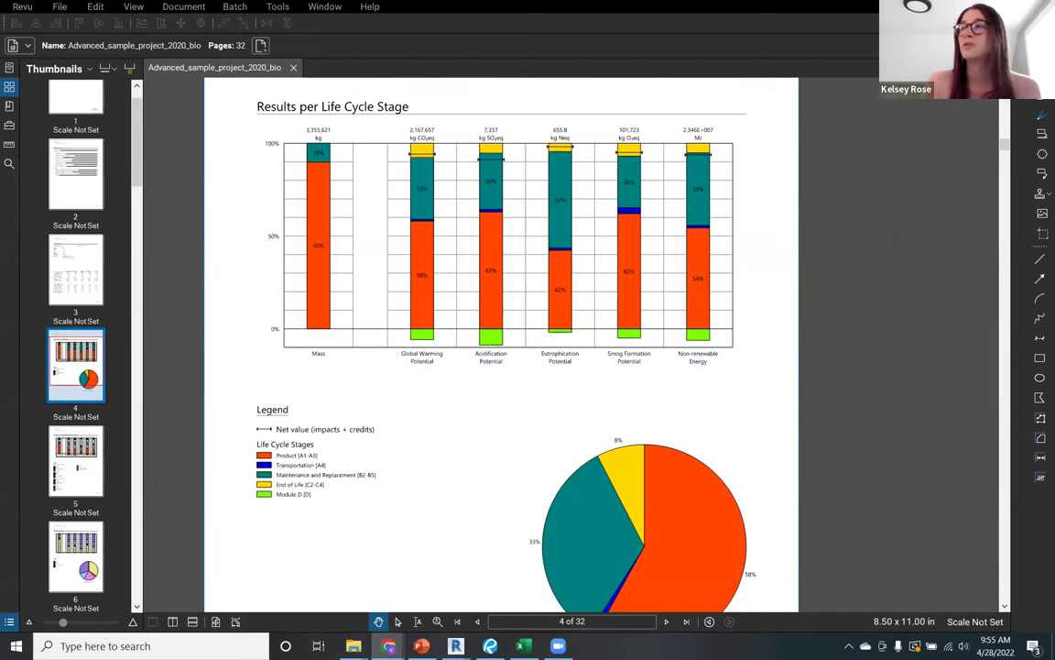
Step: Switch to Chrome and look through the Building Transparency home page down to the EC3 Partners section
{"action": "left_click", "coordinate": [388, 646]}
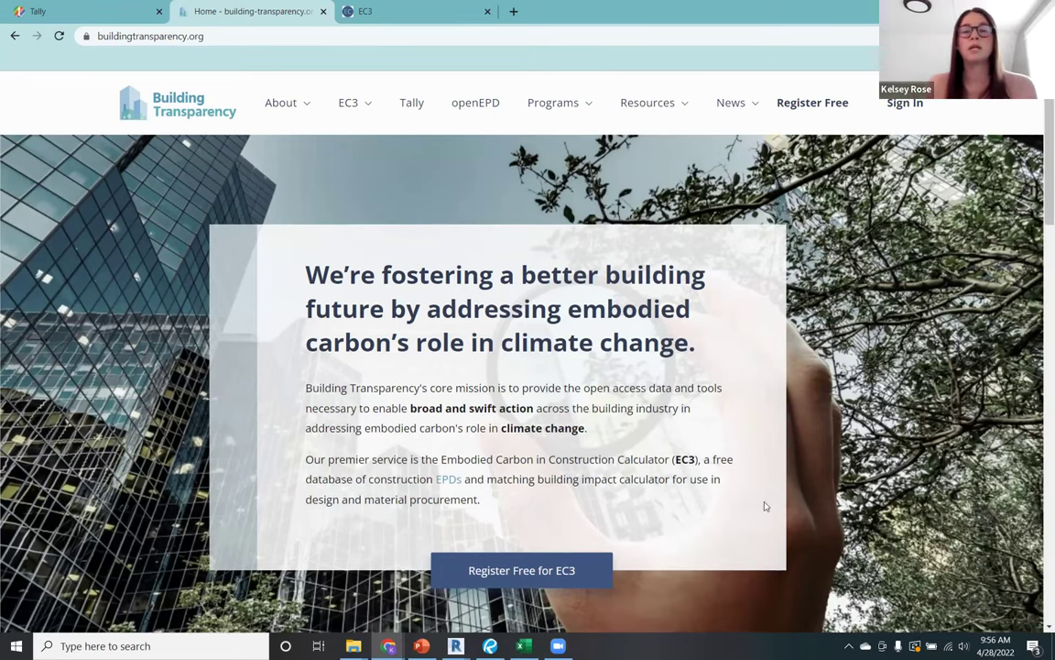
{"action": "scroll", "coordinate": [760, 492], "scroll_direction": "down", "scroll_amount": 1}
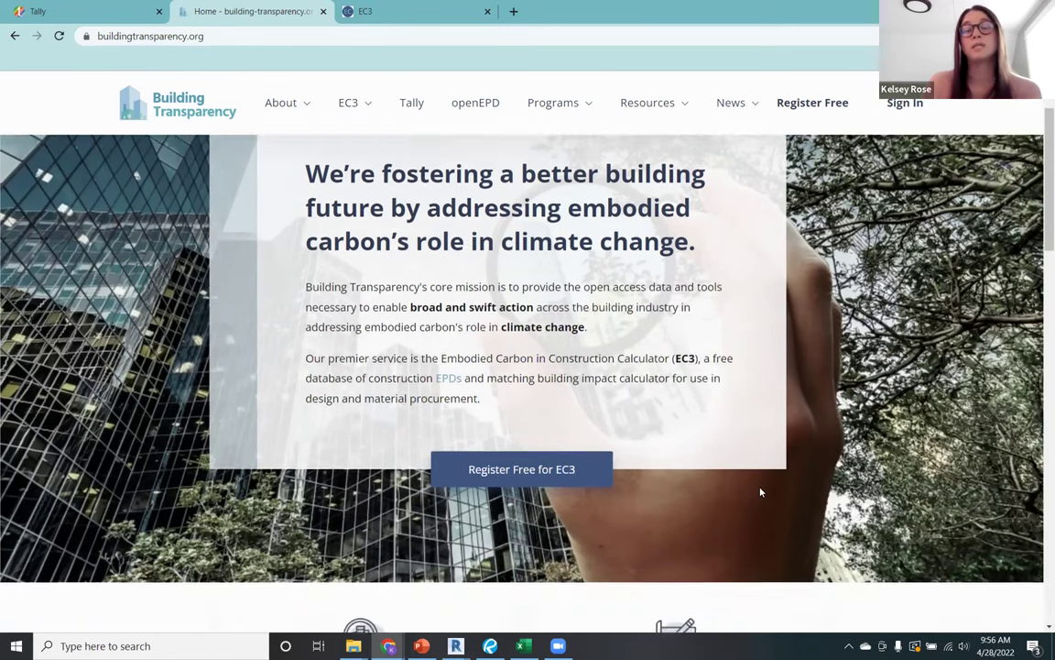
{"action": "scroll", "coordinate": [760, 492], "scroll_direction": "down", "scroll_amount": 10}
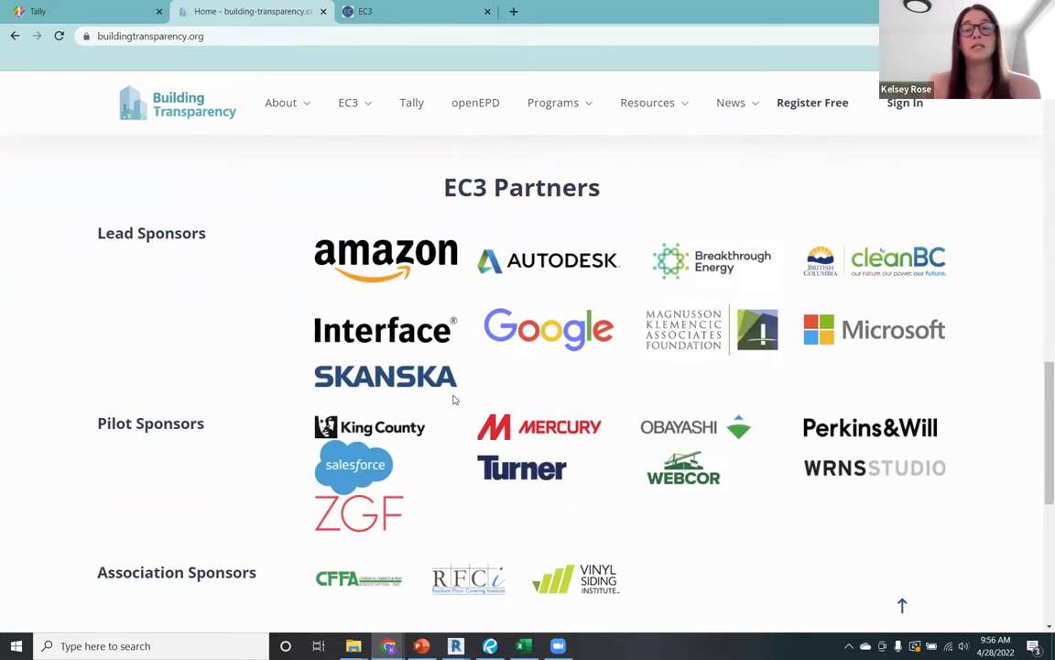
{"action": "scroll", "coordinate": [525, 462], "scroll_direction": "up", "scroll_amount": 15}
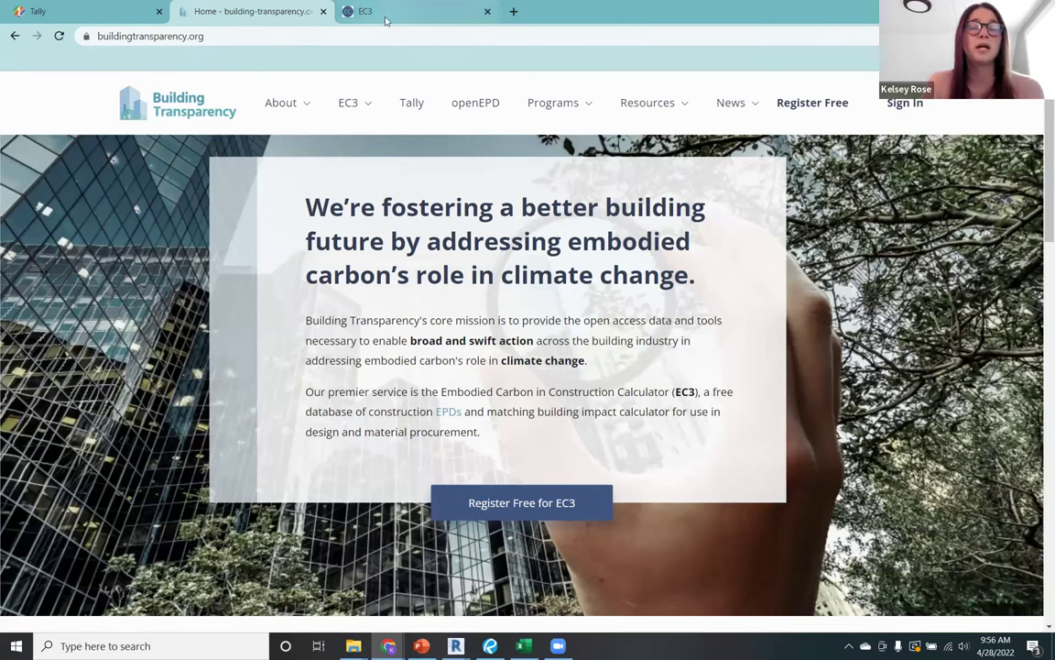
Step: Open the EC3 tool's welcome page and browse its digitized EPD charts from the country map to the one by category
{"action": "left_click", "coordinate": [353, 12]}
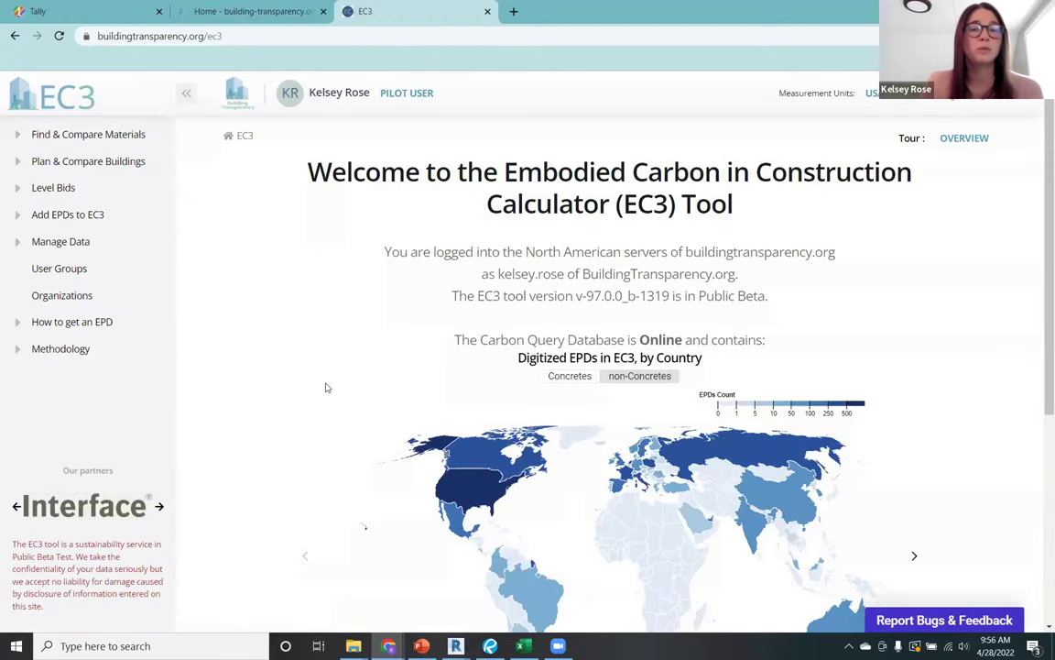
{"action": "scroll", "coordinate": [317, 380], "scroll_direction": "down", "scroll_amount": 1}
{"action": "scroll", "coordinate": [317, 379], "scroll_direction": "up", "scroll_amount": 1}
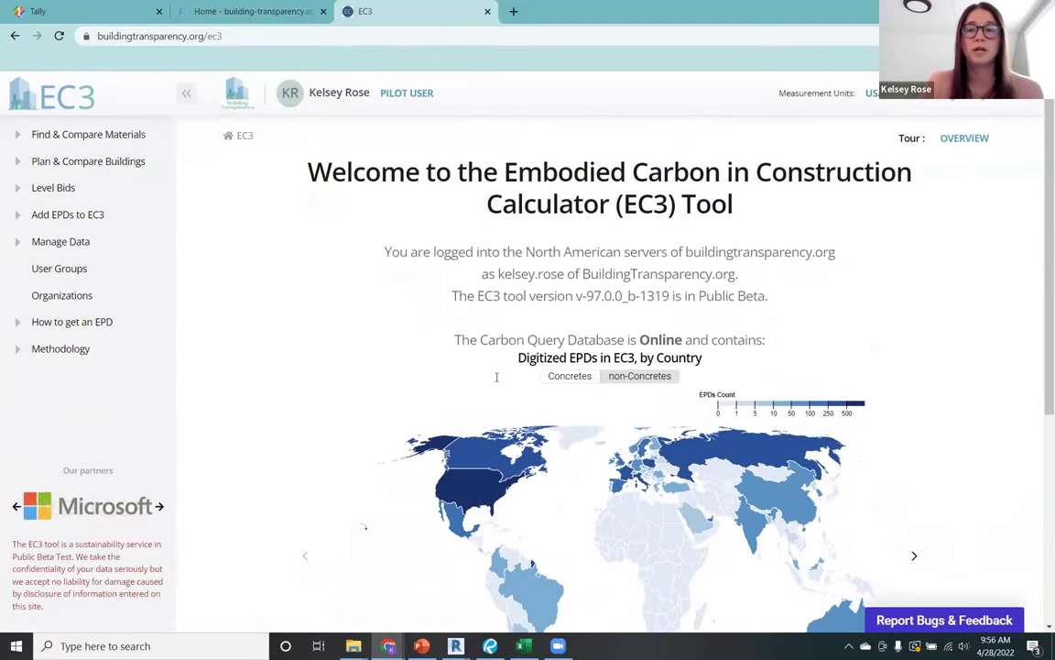
{"action": "scroll", "coordinate": [1040, 192], "scroll_direction": "down", "scroll_amount": 1}
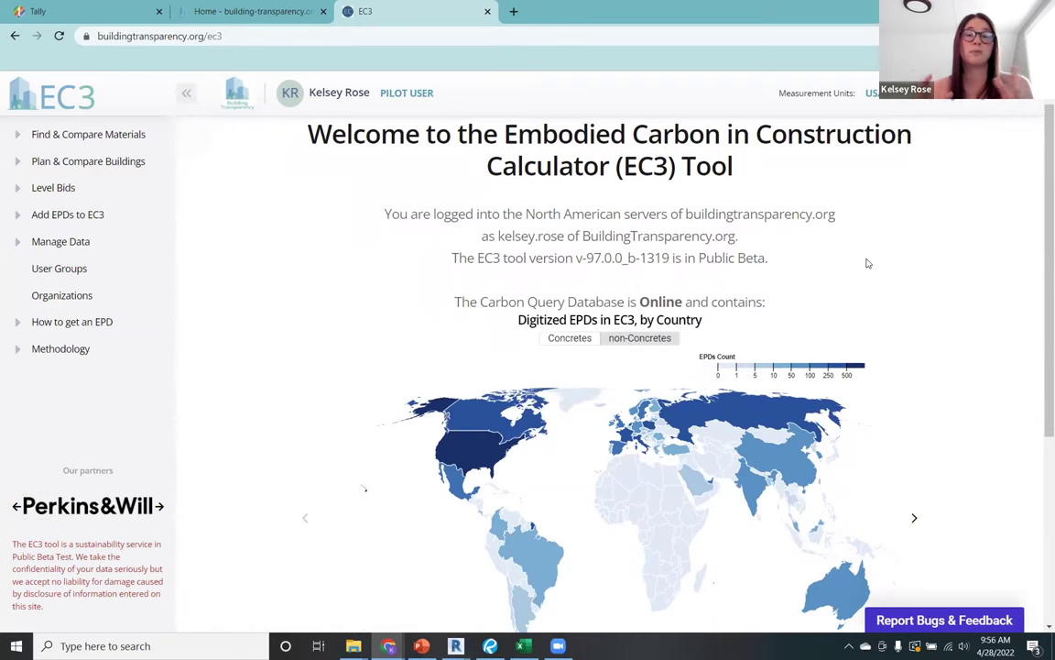
{"action": "scroll", "coordinate": [875, 320], "scroll_direction": "down", "scroll_amount": 3}
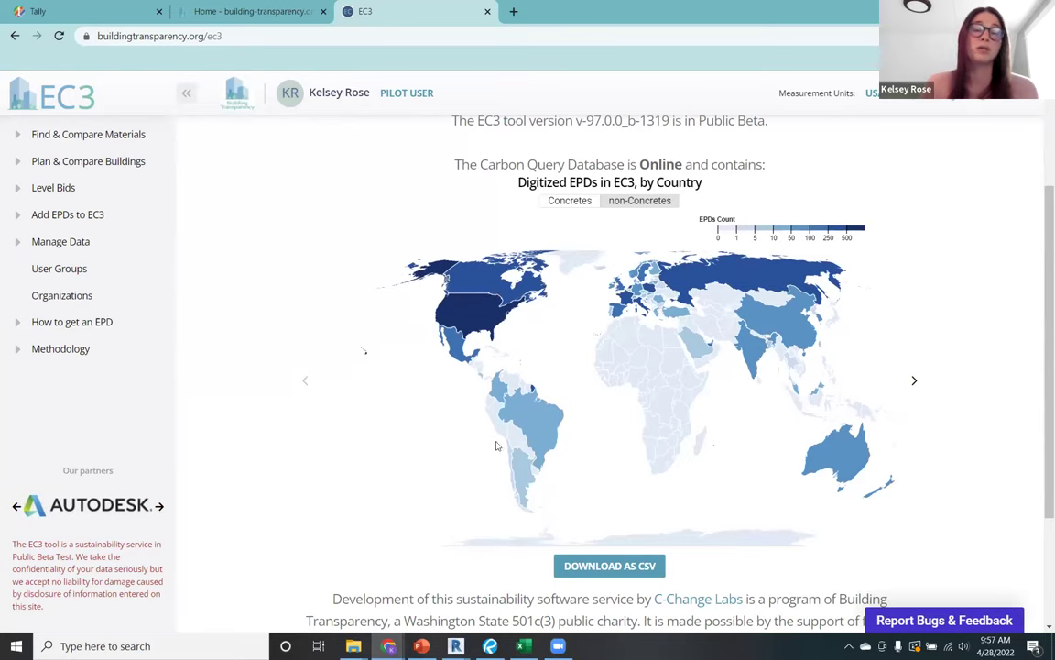
{"action": "left_click", "coordinate": [915, 383]}
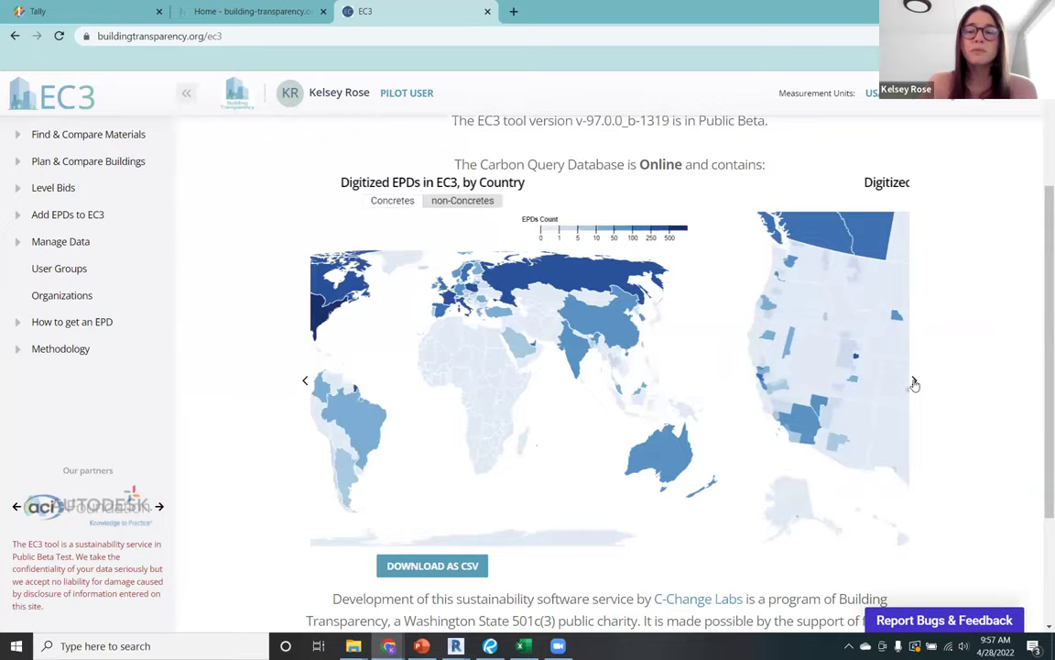
{"action": "left_click", "coordinate": [916, 383]}
{"action": "left_click", "coordinate": [916, 383]}
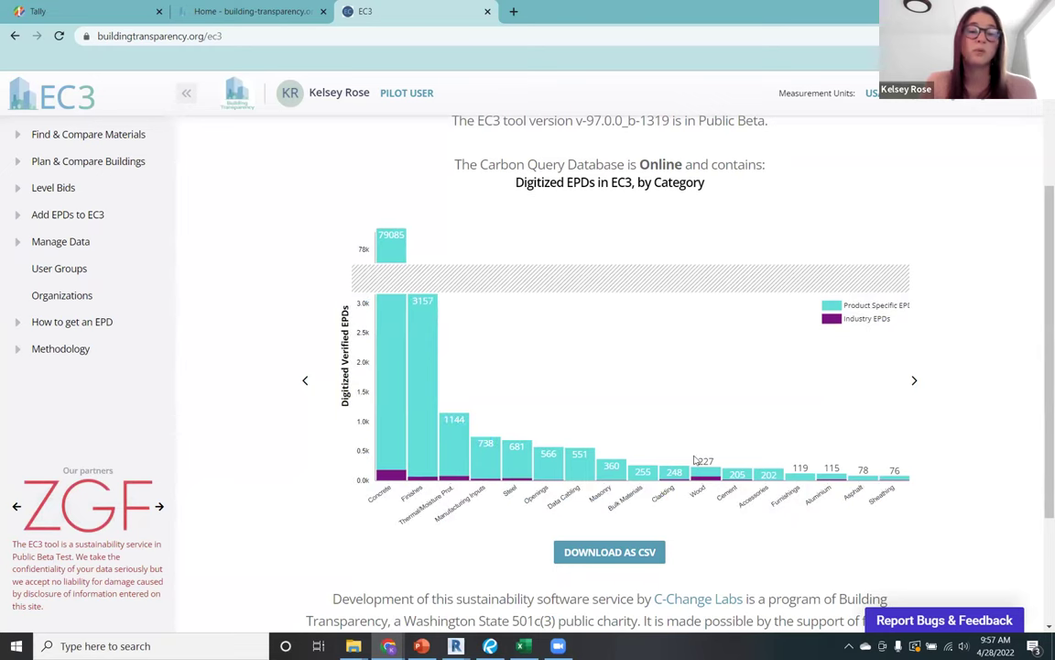
Step: Review the chart of digitized EPDs by category and open the Find & Compare Materials page
{"action": "scroll", "coordinate": [619, 393], "scroll_direction": "up", "scroll_amount": 2}
{"action": "scroll", "coordinate": [643, 419], "scroll_direction": "down", "scroll_amount": 4}
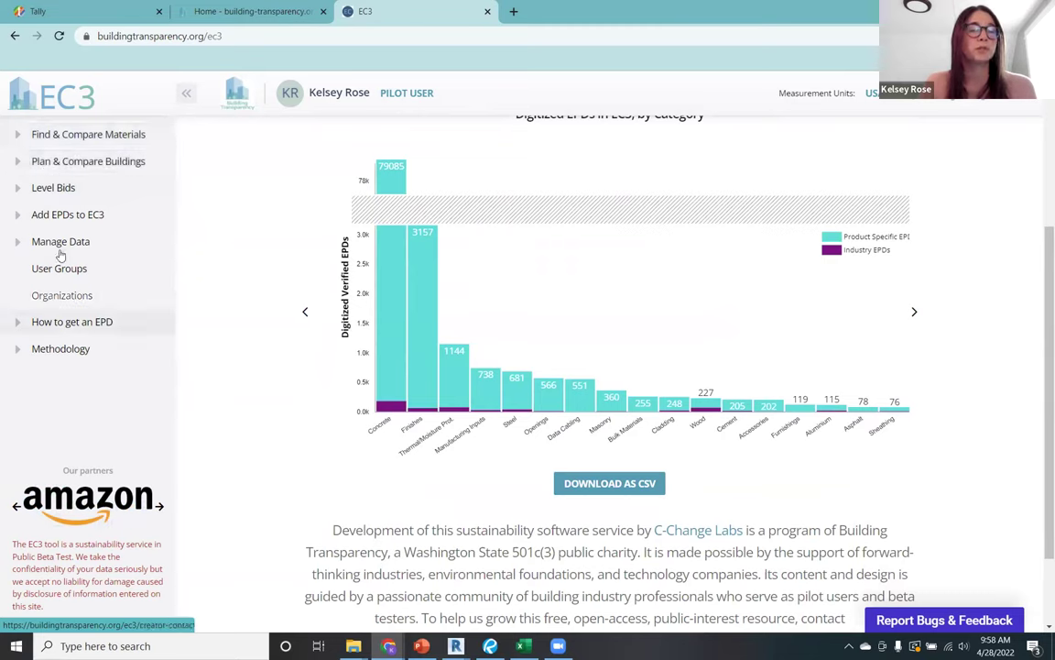
{"action": "left_click", "coordinate": [37, 136]}
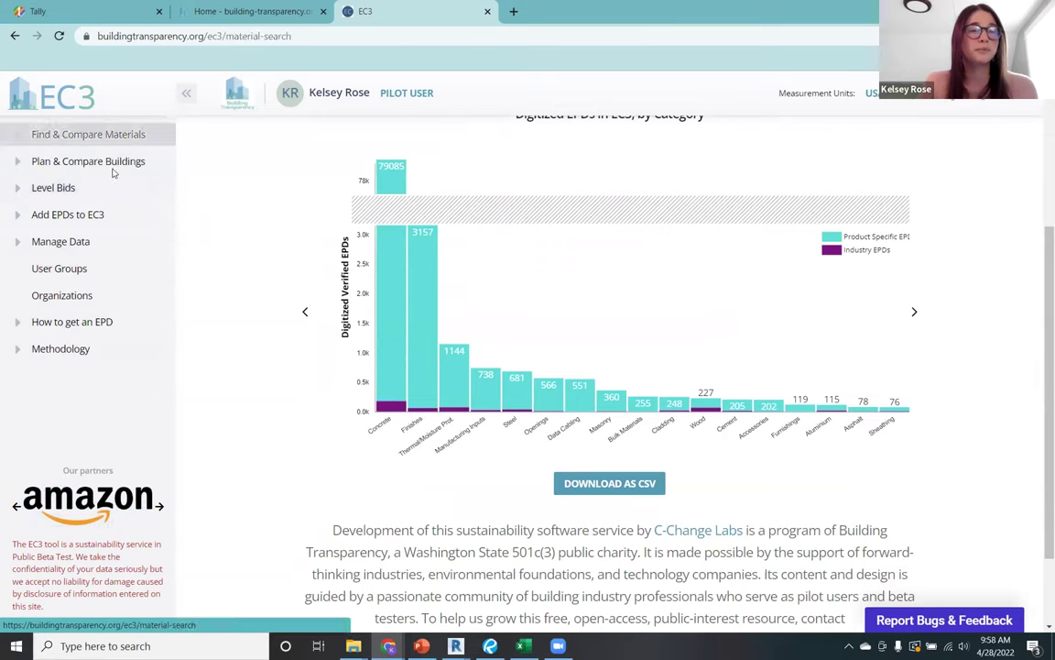
Step: Look over the rights and prerequisites of the EC3 user account types, and close the overview
{"action": "left_click", "coordinate": [409, 98]}
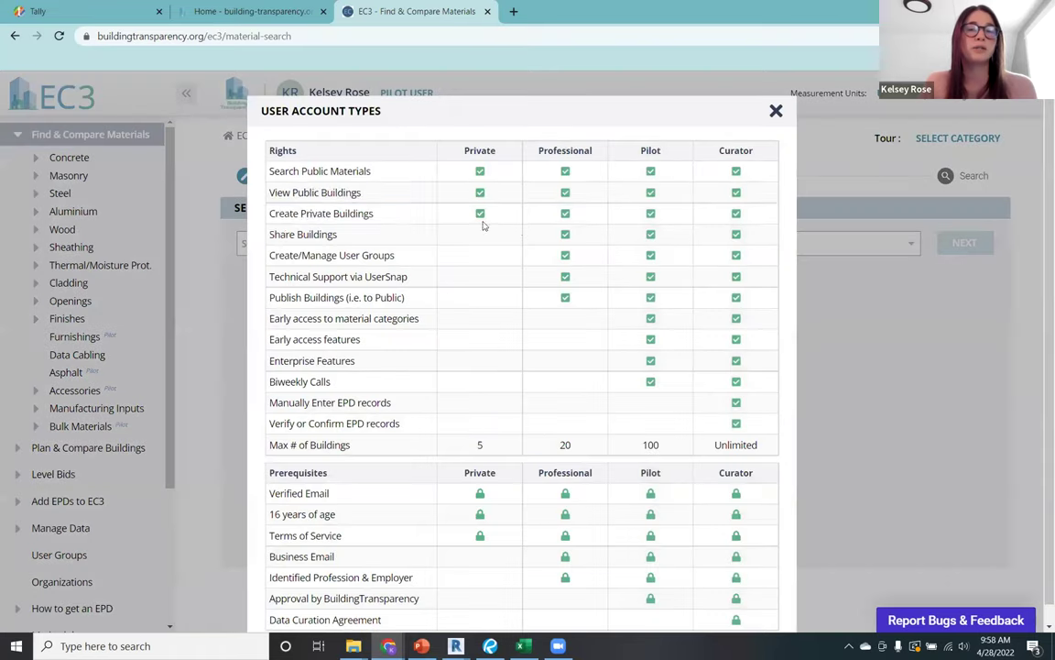
{"action": "mouse_move", "coordinate": [553, 144]}
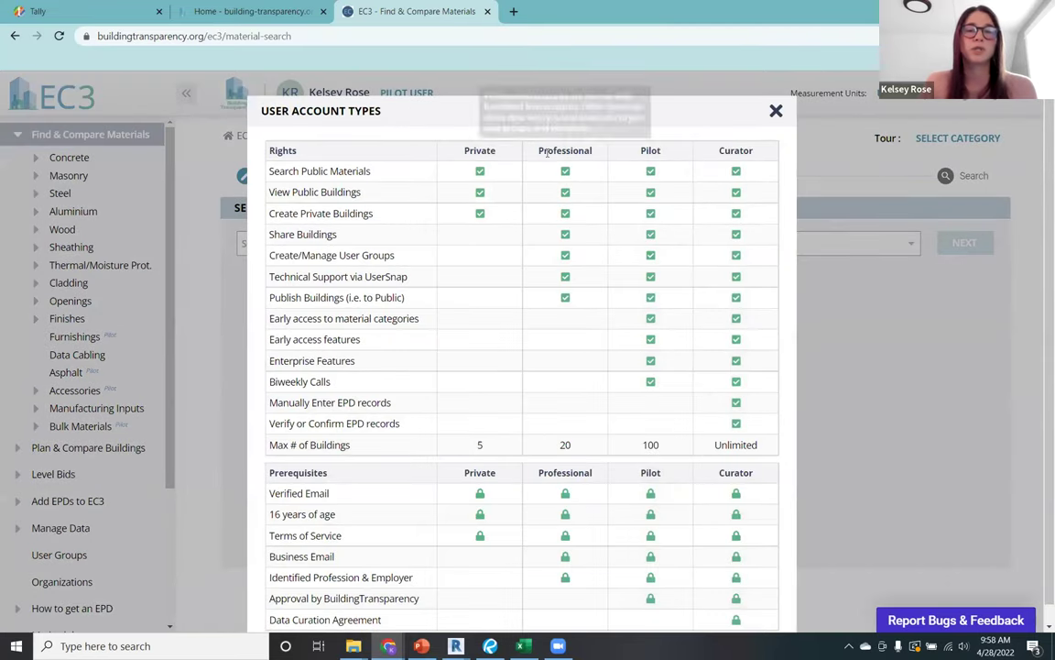
{"action": "mouse_move", "coordinate": [650, 149]}
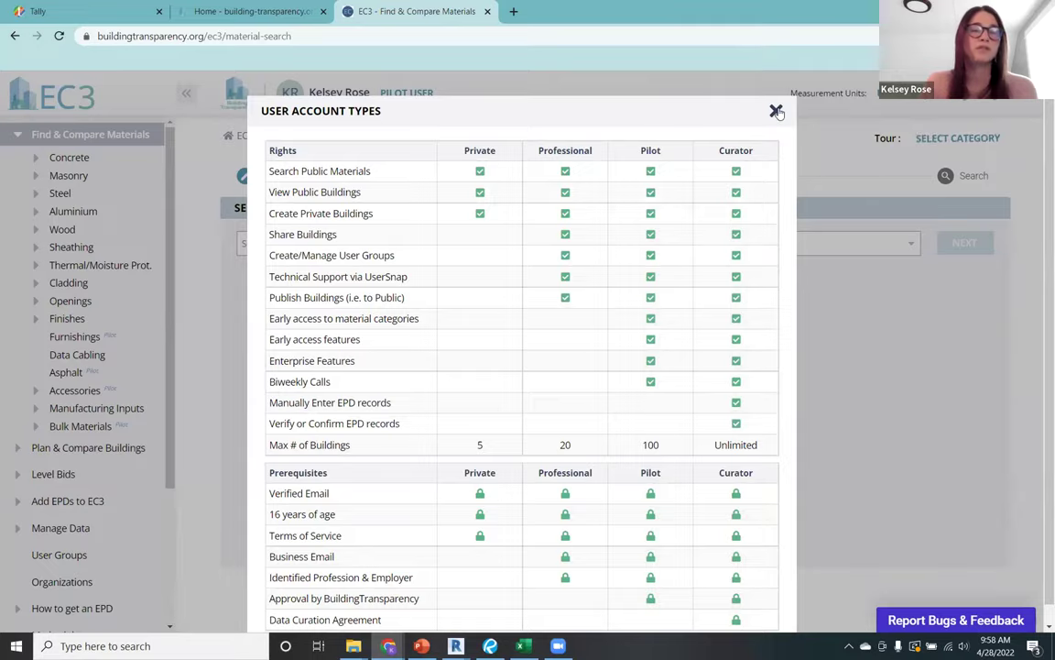
{"action": "left_click", "coordinate": [776, 111]}
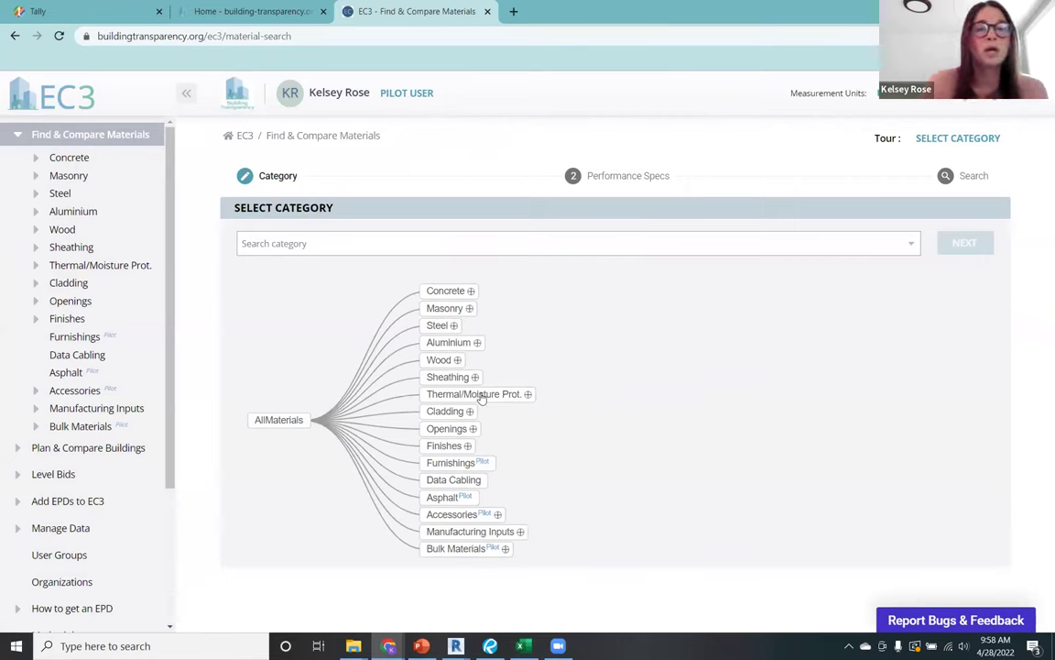
Step: Choose the ReadyMix category under Concrete and proceed to its performance specifications
{"action": "left_click", "coordinate": [67, 140]}
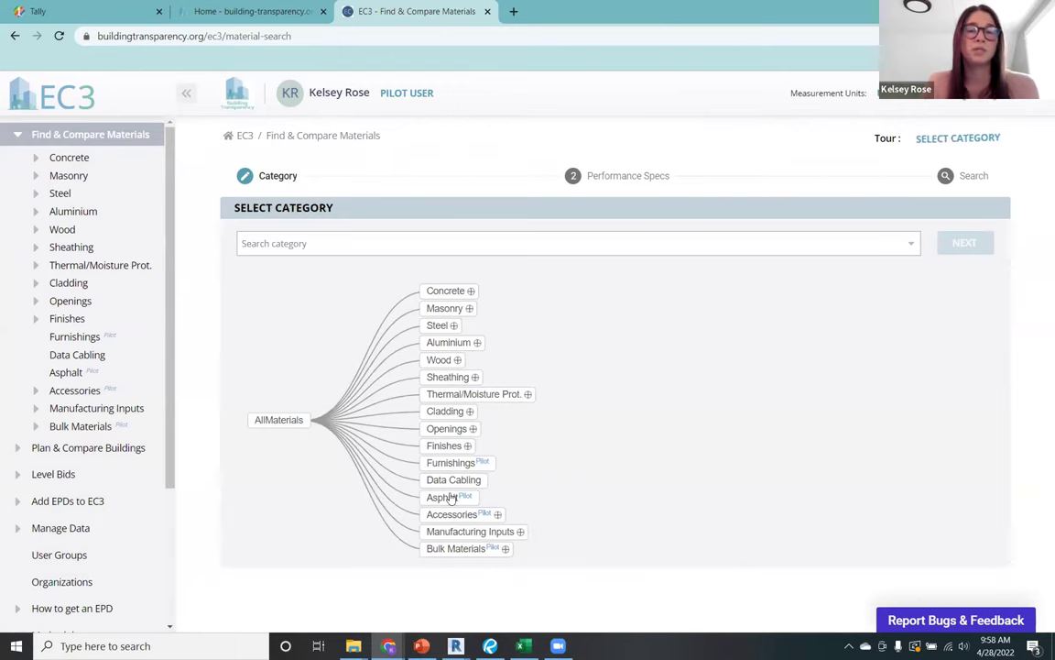
{"action": "mouse_move", "coordinate": [484, 467]}
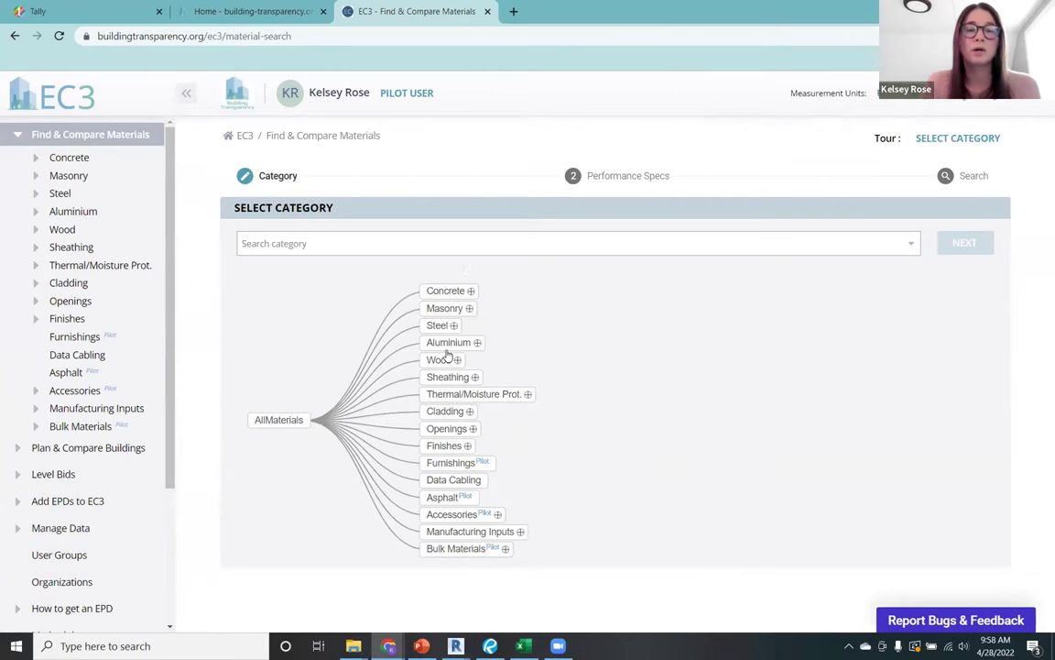
{"action": "left_click", "coordinate": [471, 290]}
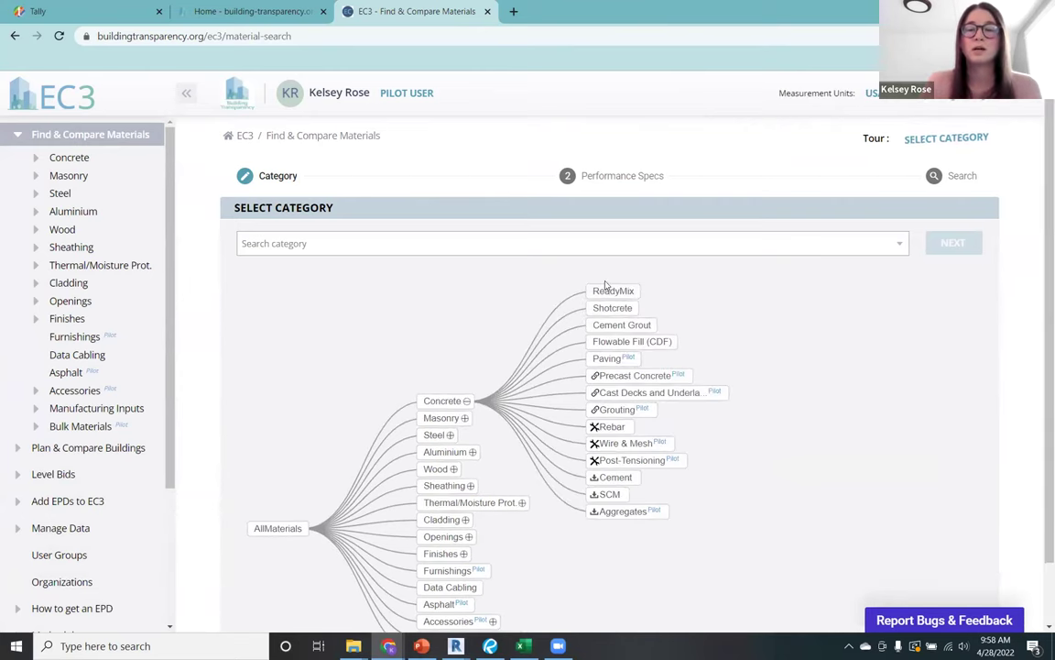
{"action": "left_click", "coordinate": [609, 291]}
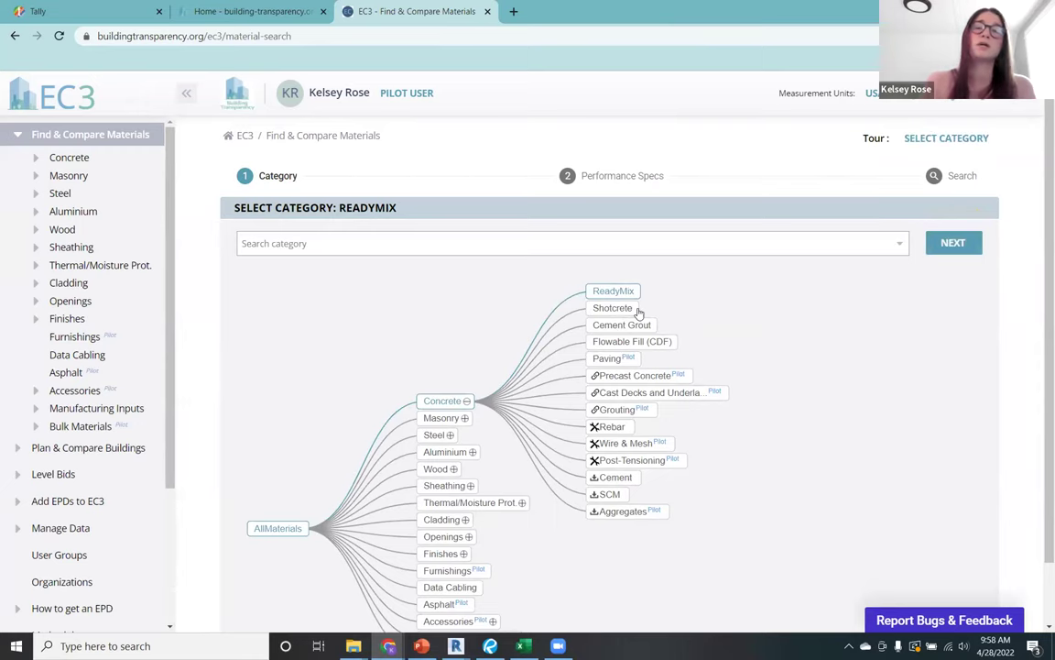
{"action": "left_click", "coordinate": [937, 250]}
{"action": "scroll", "coordinate": [729, 528], "scroll_direction": "down", "scroll_amount": 1}
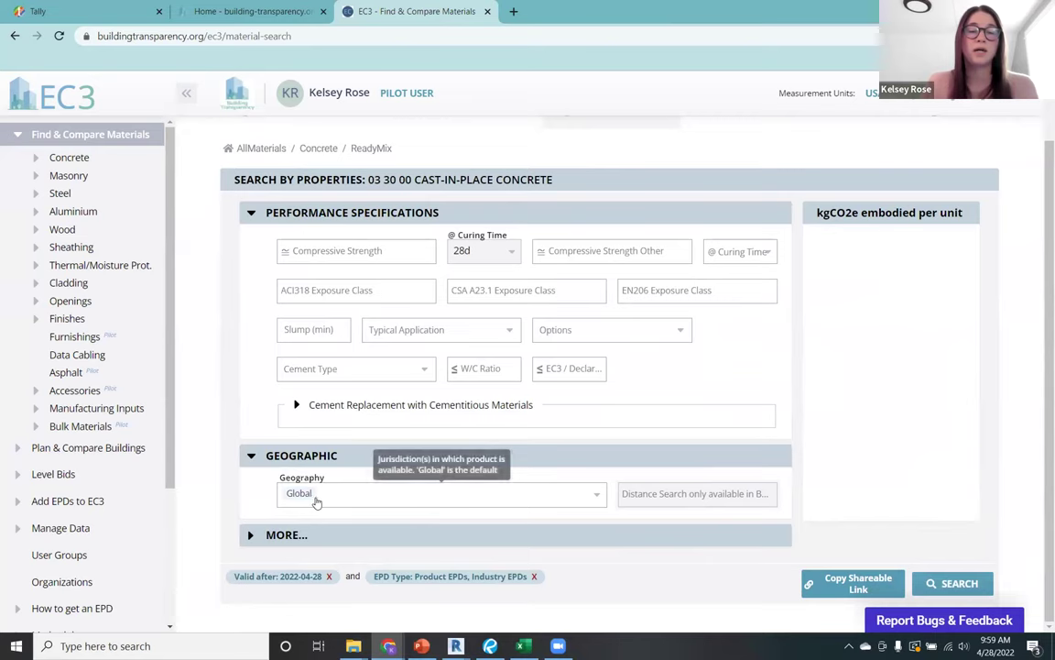
Step: Limit the ReadyMix search geography to USA, found under Americas and Northern America
{"action": "left_click", "coordinate": [370, 495]}
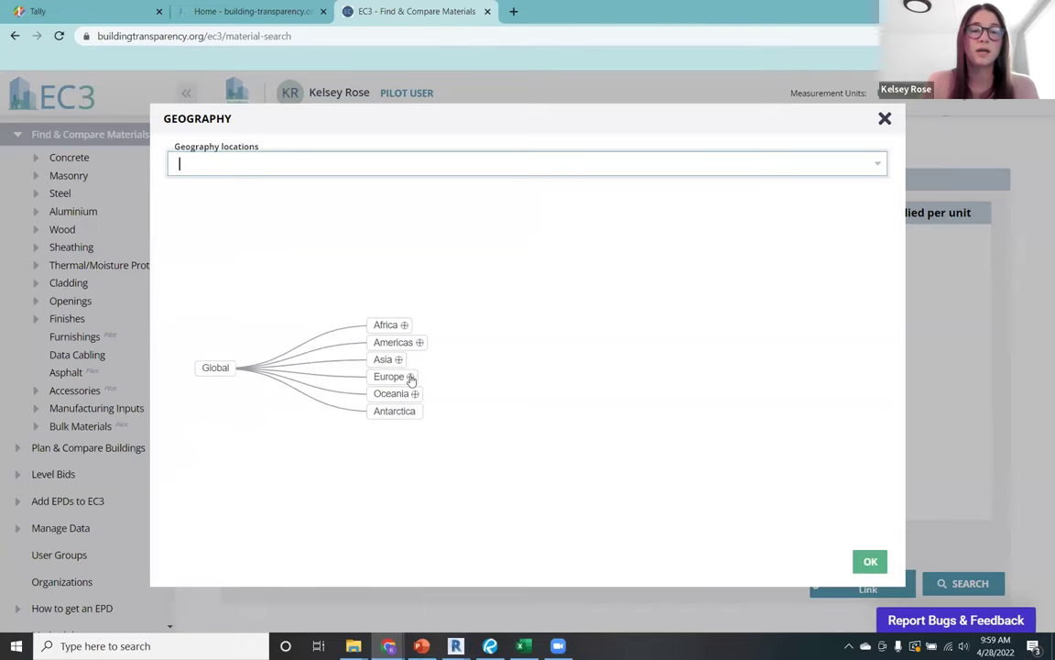
{"action": "left_click", "coordinate": [420, 342]}
{"action": "left_click", "coordinate": [619, 336]}
{"action": "left_click", "coordinate": [729, 377]}
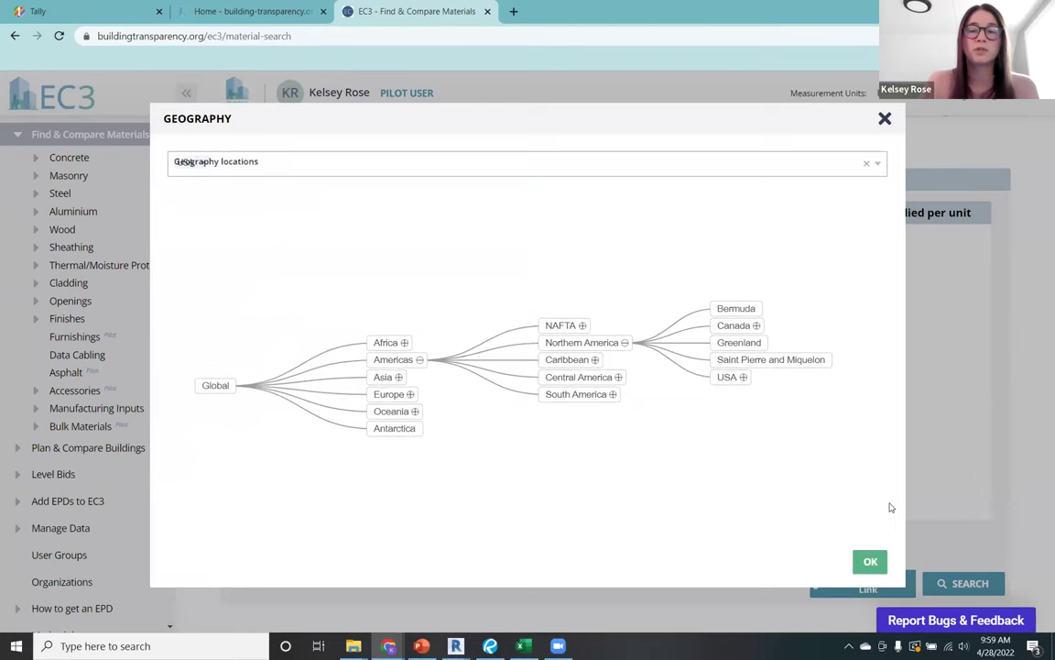
{"action": "left_click", "coordinate": [743, 376]}
{"action": "scroll", "coordinate": [874, 388], "scroll_direction": "down", "scroll_amount": 3}
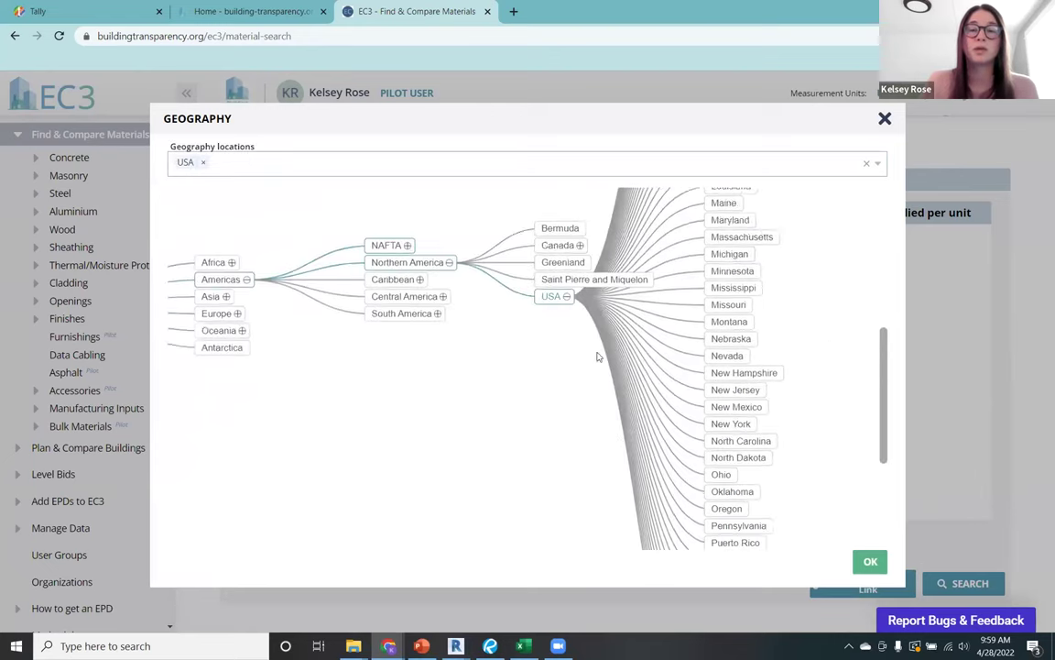
{"action": "left_click", "coordinate": [556, 328]}
{"action": "left_click", "coordinate": [553, 325]}
{"action": "left_click", "coordinate": [869, 562]}
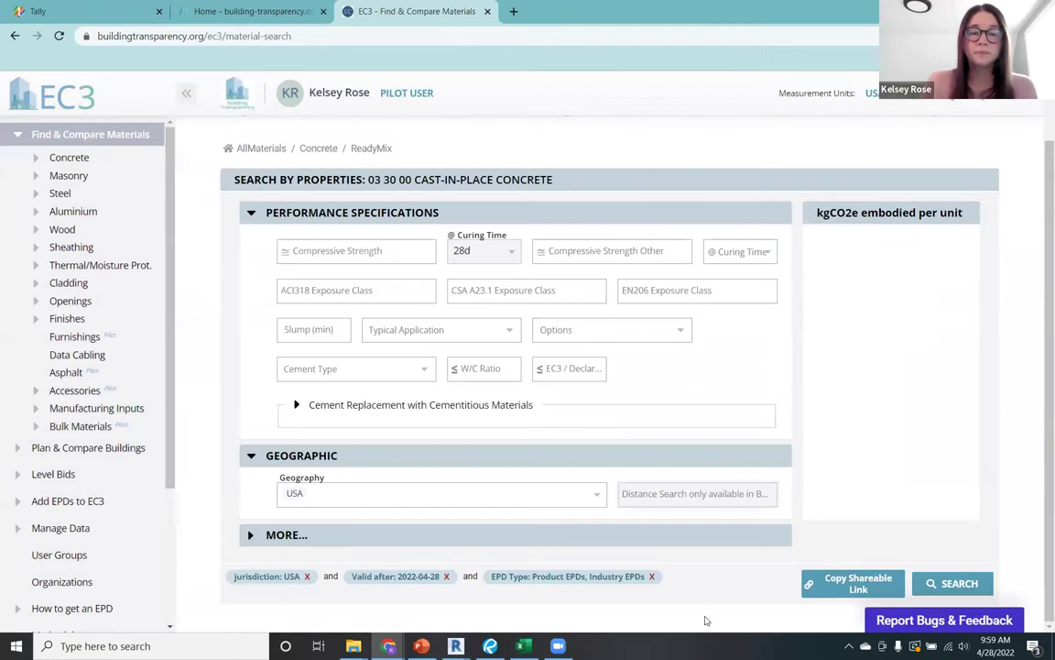
Step: Set the compressive strength to 5000 psi and run the ReadyMix EPD search
{"action": "left_click", "coordinate": [348, 256]}
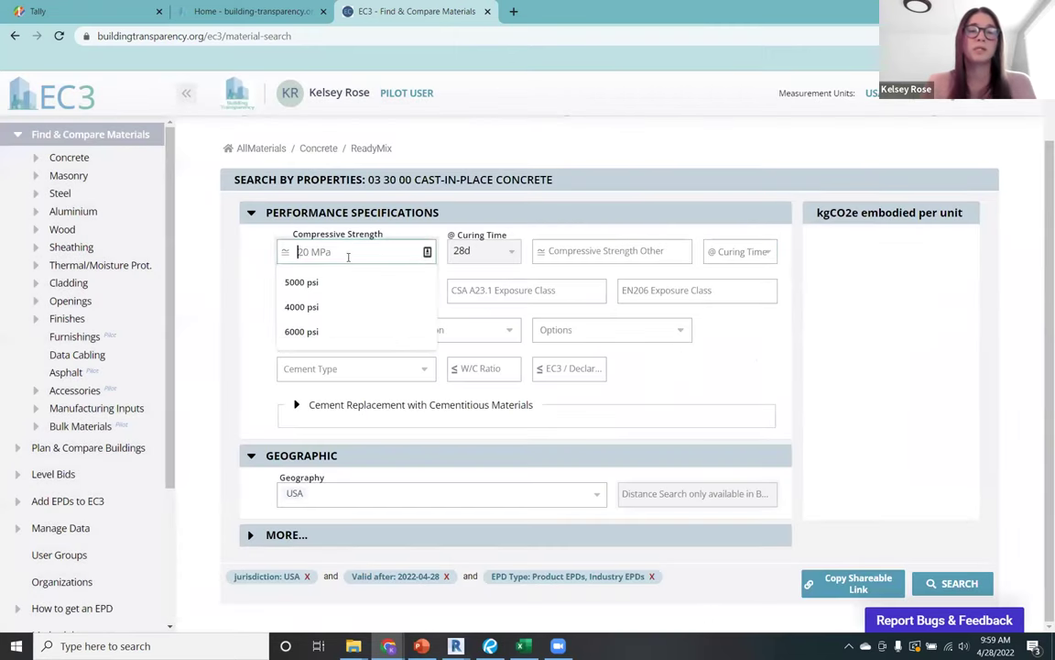
{"action": "left_click", "coordinate": [253, 240]}
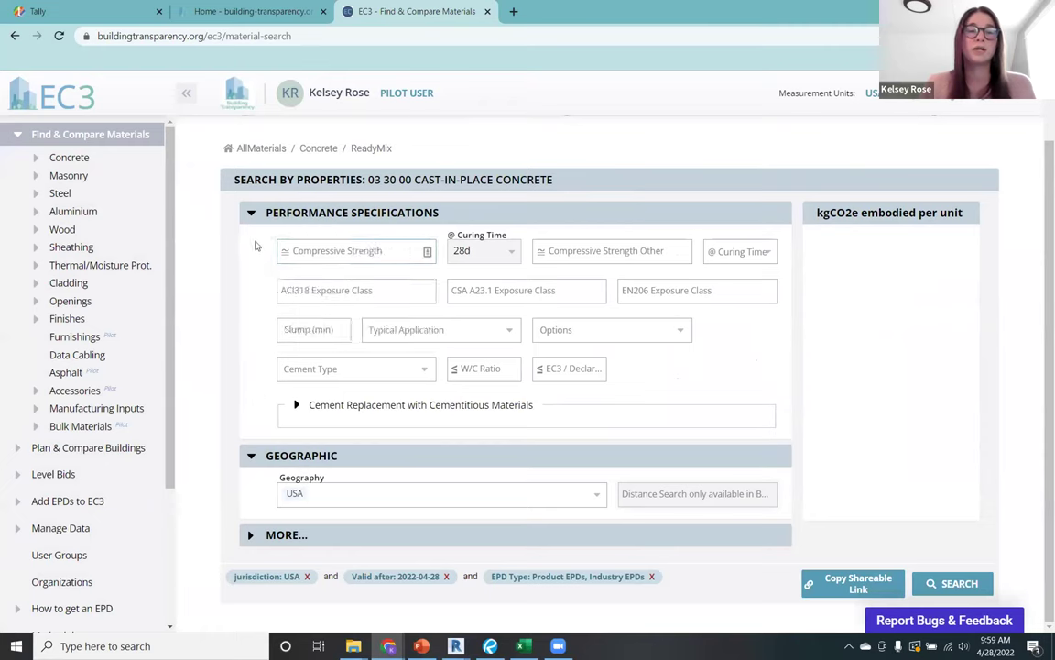
{"action": "left_click", "coordinate": [323, 257]}
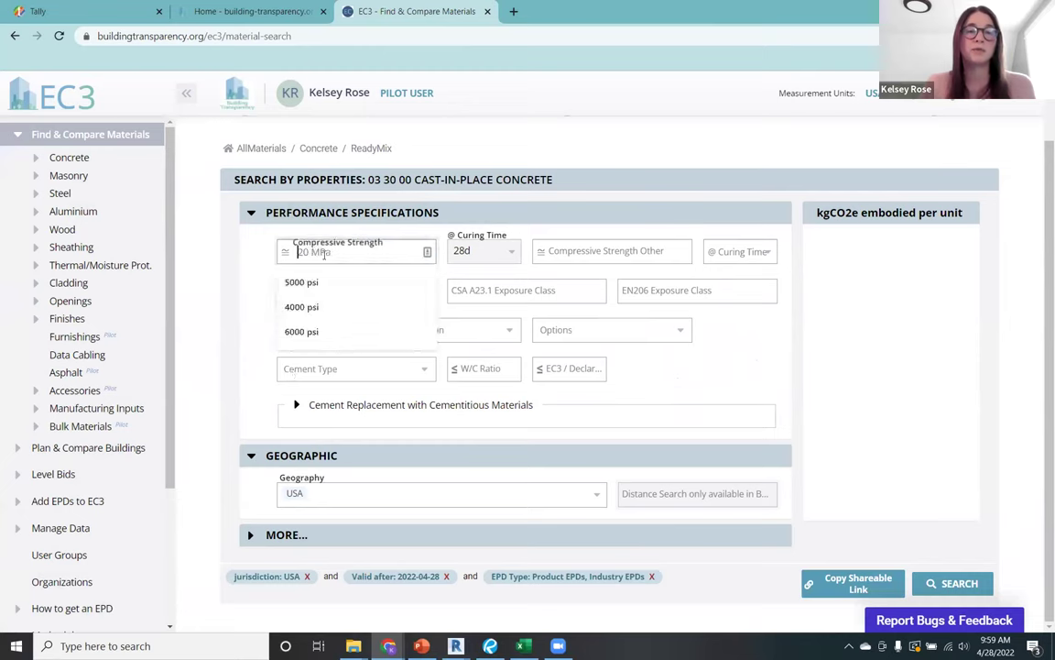
{"action": "left_click", "coordinate": [327, 286]}
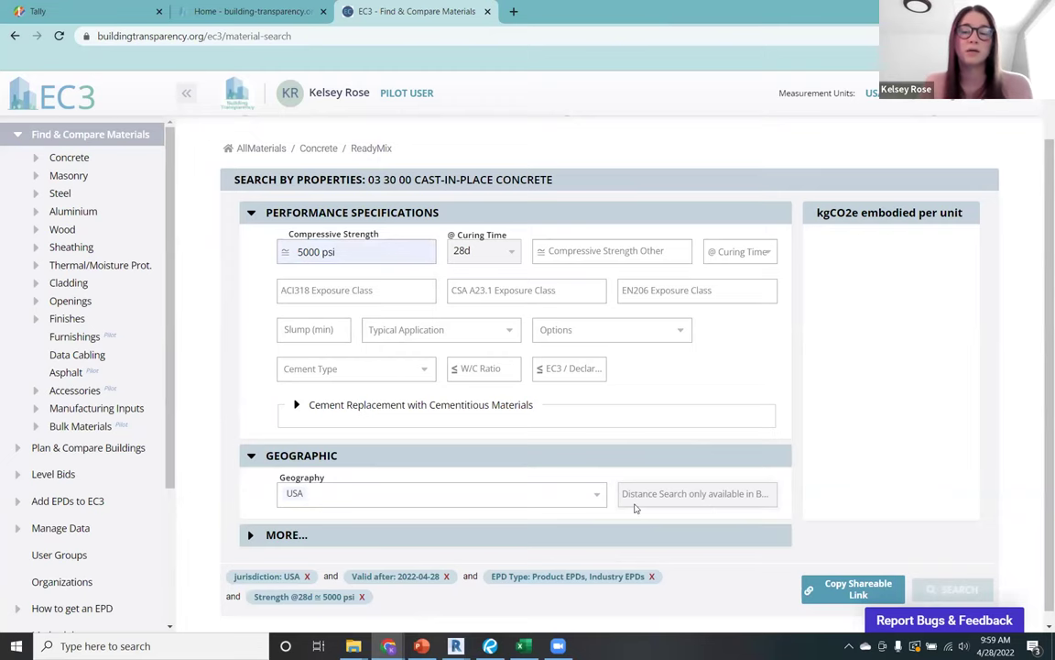
Step: Examine the search results: the embodied carbon boxplot, the statistics and the list of product EPDs
{"action": "scroll", "coordinate": [312, 455], "scroll_direction": "down", "scroll_amount": 3}
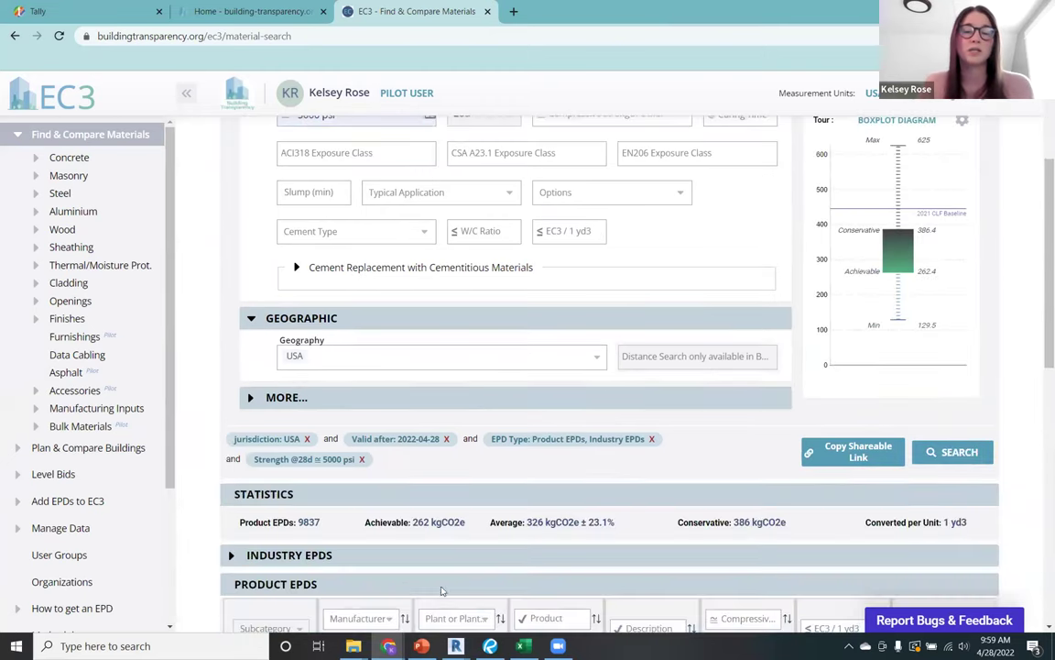
{"action": "scroll", "coordinate": [522, 353], "scroll_direction": "up", "scroll_amount": 1}
{"action": "scroll", "coordinate": [522, 353], "scroll_direction": "down", "scroll_amount": 3}
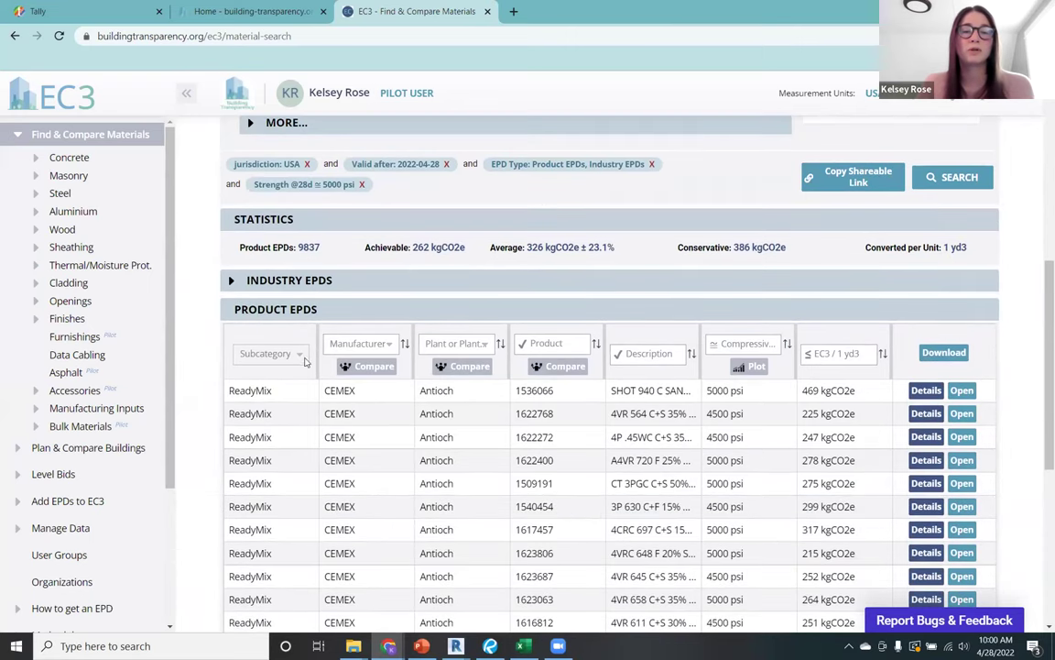
{"action": "scroll", "coordinate": [362, 382], "scroll_direction": "down", "scroll_amount": 2}
{"action": "scroll", "coordinate": [362, 382], "scroll_direction": "up", "scroll_amount": 6}
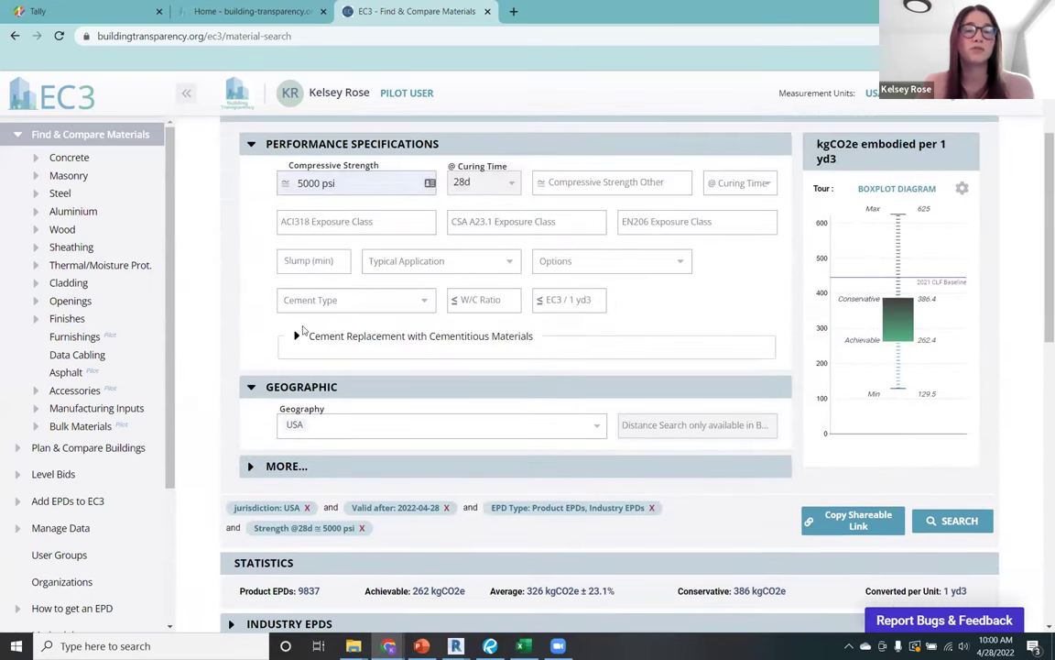
{"action": "scroll", "coordinate": [412, 385], "scroll_direction": "down", "scroll_amount": 4}
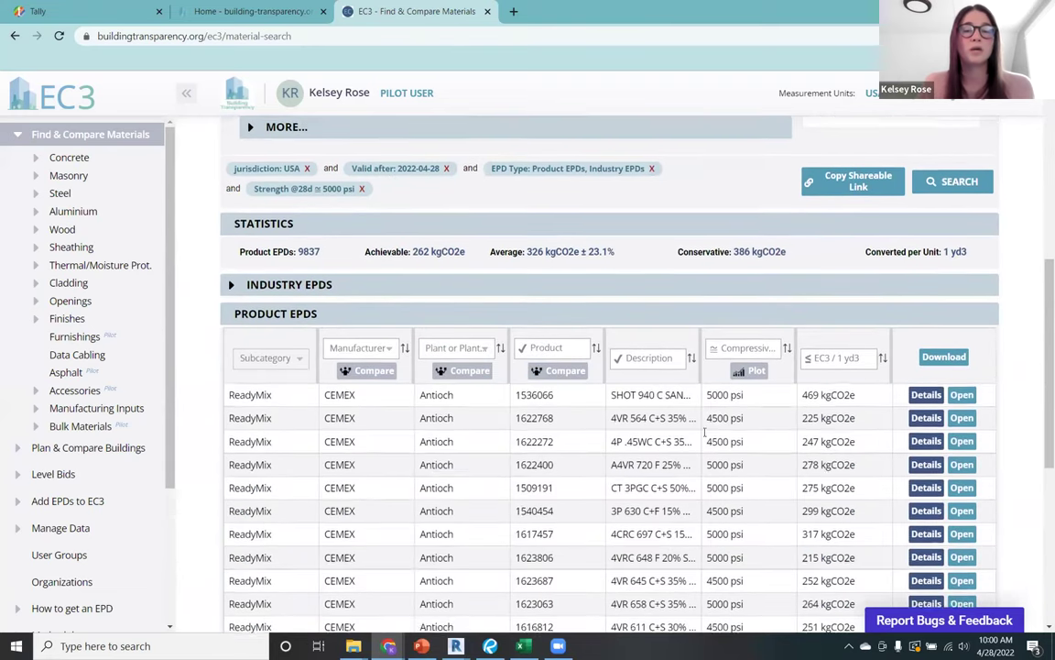
{"action": "scroll", "coordinate": [677, 363], "scroll_direction": "down", "scroll_amount": 1}
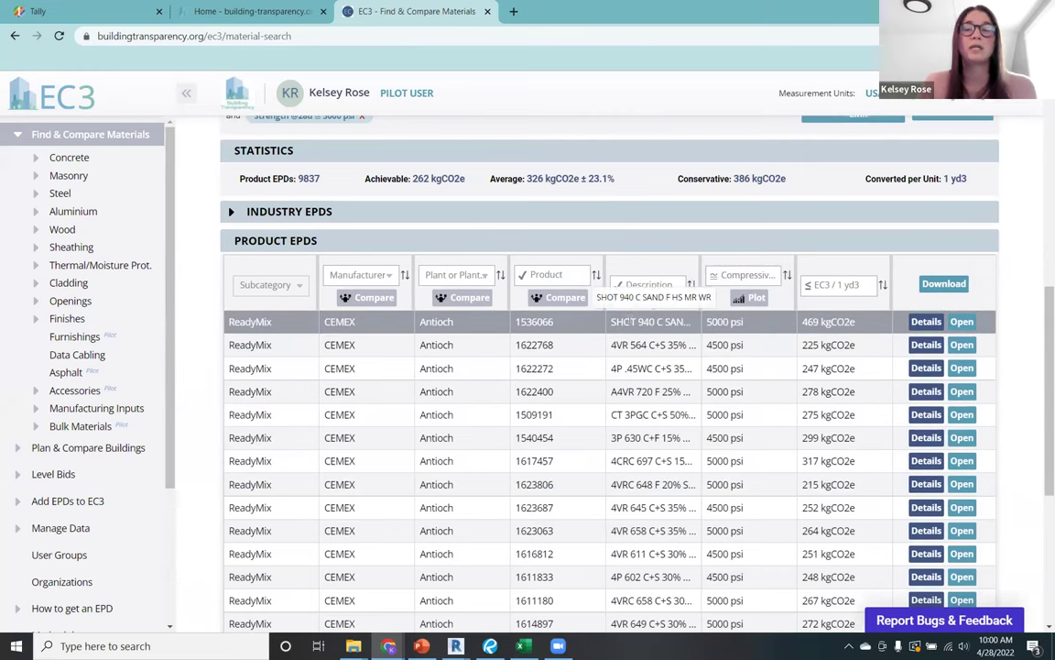
Step: Open the details and full digitized EPD of CEMEX product 1536066, and review its embodied carbon impact and product specifications
{"action": "left_click", "coordinate": [926, 321]}
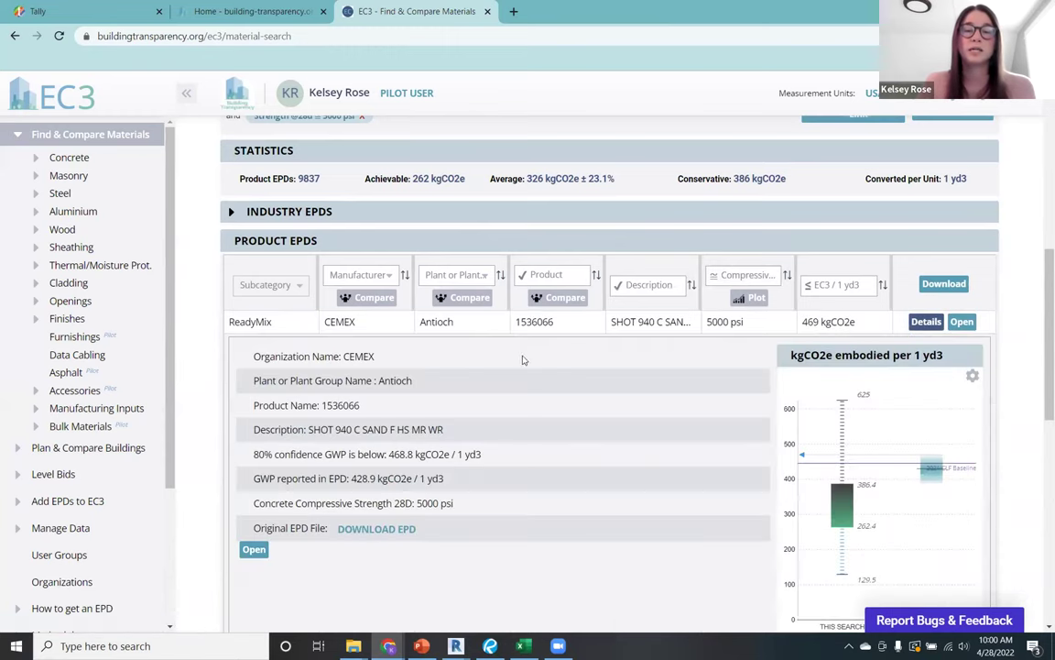
{"action": "left_click", "coordinate": [961, 322]}
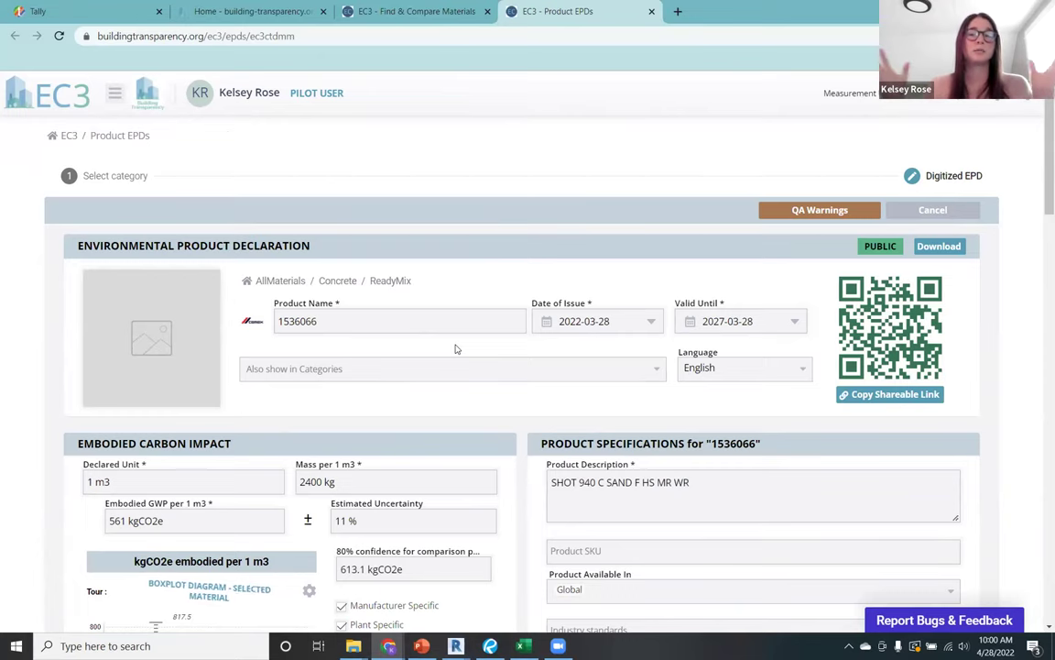
{"action": "scroll", "coordinate": [464, 394], "scroll_direction": "down", "scroll_amount": 3}
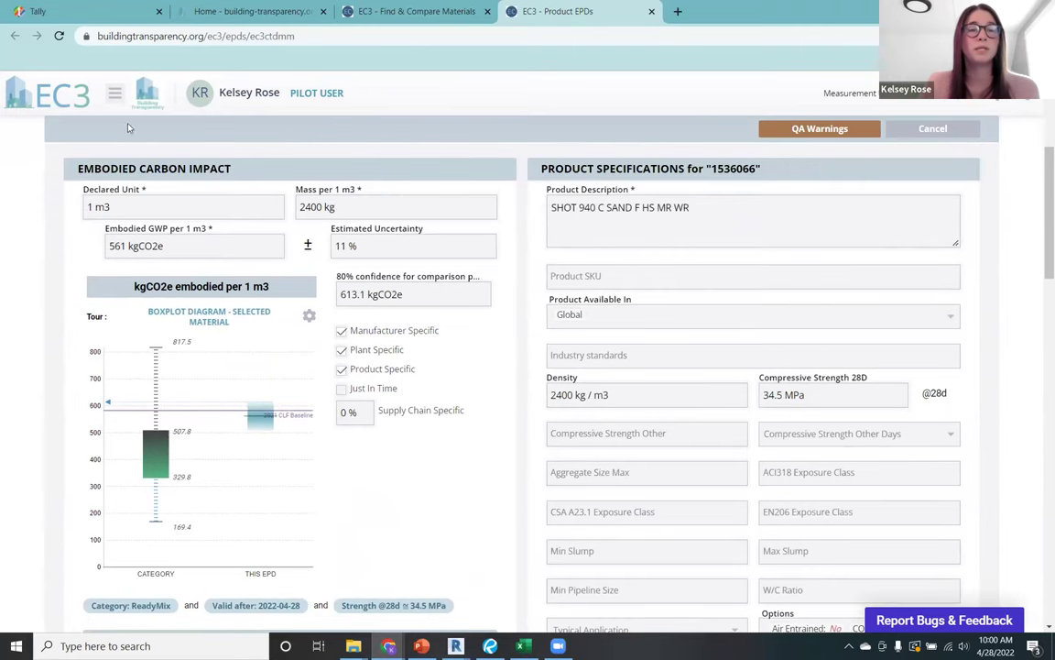
{"action": "mouse_move", "coordinate": [341, 238]}
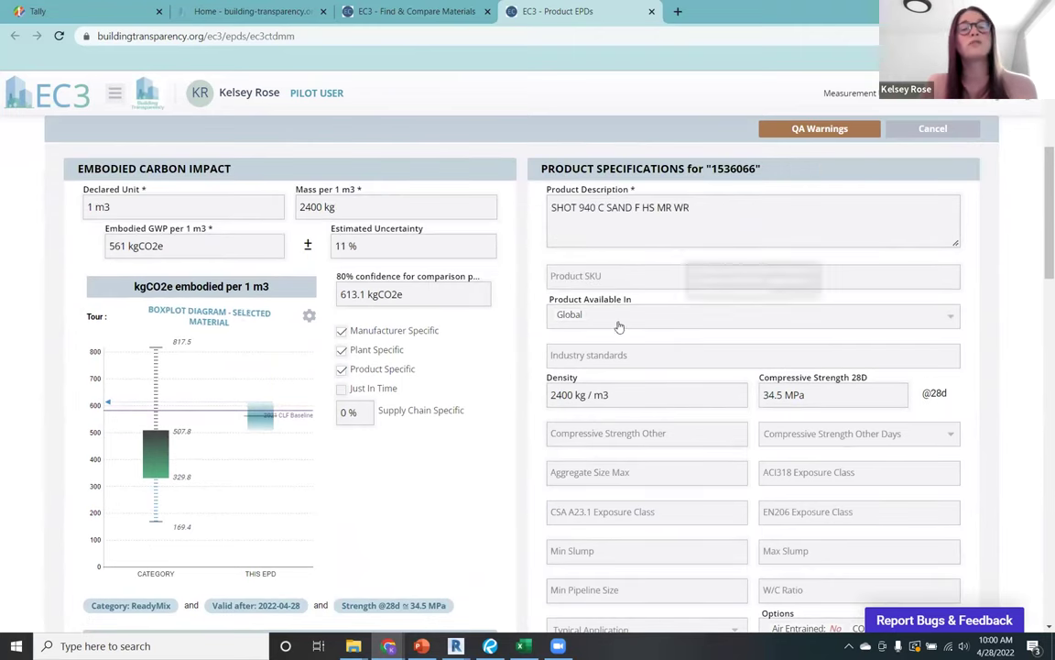
{"action": "scroll", "coordinate": [449, 233], "scroll_direction": "down", "scroll_amount": 2}
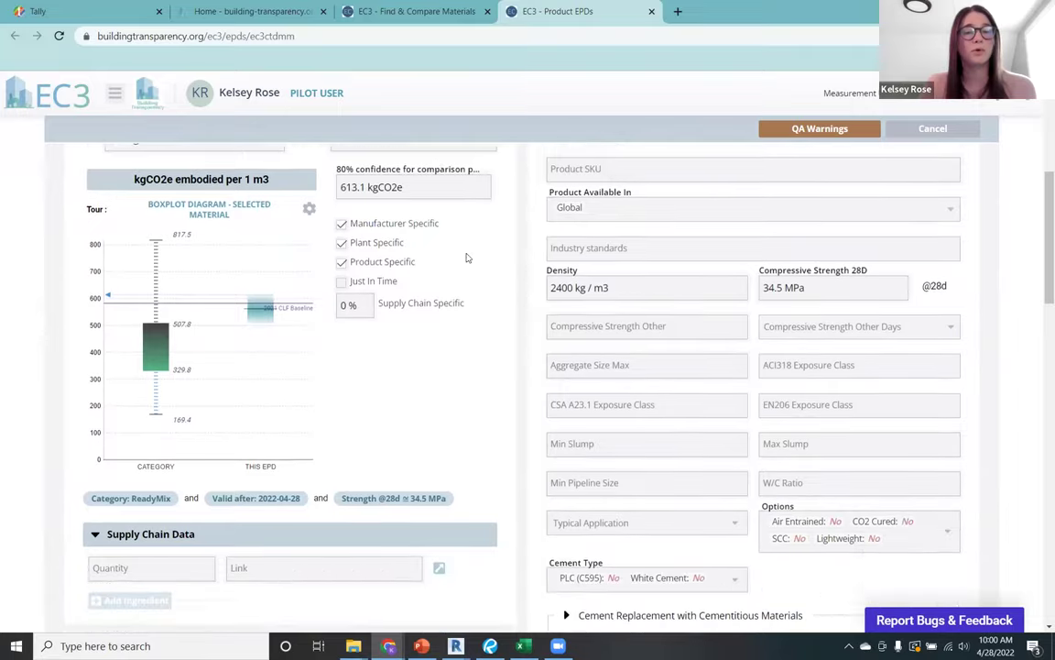
{"action": "scroll", "coordinate": [473, 393], "scroll_direction": "up", "scroll_amount": 4}
{"action": "scroll", "coordinate": [491, 388], "scroll_direction": "up", "scroll_amount": 1}
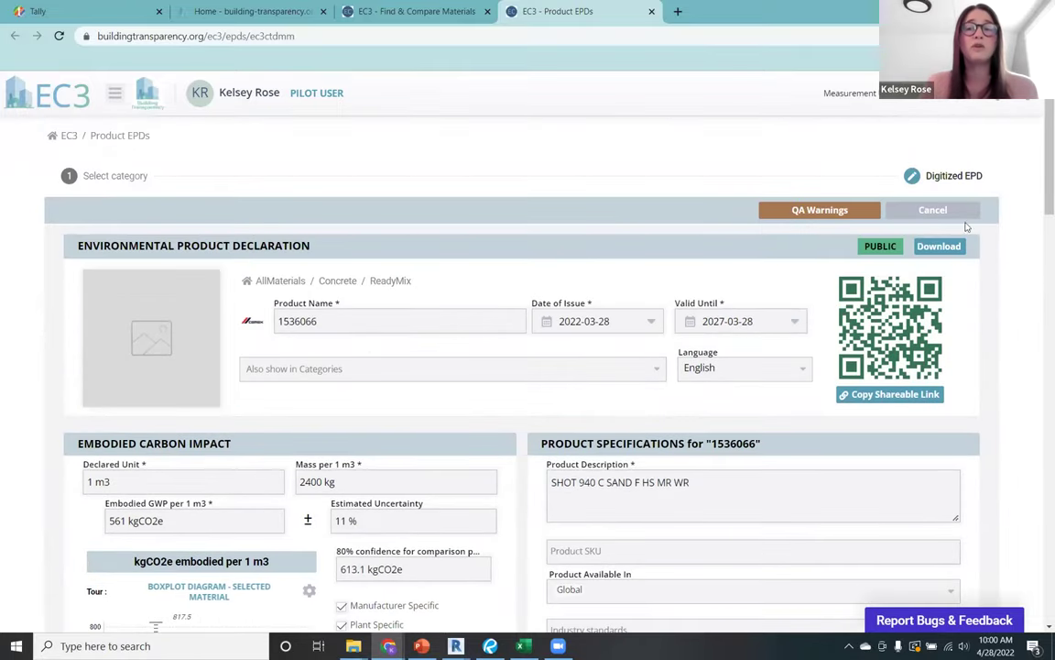
Step: Download the original EPD file of CEMEX product 1536066 and read through the PDF's life cycle assessment and impact tables
{"action": "left_click", "coordinate": [952, 247]}
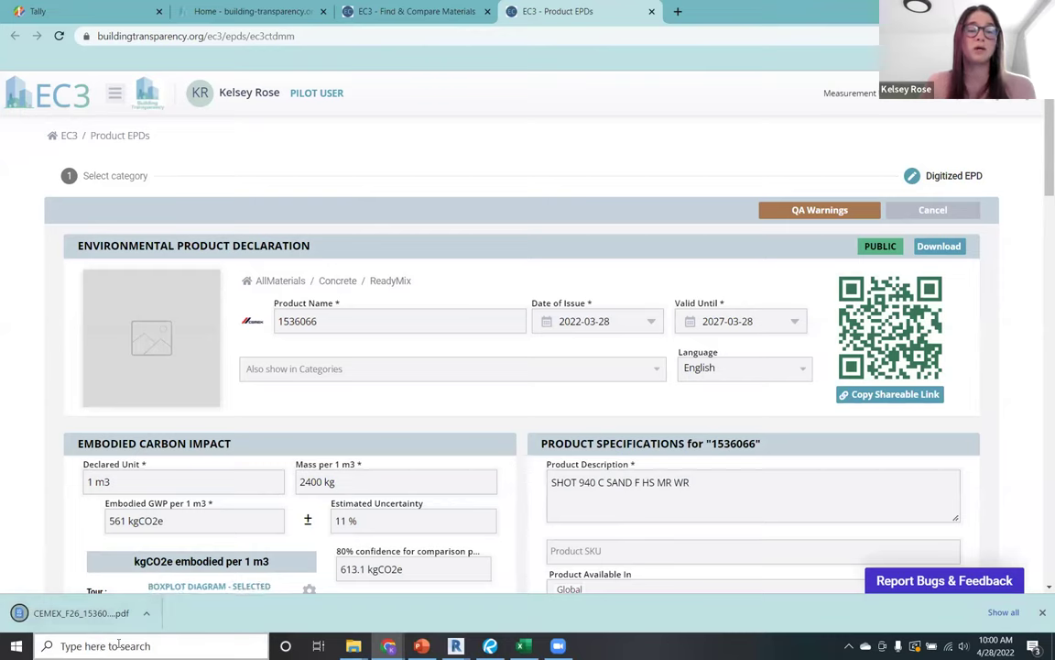
{"action": "left_click", "coordinate": [78, 614]}
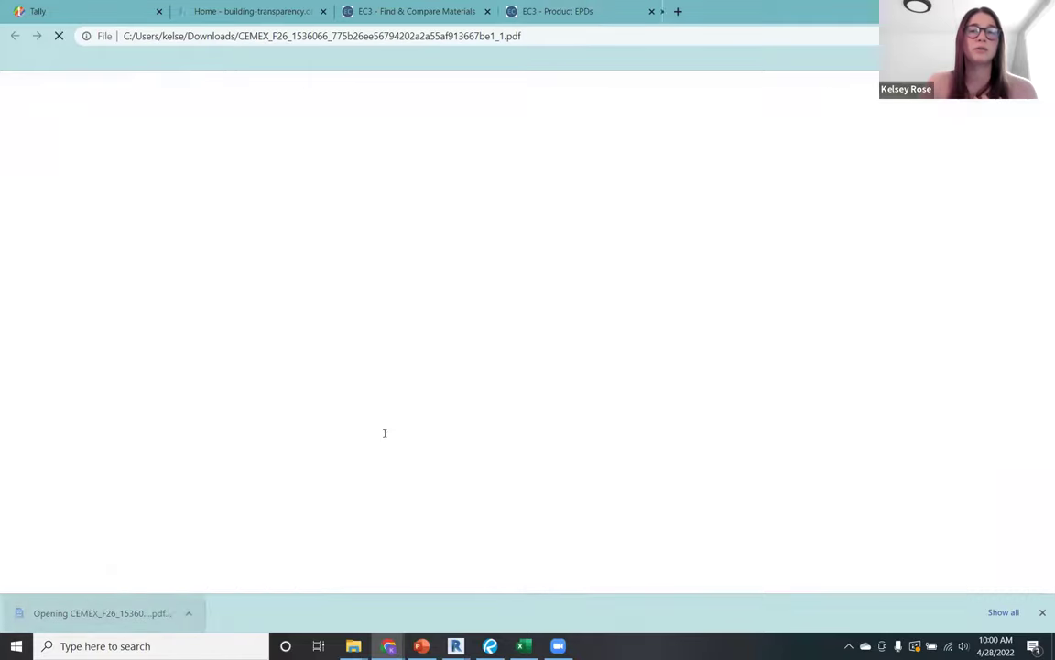
{"action": "scroll", "coordinate": [436, 487], "scroll_direction": "down", "scroll_amount": 12}
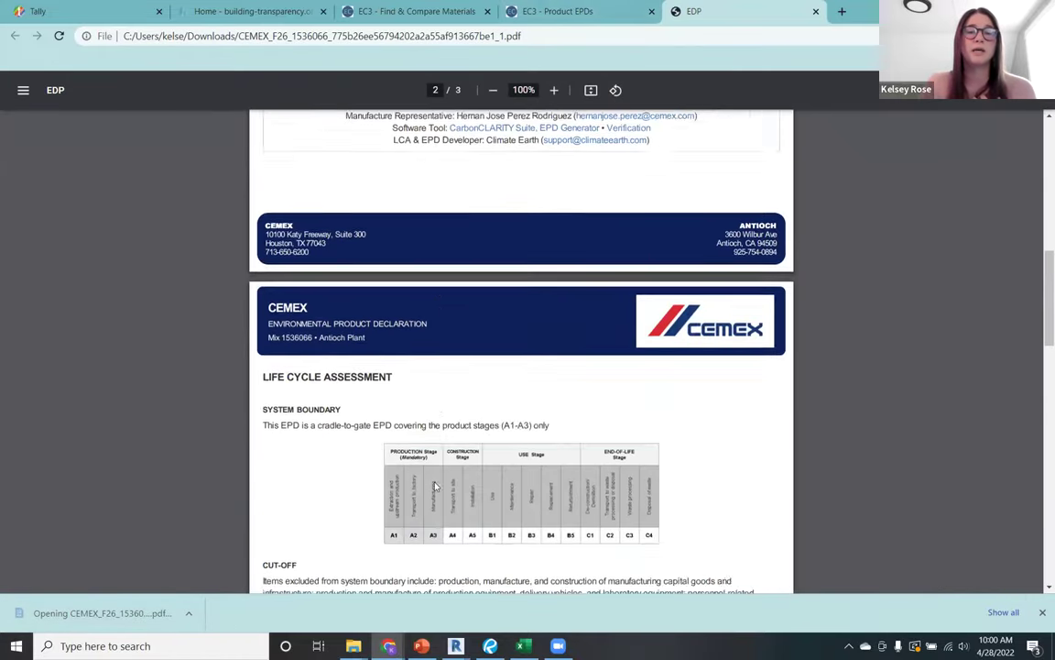
{"action": "scroll", "coordinate": [436, 485], "scroll_direction": "up", "scroll_amount": 2}
{"action": "scroll", "coordinate": [367, 440], "scroll_direction": "down", "scroll_amount": 5}
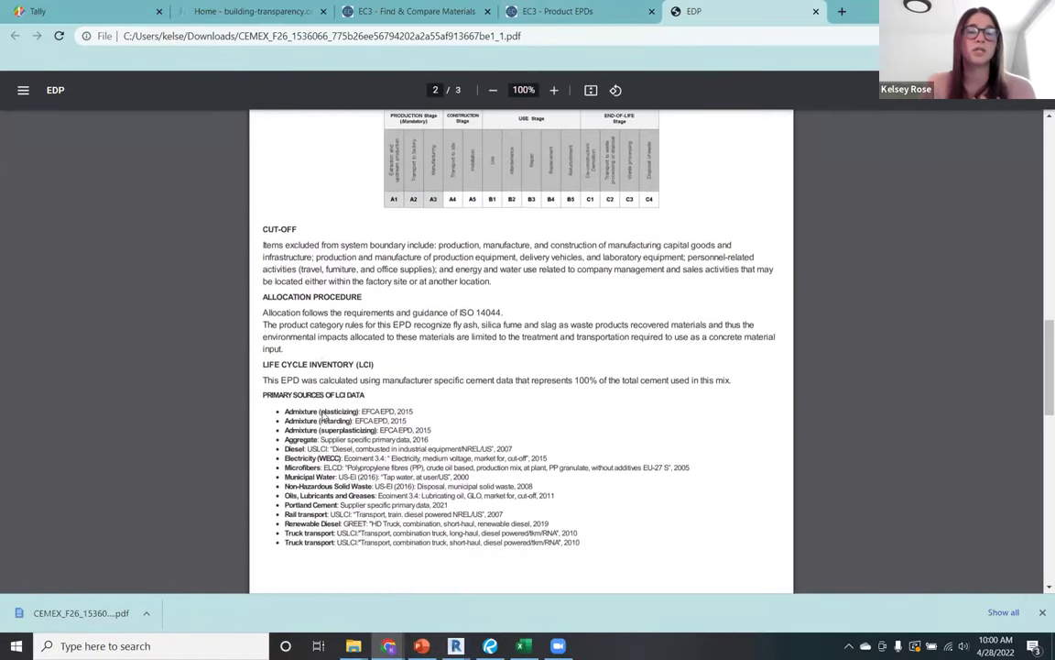
{"action": "scroll", "coordinate": [323, 415], "scroll_direction": "down", "scroll_amount": 7}
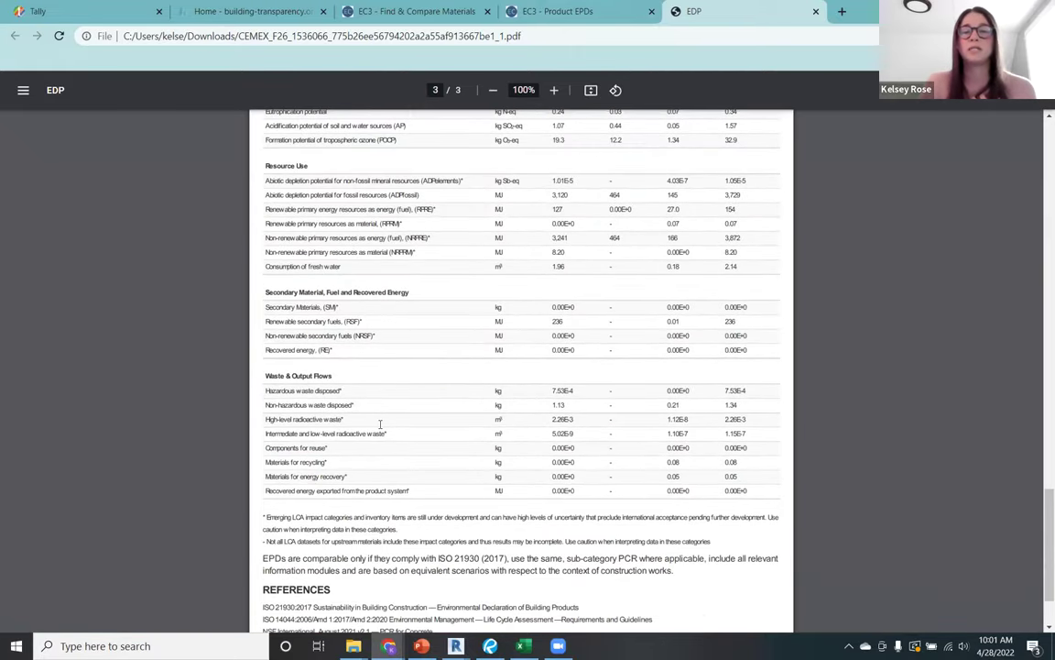
Step: Return from the EPD PDF to the ReadyMix search results and collapse the details of CEMEX product 1536066
{"action": "left_click", "coordinate": [561, 12]}
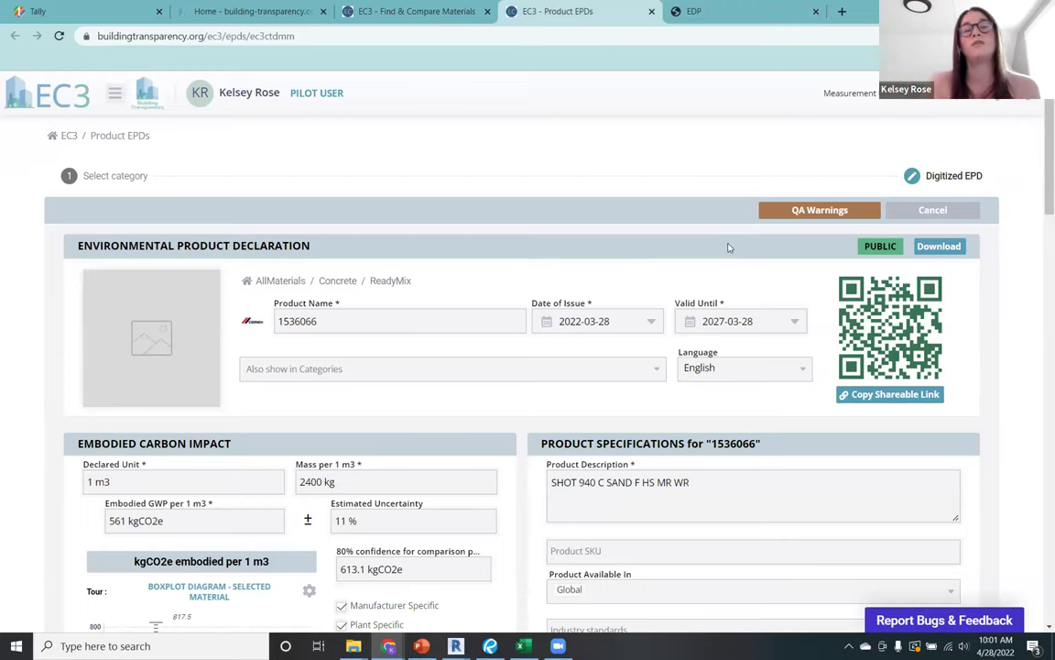
{"action": "left_click", "coordinate": [420, 6]}
{"action": "scroll", "coordinate": [595, 412], "scroll_direction": "up", "scroll_amount": 3}
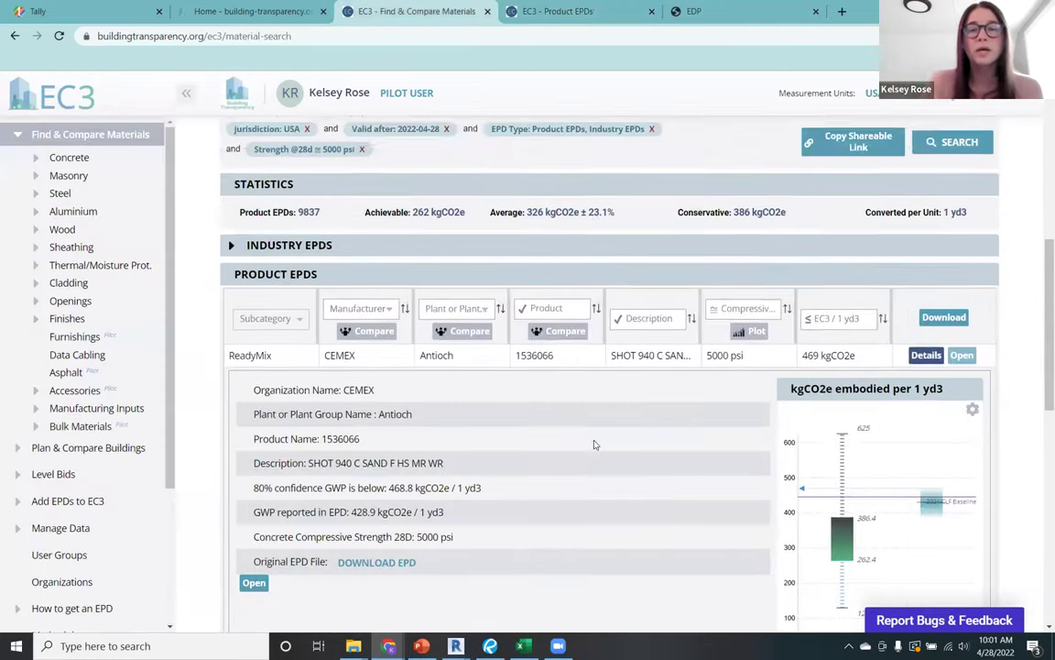
{"action": "scroll", "coordinate": [662, 443], "scroll_direction": "down", "scroll_amount": 2}
{"action": "left_click", "coordinate": [961, 388]}
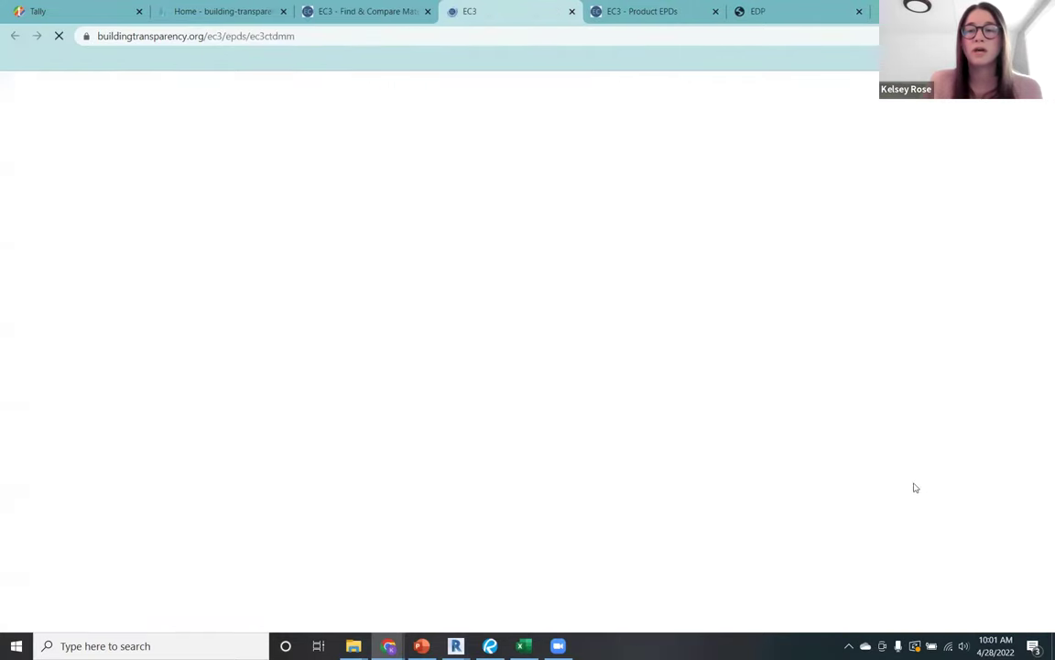
{"action": "left_click", "coordinate": [572, 12]}
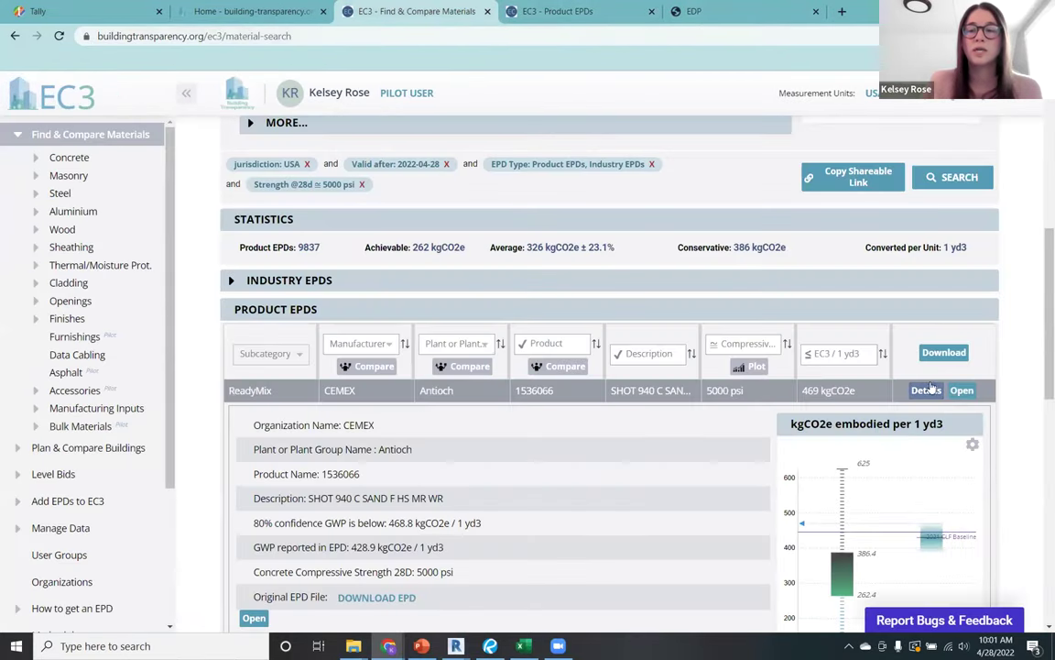
{"action": "left_click", "coordinate": [926, 391]}
Step: Review the search statistics and the embodied carbon boxplot, including the explanations of its conservative and achievable values
{"action": "scroll", "coordinate": [977, 356], "scroll_direction": "up", "scroll_amount": 5}
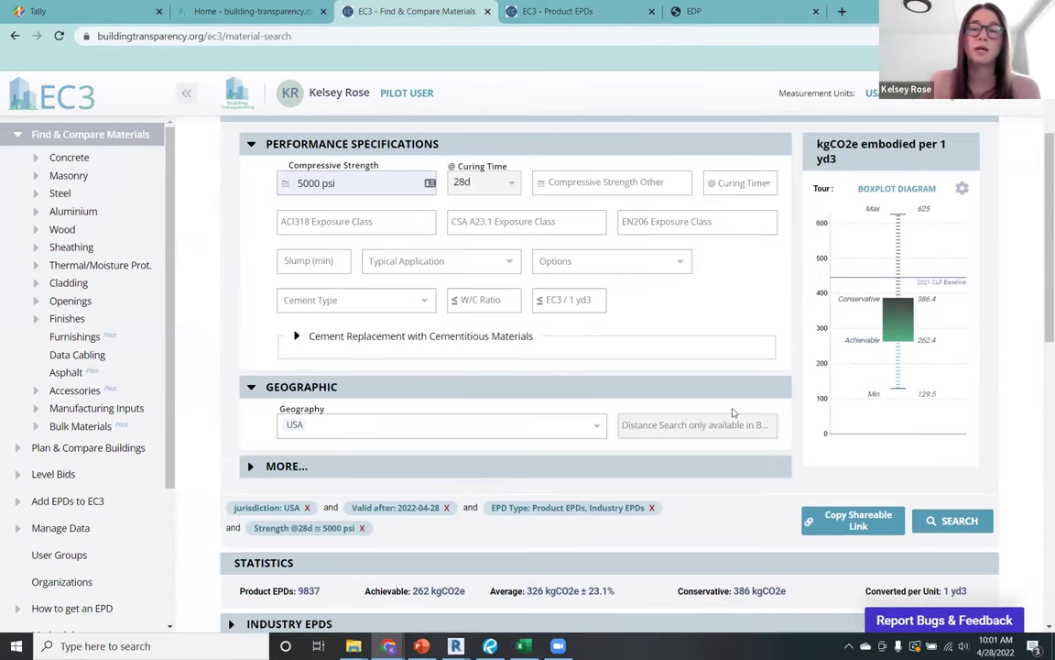
{"action": "scroll", "coordinate": [733, 413], "scroll_direction": "down", "scroll_amount": 1}
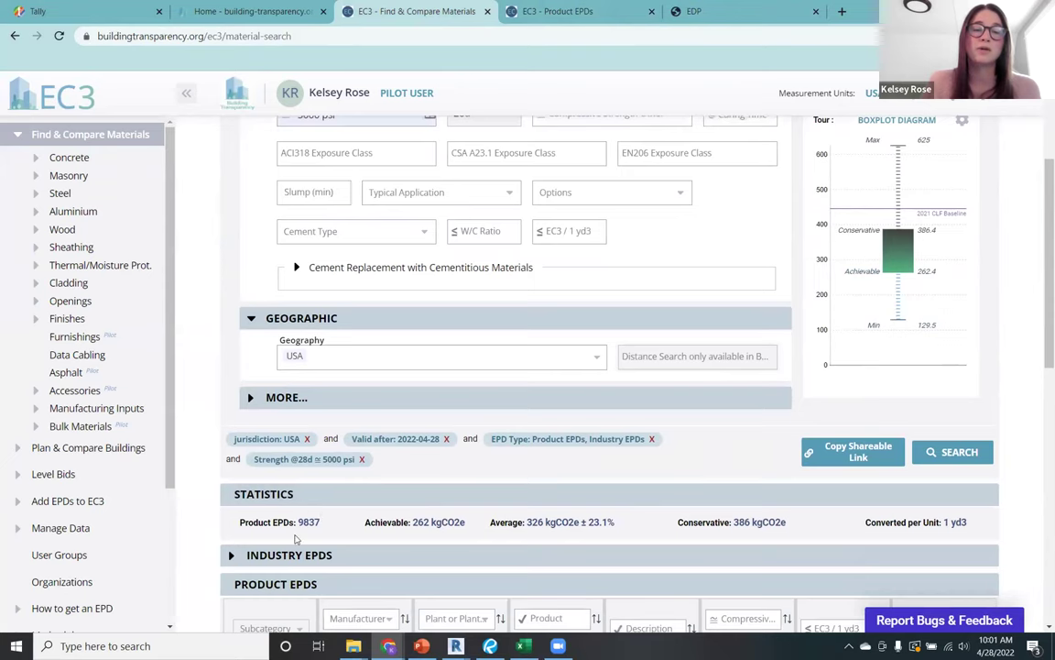
{"action": "scroll", "coordinate": [899, 339], "scroll_direction": "up", "scroll_amount": 1}
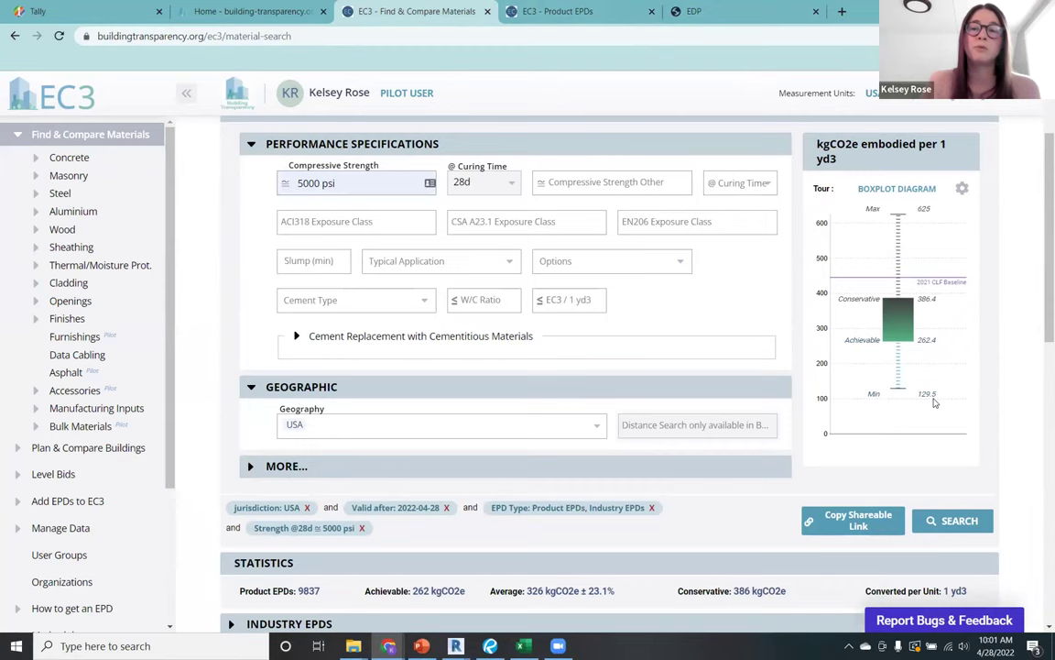
{"action": "mouse_move", "coordinate": [869, 307]}
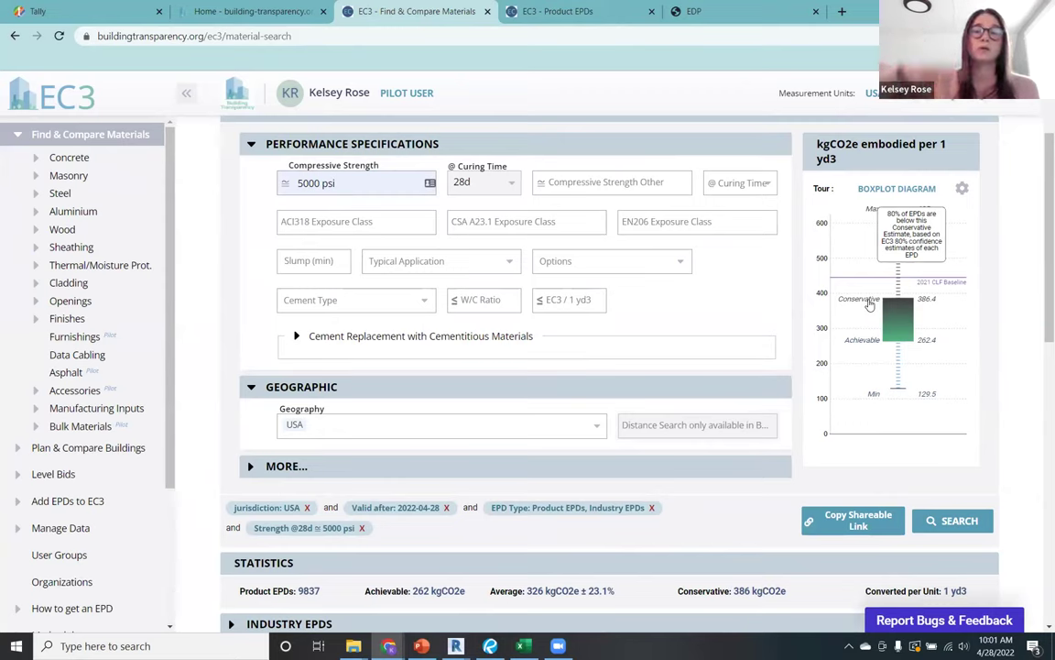
{"action": "mouse_move", "coordinate": [866, 348]}
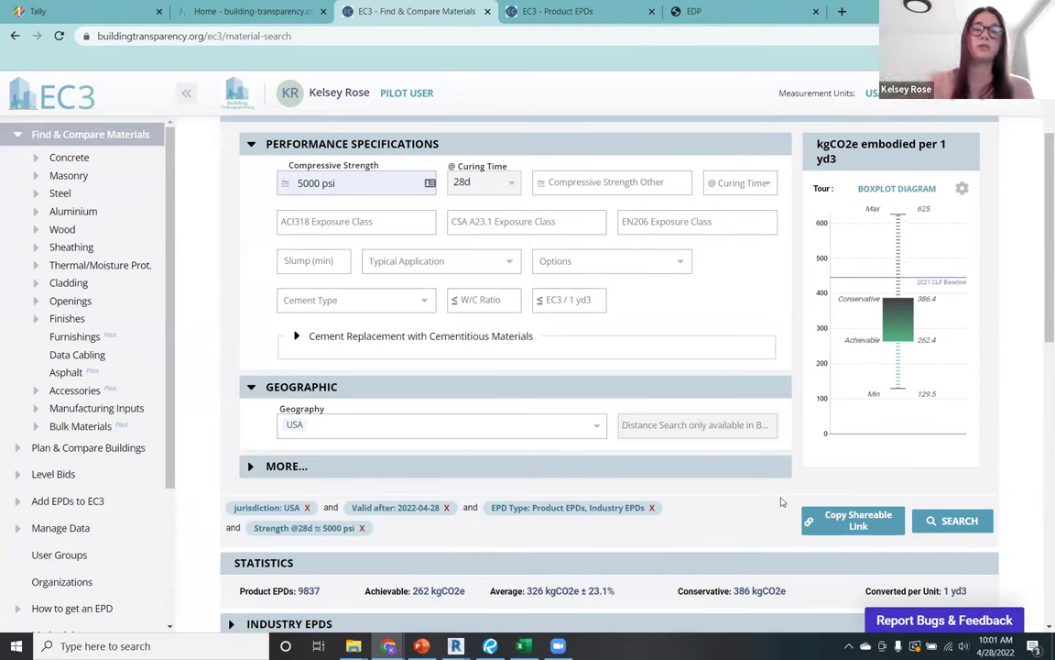
Step: Compare the product EPDs by manufacturer, review the embodied carbon boxplots, and close the comparison
{"action": "scroll", "coordinate": [768, 507], "scroll_direction": "down", "scroll_amount": 3}
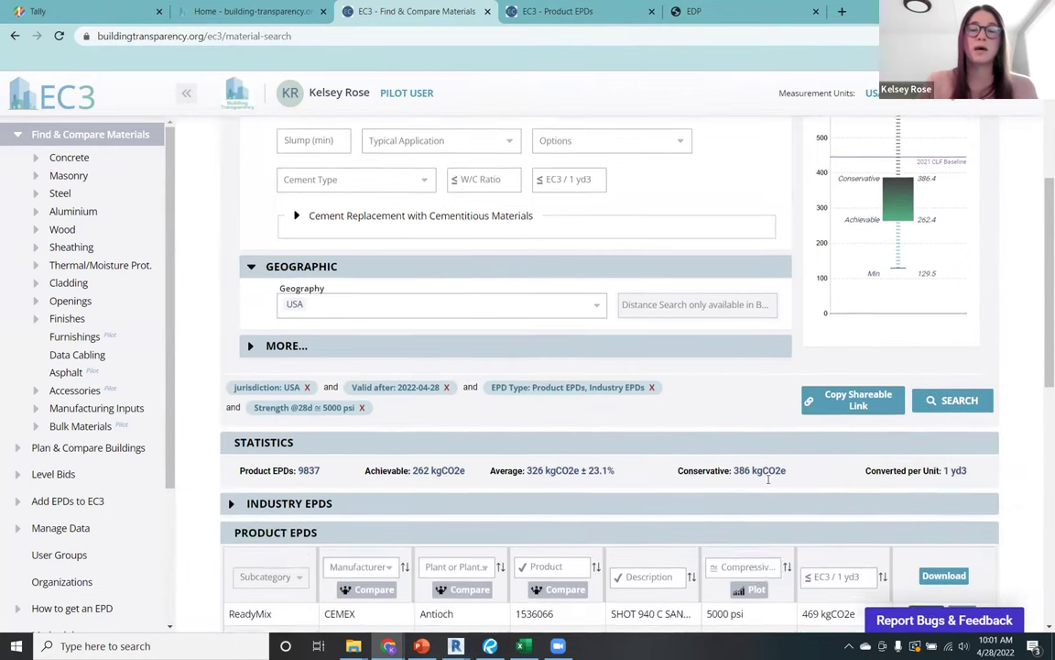
{"action": "scroll", "coordinate": [435, 311], "scroll_direction": "down", "scroll_amount": 2}
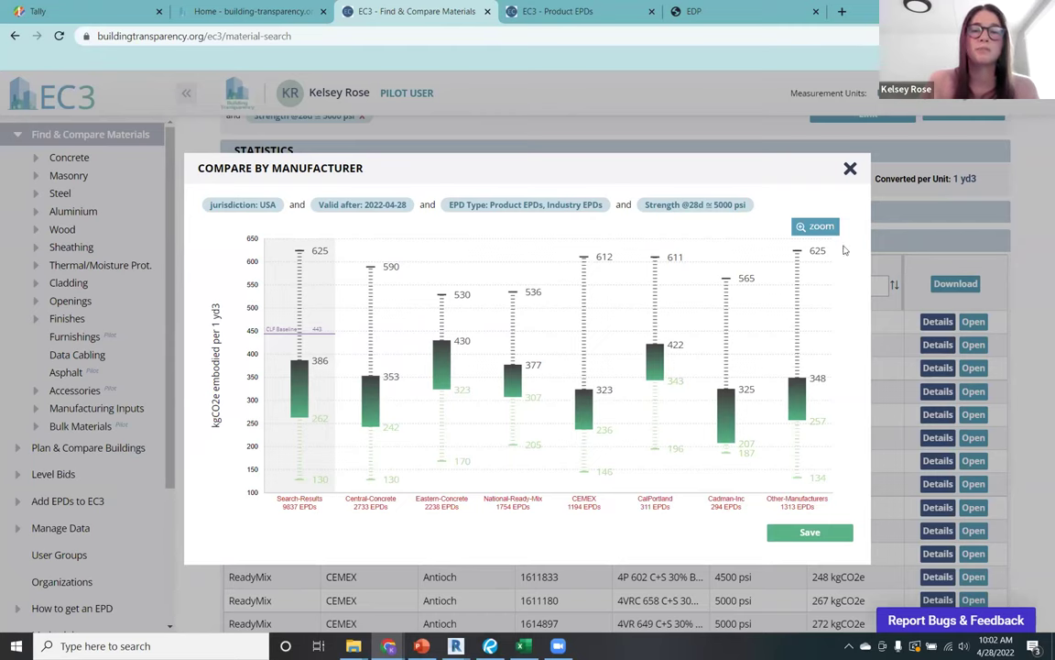
{"action": "left_click", "coordinate": [850, 169]}
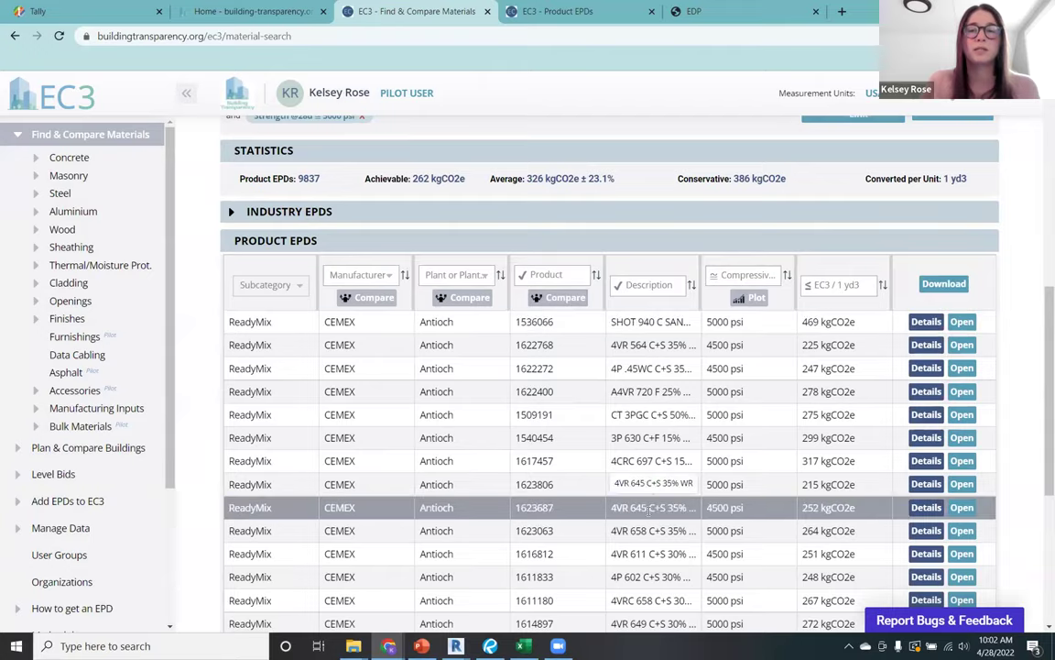
Step: Go to My buildings in Plan & Compare Buildings and open the BT Commercial Building Template (USA) project
{"action": "scroll", "coordinate": [646, 514], "scroll_direction": "up", "scroll_amount": 5}
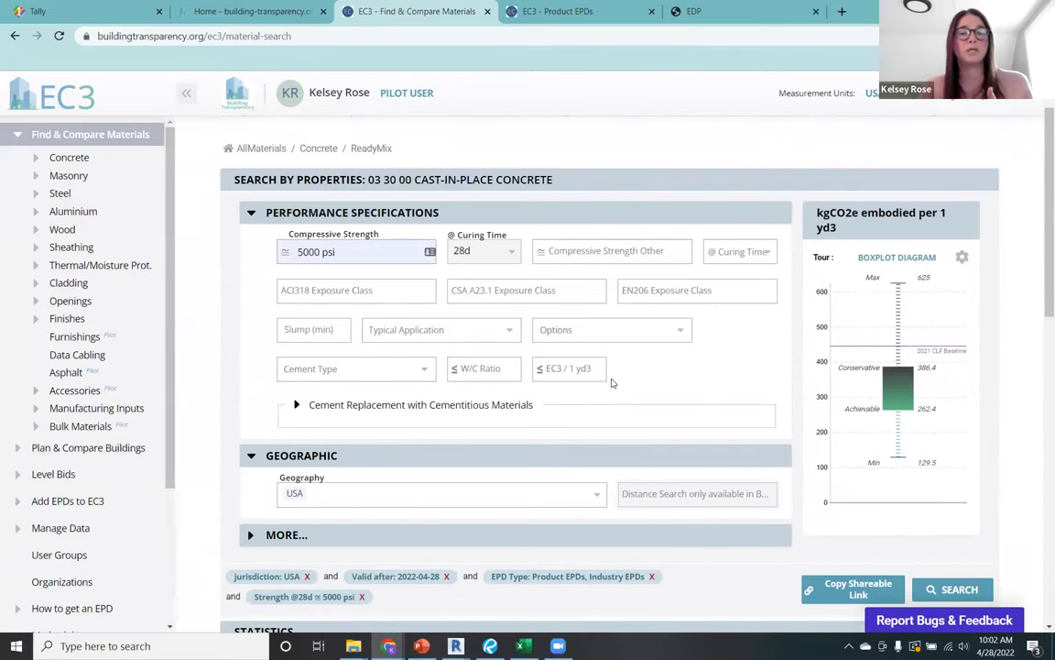
{"action": "left_click", "coordinate": [16, 134]}
{"action": "left_click", "coordinate": [31, 162]}
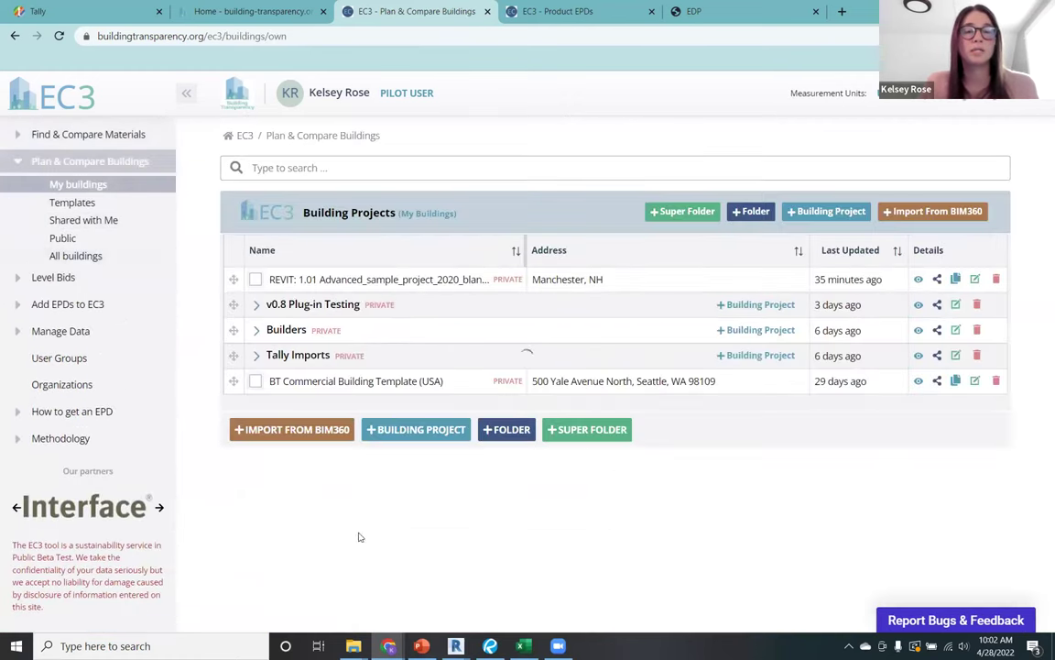
{"action": "left_click", "coordinate": [325, 378]}
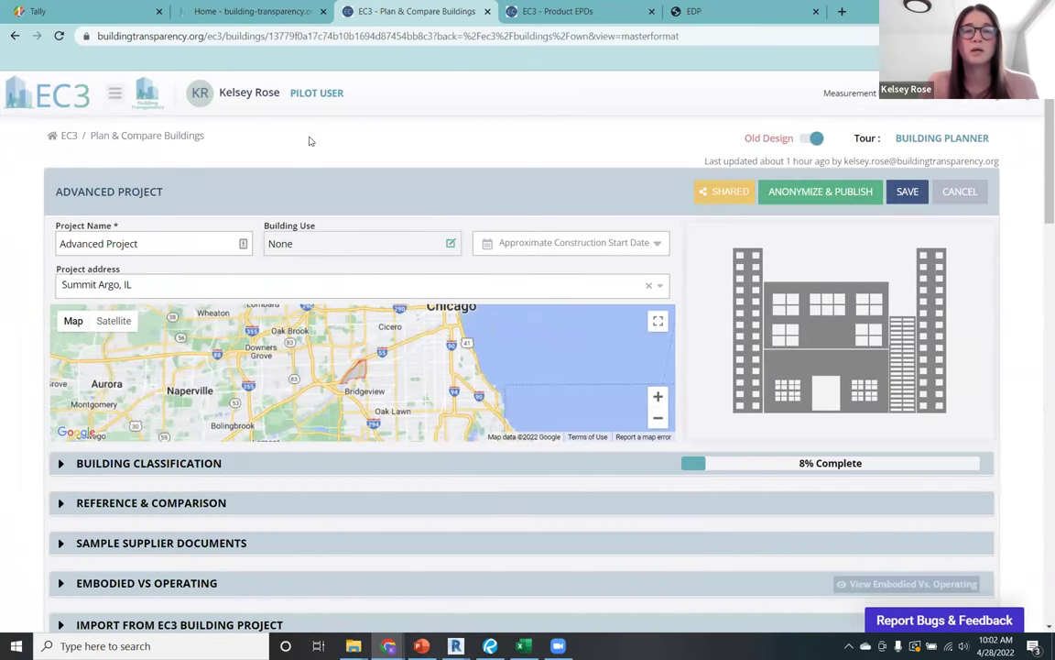
{"action": "left_click", "coordinate": [960, 191]}
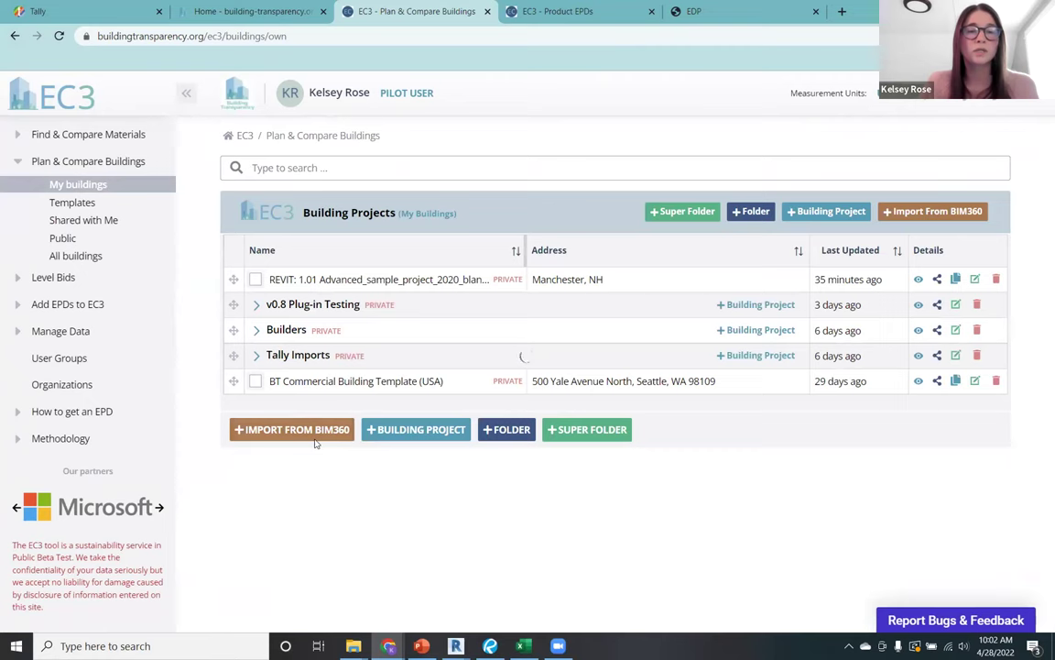
{"action": "left_click", "coordinate": [316, 380]}
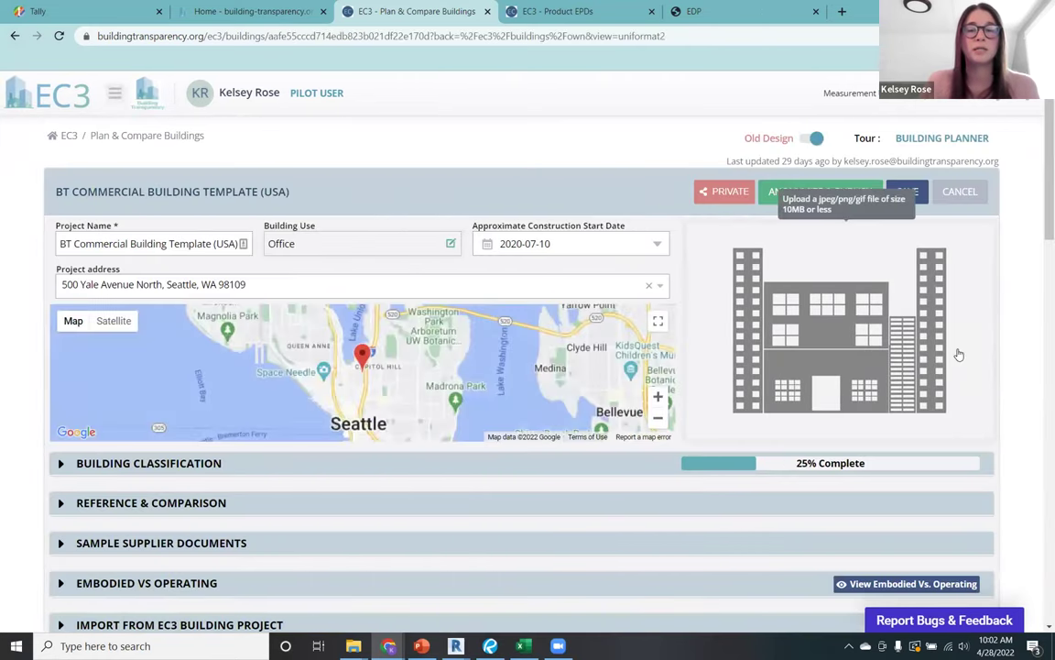
Step: Review the template's project information, floor areas, embodied carbon totals and Uniformat 2 element list
{"action": "scroll", "coordinate": [744, 405], "scroll_direction": "down", "scroll_amount": 2}
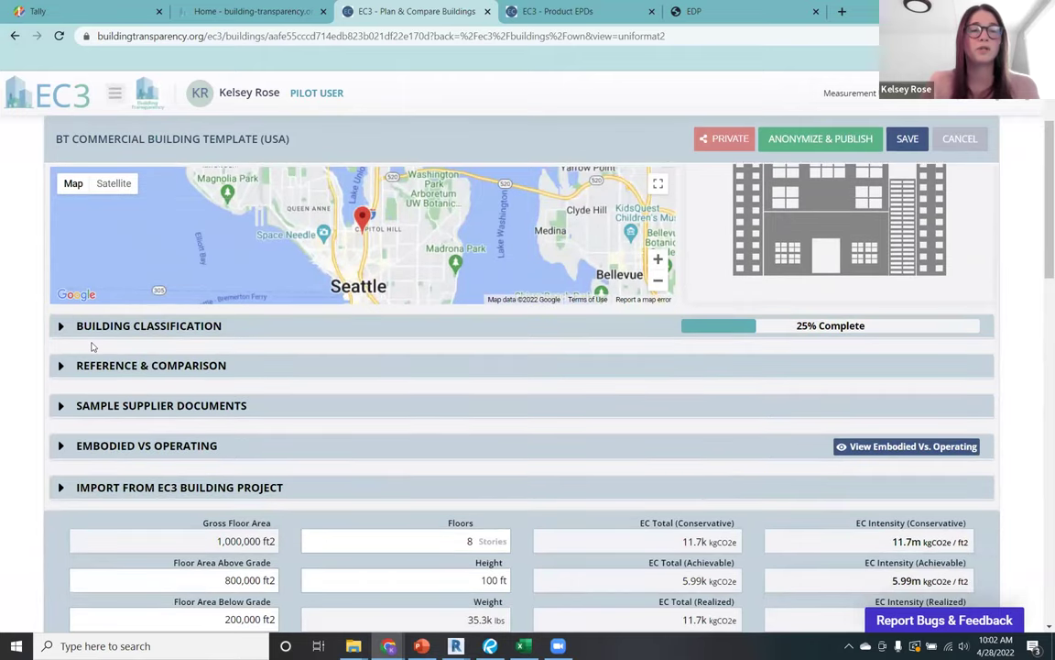
{"action": "scroll", "coordinate": [92, 367], "scroll_direction": "up", "scroll_amount": 2}
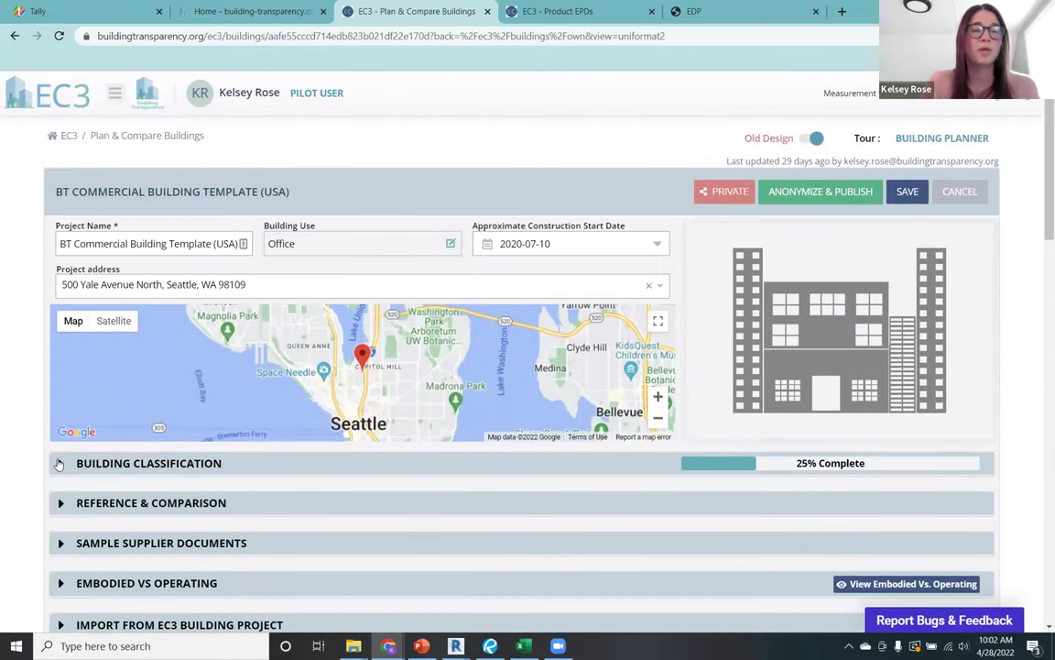
{"action": "scroll", "coordinate": [118, 496], "scroll_direction": "down", "scroll_amount": 6}
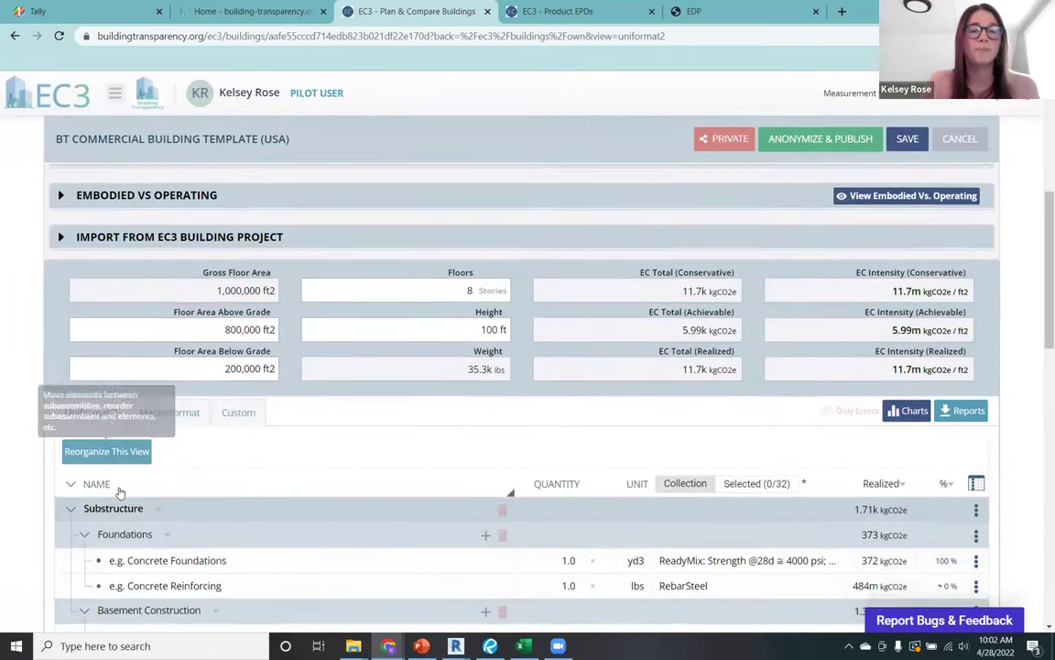
{"action": "scroll", "coordinate": [193, 295], "scroll_direction": "up", "scroll_amount": 2}
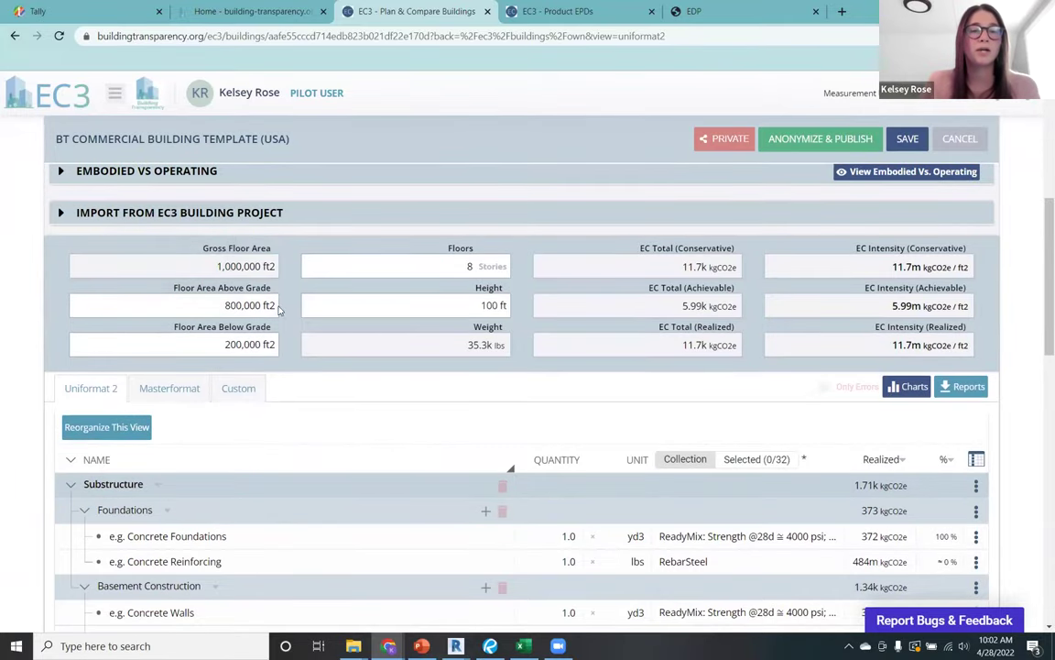
Step: Review the EPD search specifications of the Concrete Foundations element, close them, and look at the Concrete Reinforcing element's entry
{"action": "scroll", "coordinate": [1033, 306], "scroll_direction": "down", "scroll_amount": 2}
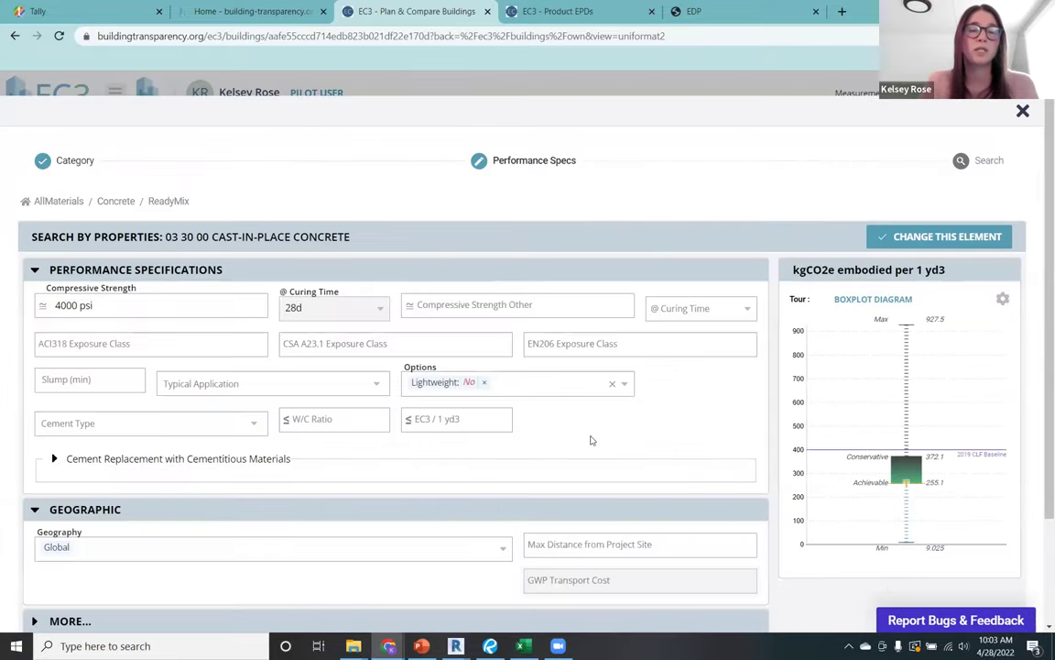
{"action": "scroll", "coordinate": [513, 403], "scroll_direction": "down", "scroll_amount": 3}
{"action": "scroll", "coordinate": [545, 463], "scroll_direction": "up", "scroll_amount": 2}
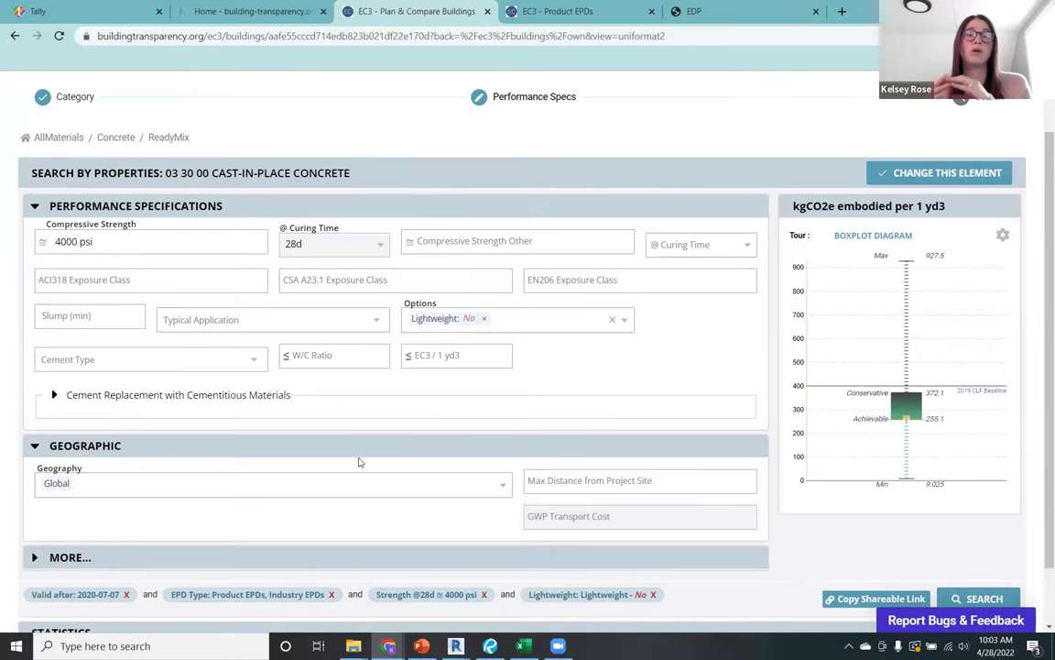
{"action": "scroll", "coordinate": [360, 462], "scroll_direction": "up", "scroll_amount": 1}
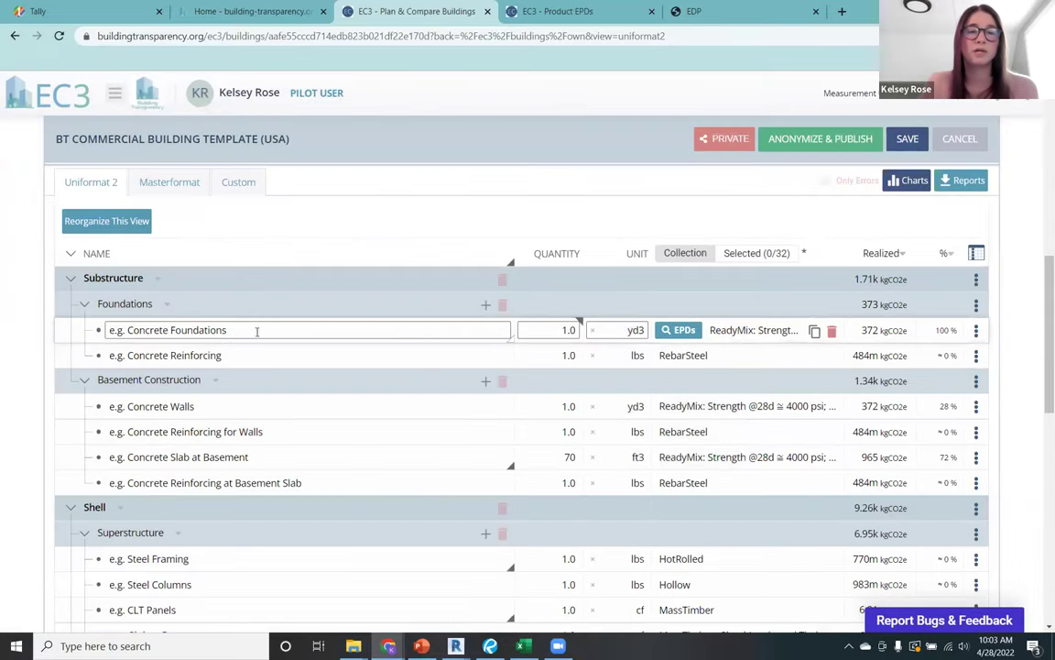
{"action": "left_click", "coordinate": [577, 355]}
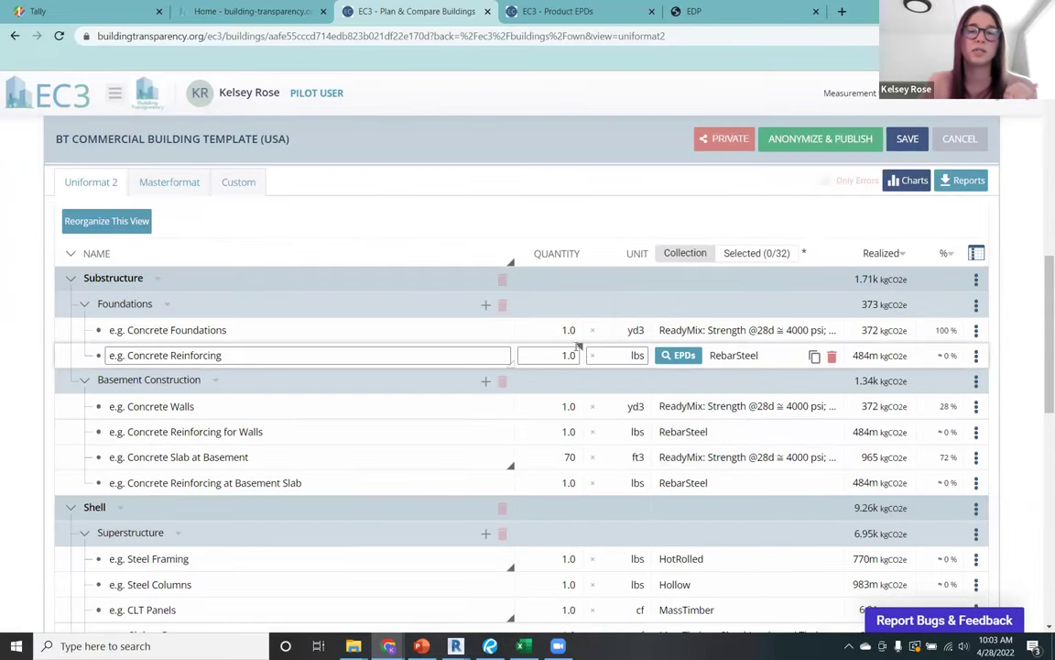
{"action": "left_click", "coordinate": [730, 380]}
{"action": "left_click", "coordinate": [721, 365]}
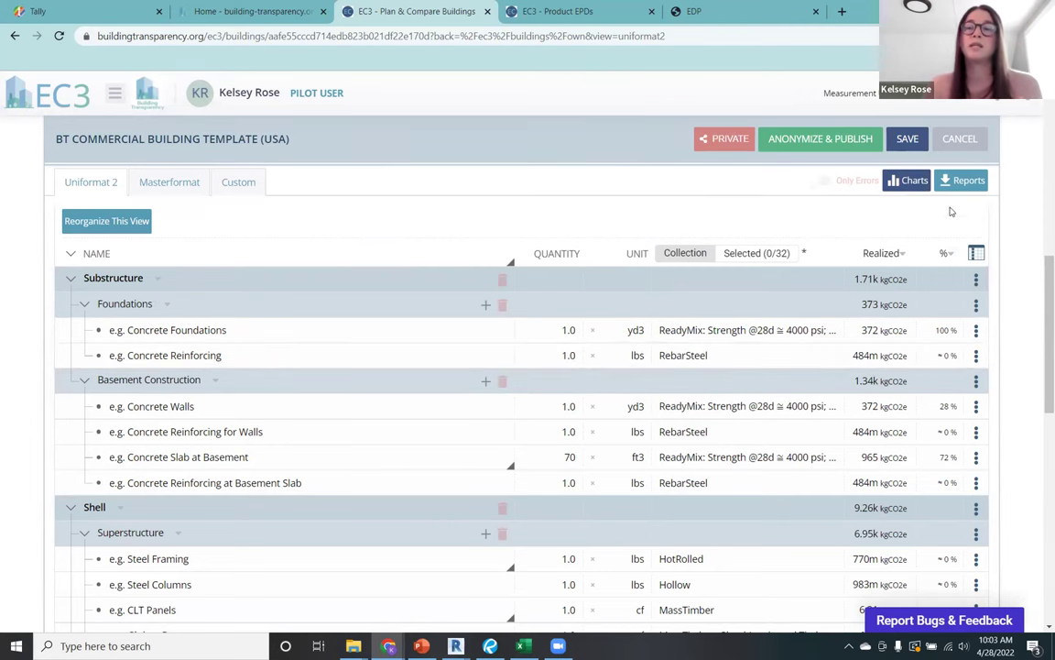
Step: View the project's Uniformat 2 GWP Sankey and GWP Treemap charts, and close the summary charts
{"action": "left_click", "coordinate": [906, 180]}
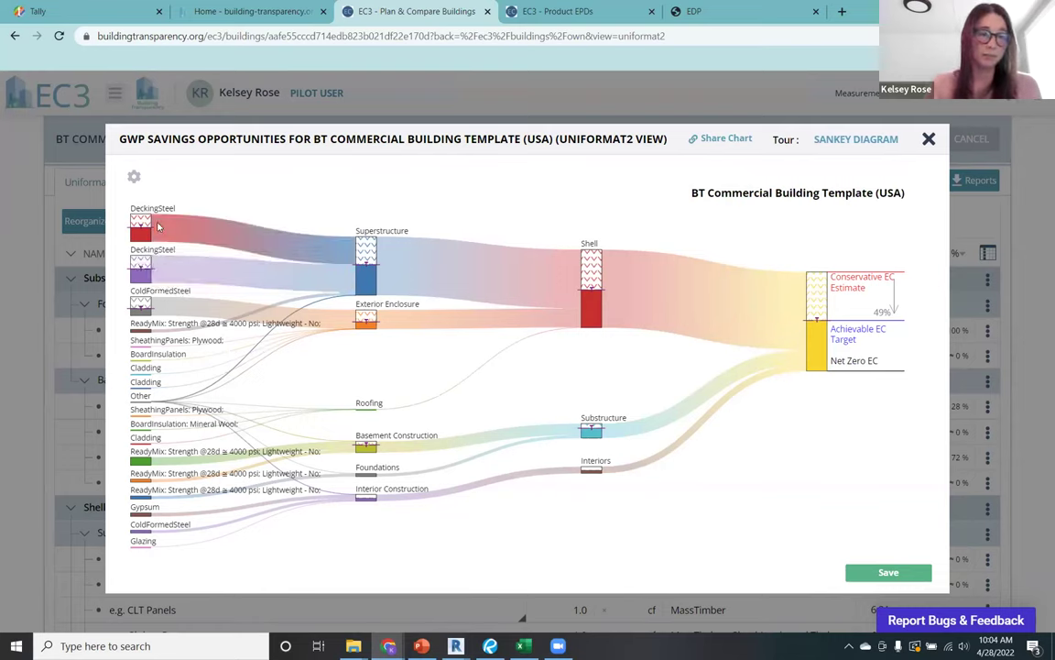
{"action": "mouse_move", "coordinate": [148, 279]}
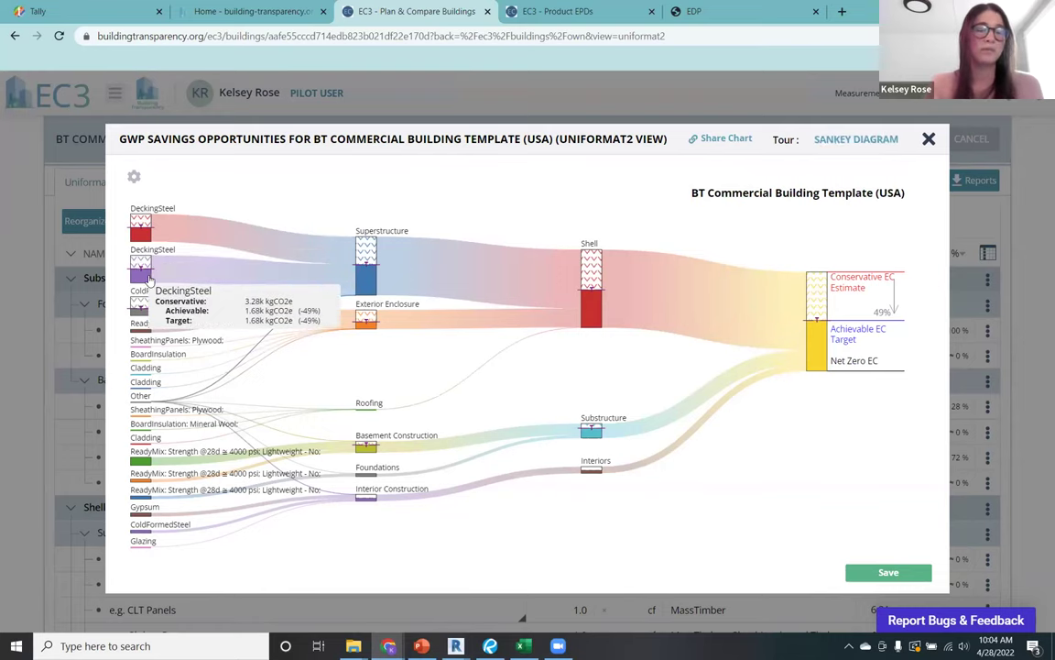
{"action": "left_click", "coordinate": [929, 139]}
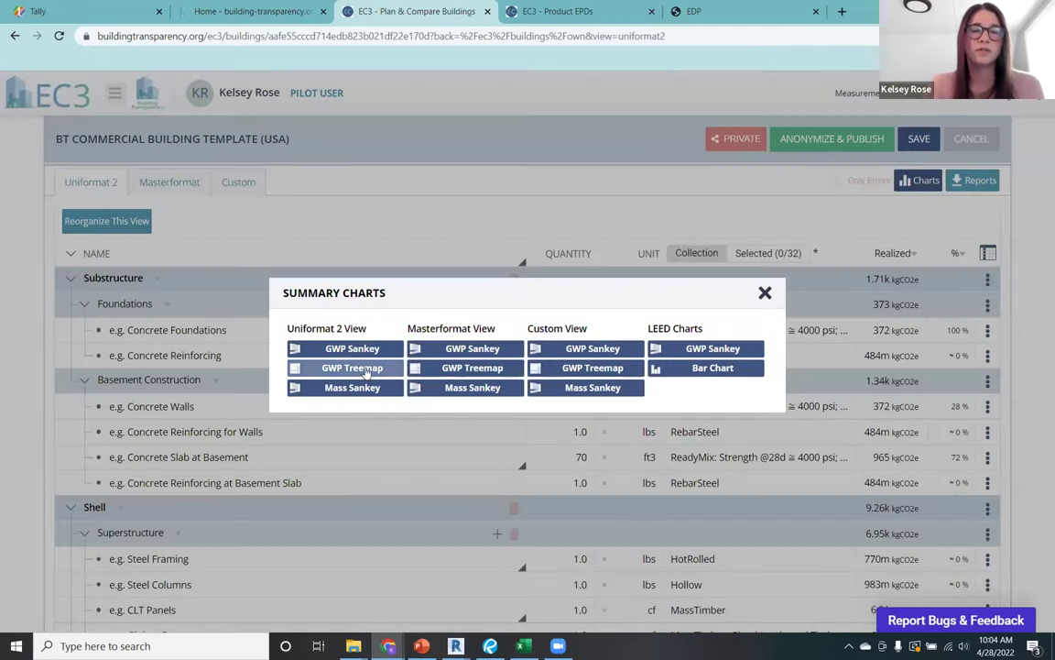
{"action": "left_click", "coordinate": [331, 366]}
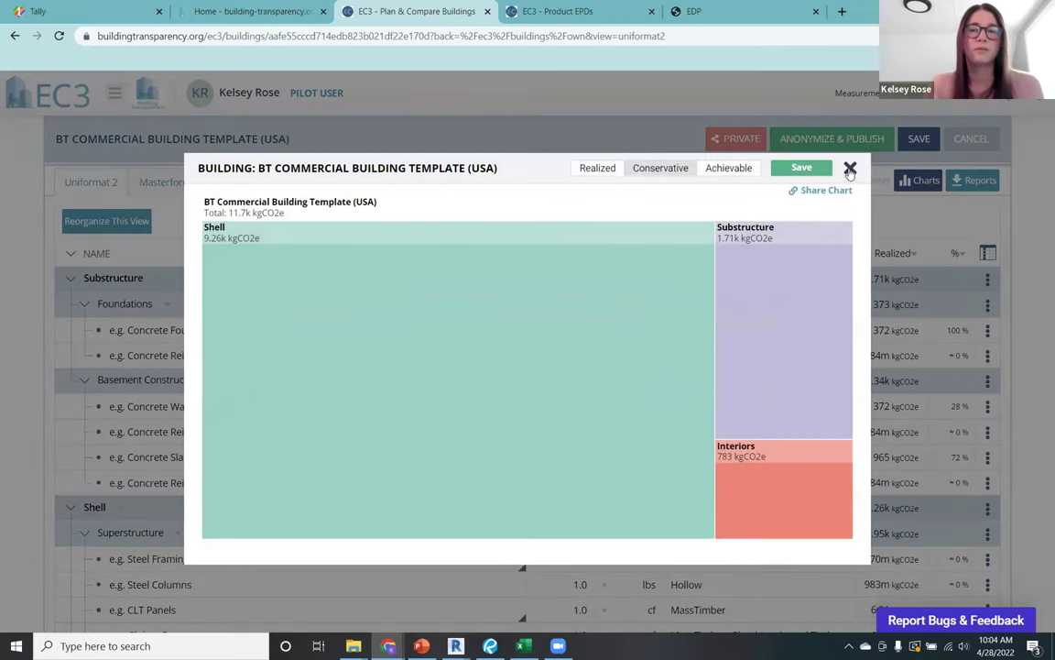
{"action": "left_click", "coordinate": [850, 168]}
{"action": "left_click", "coordinate": [764, 293]}
Step: Add a new element to Foundations under Substructure and name it "Concrete Spread Footign"
{"action": "scroll", "coordinate": [421, 408], "scroll_direction": "down", "scroll_amount": 10}
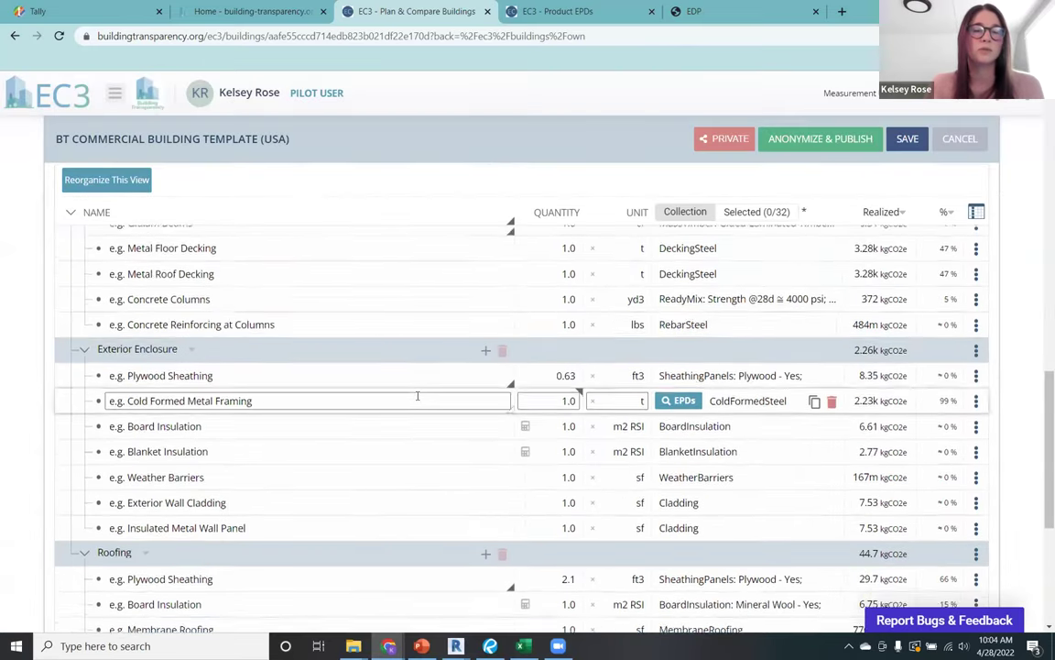
{"action": "scroll", "coordinate": [420, 409], "scroll_direction": "up", "scroll_amount": 10}
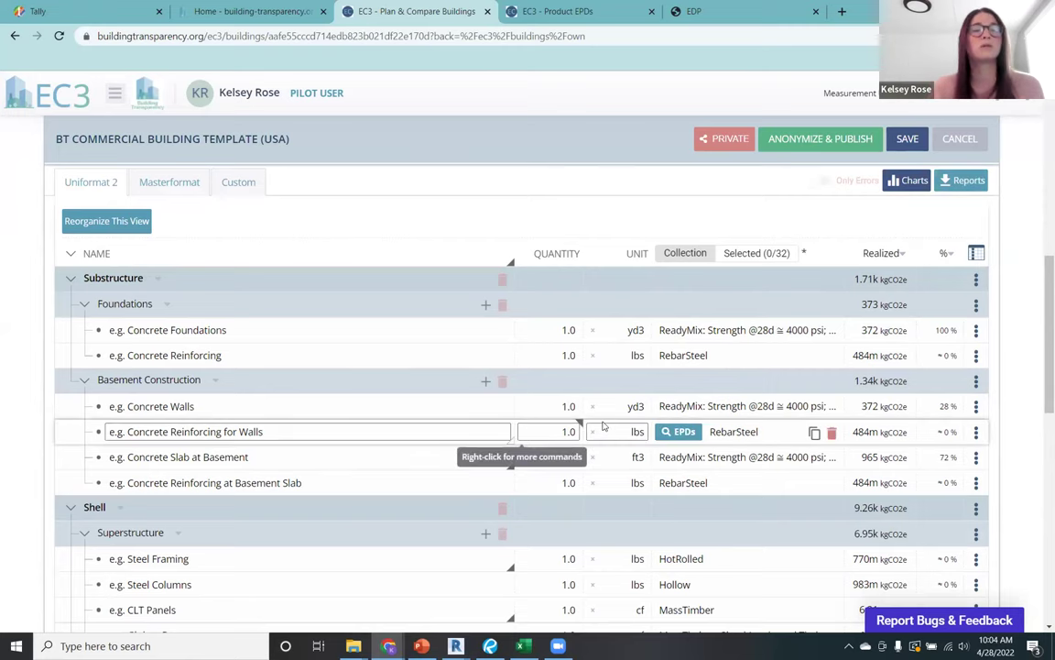
{"action": "scroll", "coordinate": [607, 435], "scroll_direction": "up", "scroll_amount": 1}
{"action": "scroll", "coordinate": [613, 448], "scroll_direction": "down", "scroll_amount": 1}
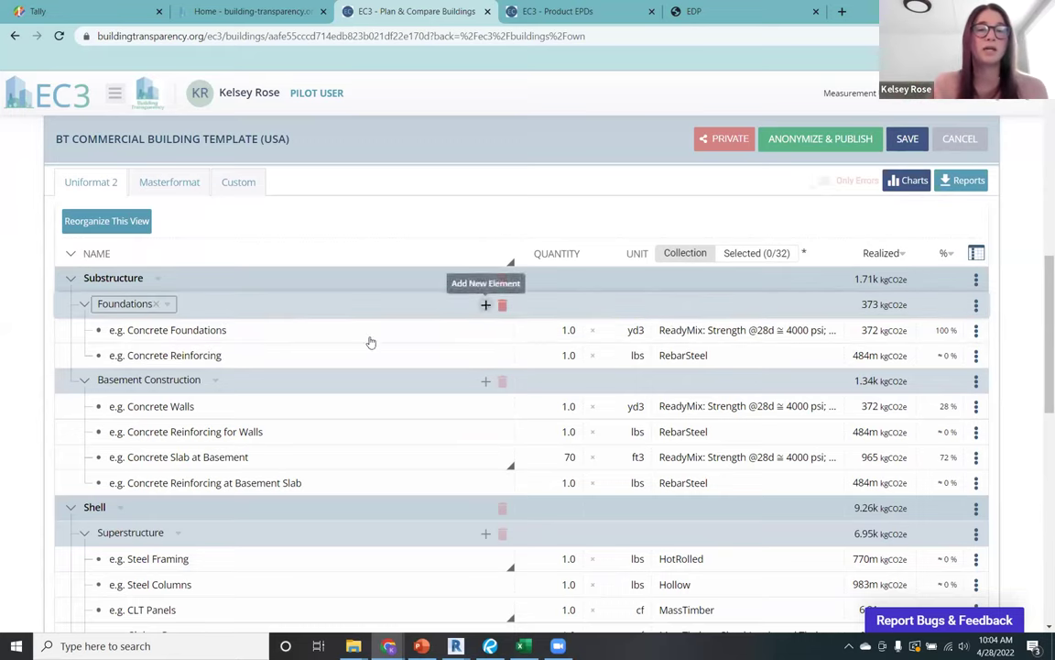
{"action": "left_click", "coordinate": [486, 304]}
{"action": "triple_click", "coordinate": [221, 380]}
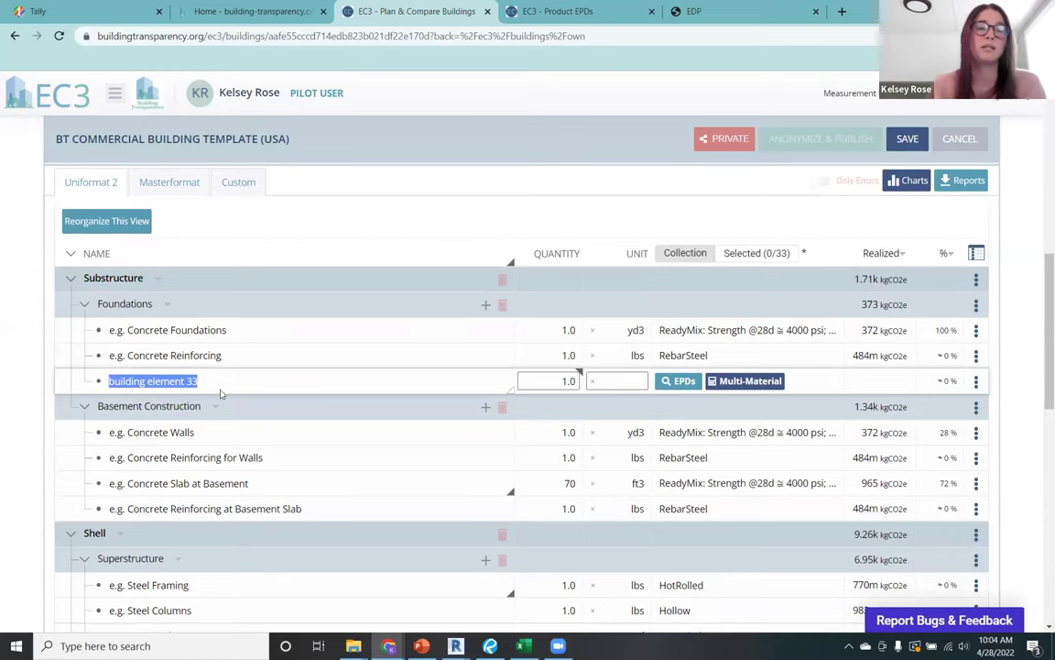
{"action": "type", "text": "Concrete Spread Footign"}
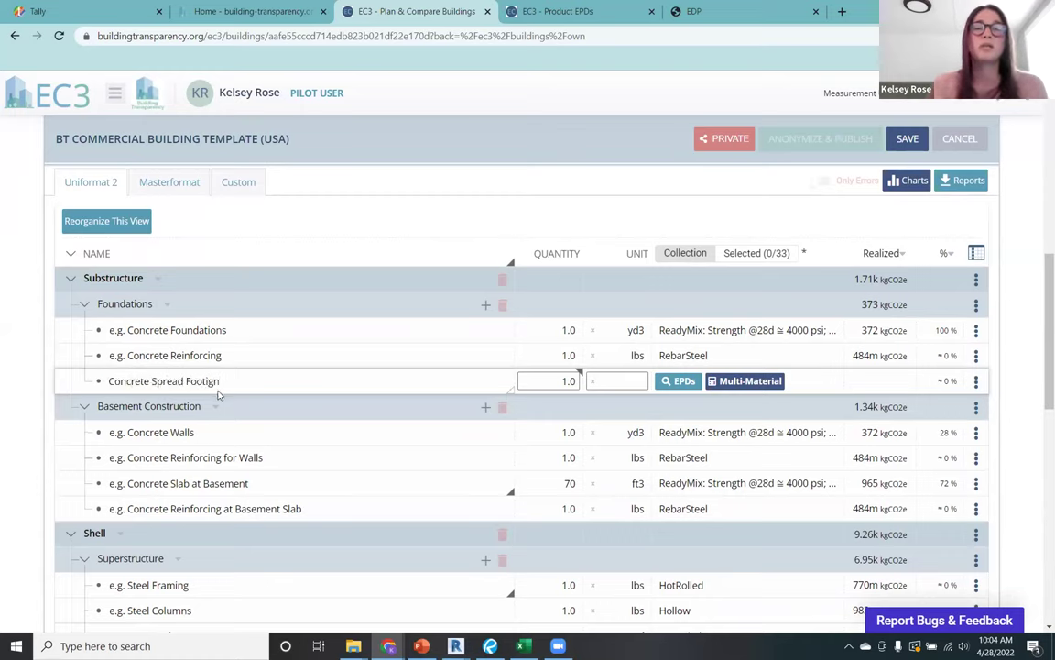
Step: Correct the new Foundations element's name to "Concrete Spread Footing"
{"action": "left_click", "coordinate": [327, 333]}
{"action": "key", "text": "BackSpace"}
{"action": "key", "text": "BackSpace"}
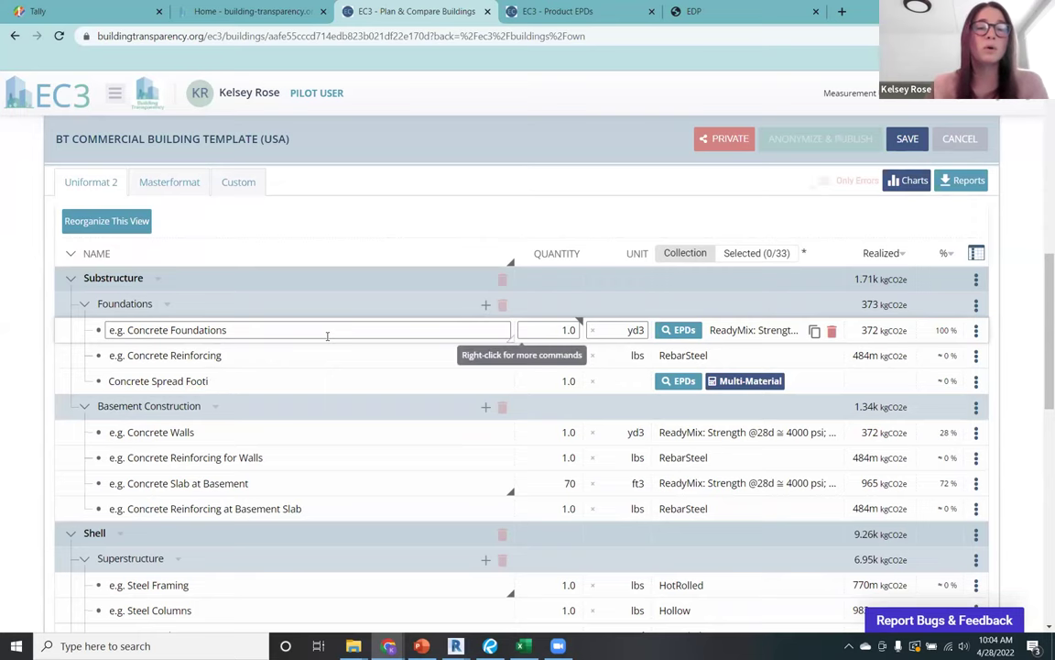
{"action": "type", "text": "ng"}
Step: Cancel editing the commercial building template and leave it without saving, returning to the list of own building projects
{"action": "scroll", "coordinate": [328, 335], "scroll_direction": "up", "scroll_amount": 10}
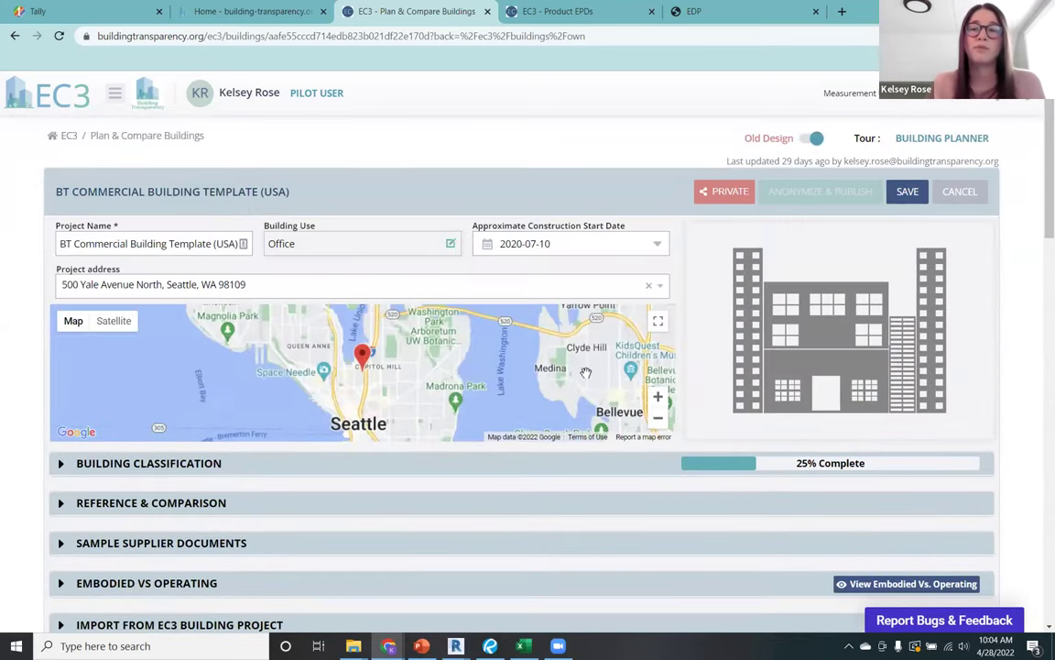
{"action": "left_click", "coordinate": [973, 194]}
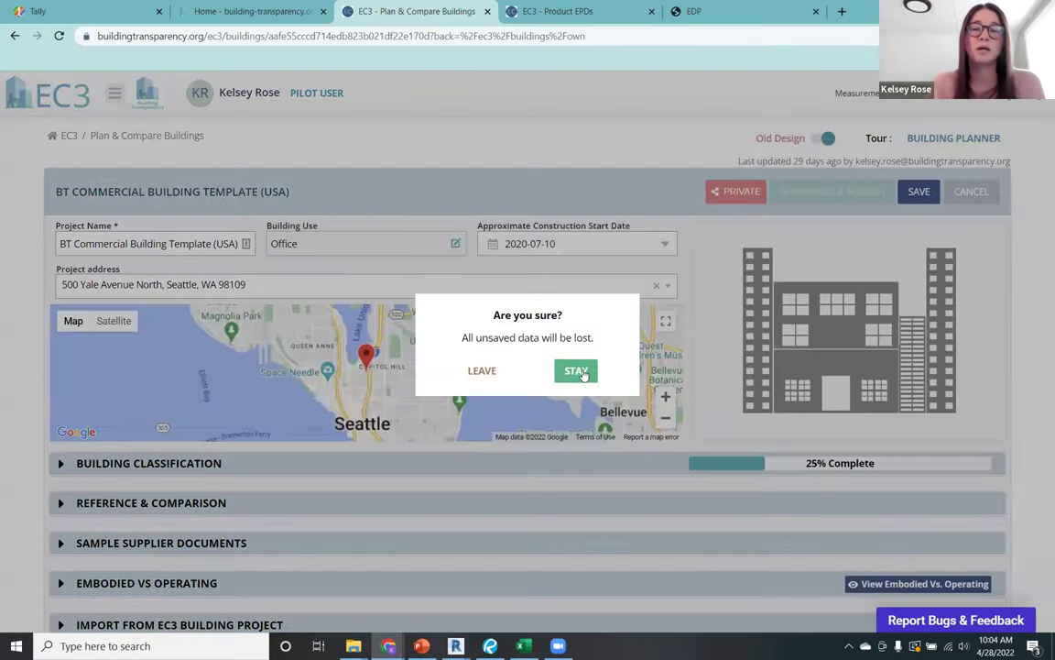
{"action": "left_click", "coordinate": [481, 371]}
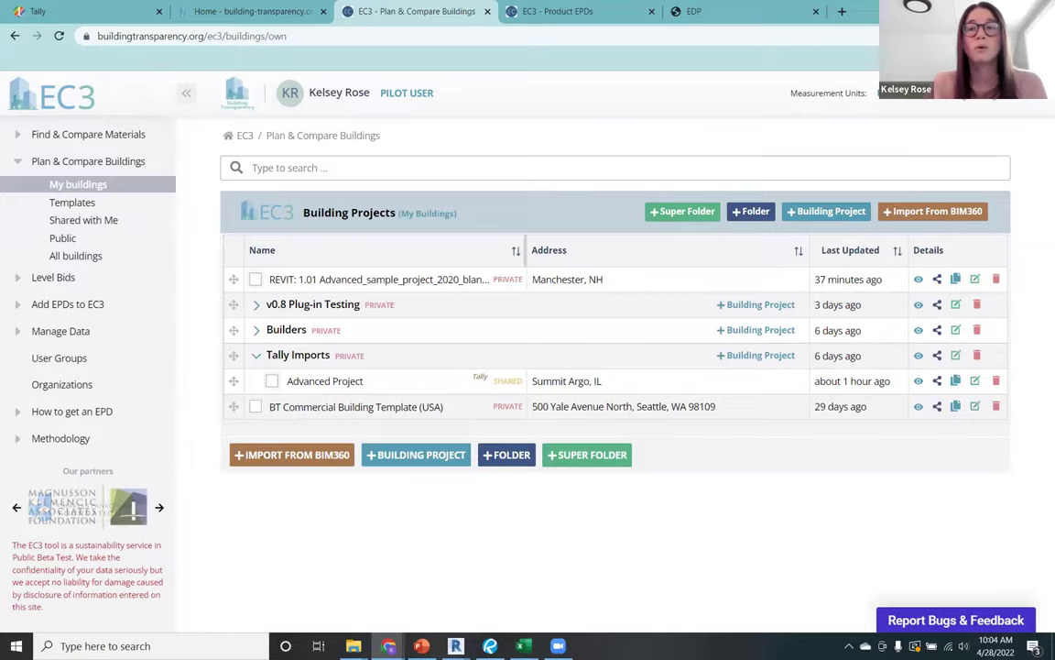
Step: Switch to Revit to view Tally's report details with the EC3 export option, and return to the EC3 building projects
{"action": "key", "text": "alt+Tab"}
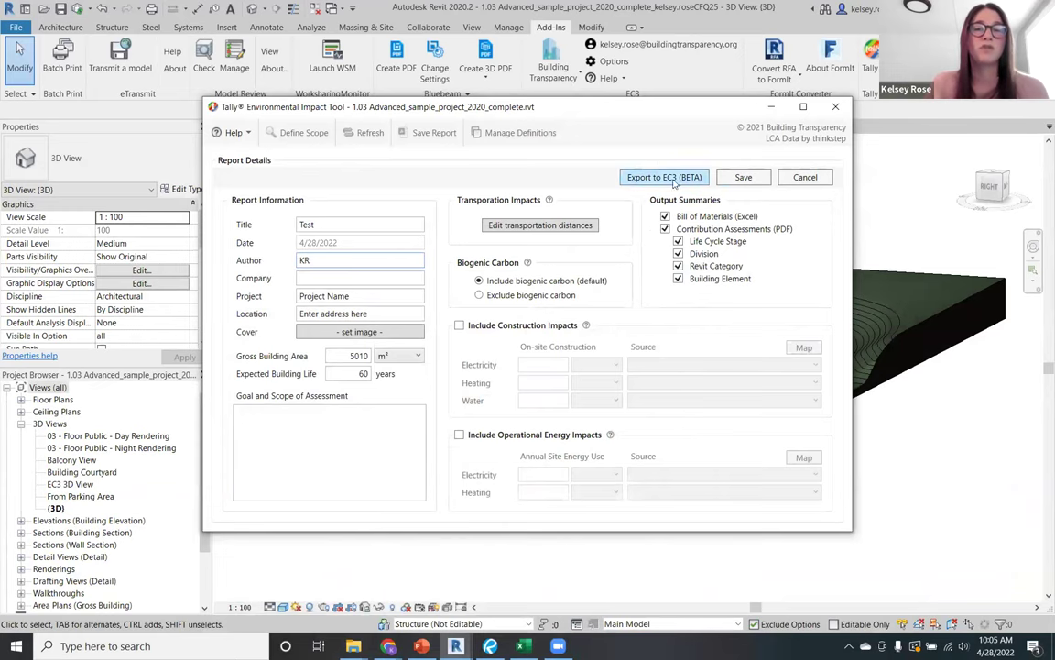
{"action": "left_click", "coordinate": [388, 646]}
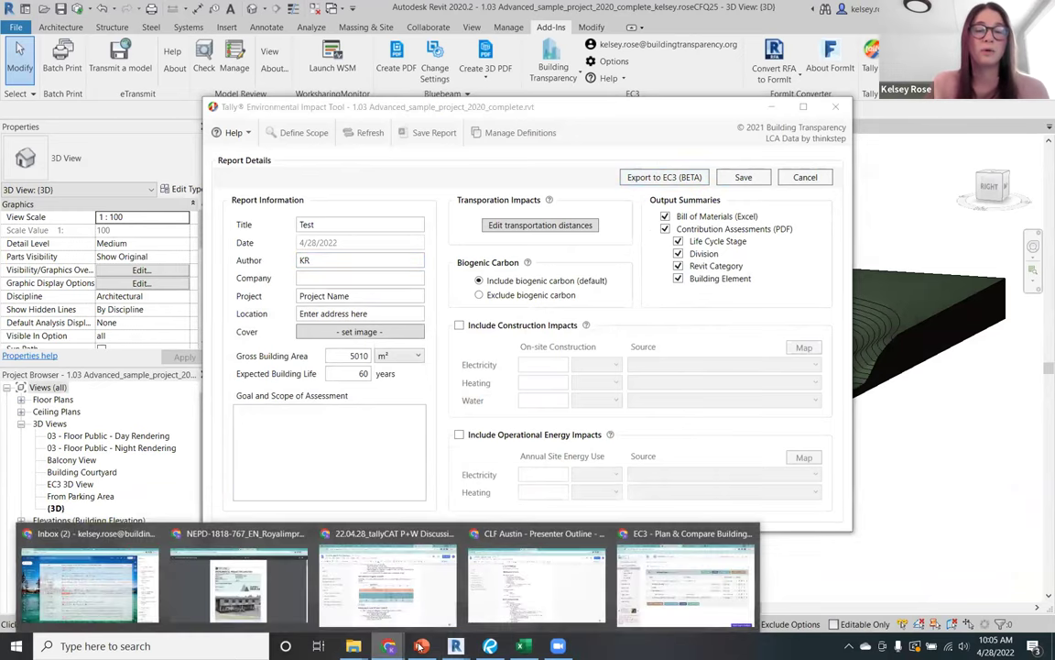
{"action": "left_click", "coordinate": [678, 596]}
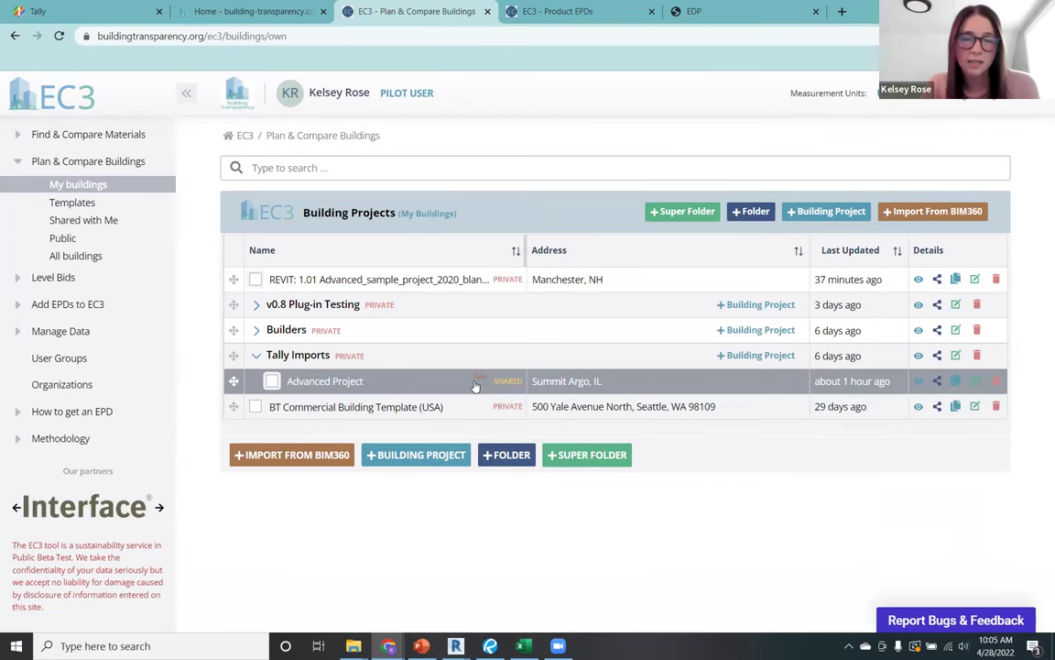
Step: Open the Tally-imported Advanced Project and bring up the search refinement for its CMC concrete reinforcing steel element in the Masterformat view
{"action": "left_click", "coordinate": [417, 381]}
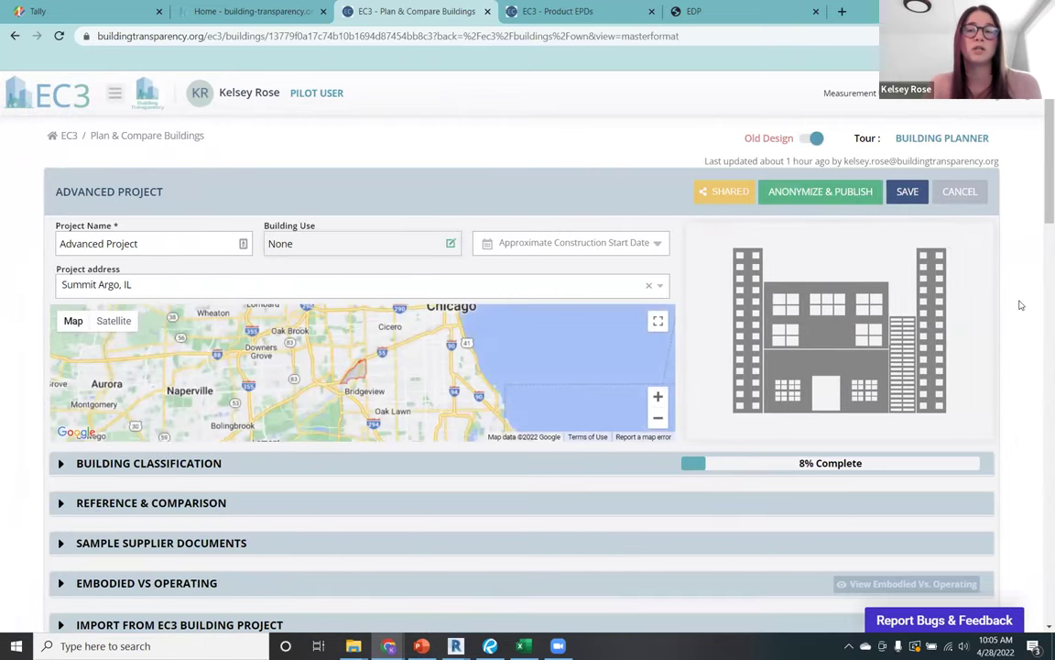
{"action": "scroll", "coordinate": [1021, 302], "scroll_direction": "down", "scroll_amount": 7}
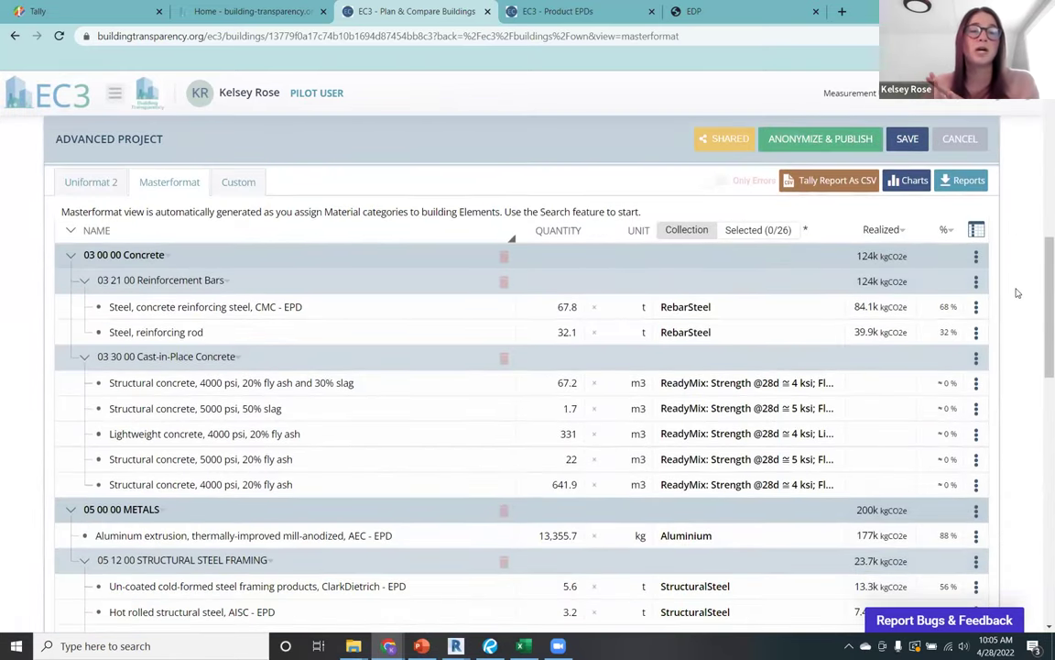
{"action": "left_click", "coordinate": [381, 307]}
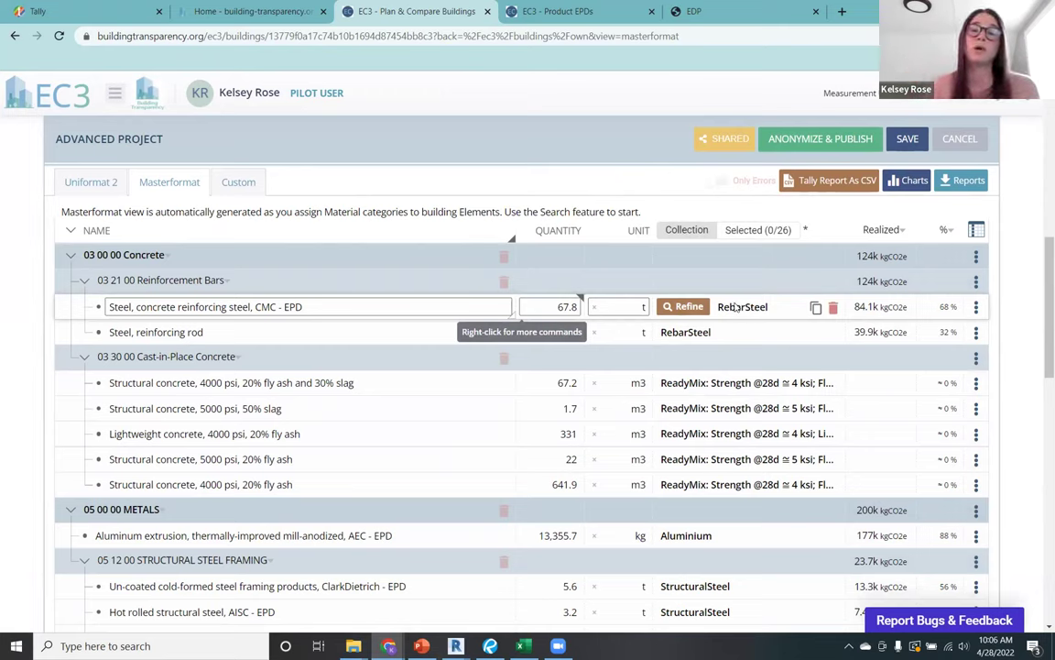
{"action": "left_click", "coordinate": [667, 308]}
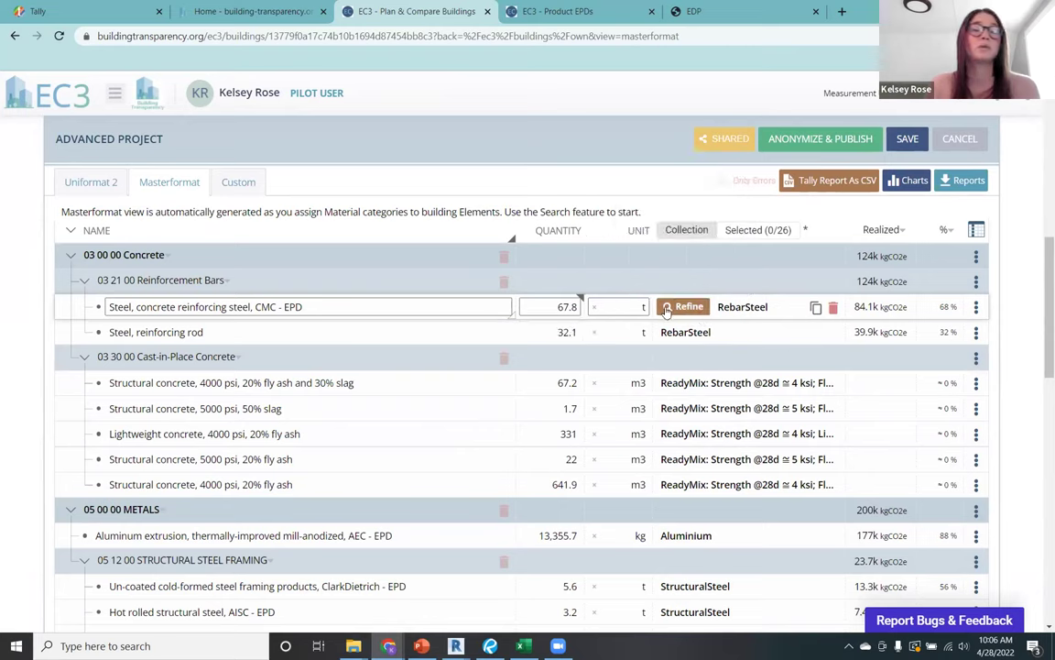